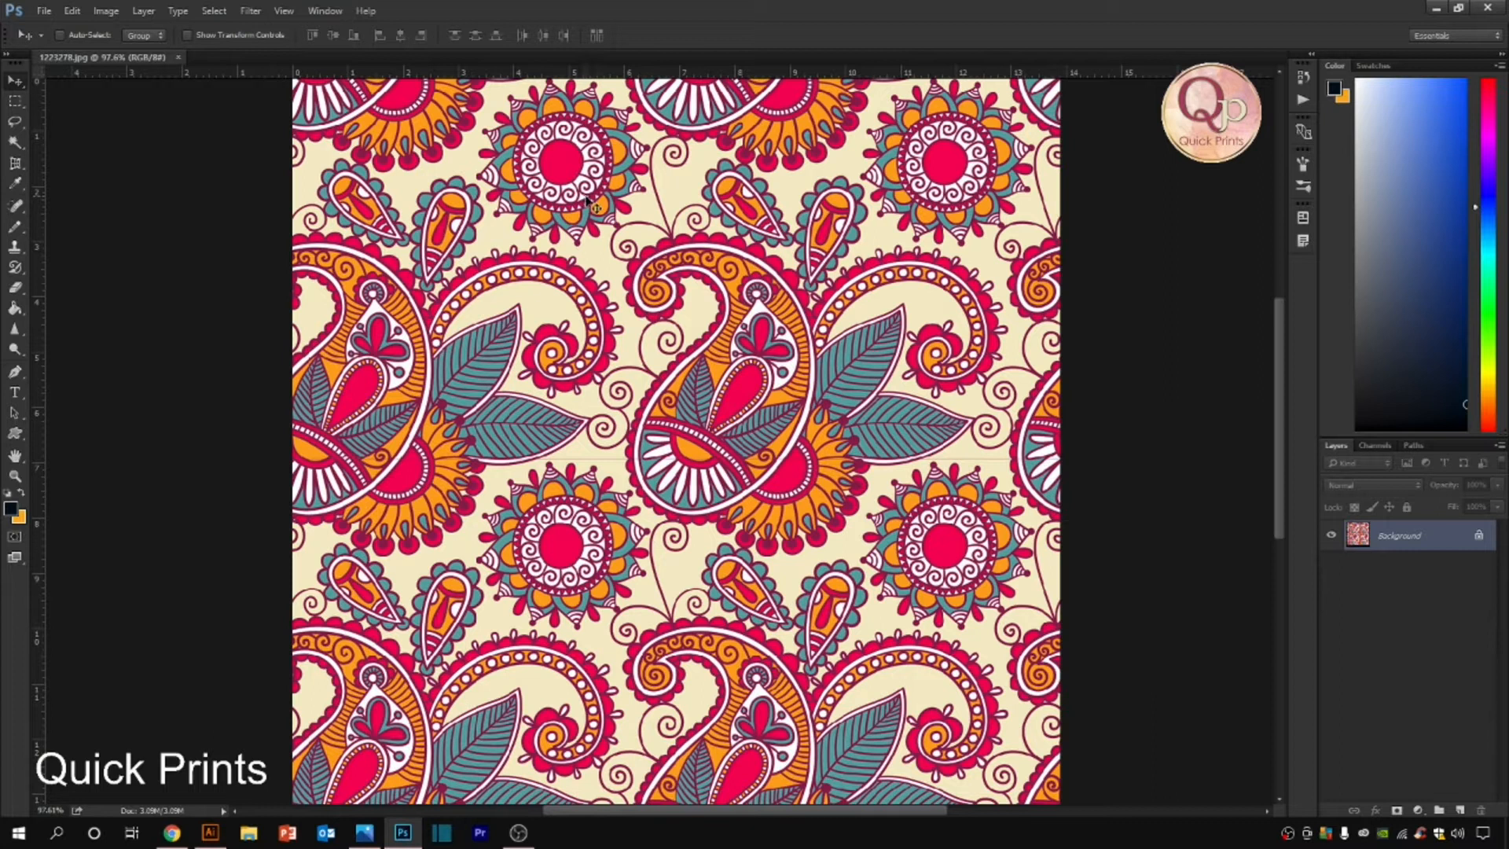
Step: Examine the paisley pattern up close and as a whole, including the VectorStock banner beneath it
scroll(587, 199, down, 1)
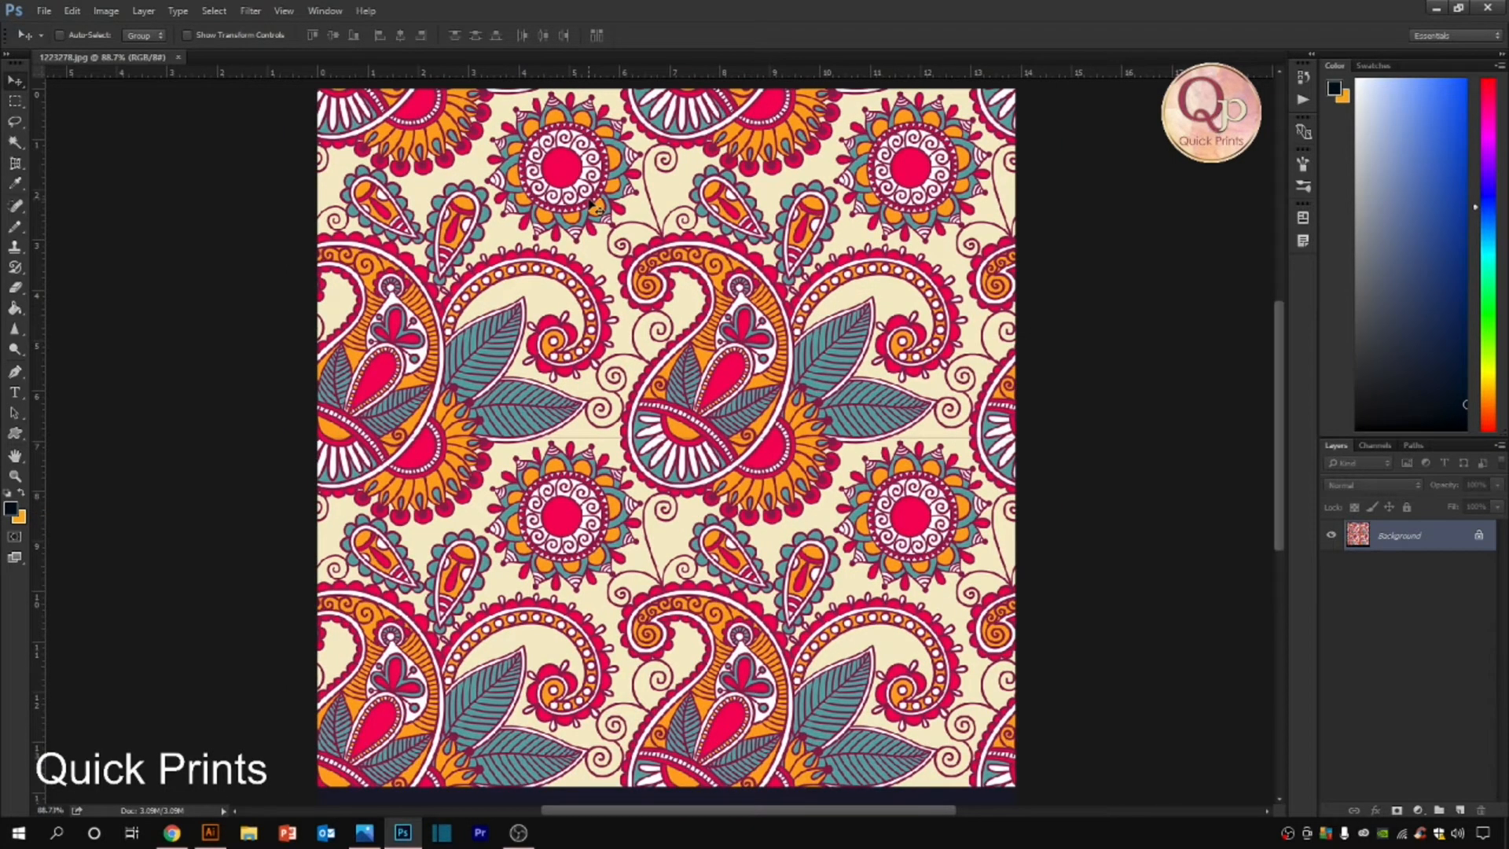
scroll(590, 203, up, 9)
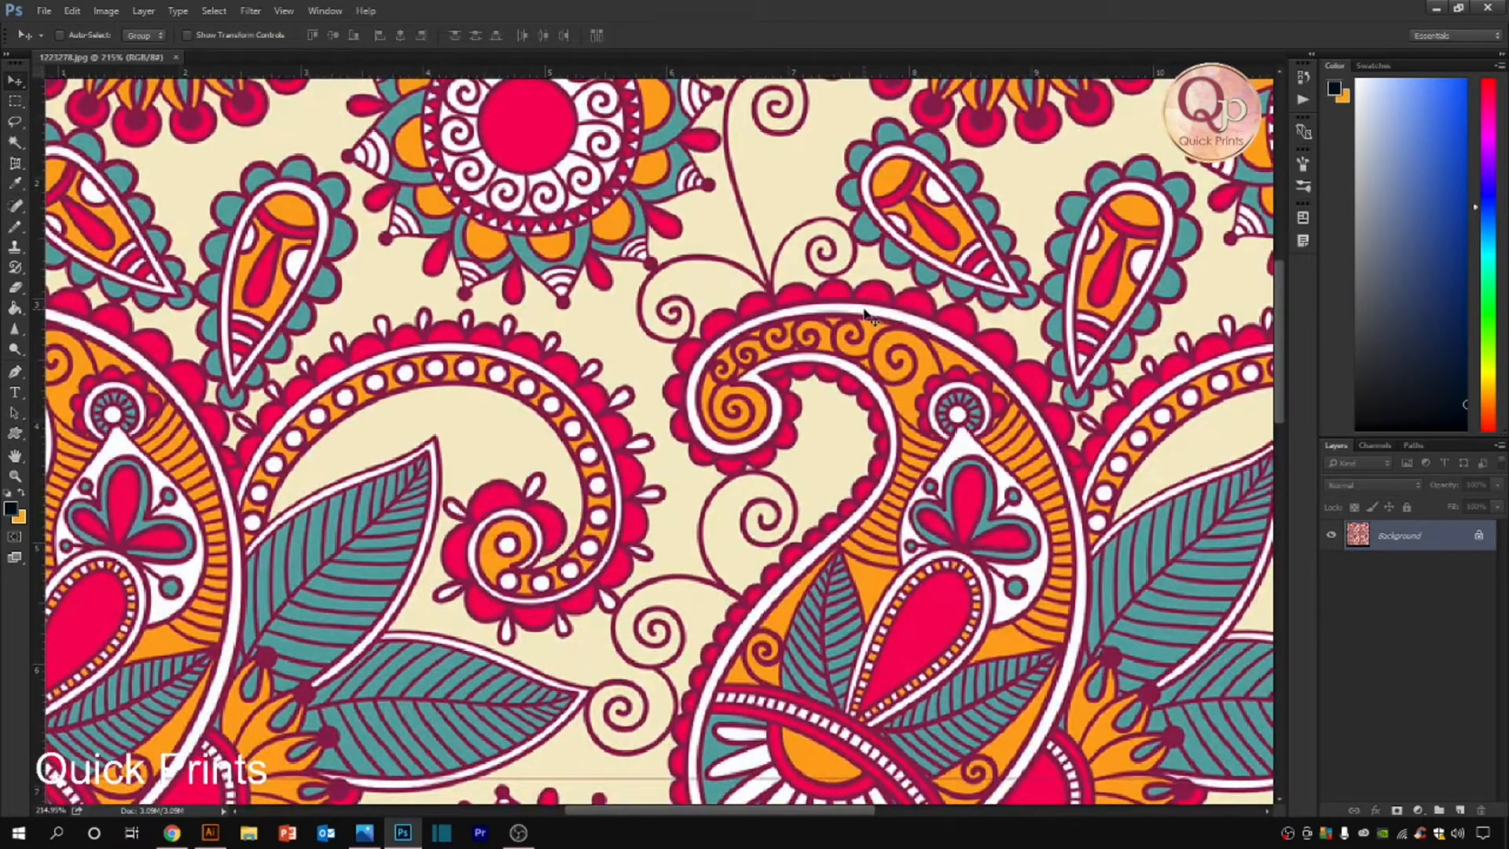
scroll(867, 314, down, 3)
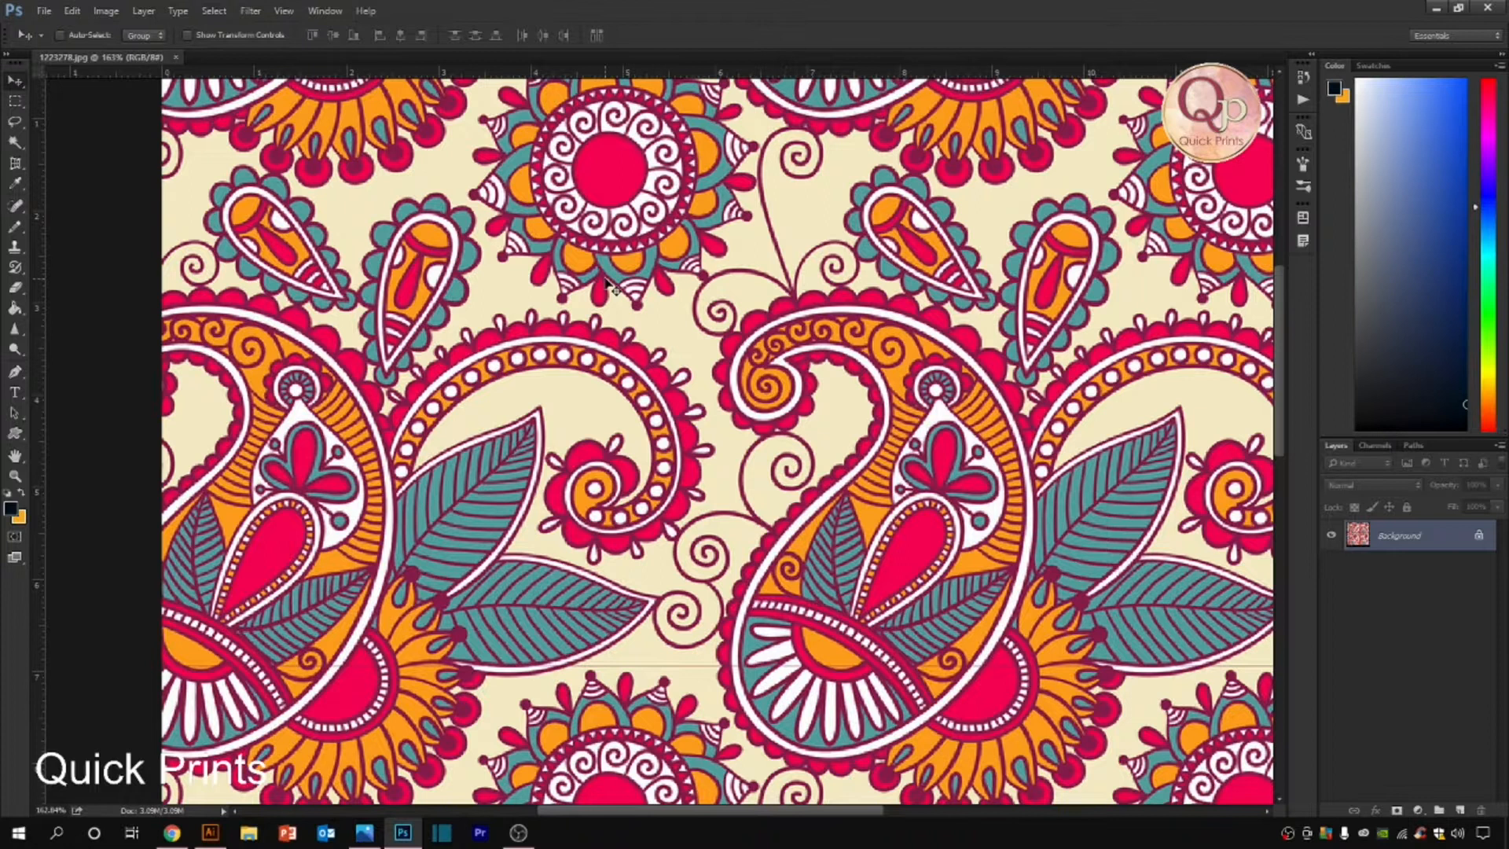
scroll(585, 366, up, 5)
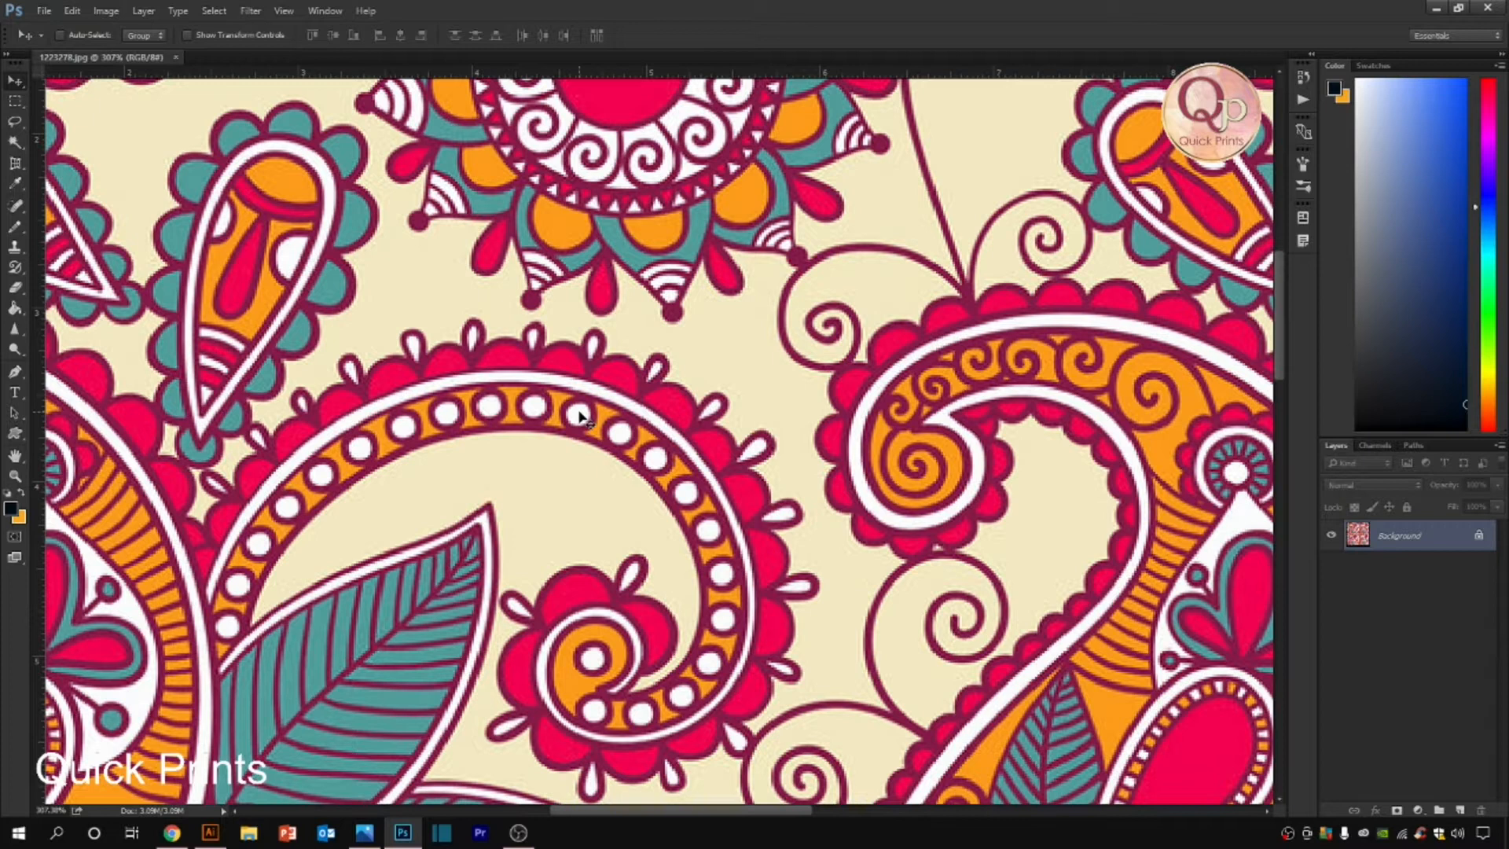
scroll(579, 417, down, 5)
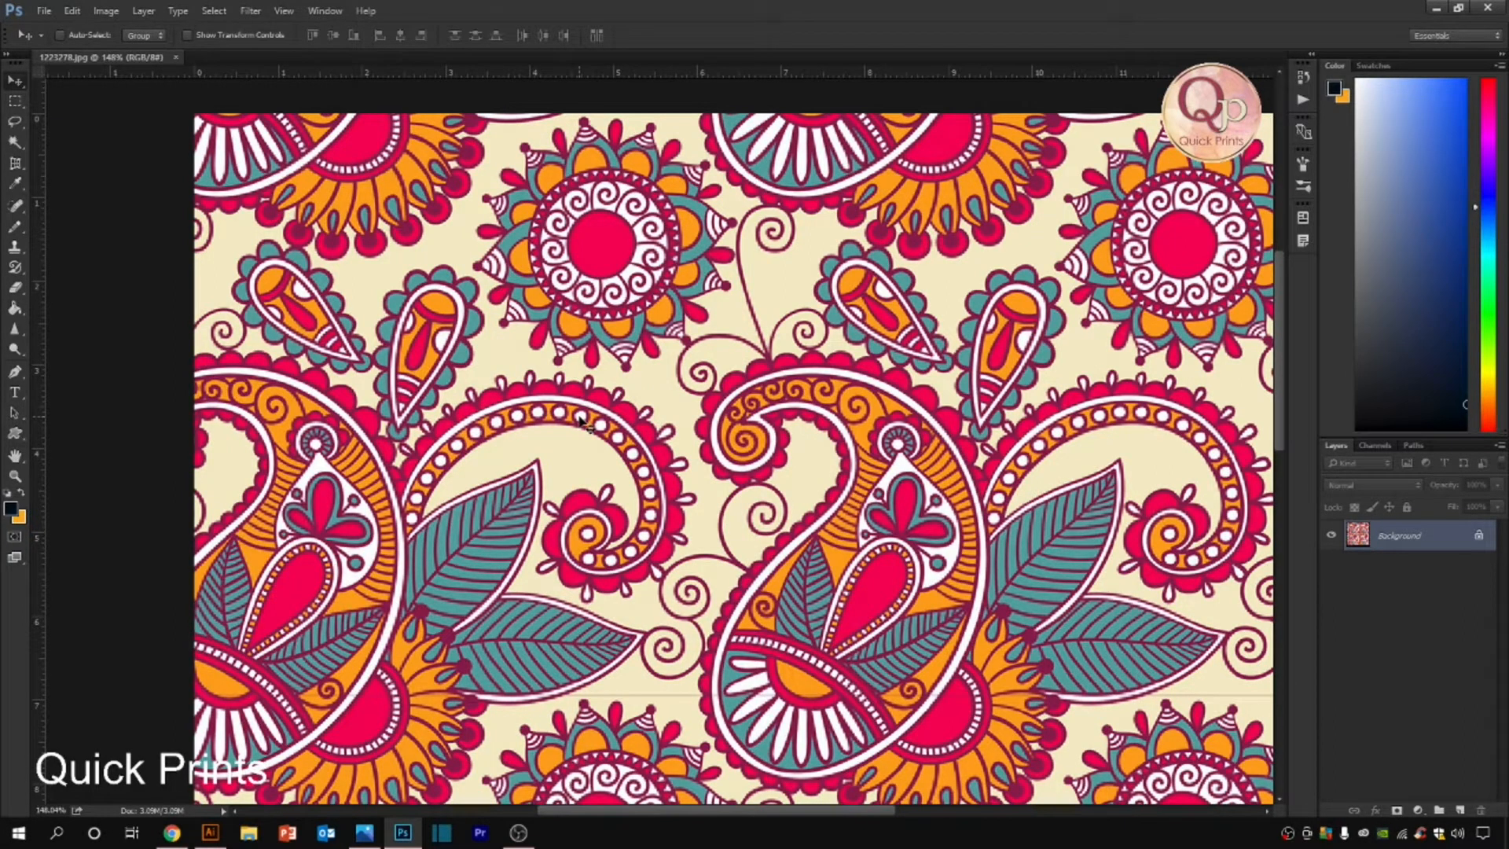
scroll(580, 419, down, 3)
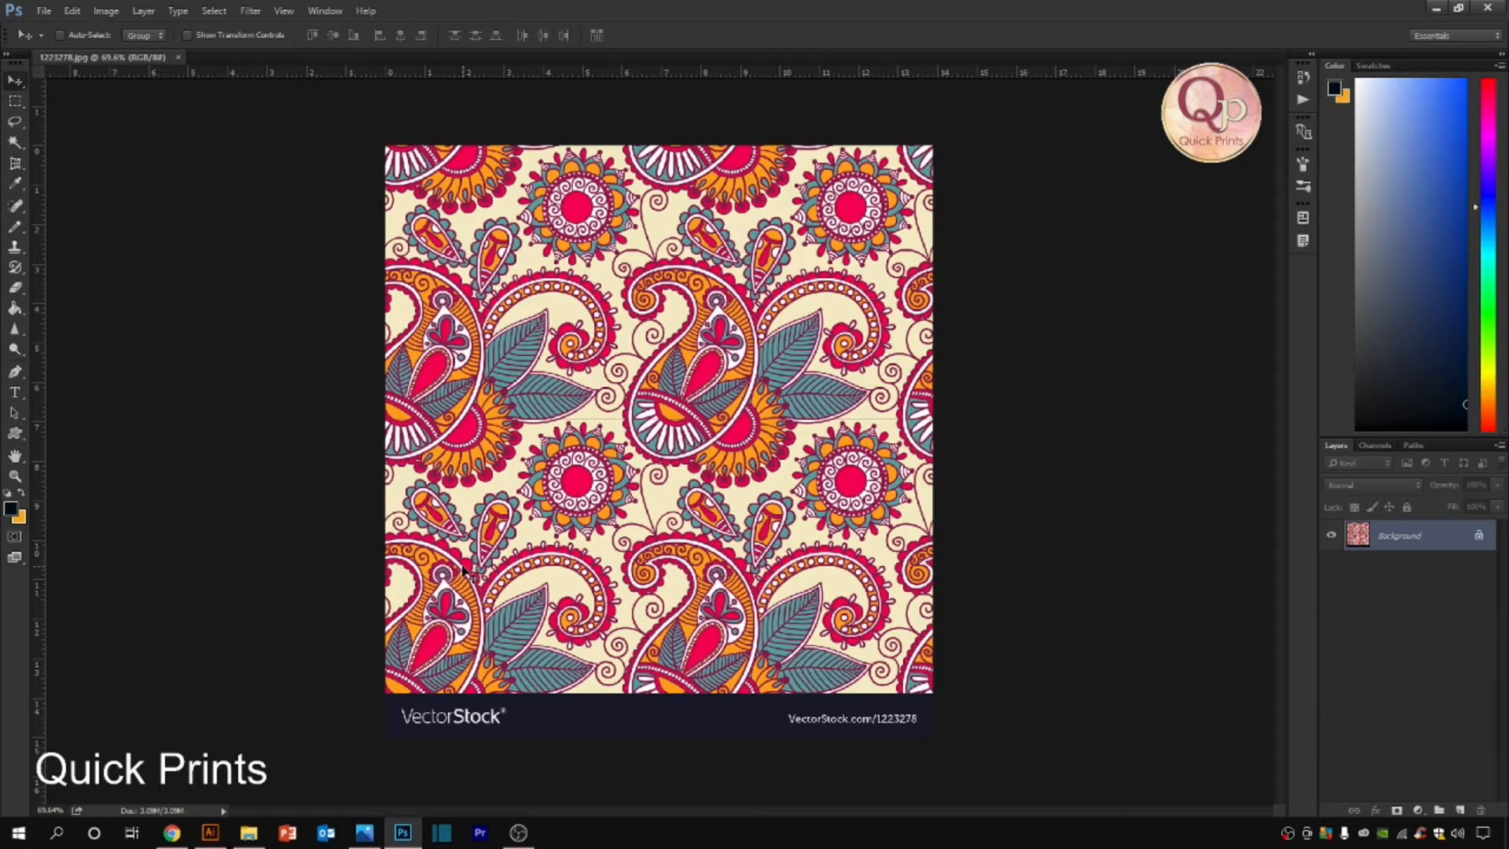
scroll(524, 662, up, 2)
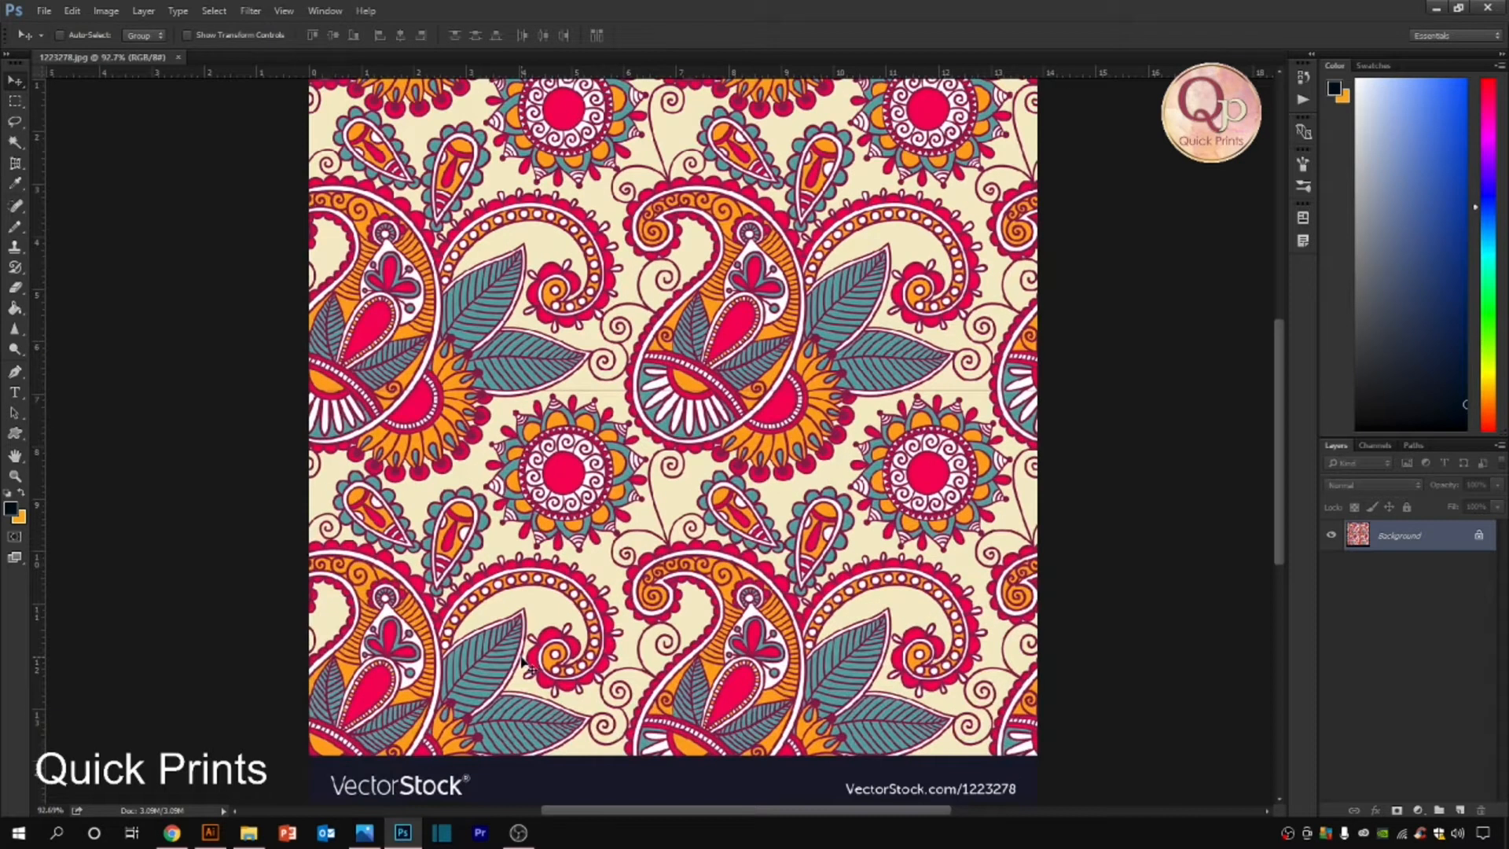
scroll(524, 662, down, 1)
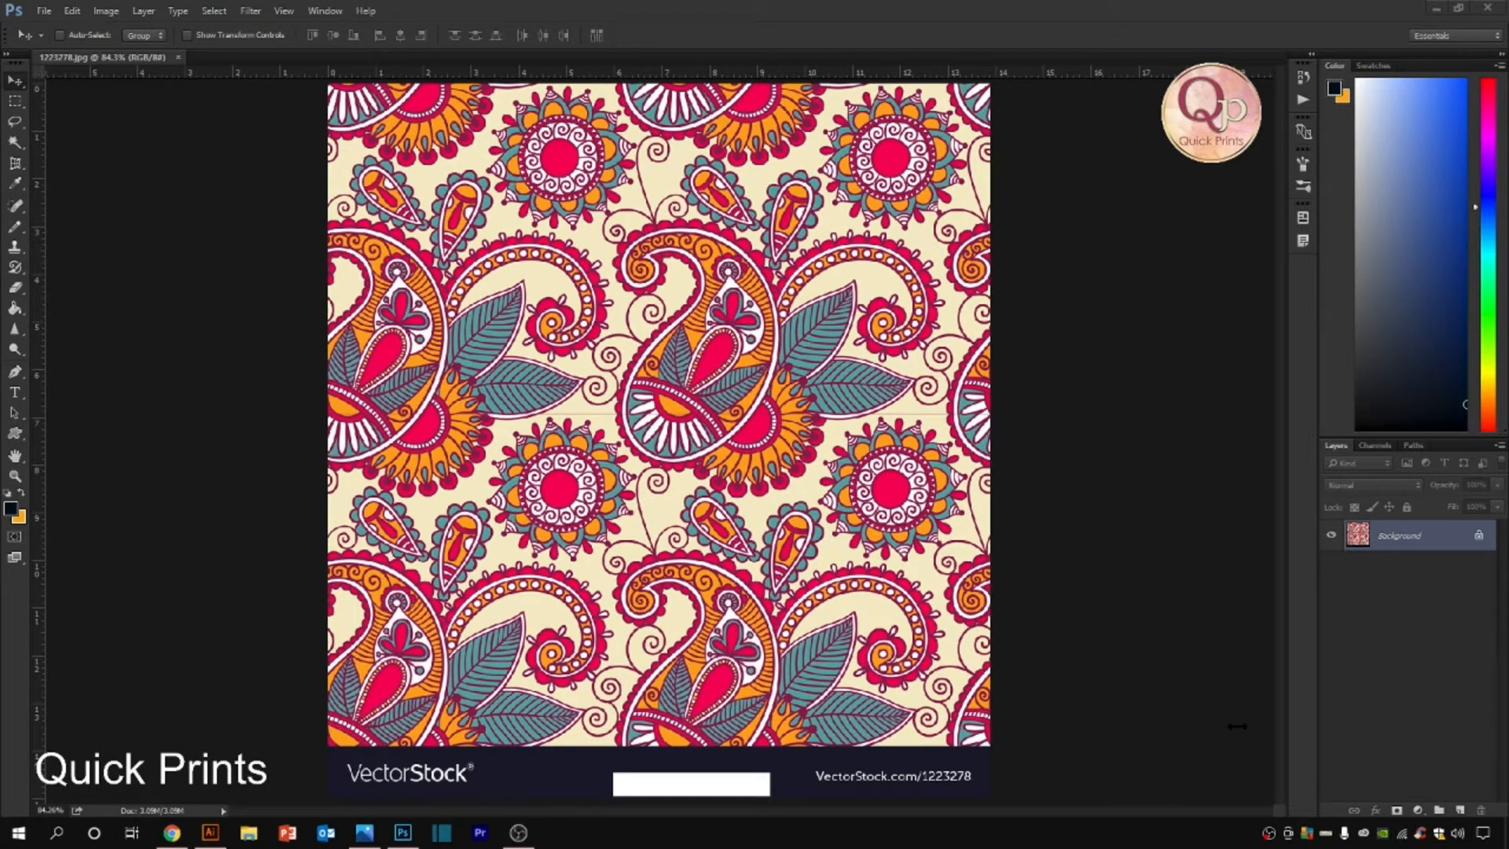
Step: Resample the image to a resolution of 300 pixels/inch, keeping its width and height in inches
key(ctrl+alt+i)
key(ctrl+alt+i)
key(space)
ctrl+click(930, 659)
key(ctrl+alt+i)
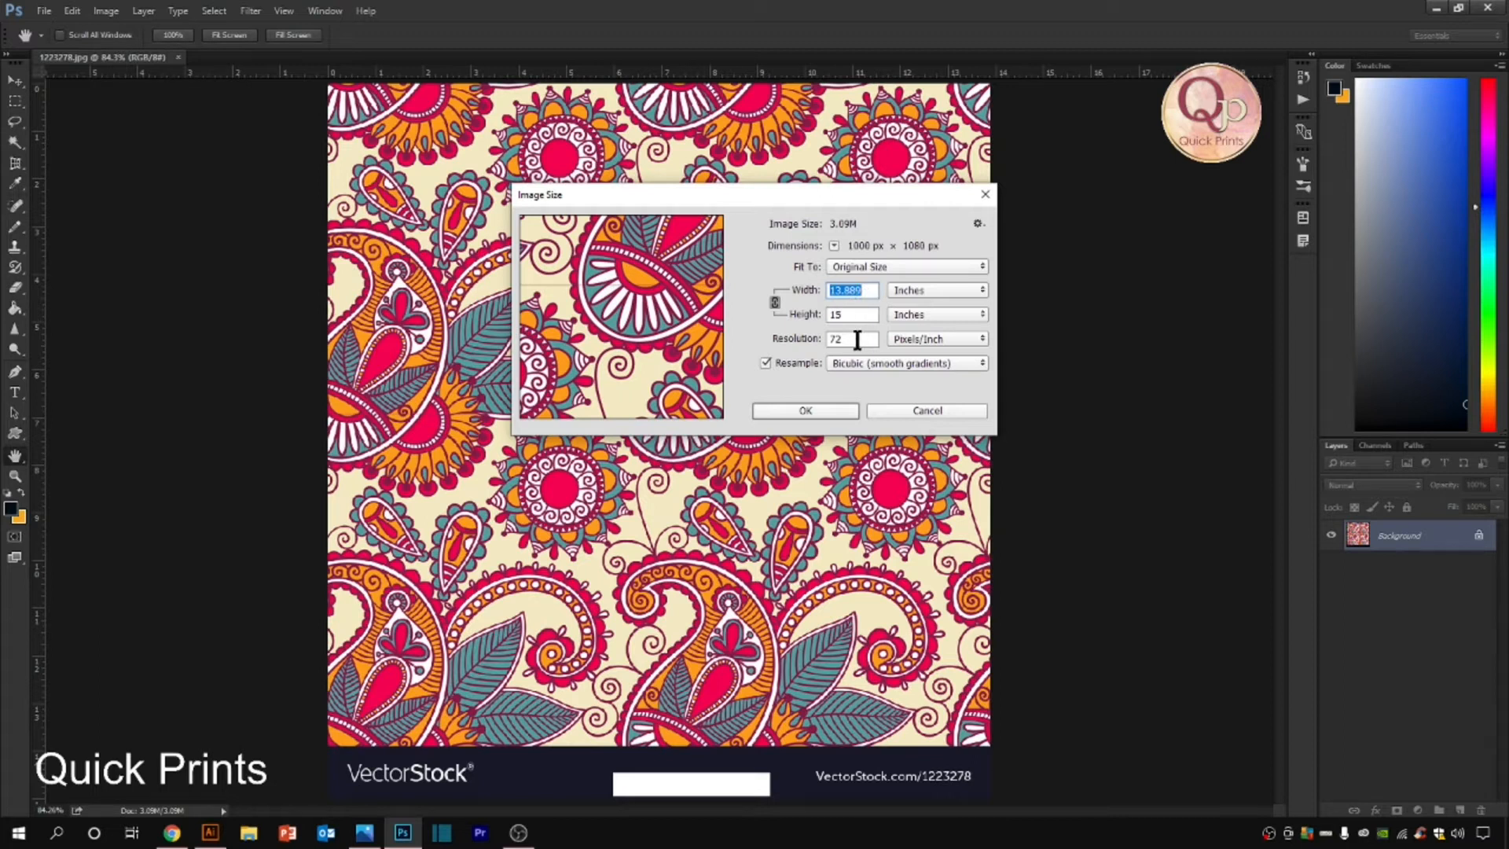
click(857, 340)
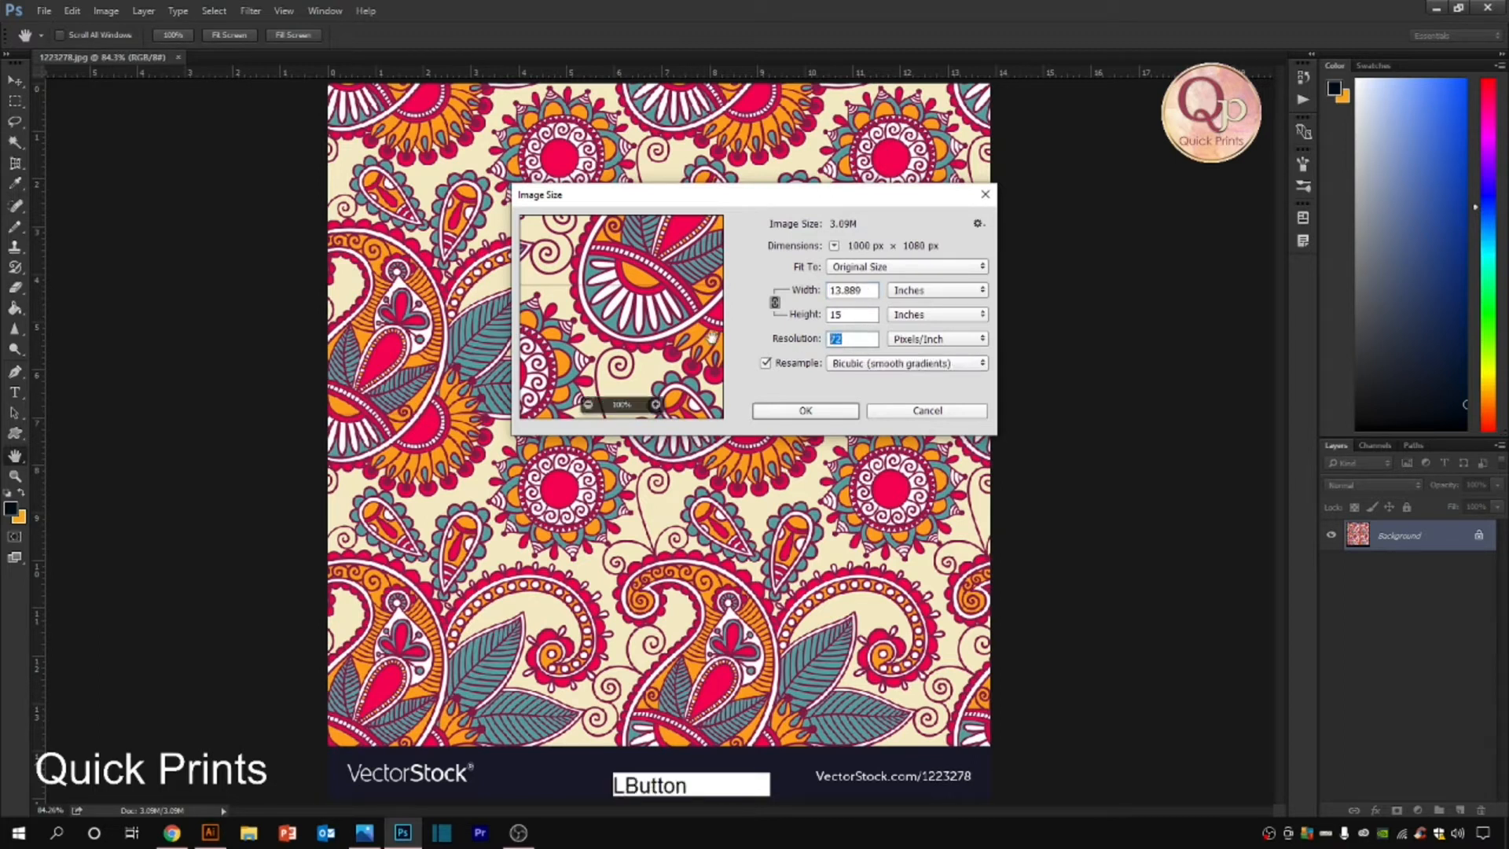
text(300)
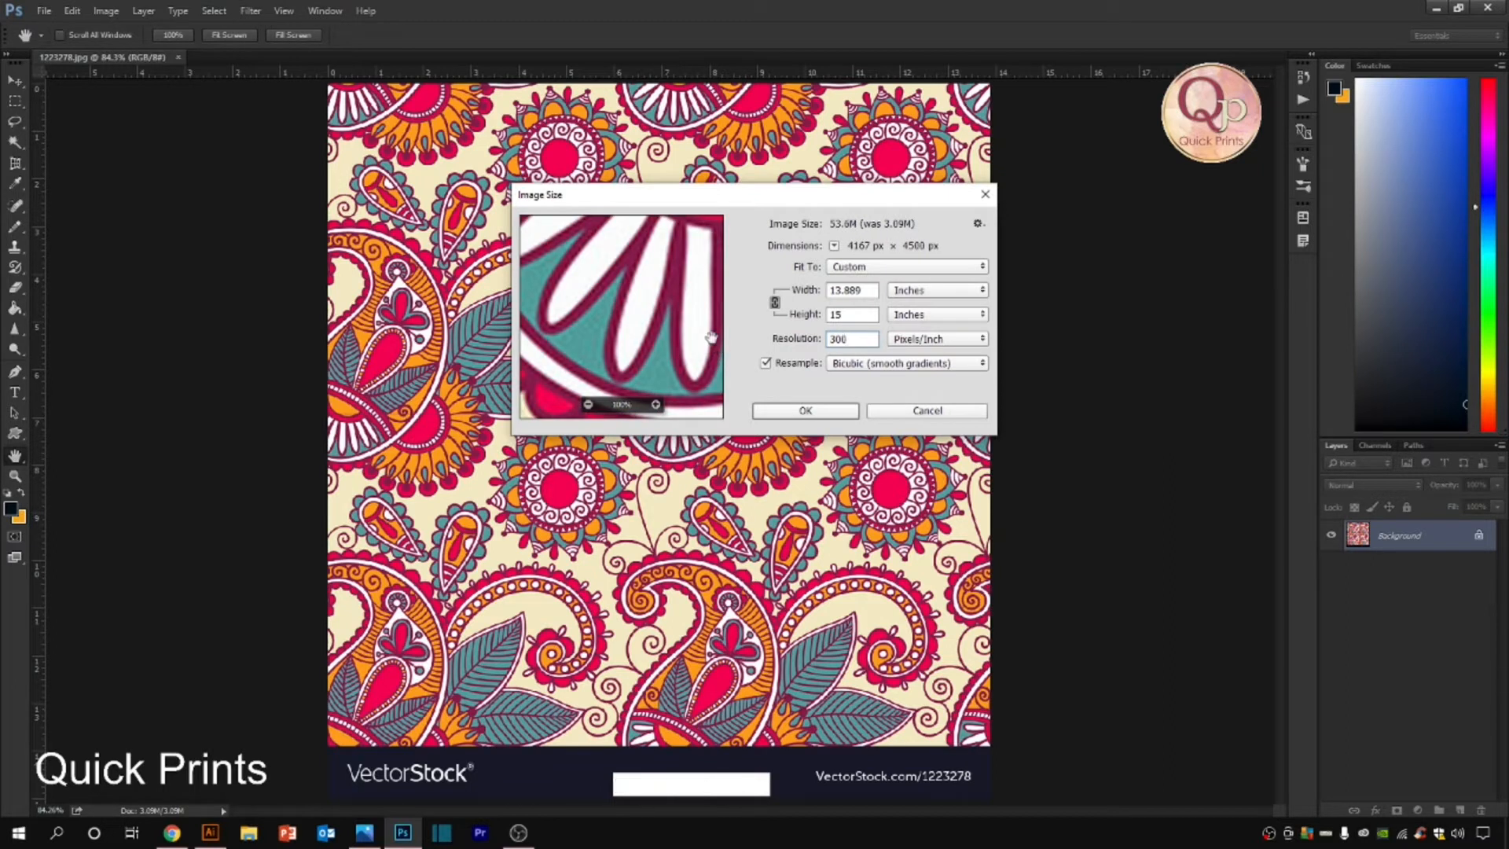
key(Return)
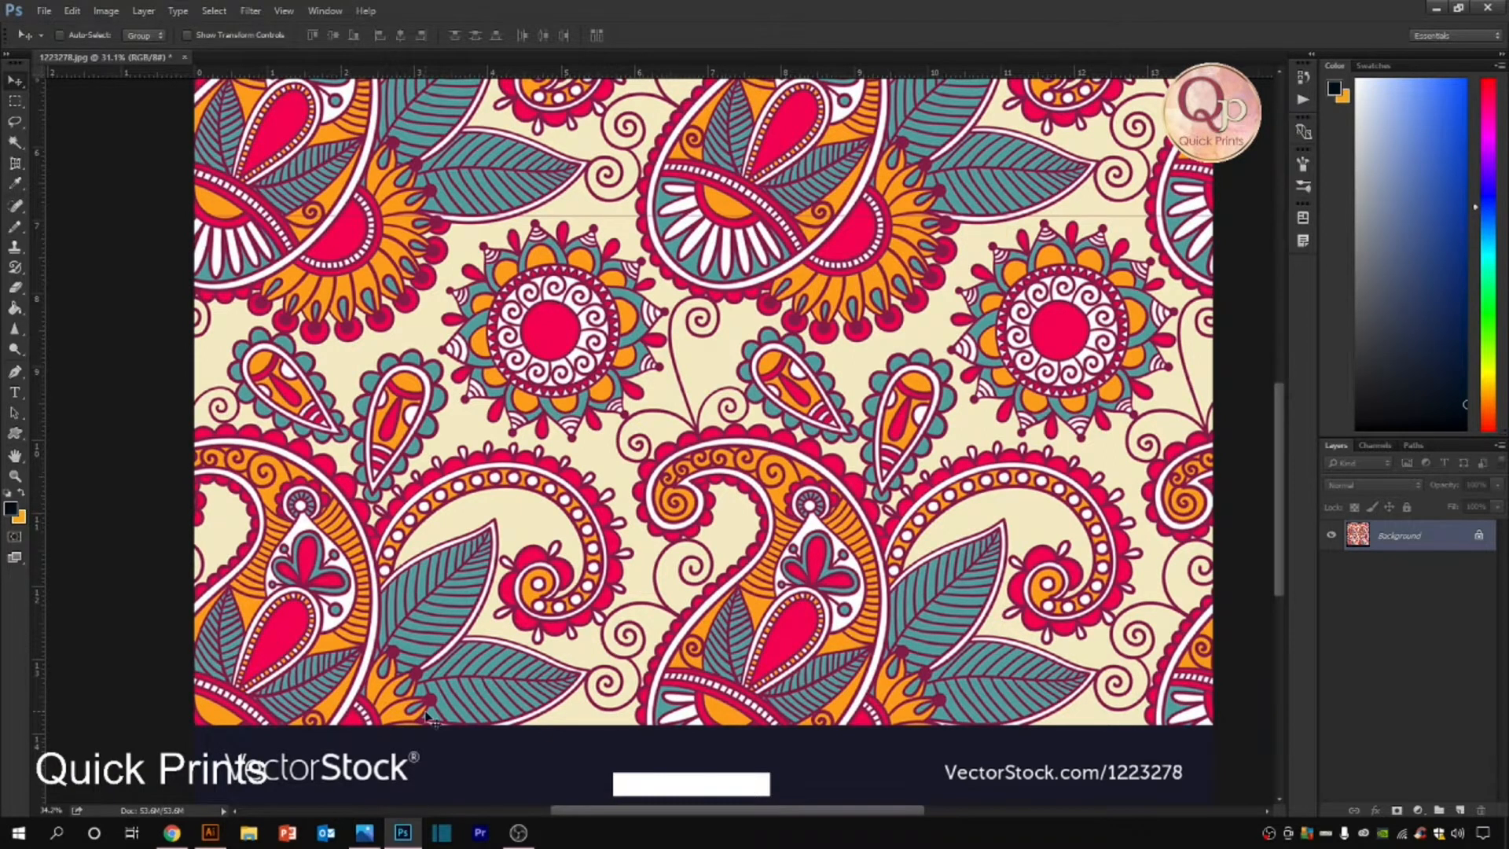
scroll(612, 493, up, 1)
drag(410, 753, 436, 597)
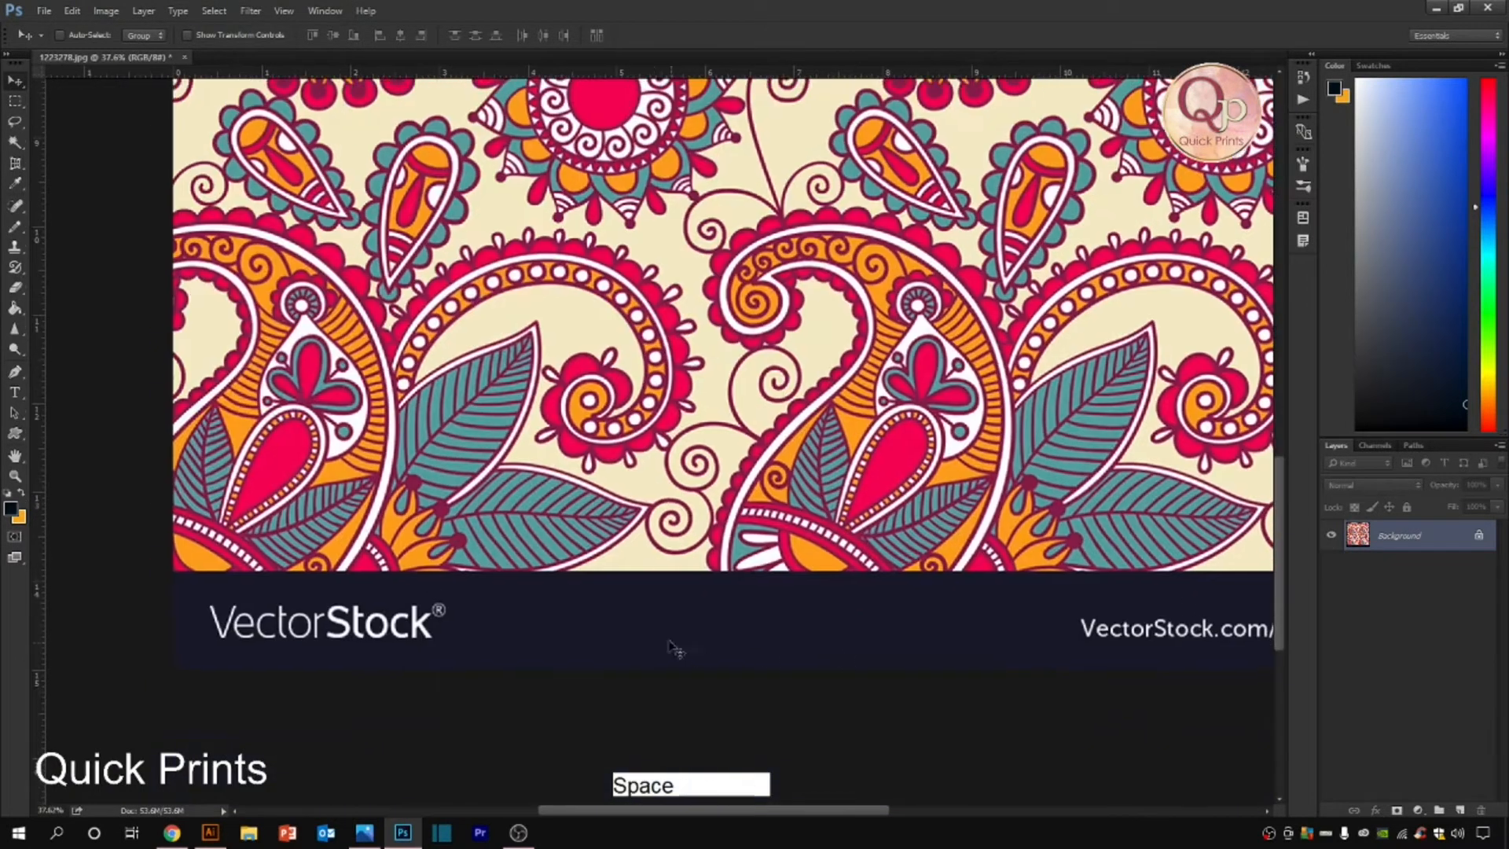
scroll(278, 617, up, 1)
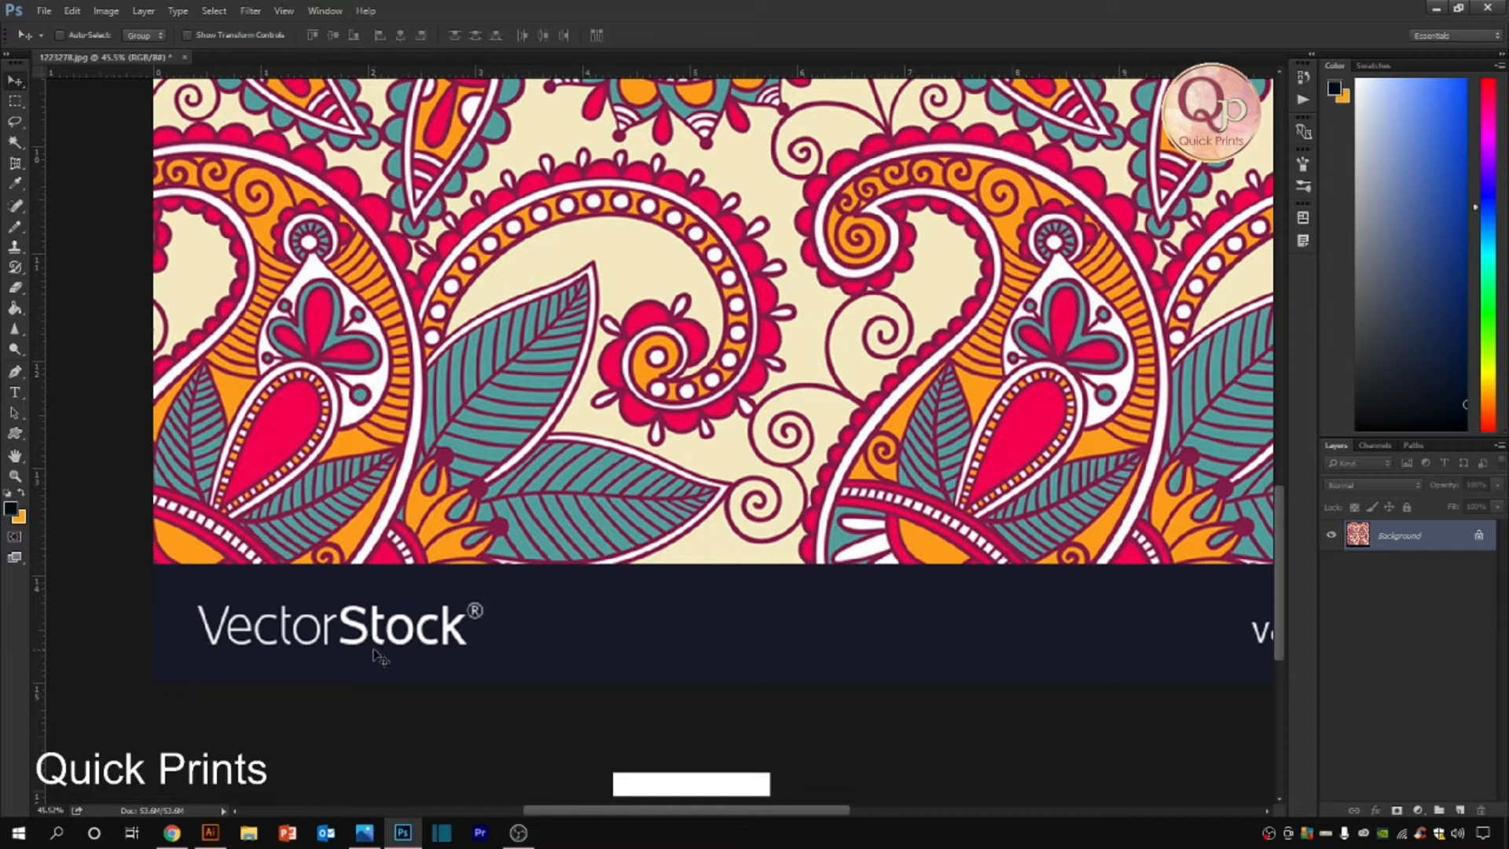
key(ctrl+a)
key(Up)
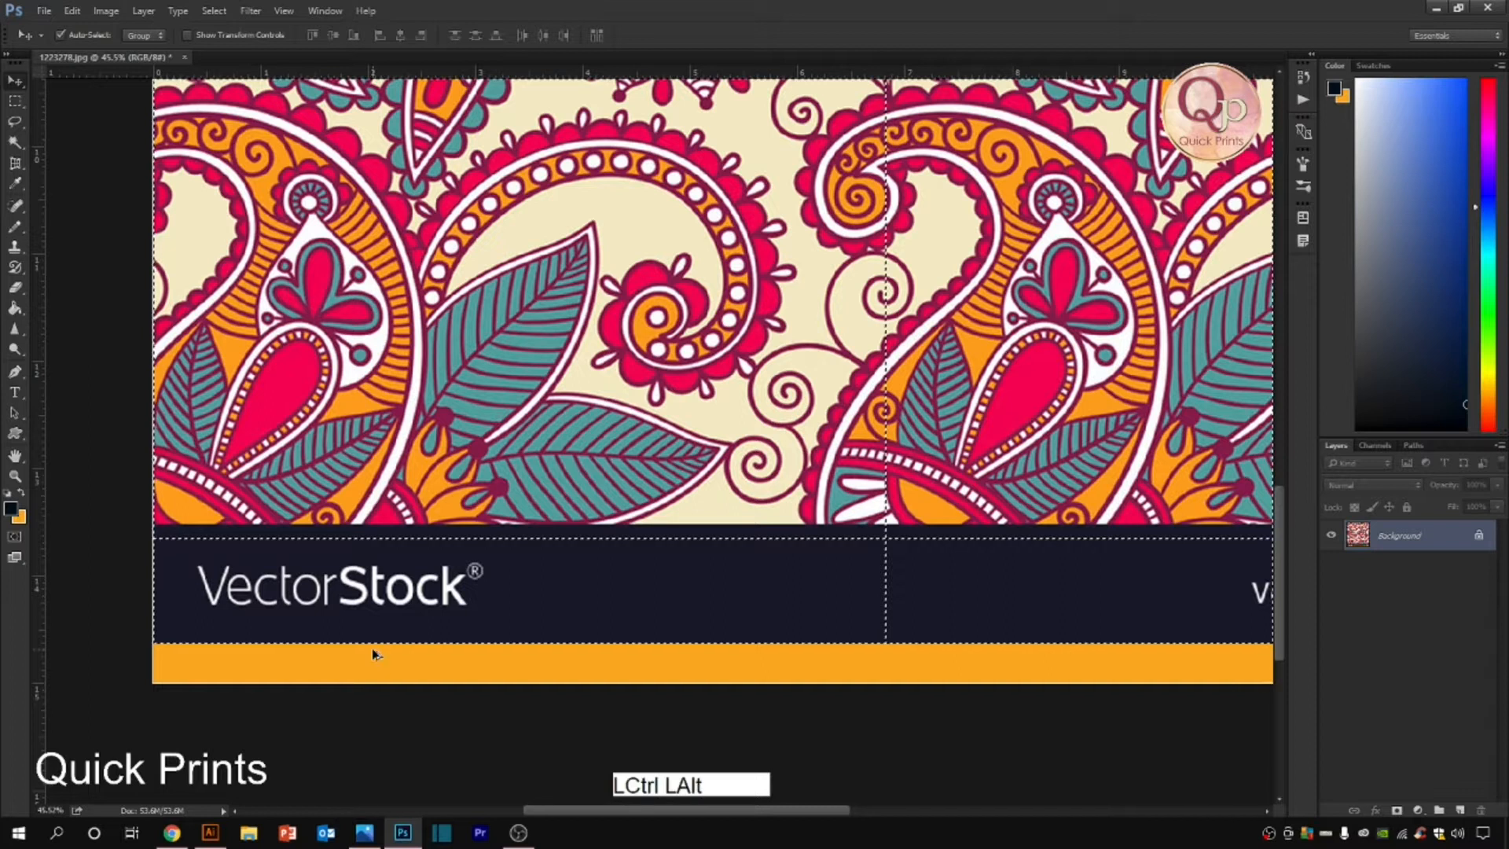
key(ctrl+alt+z)
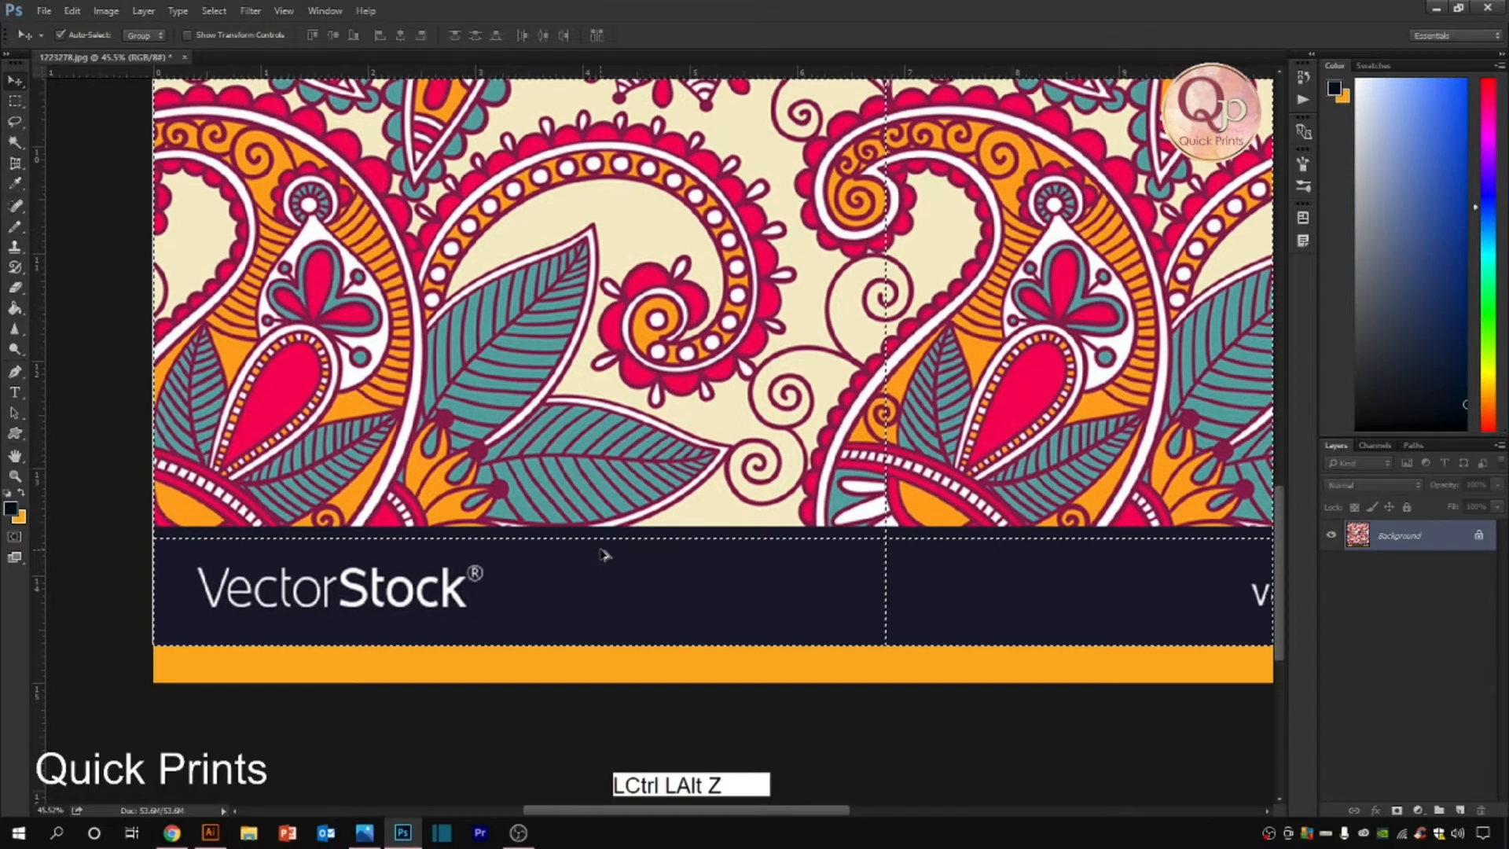
key(ctrl+alt+z)
key(ctrl+alt+z)
key(ctrl+alt+z)
key(ctrl+alt+z)
key(ctrl+alt+z)
key(ctrl+alt+z)
key(ctrl+alt+z)
key(ctrl+alt+z)
Step: Crop the dark VectorStock banner off the bottom of the image so only the paisley pattern is left
key(c)
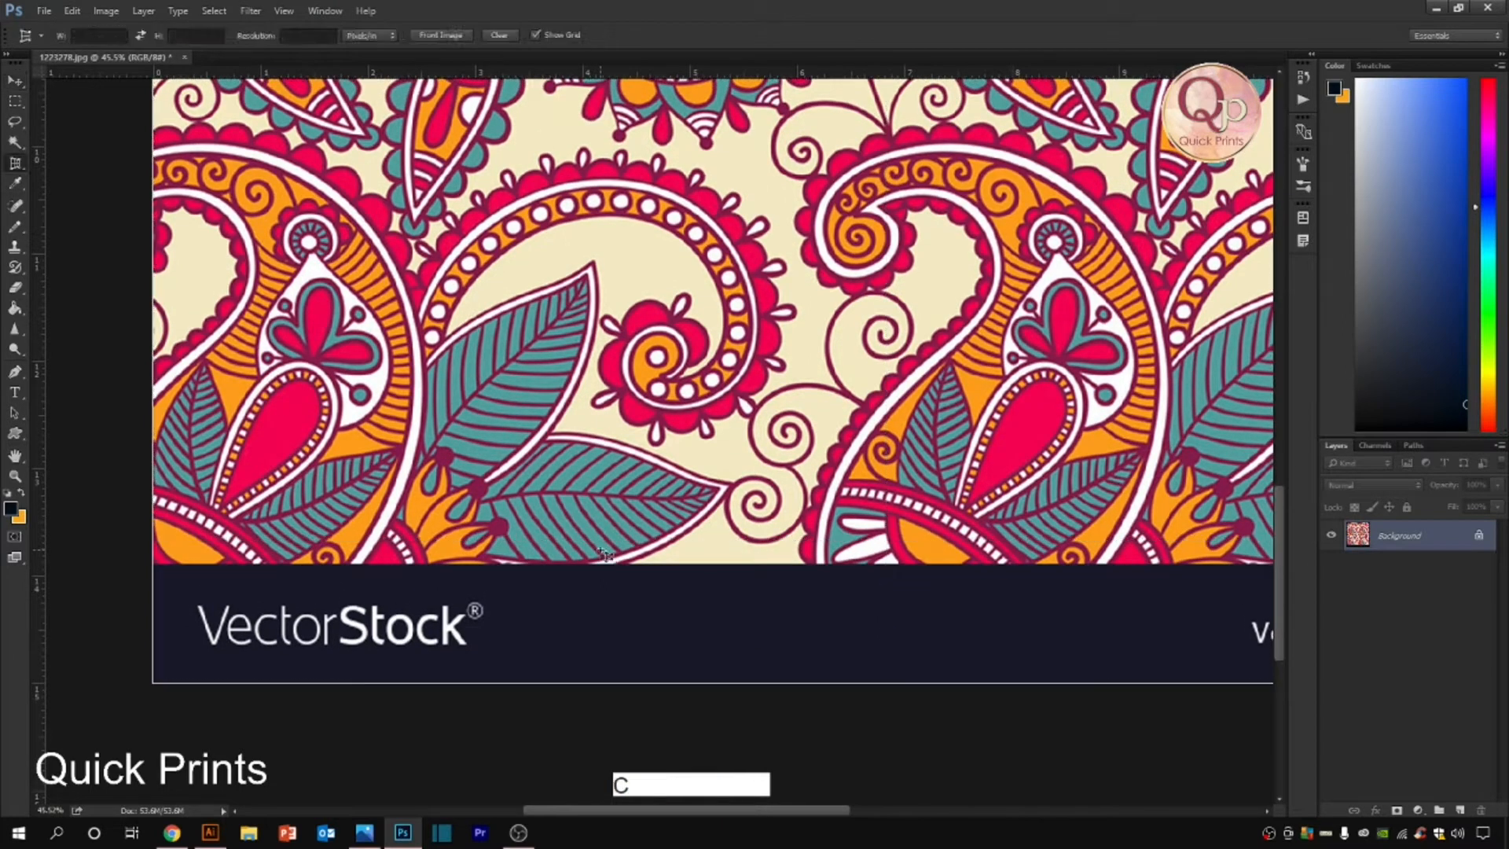
key(ctrl+a)
key(c)
scroll(707, 633, down, 3)
scroll(821, 668, up, 1)
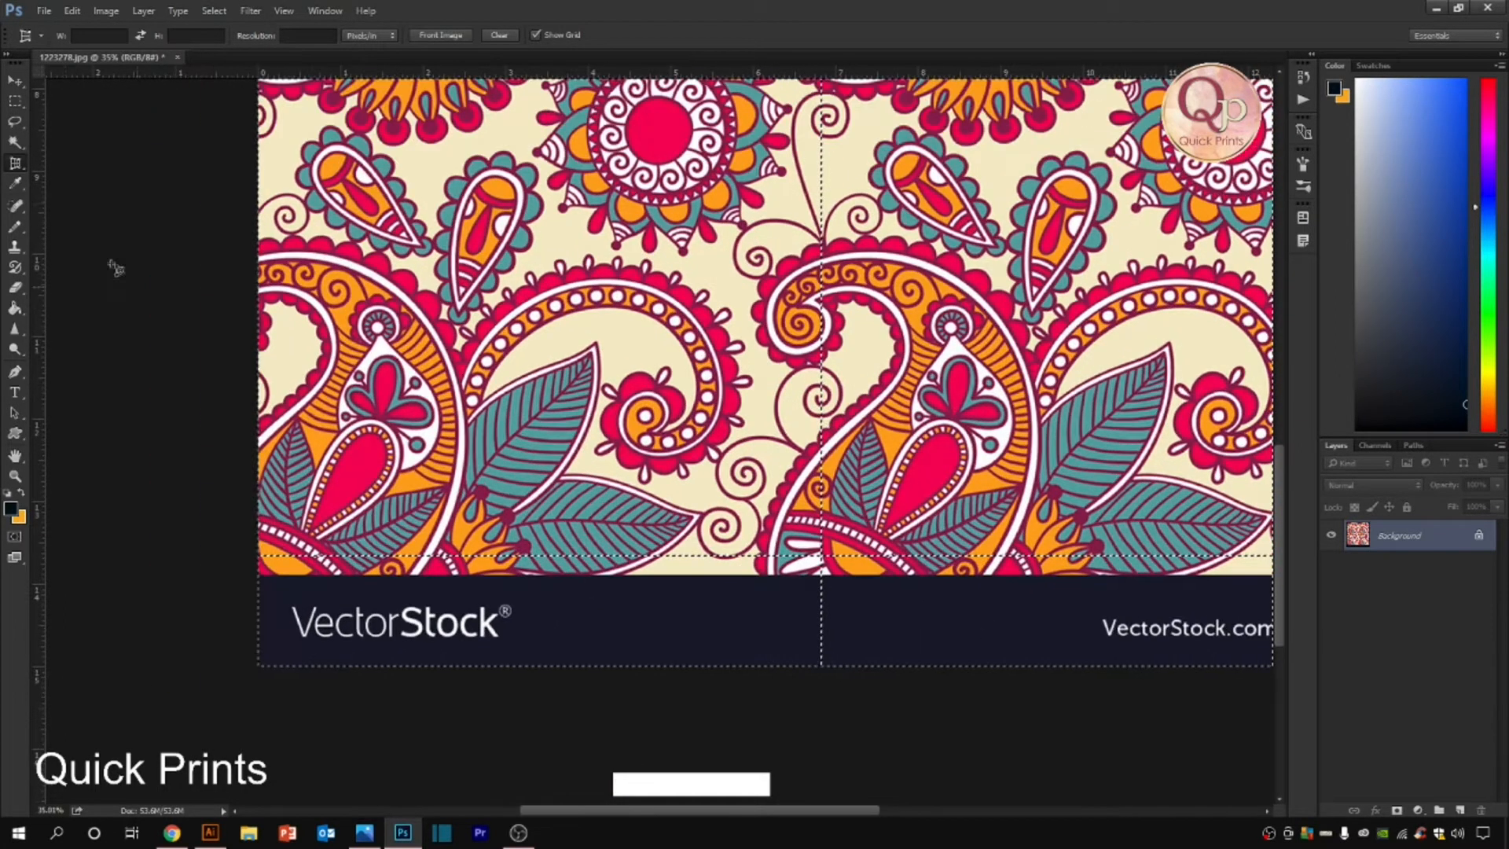
right_click(19, 166)
click(77, 158)
drag(833, 660, 829, 622)
double_click(731, 601)
scroll(645, 483, down, 4)
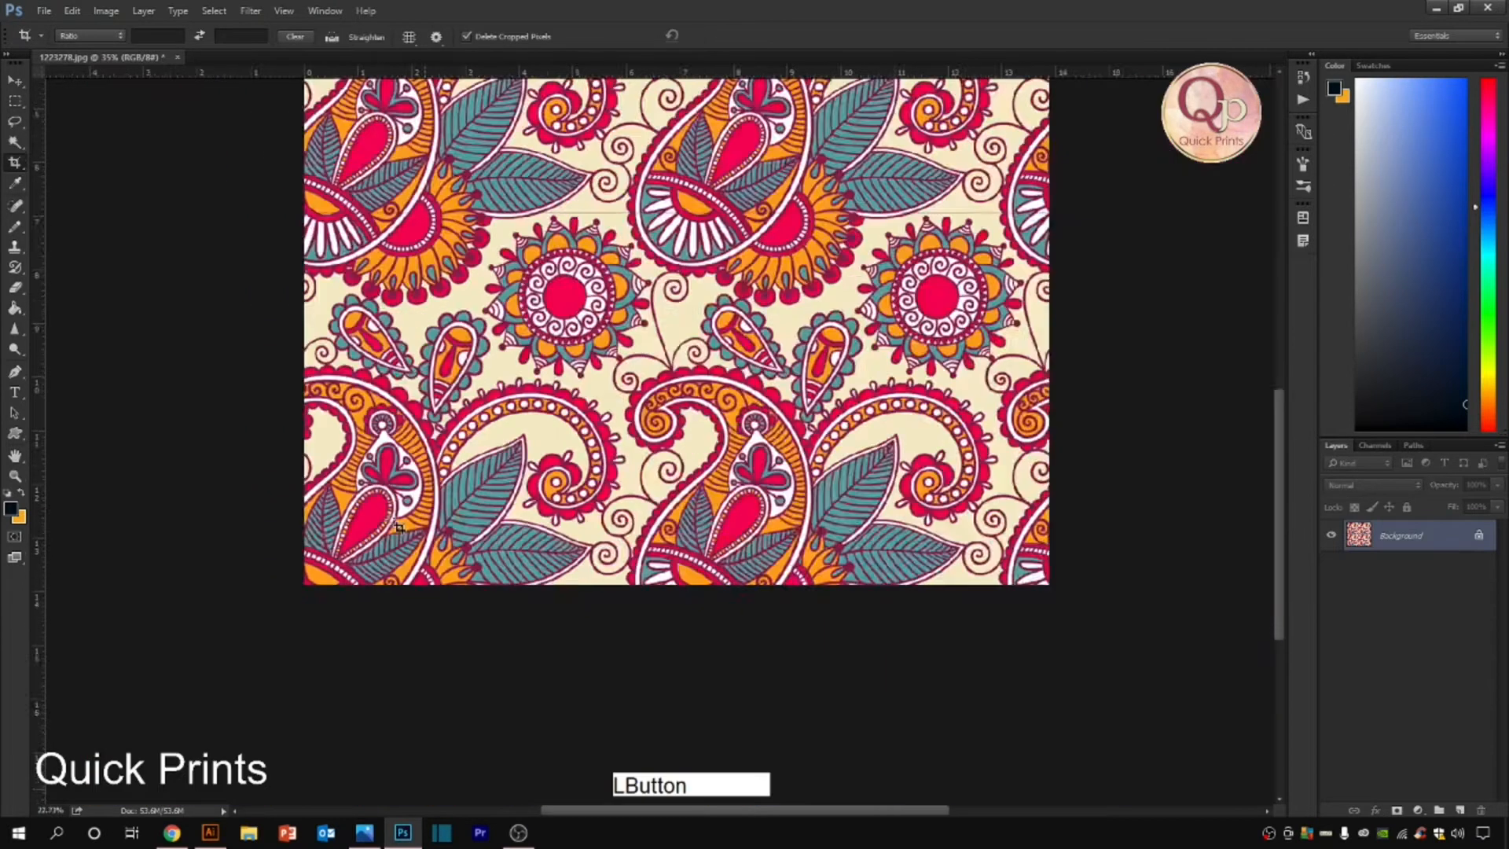
scroll(646, 482, up, 1)
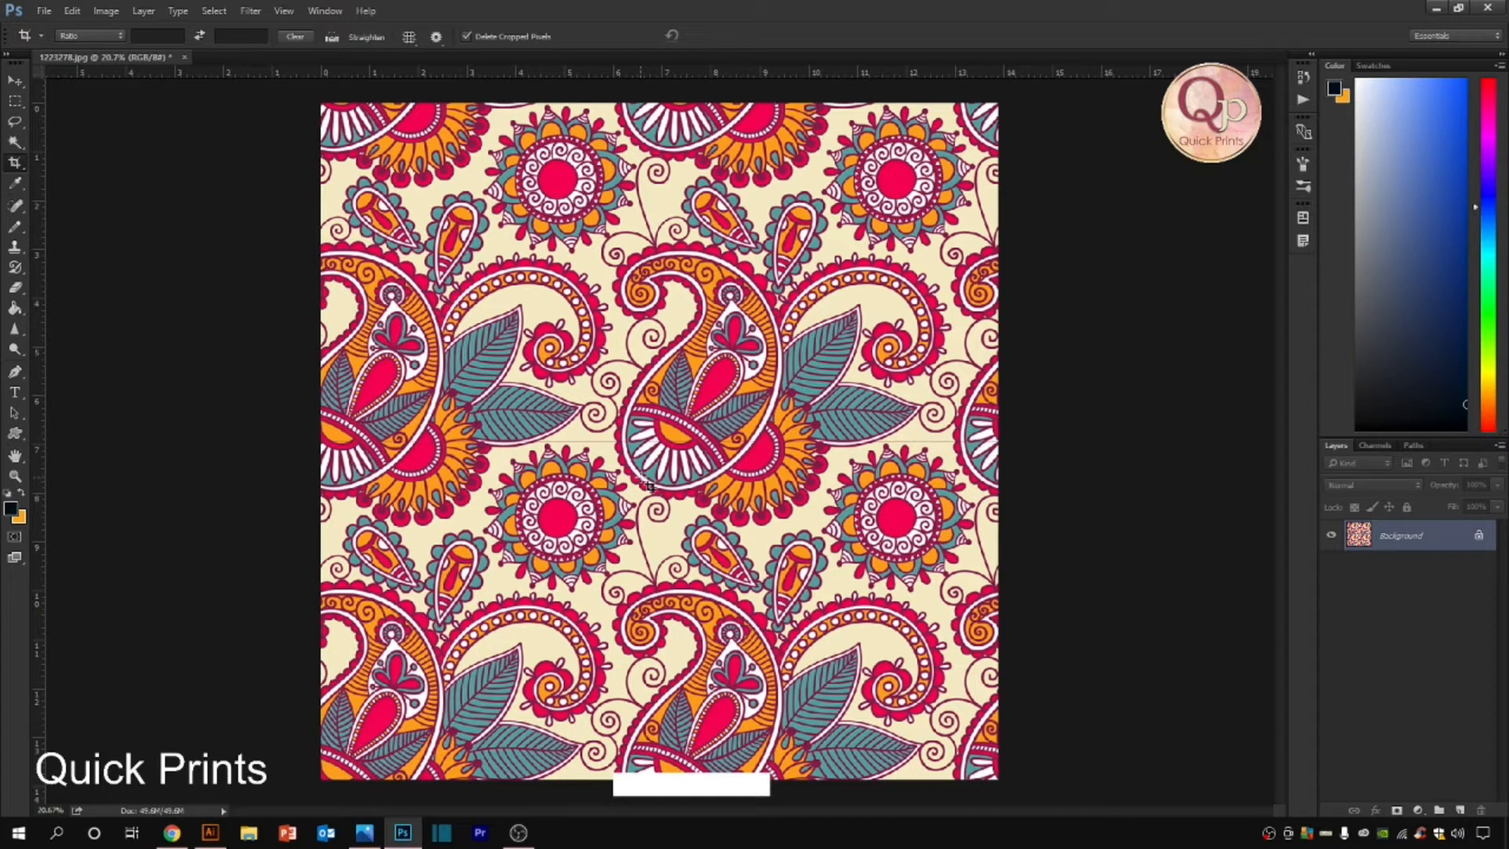
Step: Check the cropped image's dimensions and resolution without changing them
key(ctrl+alt+i)
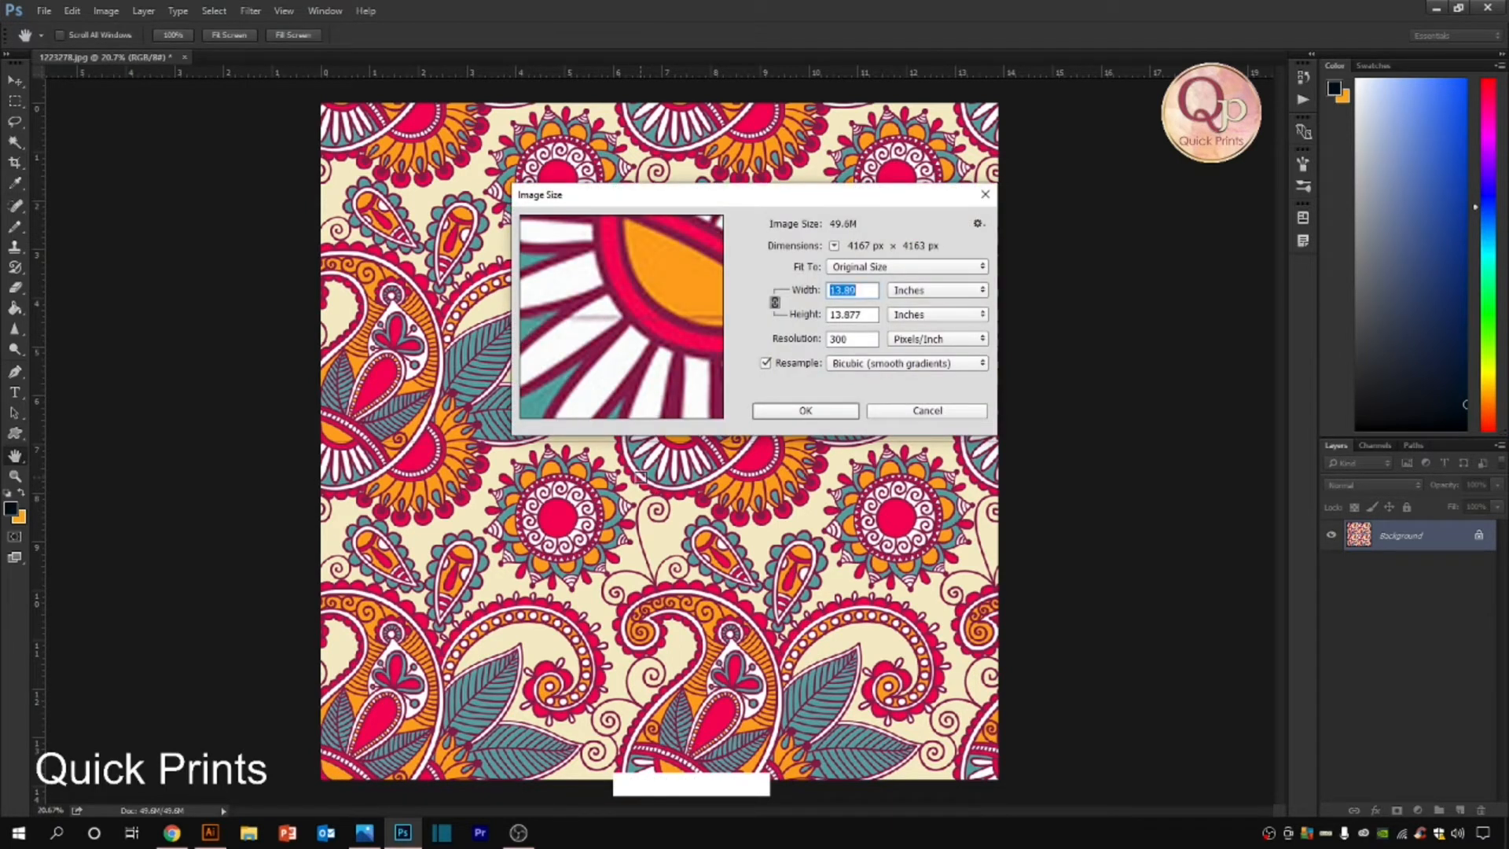
key(Return)
key(c)
Step: Save a JPEG copy of the cropped pattern as "1223278 RESIZE" in Downloads at maximum quality
key(ctrl+alt+s)
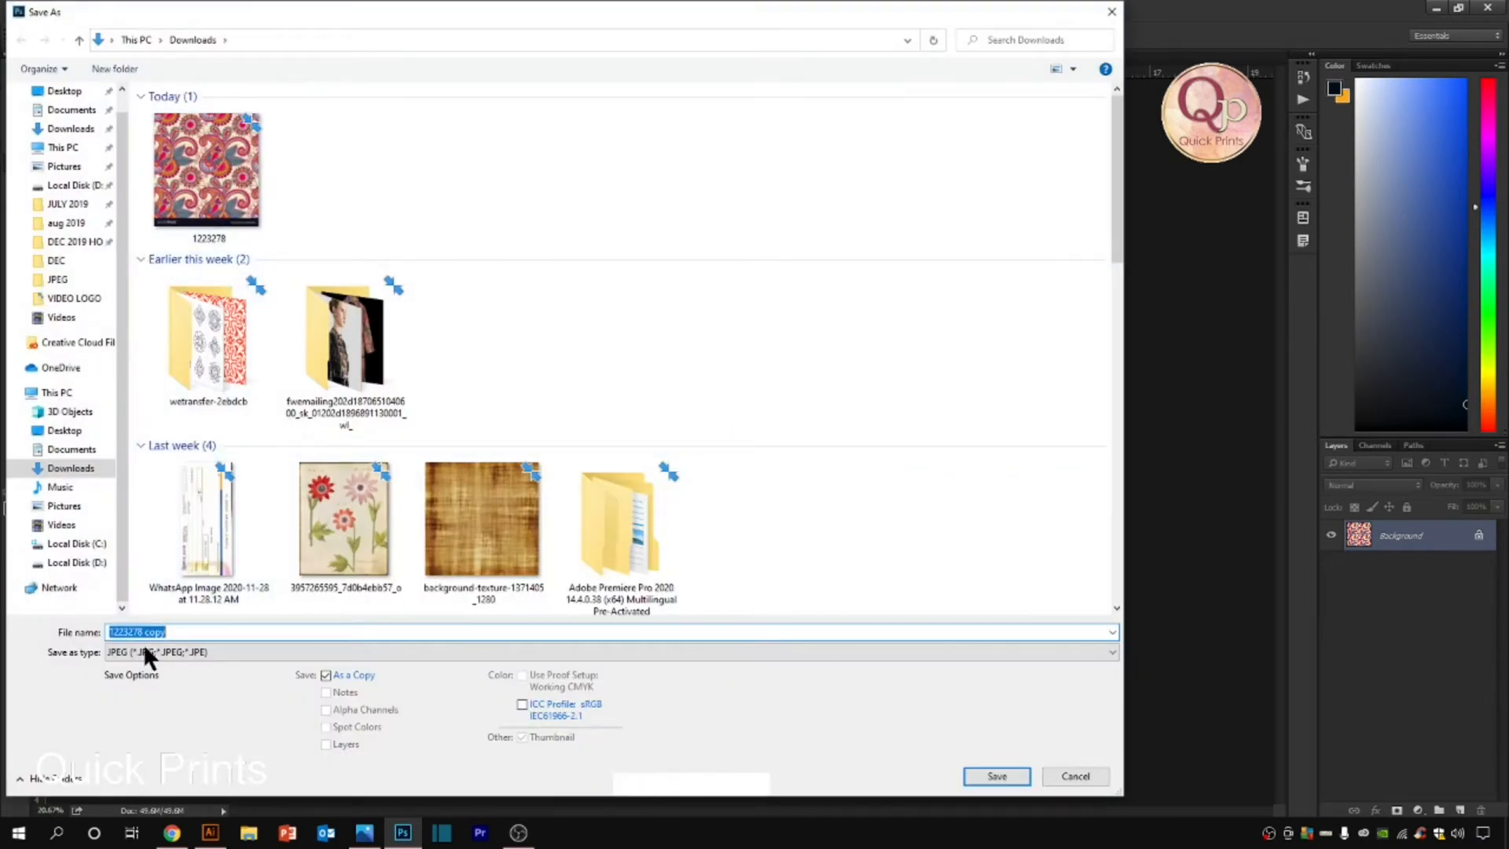
click(140, 651)
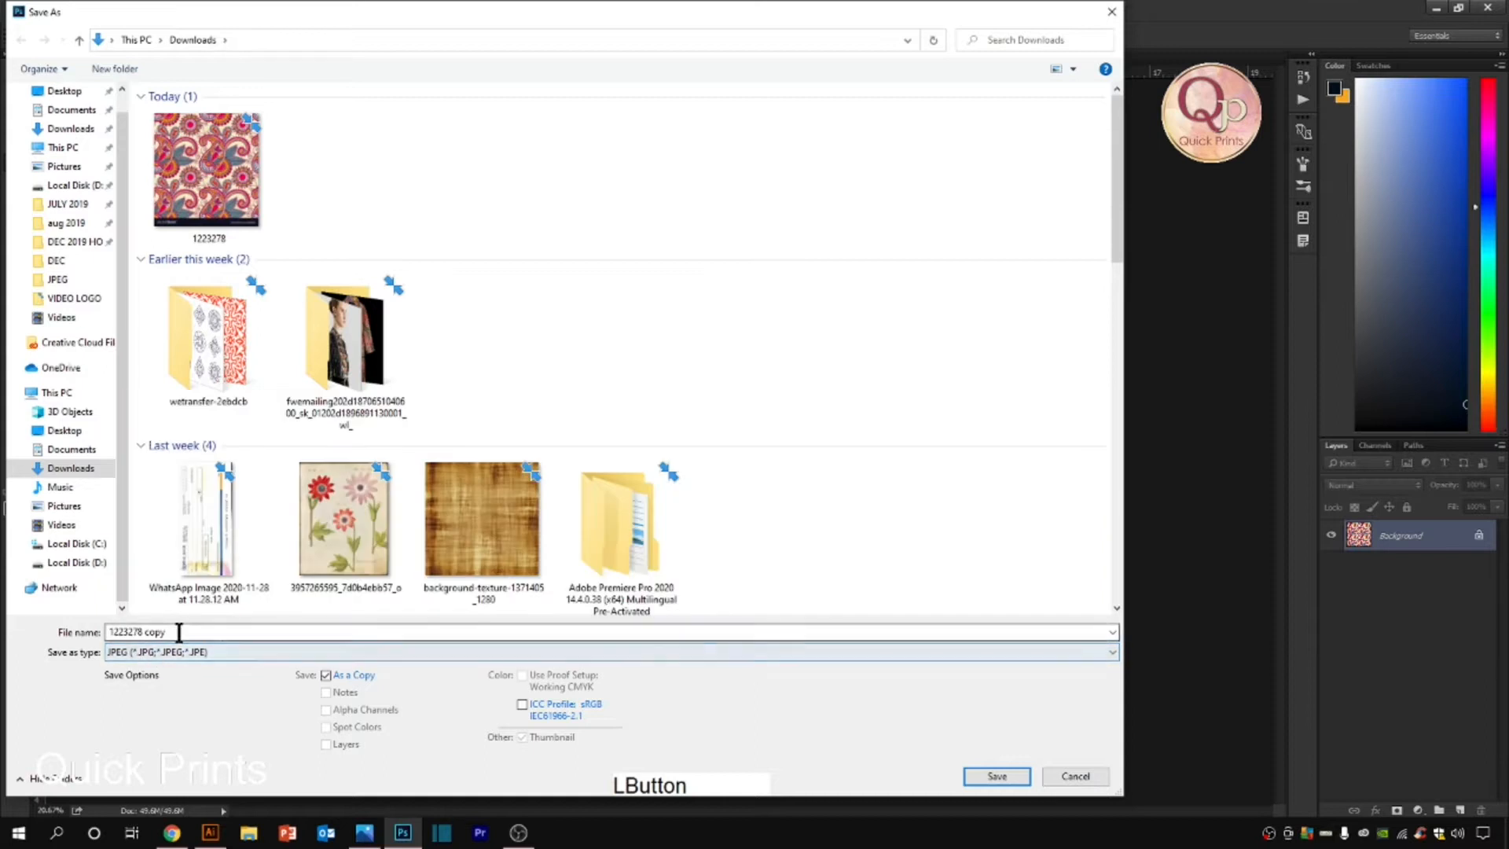
click(264, 634)
double_click(263, 635)
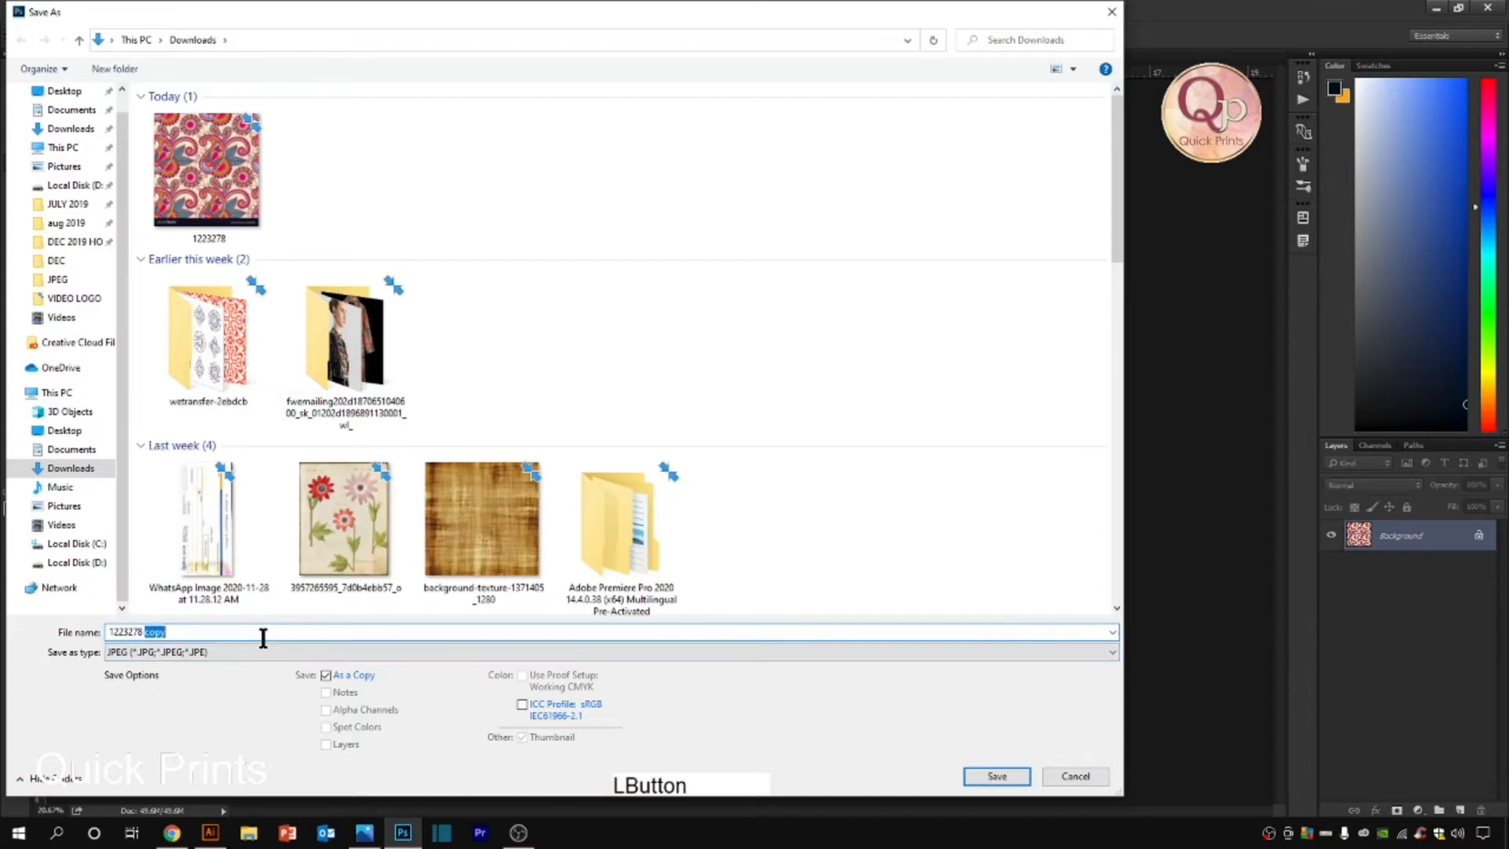
text(RESIZE)
key(Return)
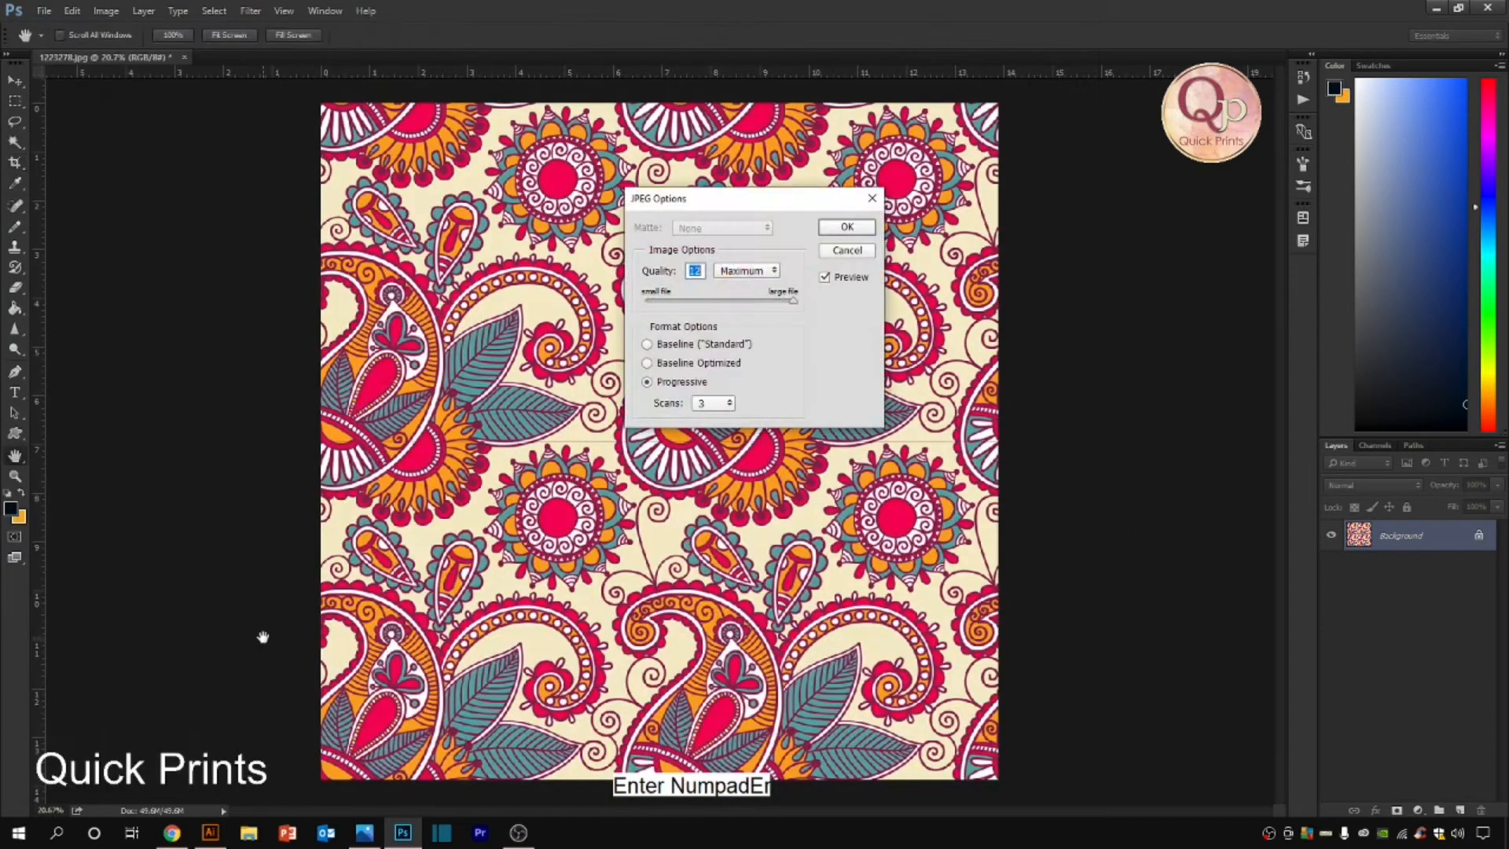
key(KP_Enter)
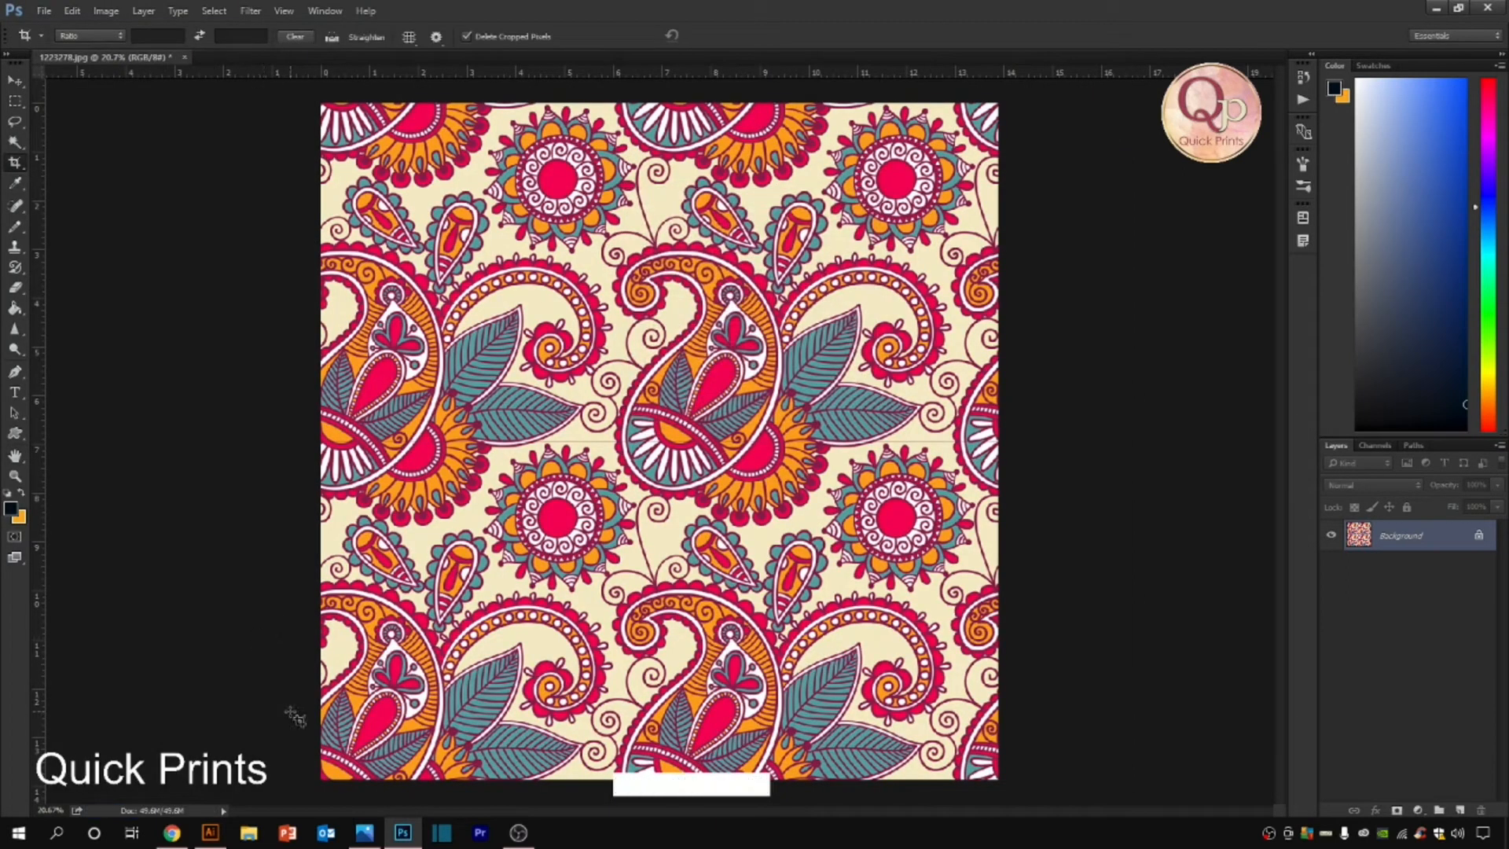
Step: Switch to Illustrator and open the file 1223278 RESIZE.jpg
click(210, 832)
click(43, 12)
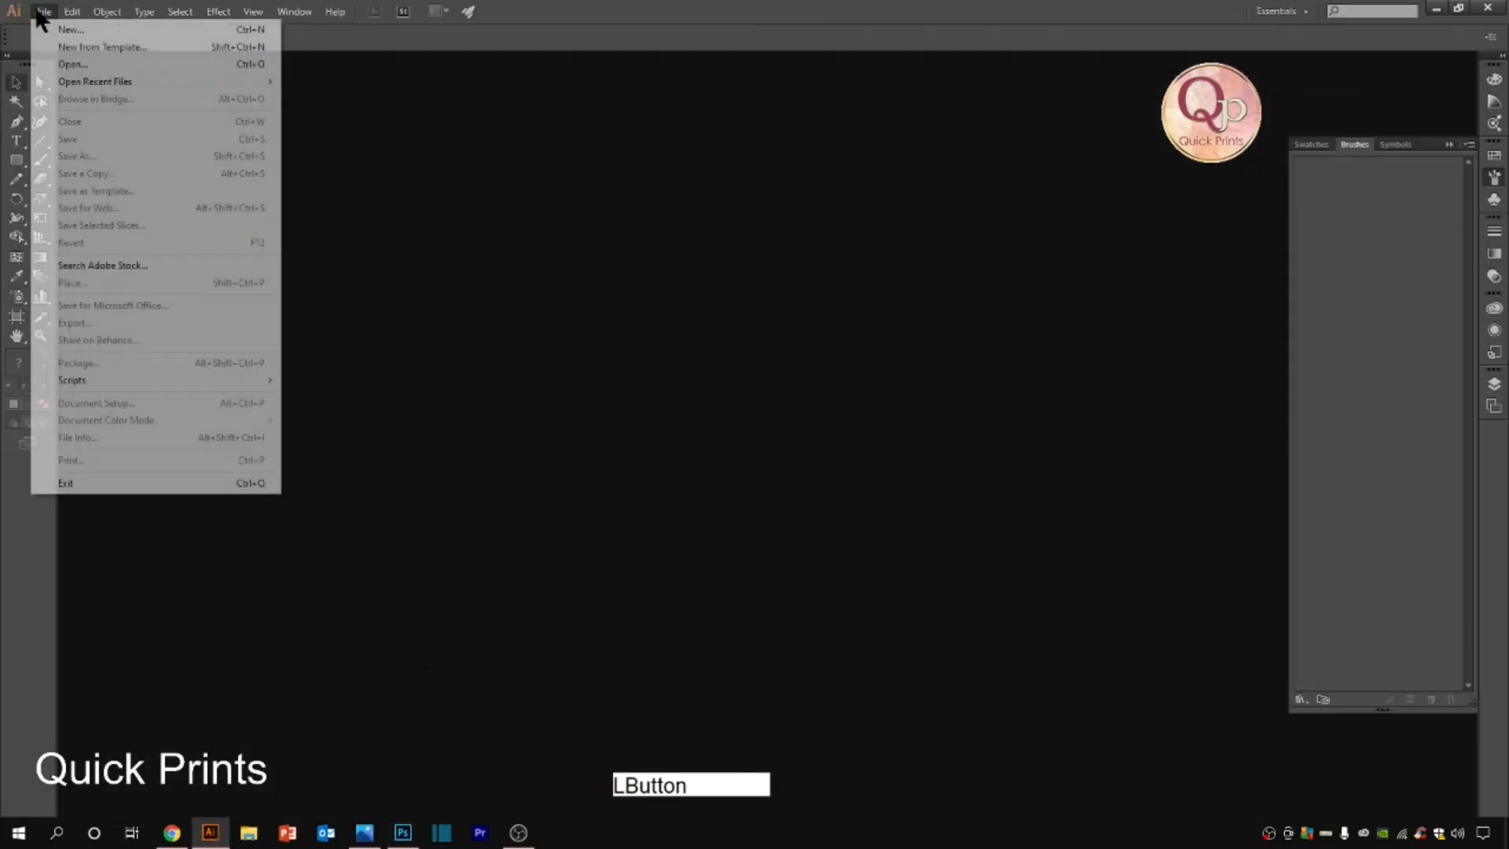
click(75, 63)
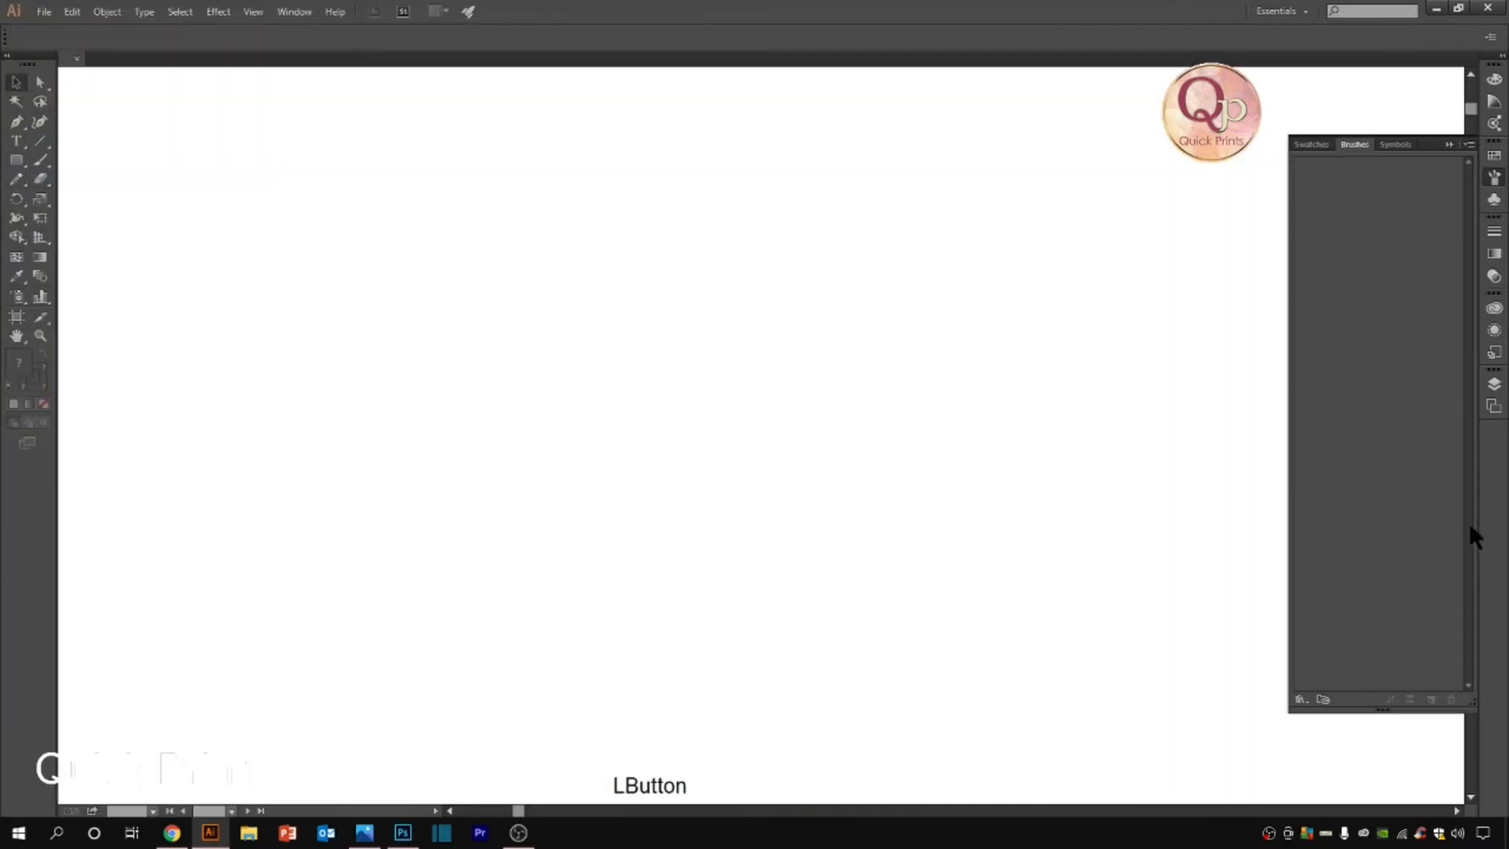
scroll(742, 432, down, 1)
scroll(742, 432, up, 1)
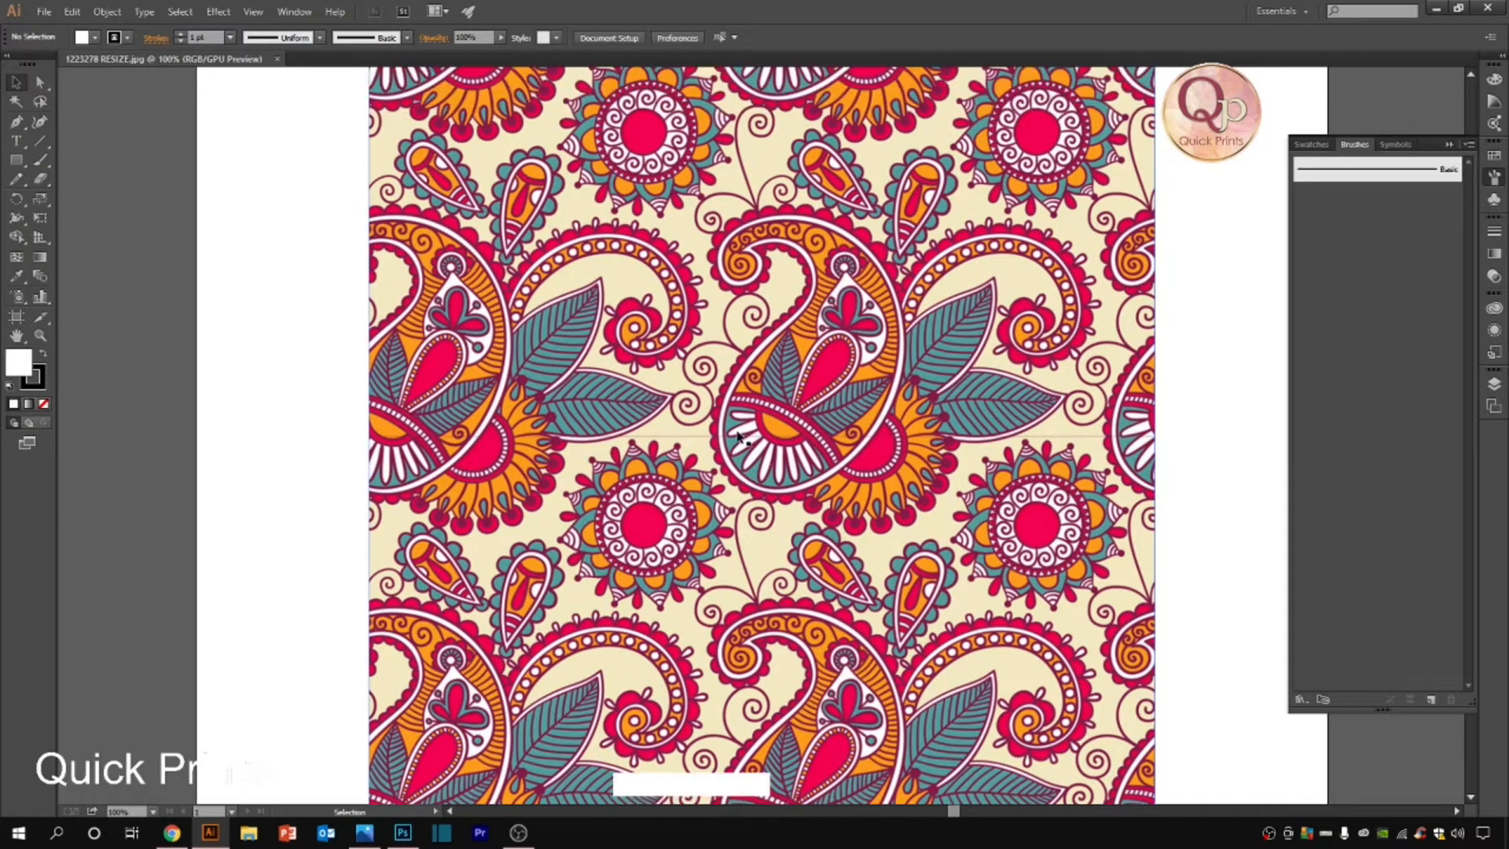
Step: Select the pattern image on the artboard and inspect its motifs and the thin line across its middle
scroll(733, 432, down, 2)
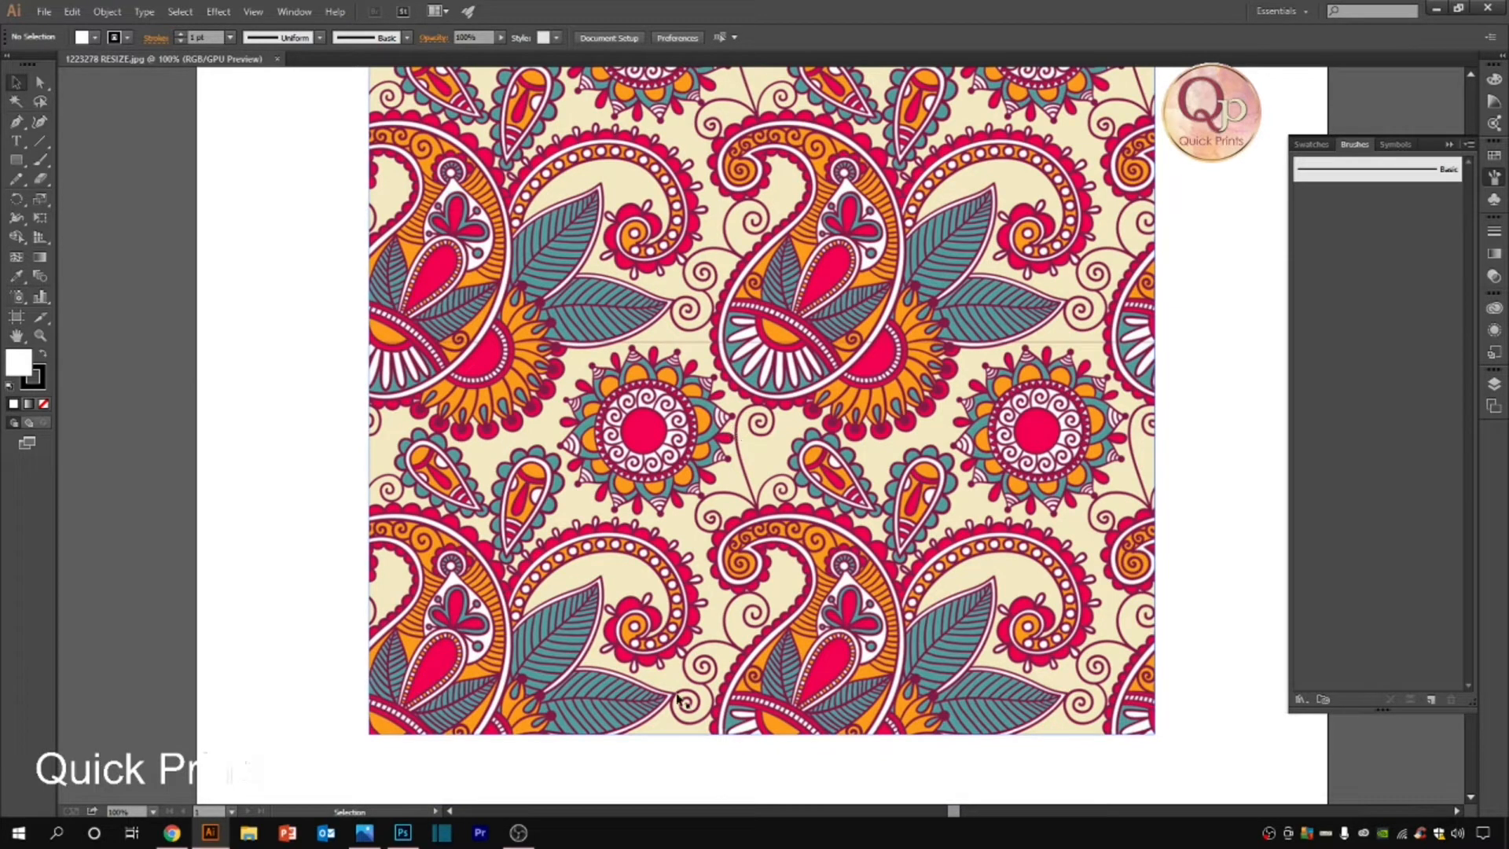
mouse_move(553, 738)
mouse_down()
mouse_move(648, 793)
mouse_move(1009, 786)
mouse_move(1059, 766)
mouse_move(556, 739)
mouse_up()
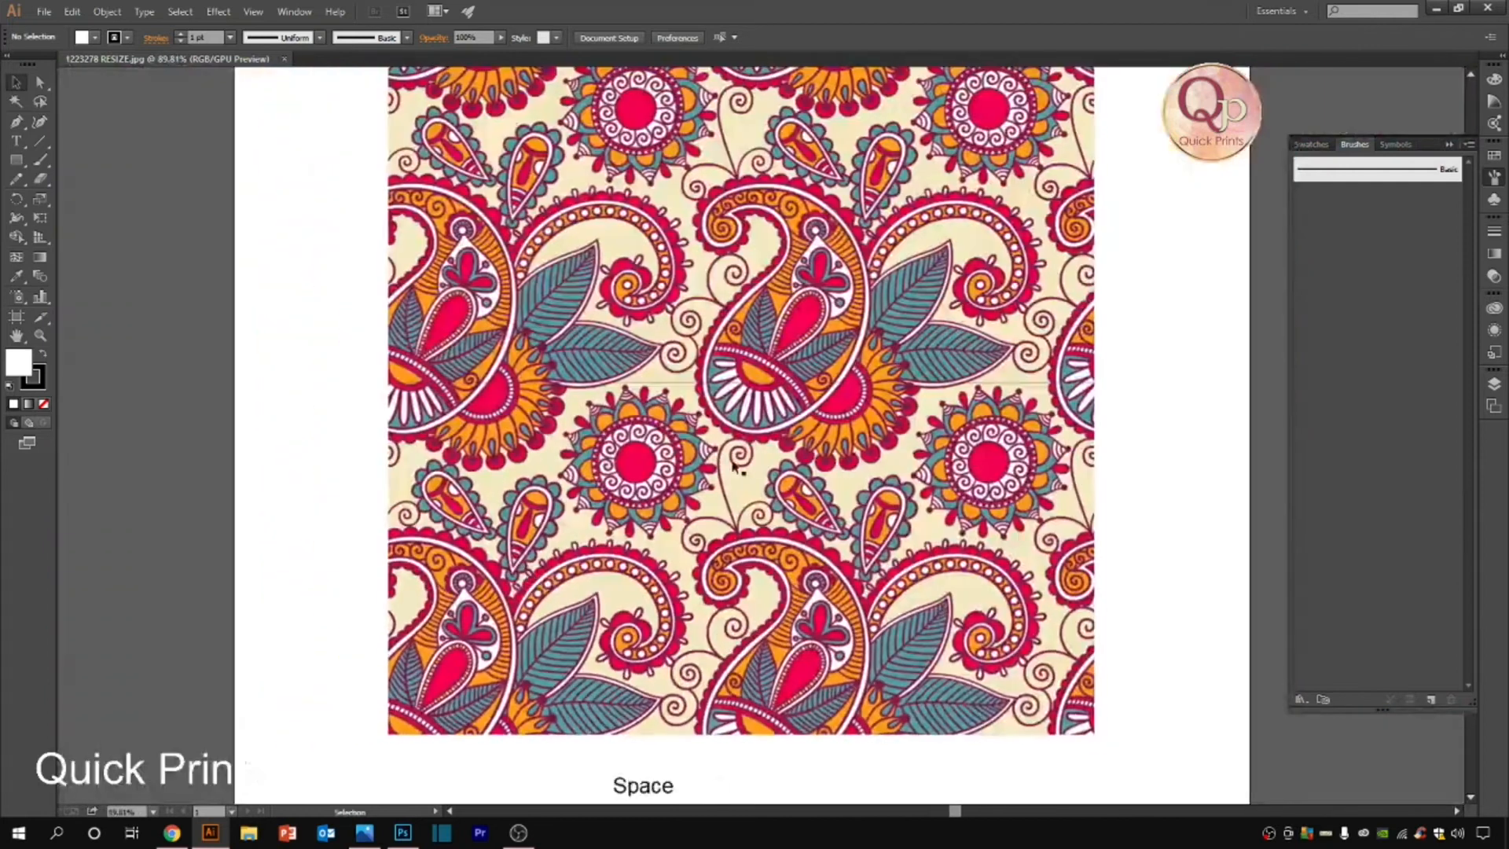
alt+scroll(729, 464, down, 1)
click(727, 431)
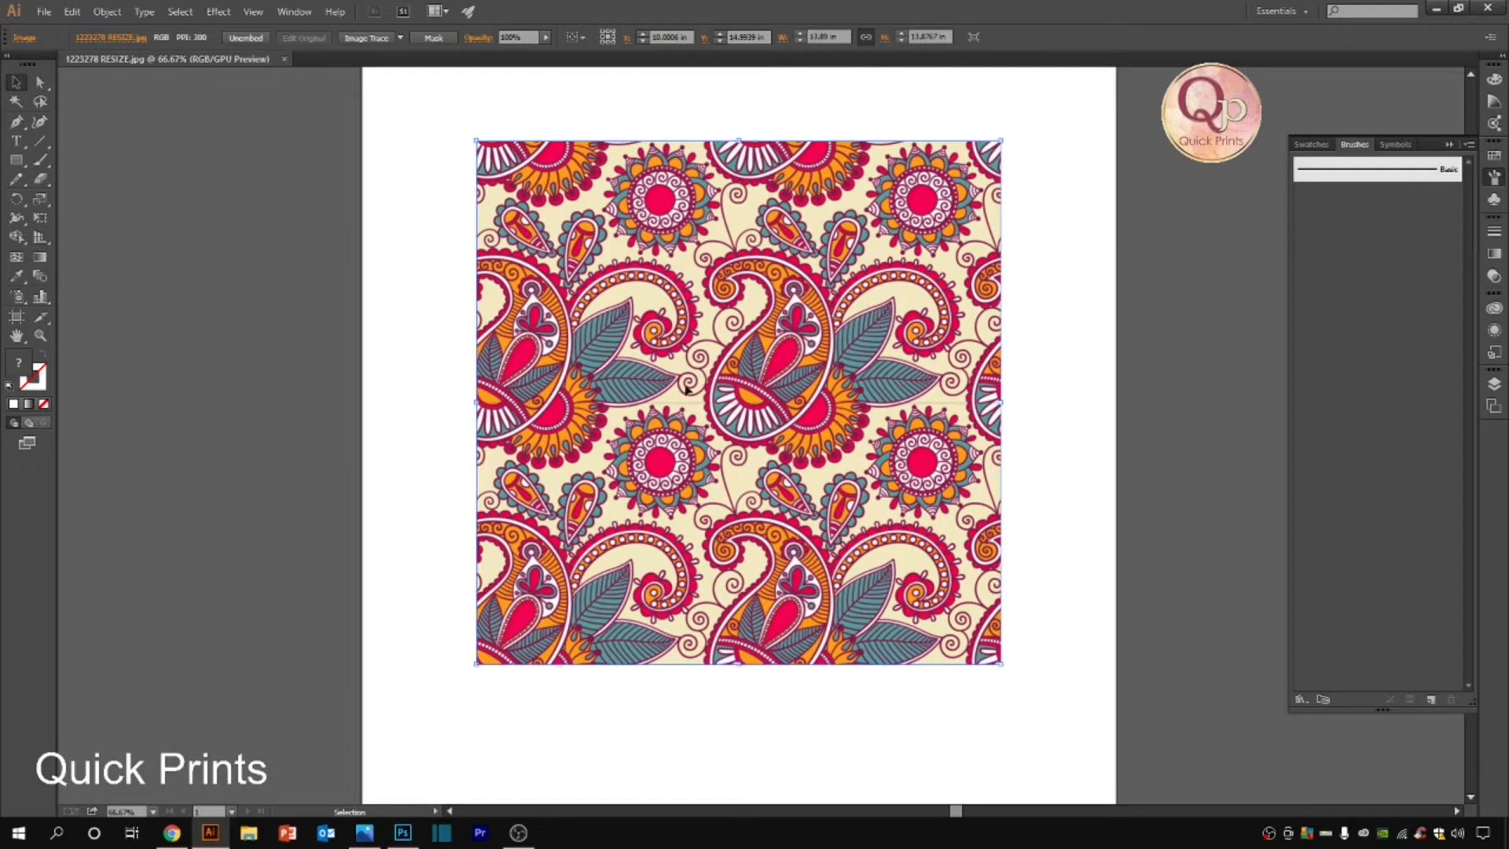
ctrl+click(609, 263)
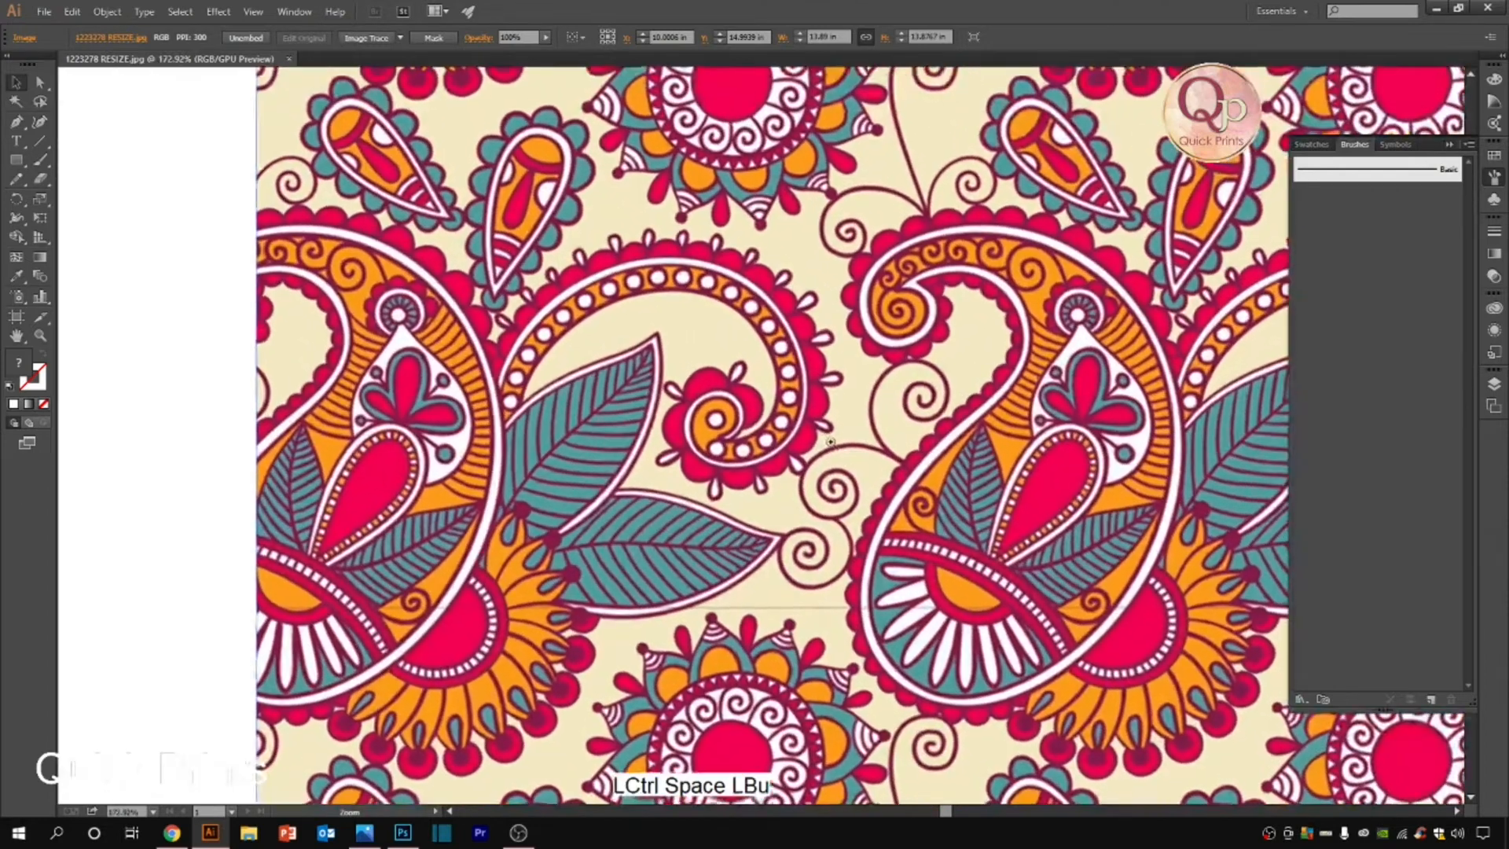
scroll(776, 570, down, 4)
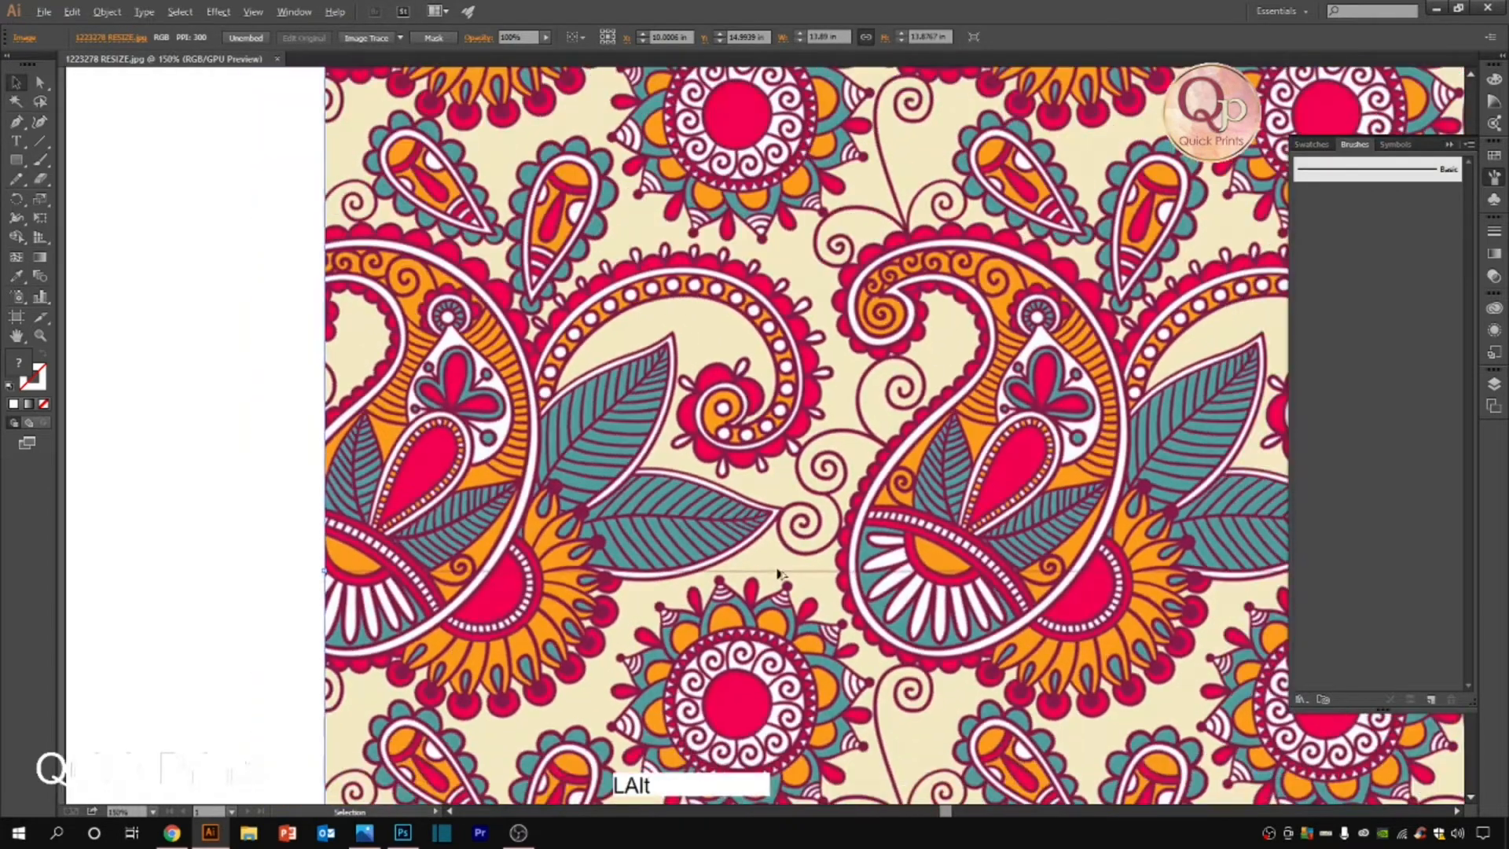
drag(803, 567, 618, 375)
scroll(680, 440, down, 1)
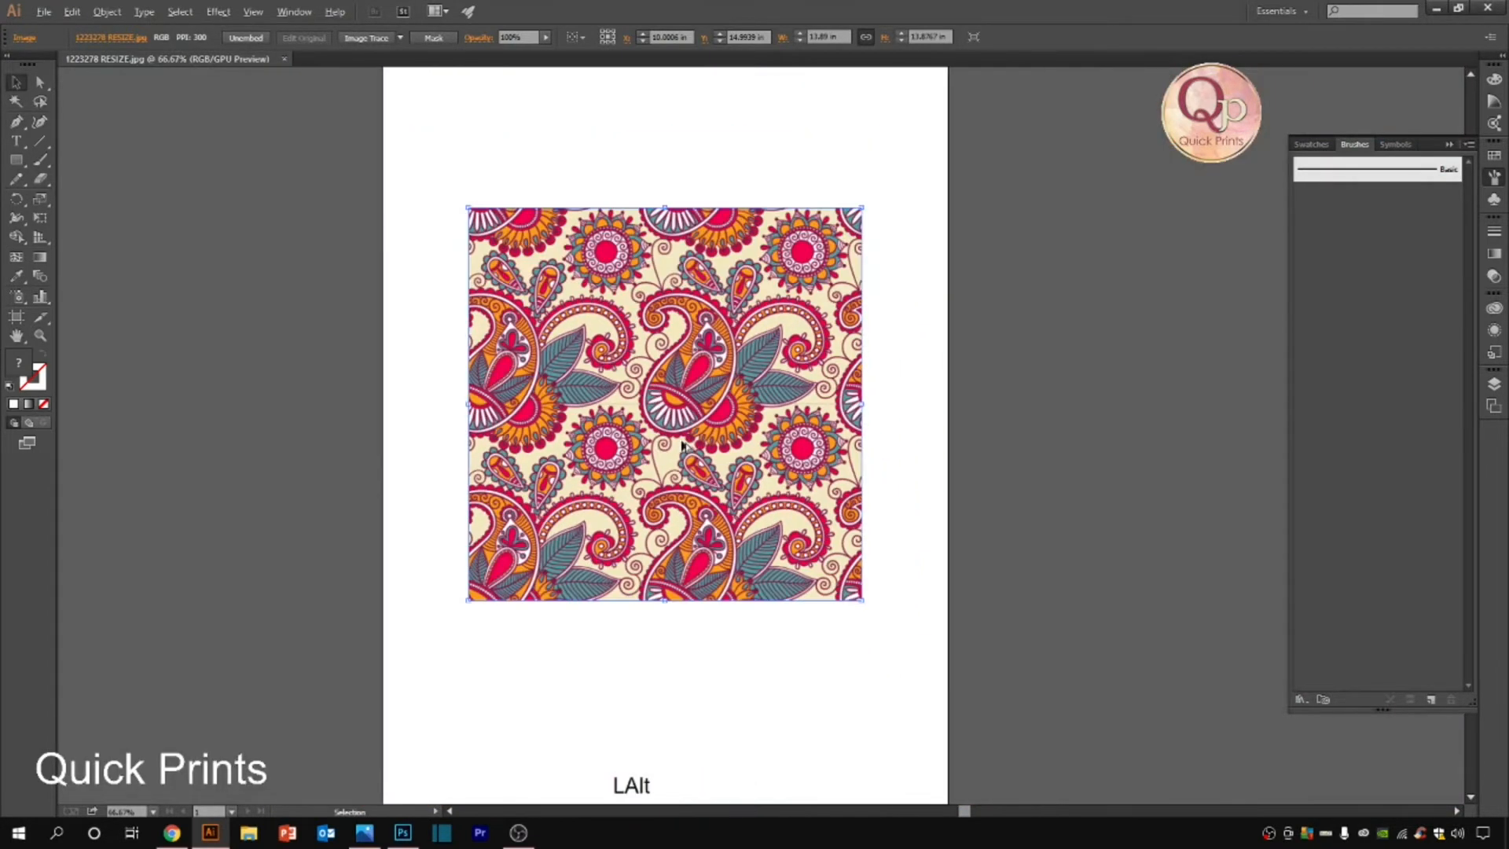
Step: Move the pattern image partly off the artboard's left edge and trace it with the 6 Colors preset
drag(666, 442, 366, 445)
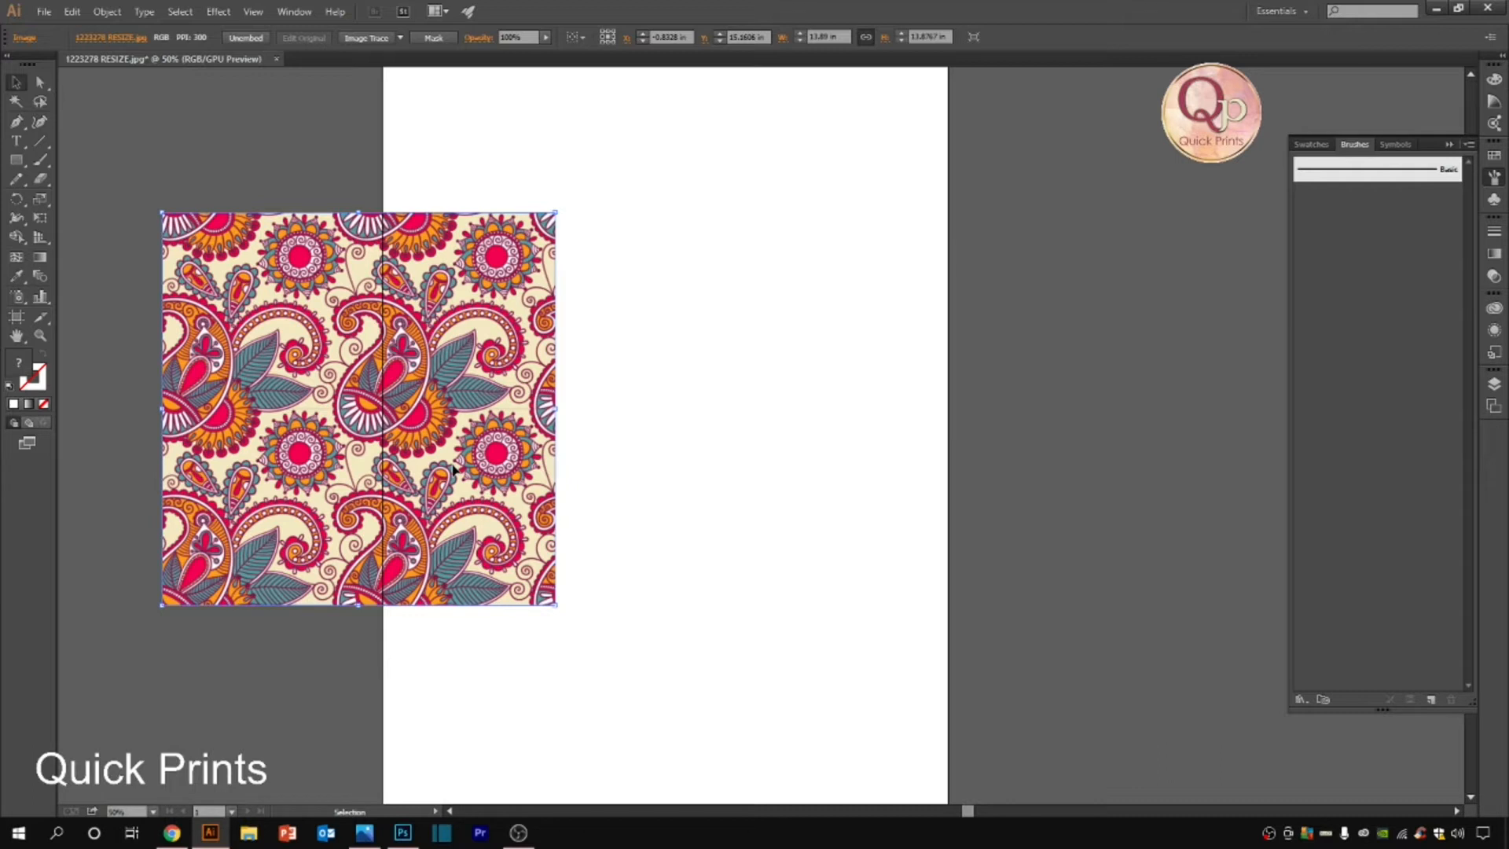
click(400, 37)
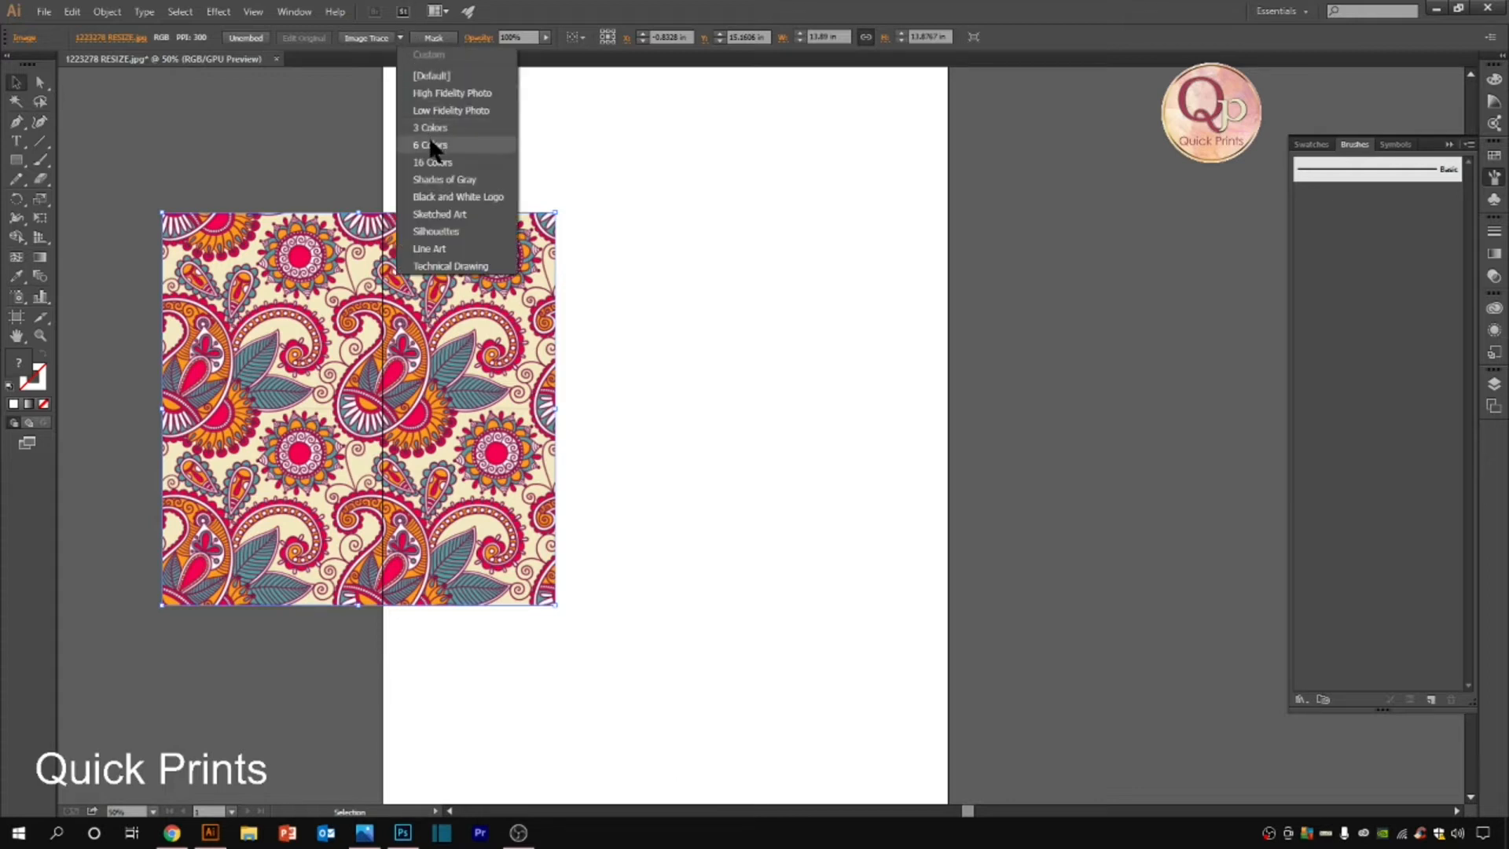
click(430, 145)
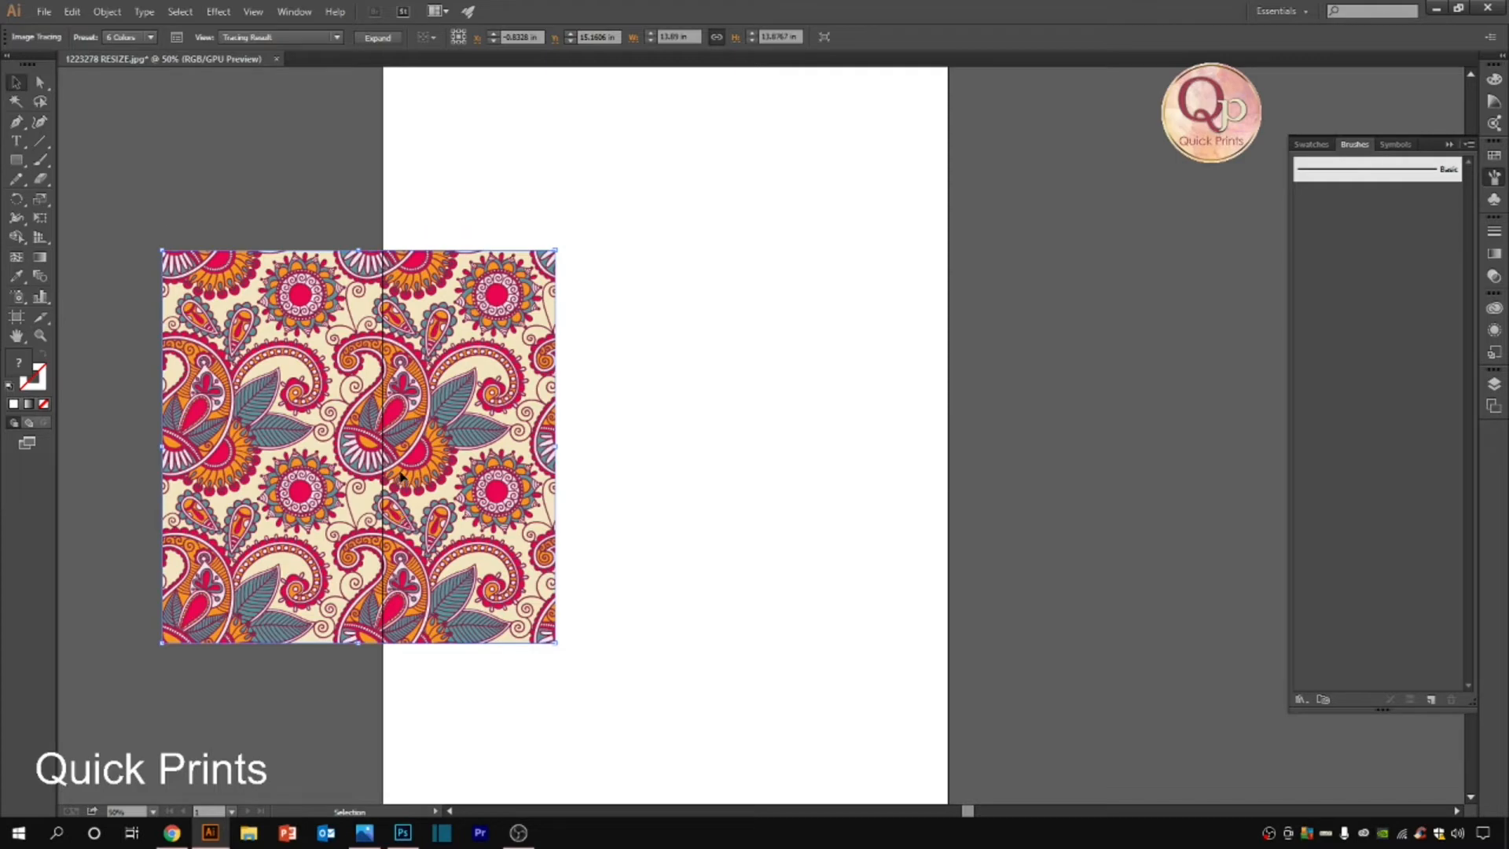
Step: Try moving the traced pattern back towards the artboard's centre, and undo both that move and the 6 Colors tracing
key(ctrl+space)
drag(322, 359, 411, 419)
drag(463, 580, 616, 578)
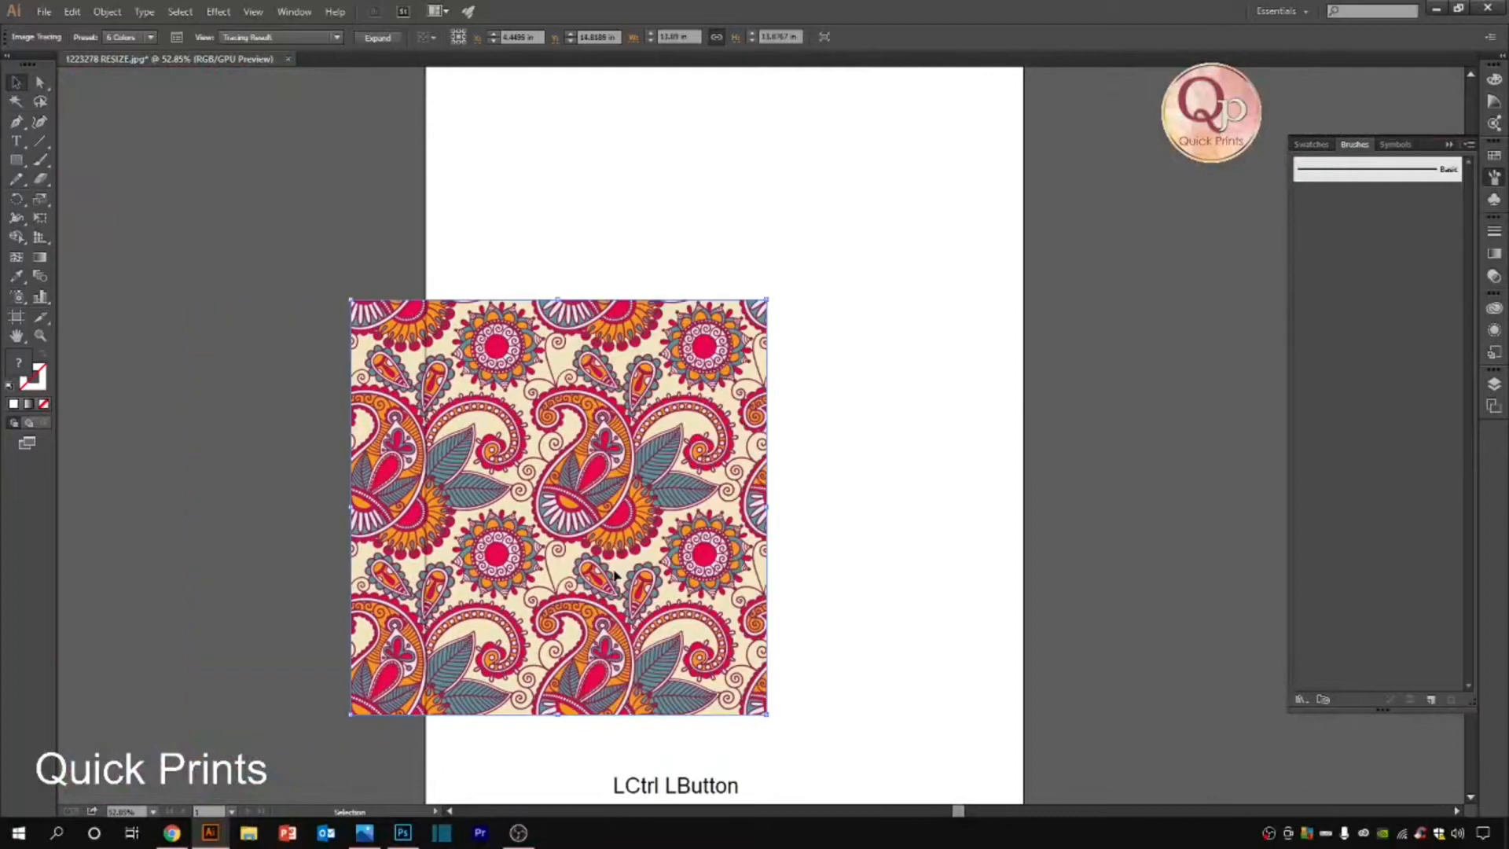
key(ctrl+z)
key(ctrl+z)
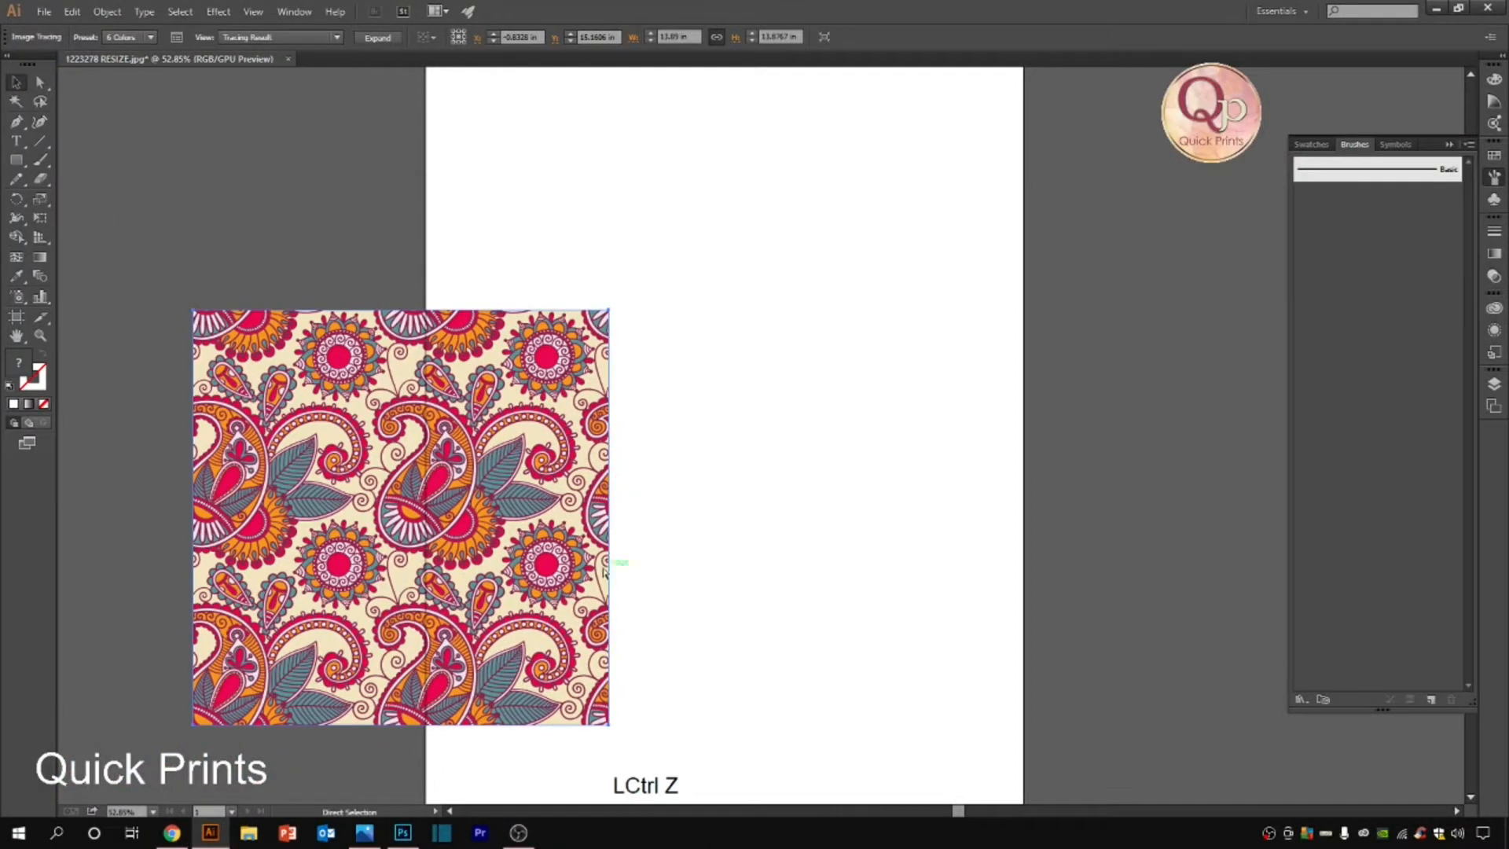
Step: Move the untraced pattern image to the middle of the artboard and keep it selected
drag(265, 357, 428, 514)
drag(508, 598, 657, 368)
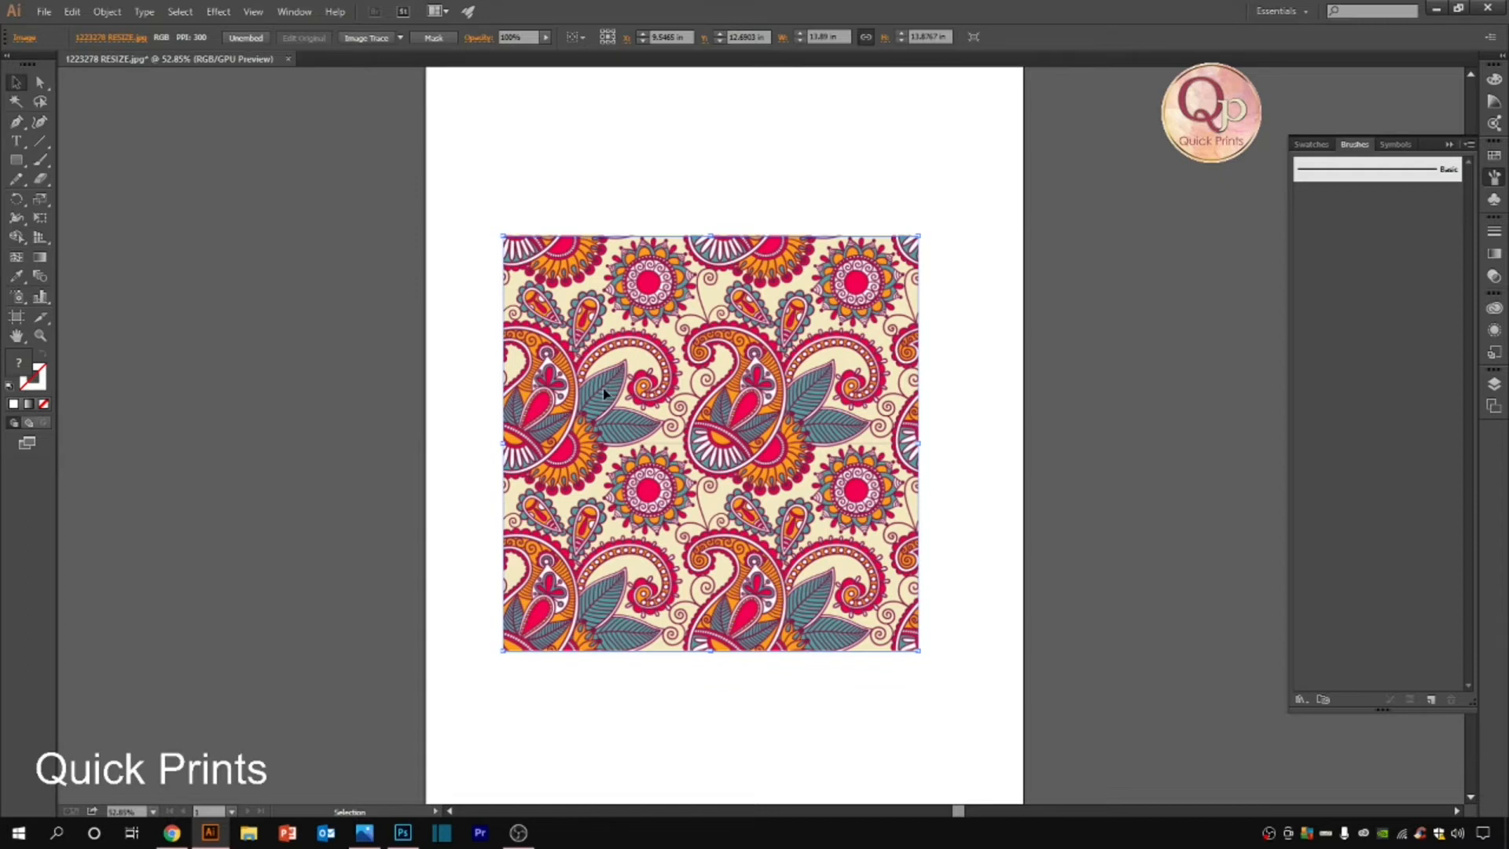
key(ctrl+space)
drag(577, 338, 577, 337)
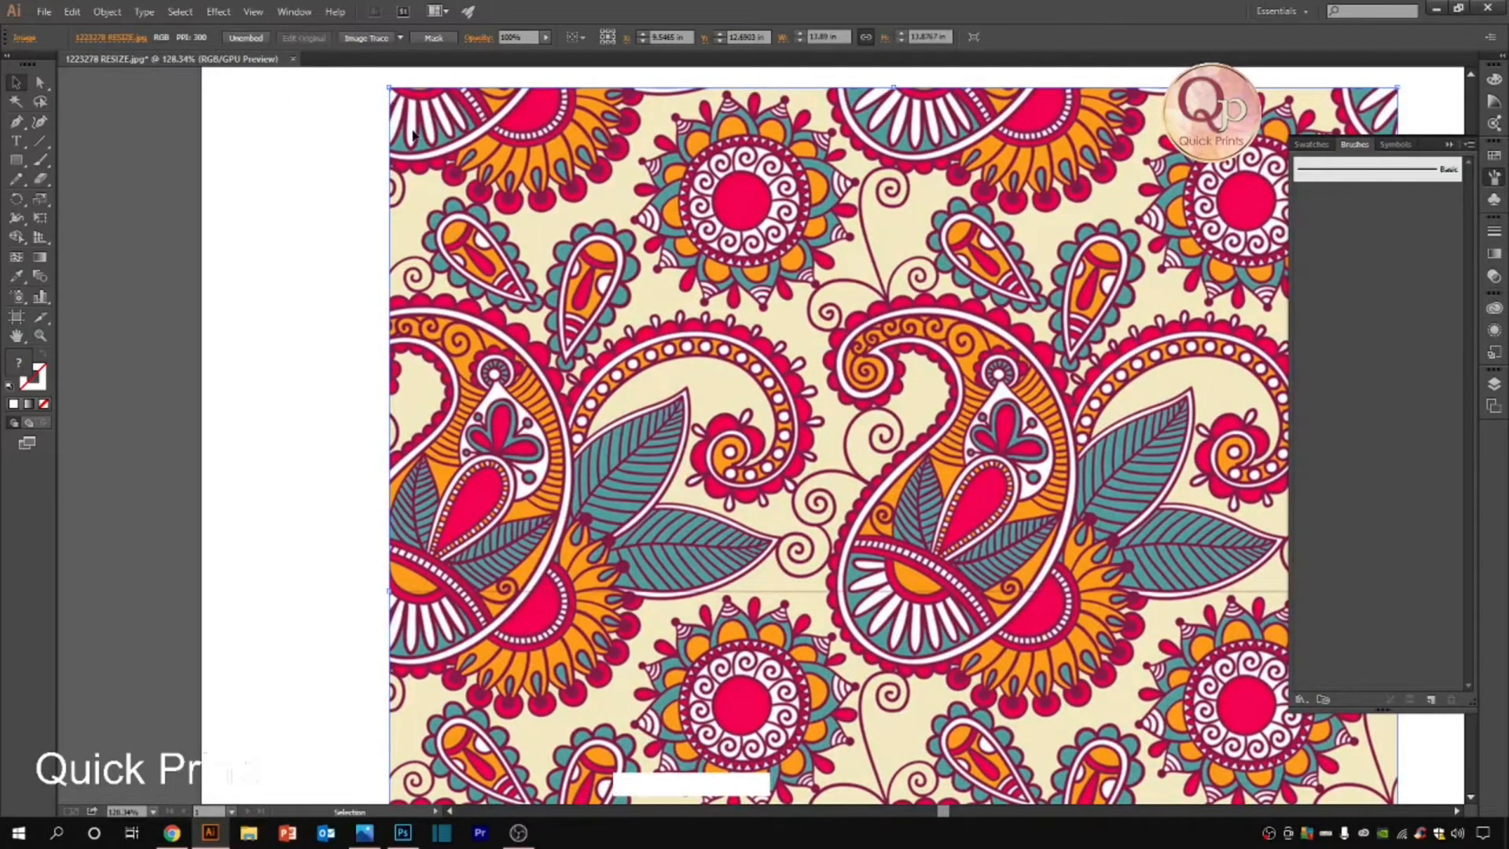
click(281, 247)
click(406, 228)
Step: Try tracing the pattern with the Black and White Logo preset and undo the tracing
click(400, 37)
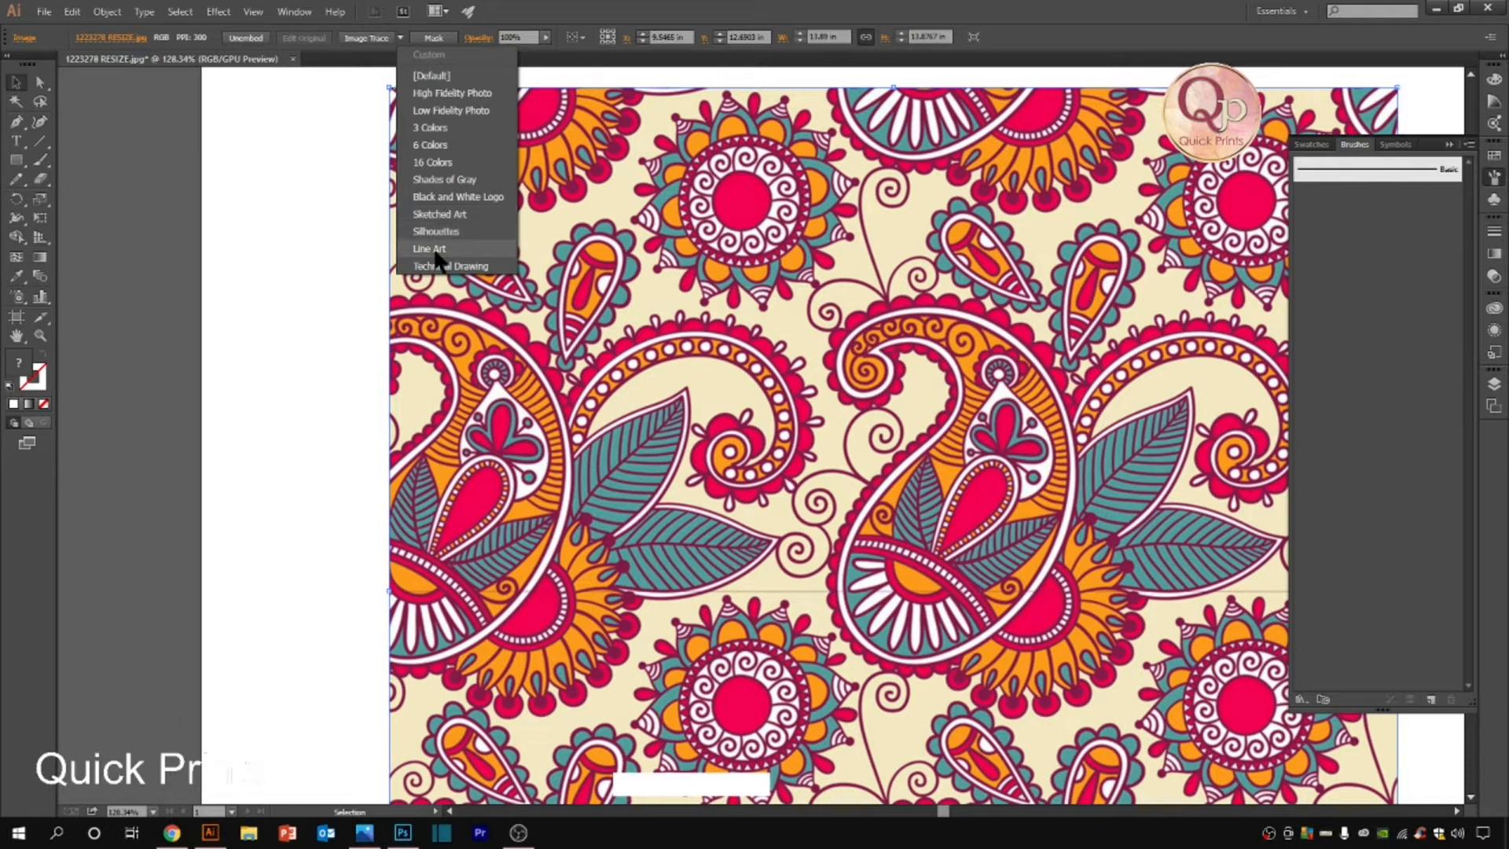
click(418, 197)
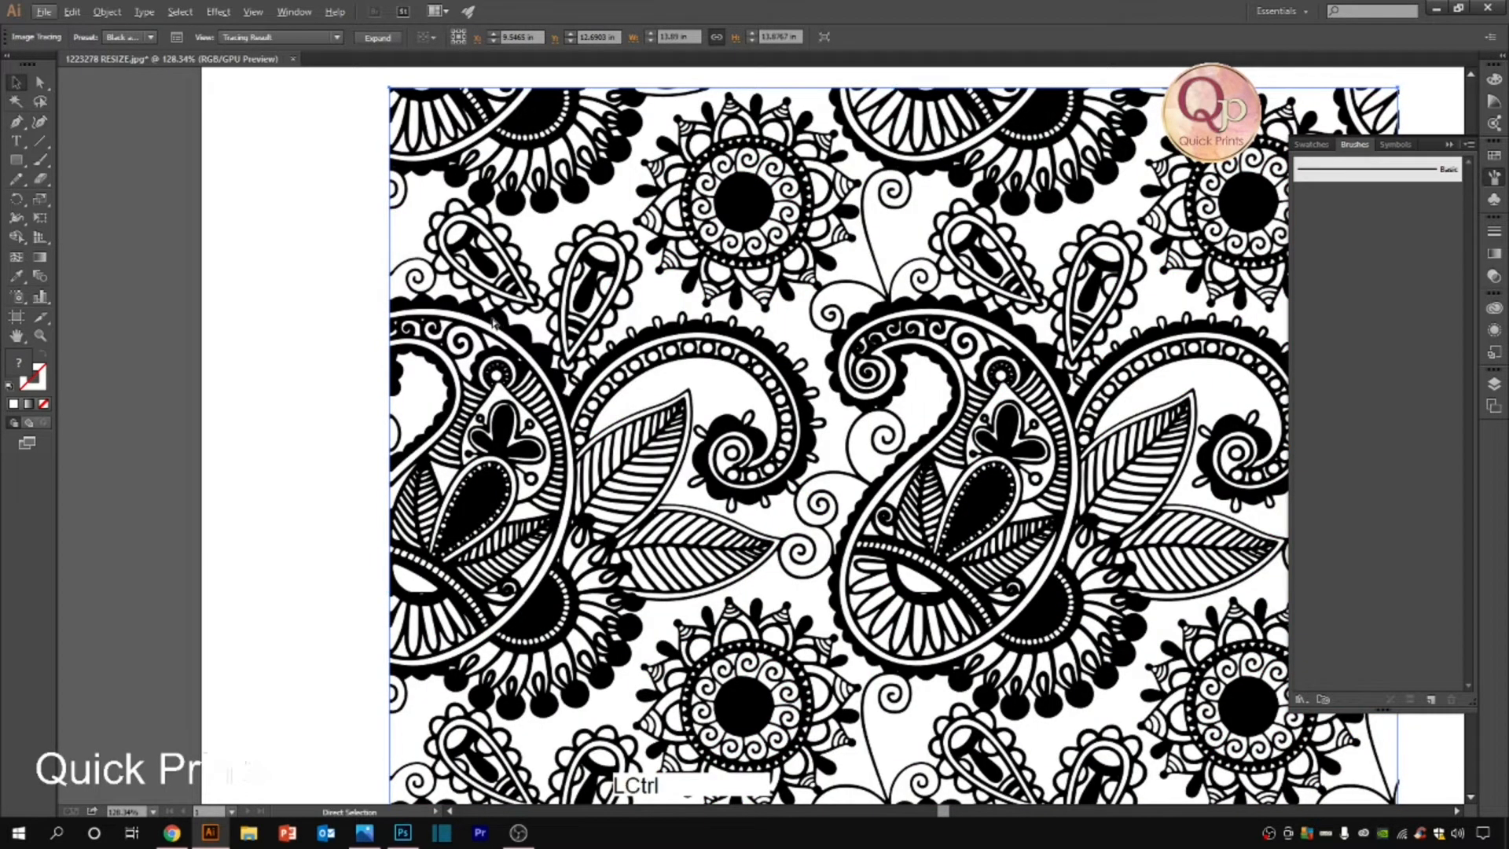
key(ctrl+z)
Step: Trace the pattern image with the 6 Colors preset and check the traced motifs up close
click(400, 37)
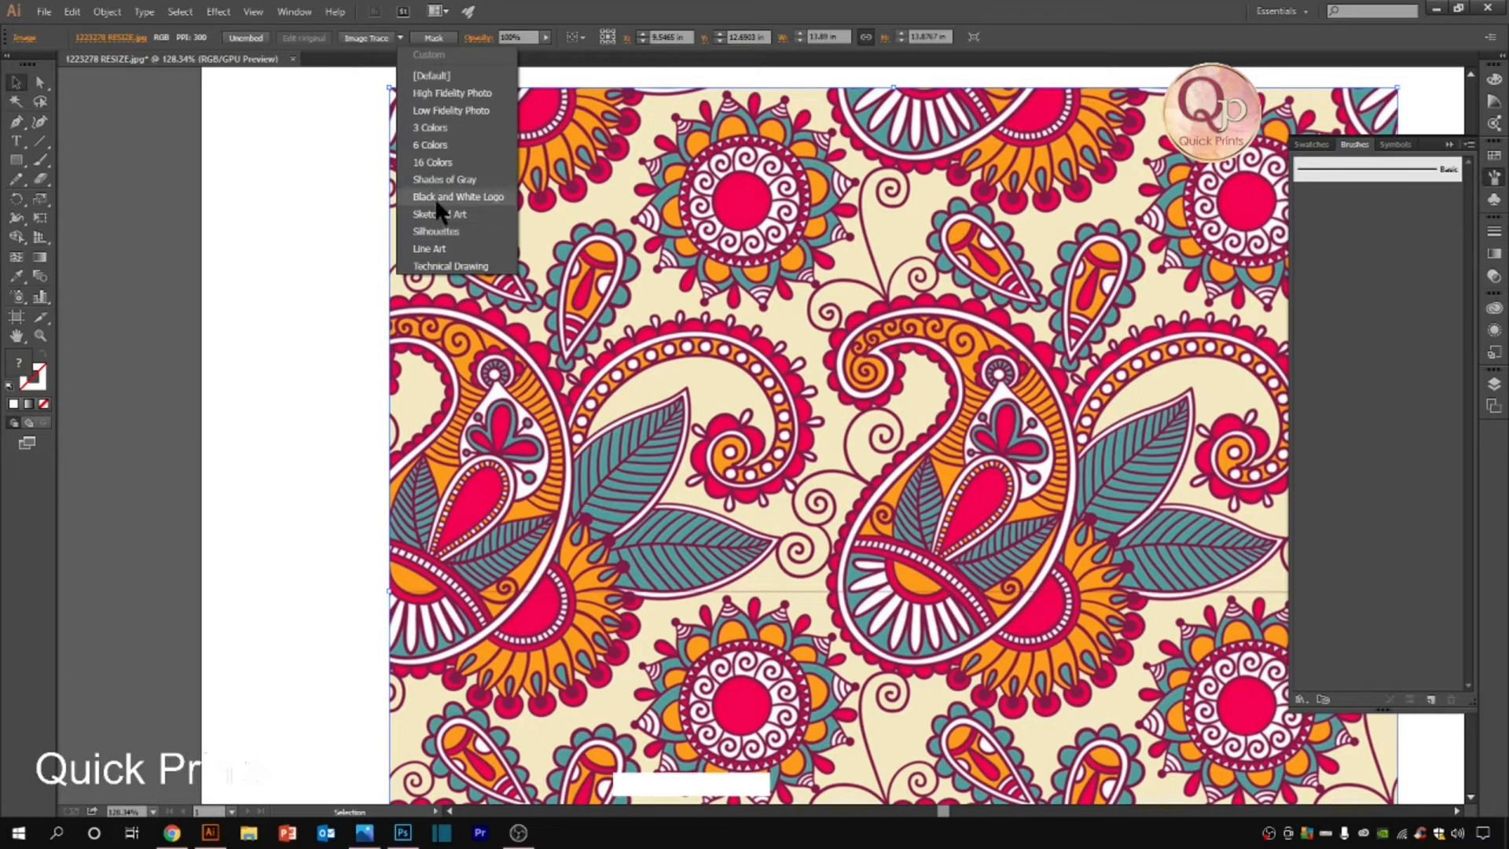
click(430, 144)
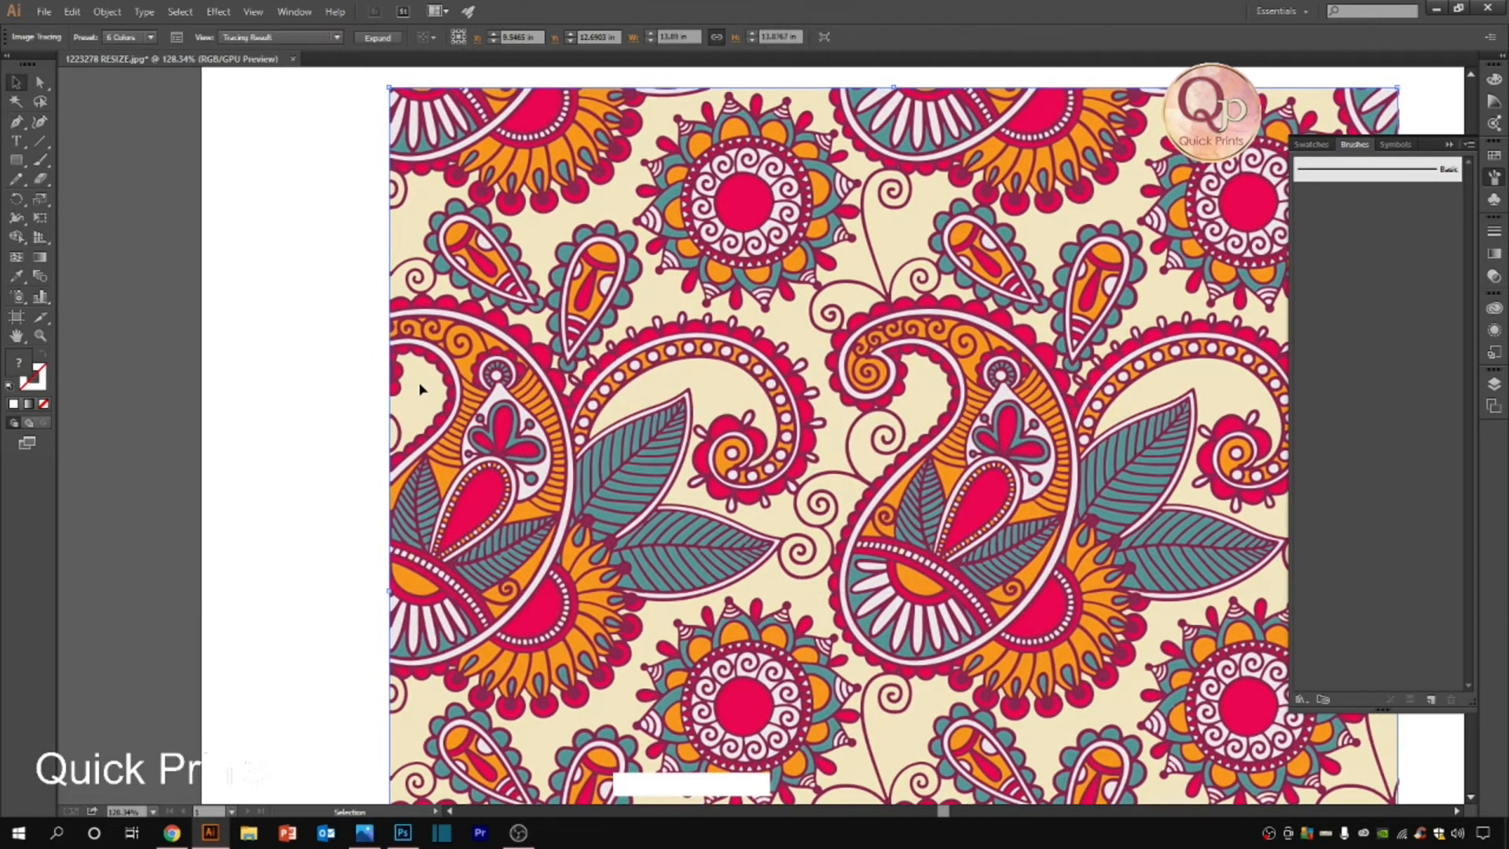
scroll(415, 456, down, 3)
key(ctrl+space)
drag(503, 402, 774, 542)
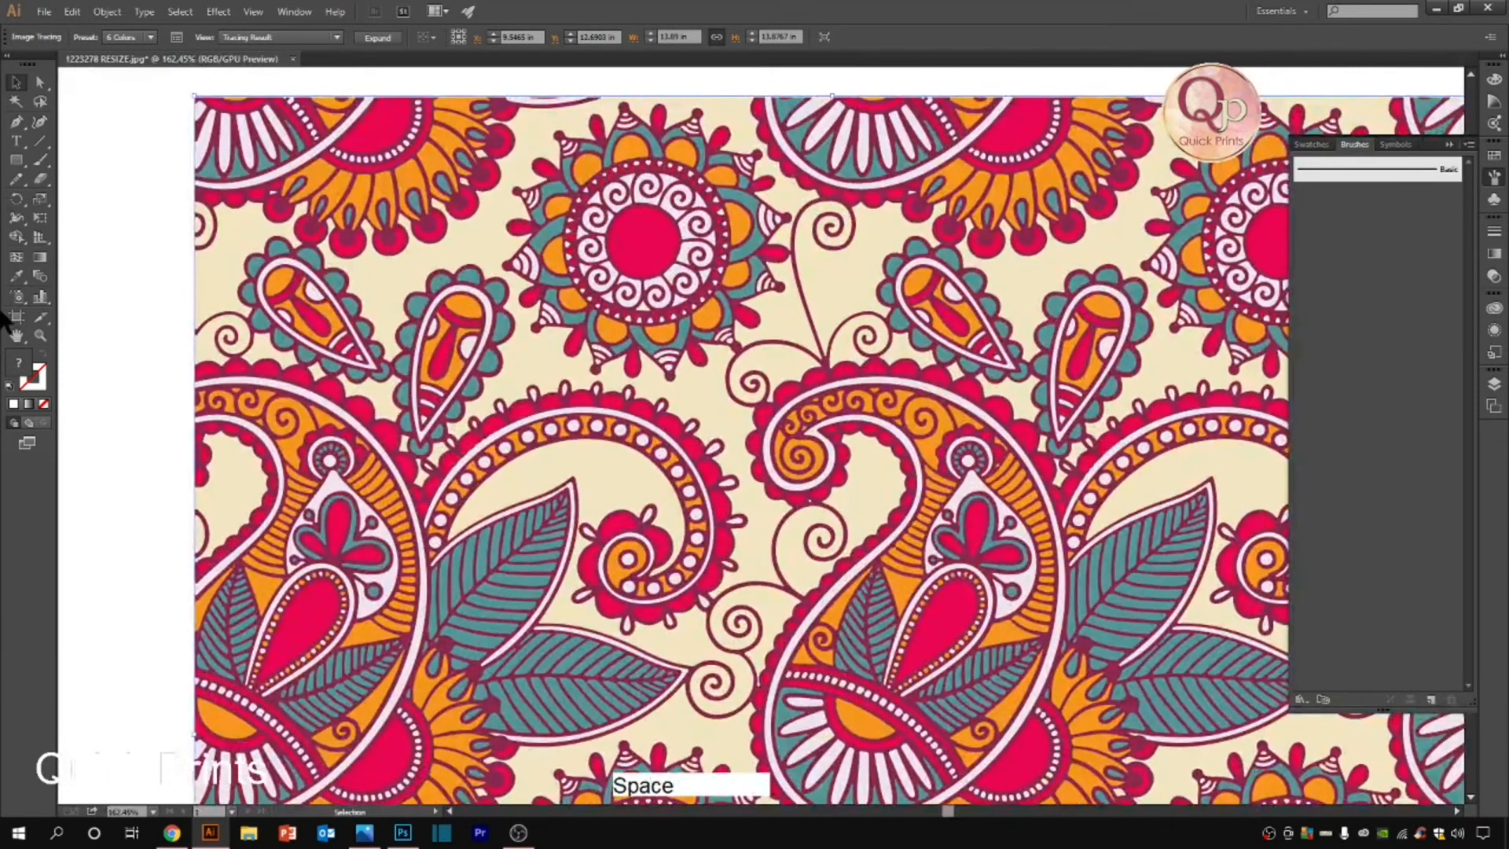
scroll(581, 428, down, 2)
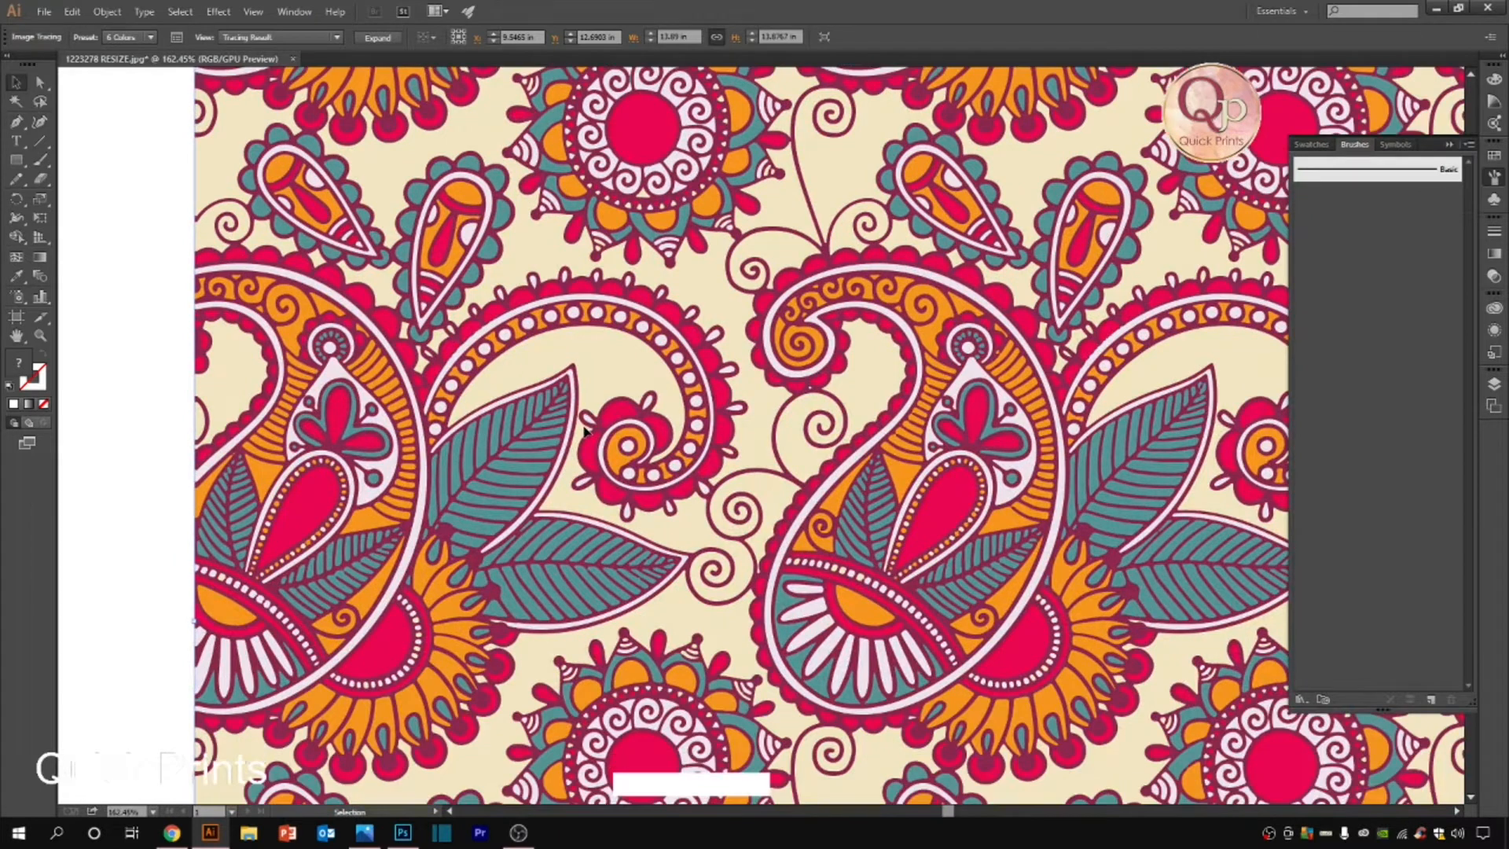
scroll(584, 430, down, 2)
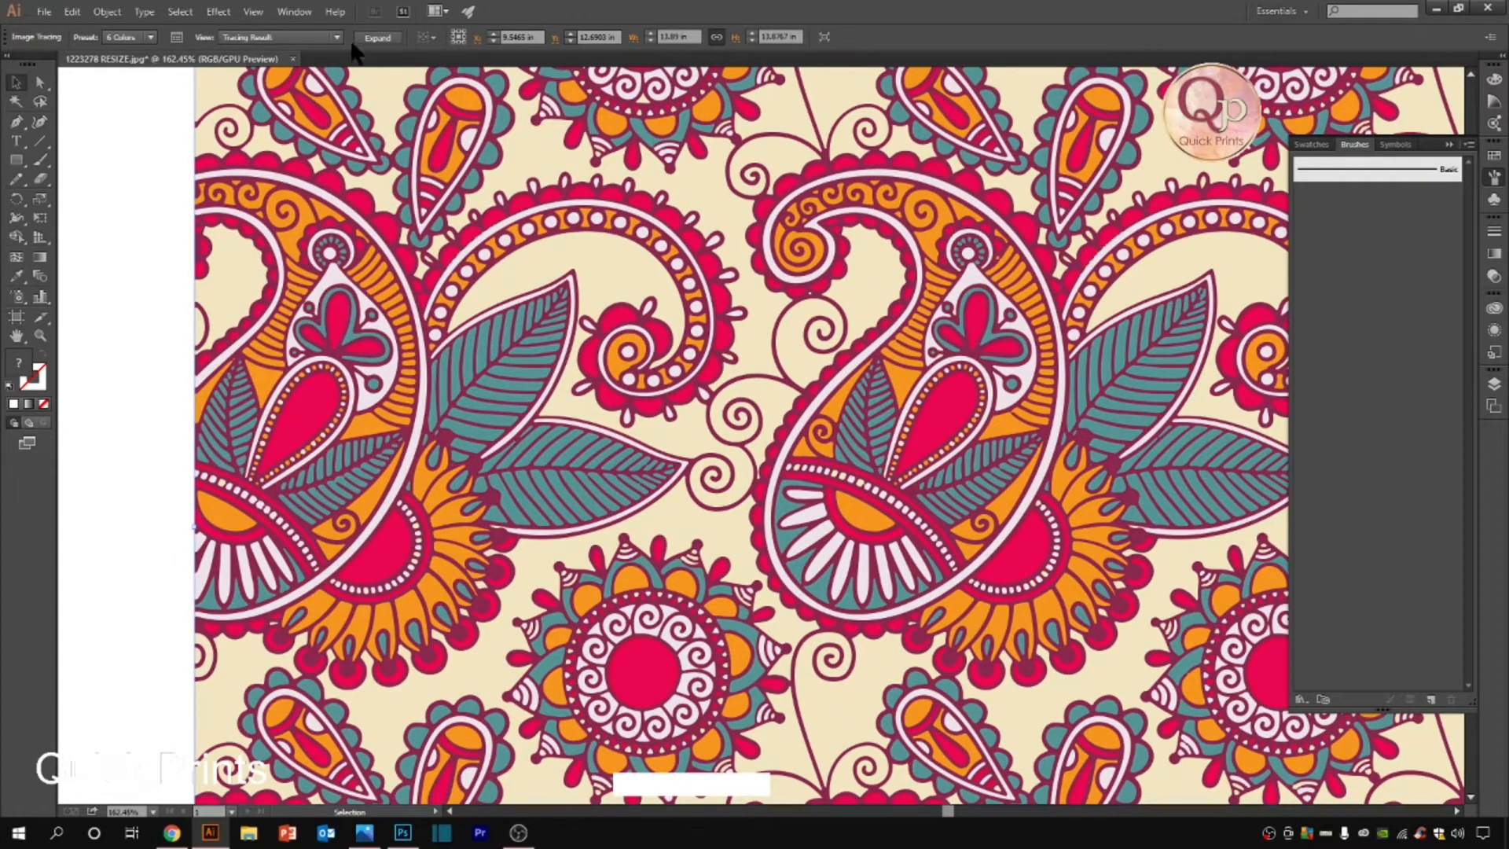
scroll(550, 375, down, 3)
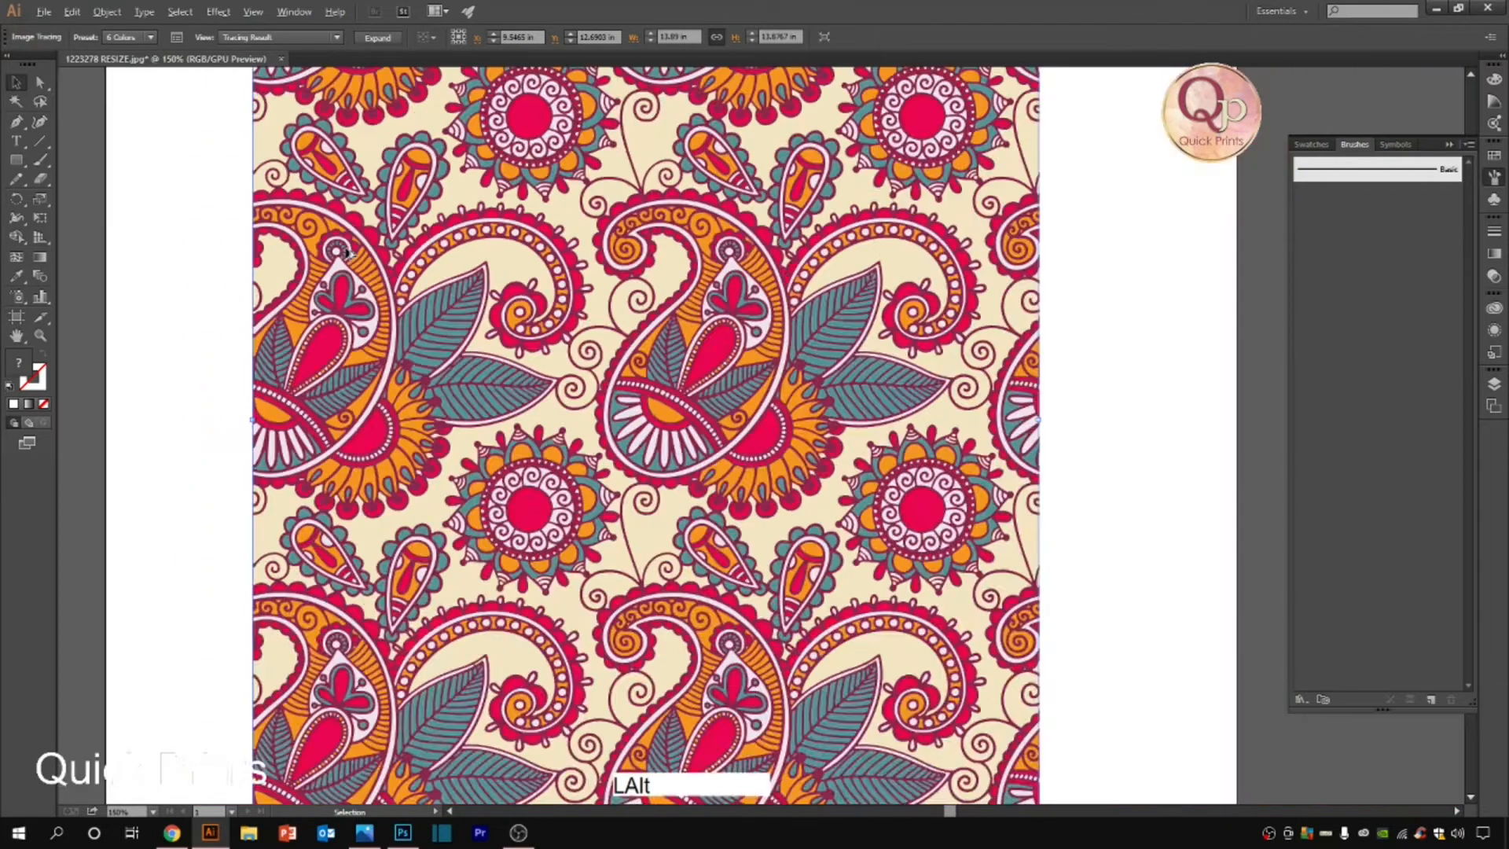
drag(543, 349, 575, 424)
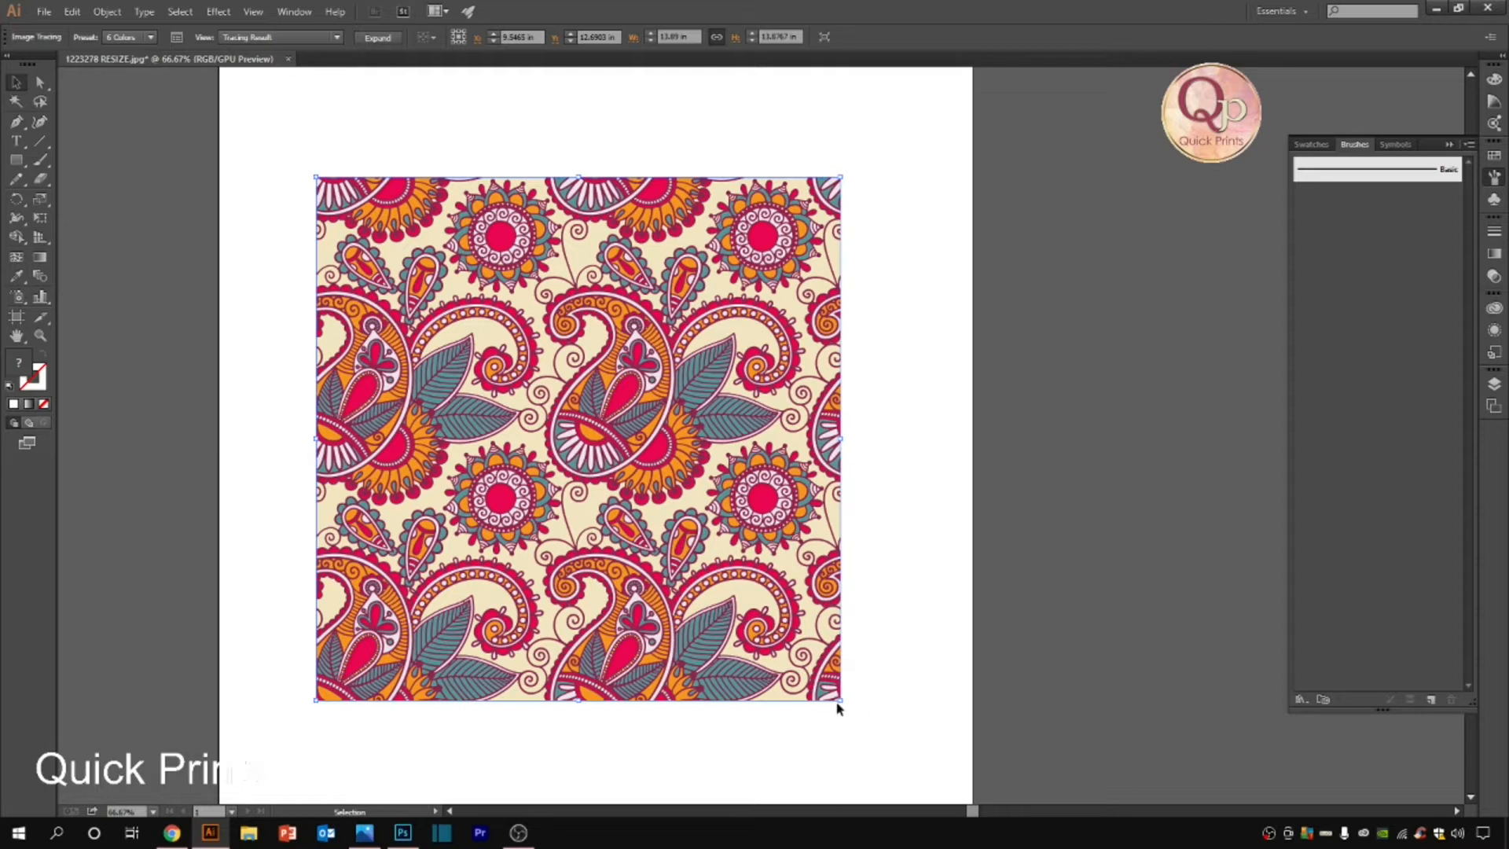
Step: Scale the traced pattern proportionally about its centre to about 3.18 in square and check its edges for sharpness
drag(838, 705, 674, 503)
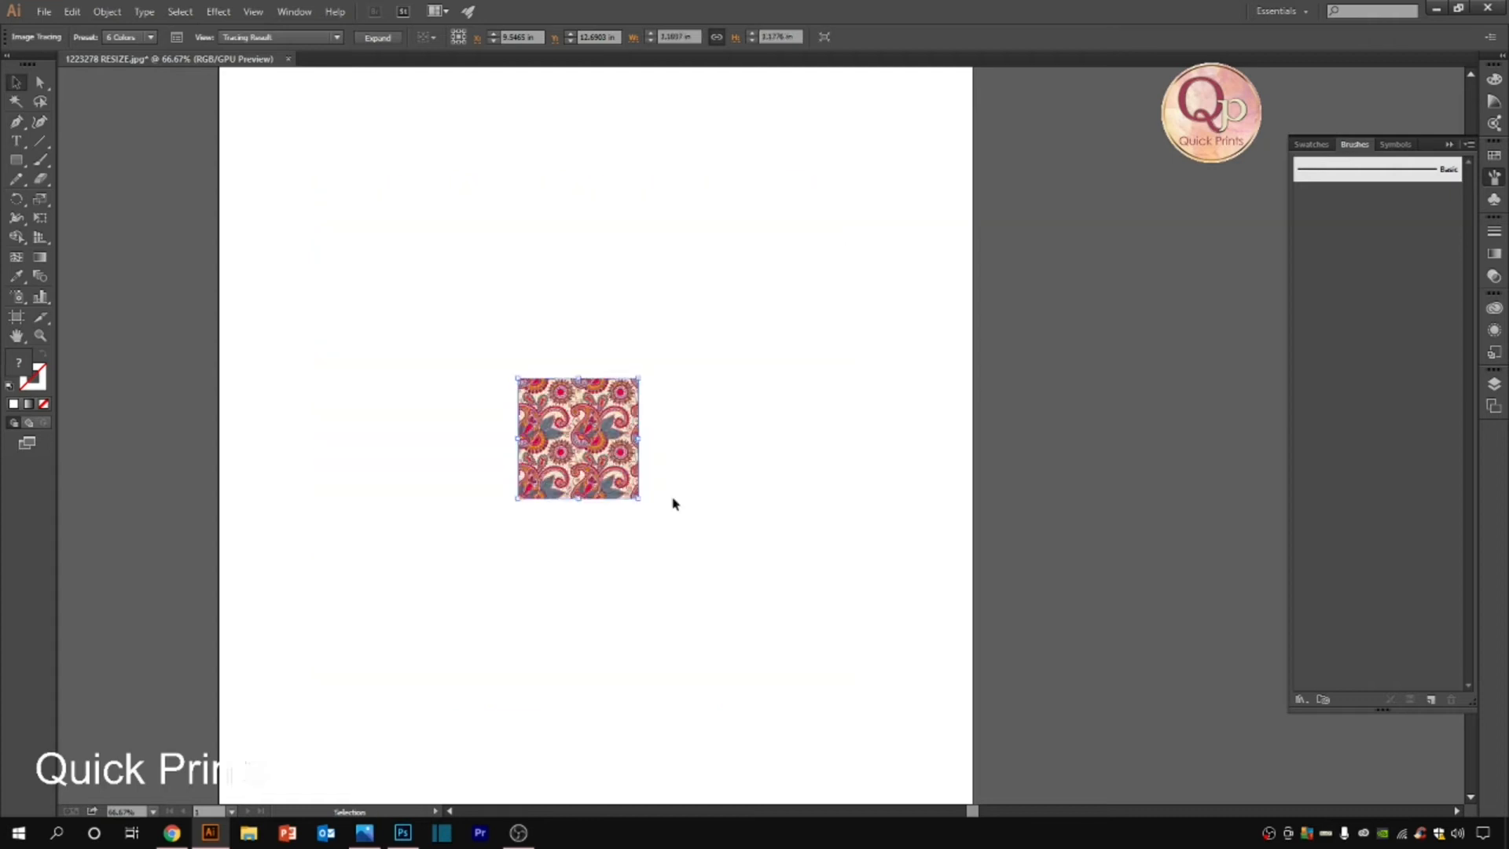
key(ctrl+space)
drag(548, 404, 1386, 722)
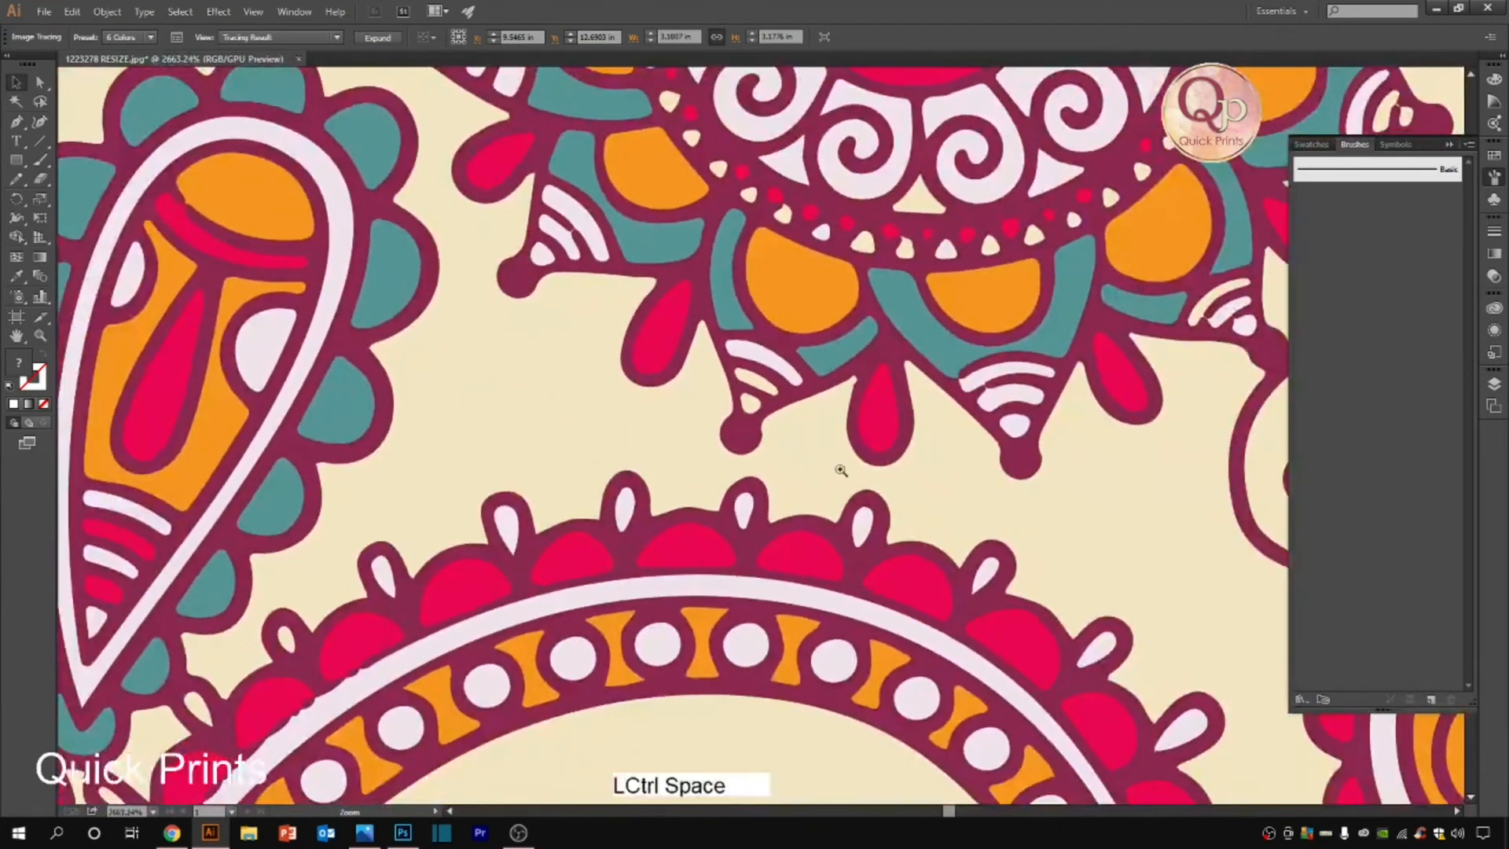
drag(573, 309, 817, 454)
scroll(502, 516, down, 14)
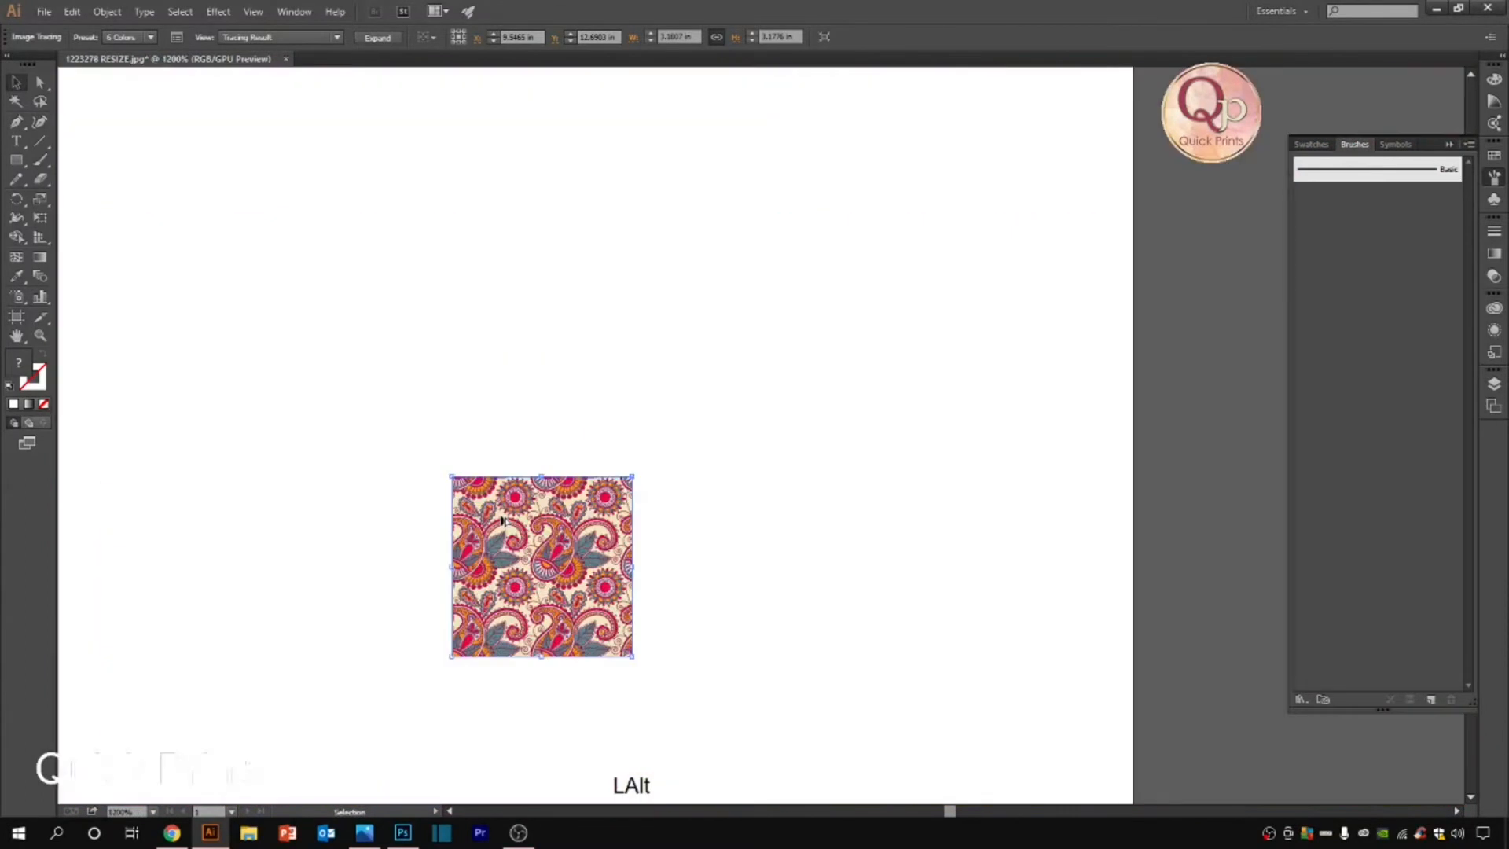
scroll(511, 545, up, 2)
key(space)
drag(522, 564, 506, 478)
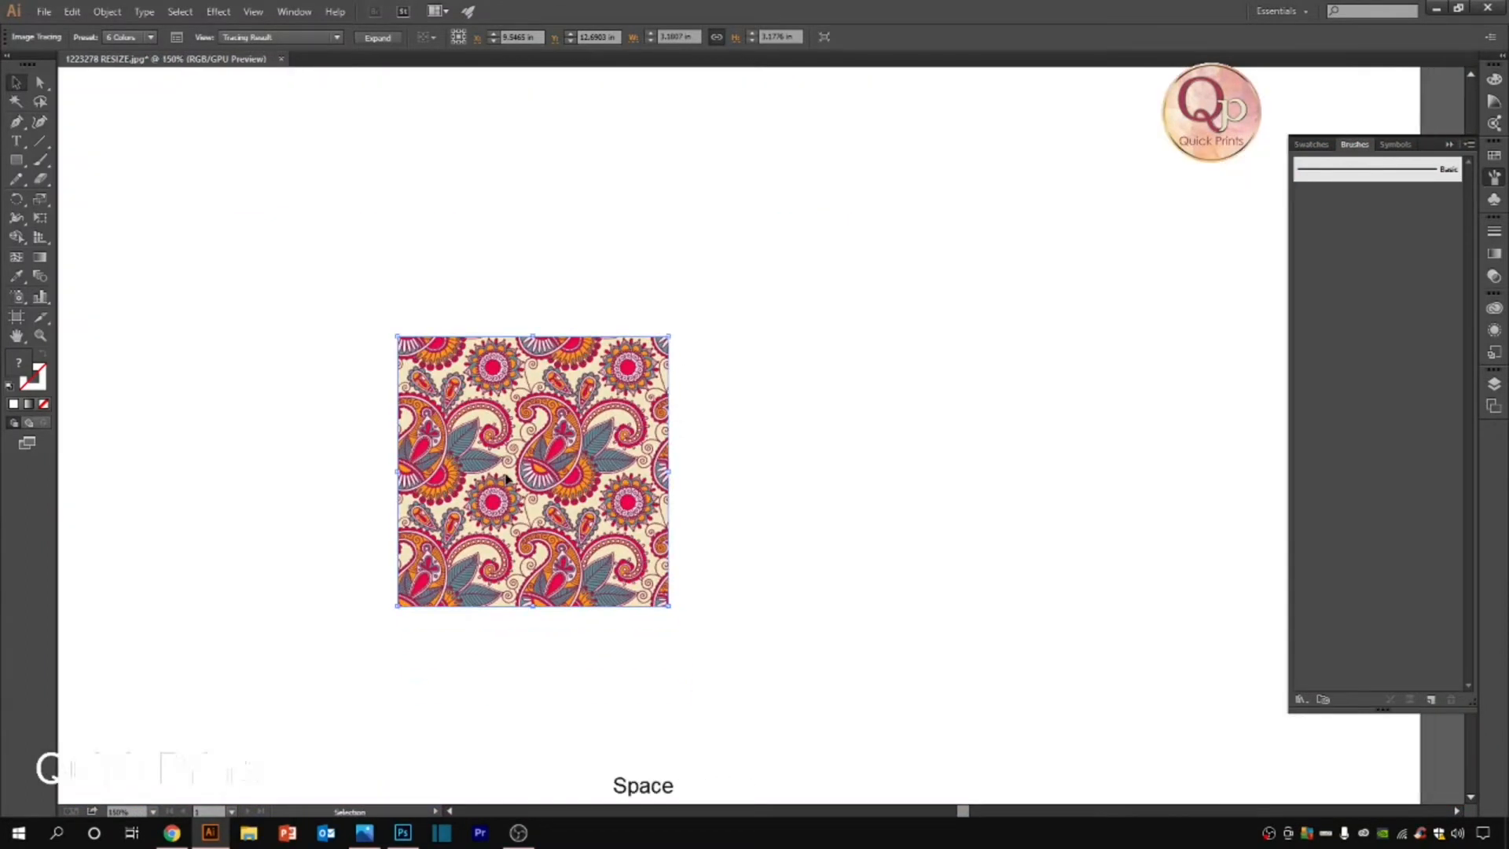
click(99, 12)
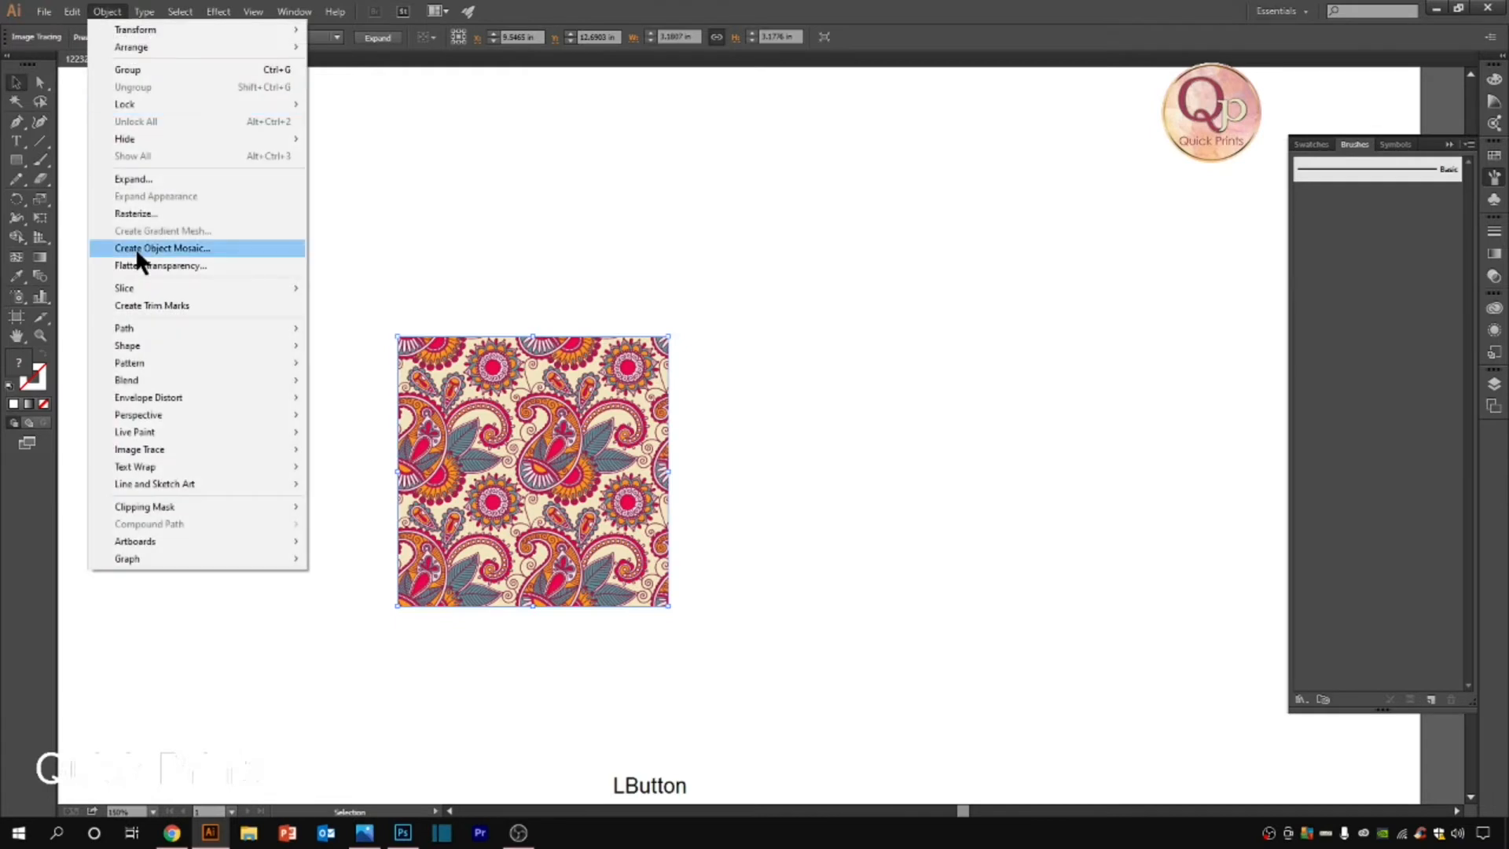
click(138, 216)
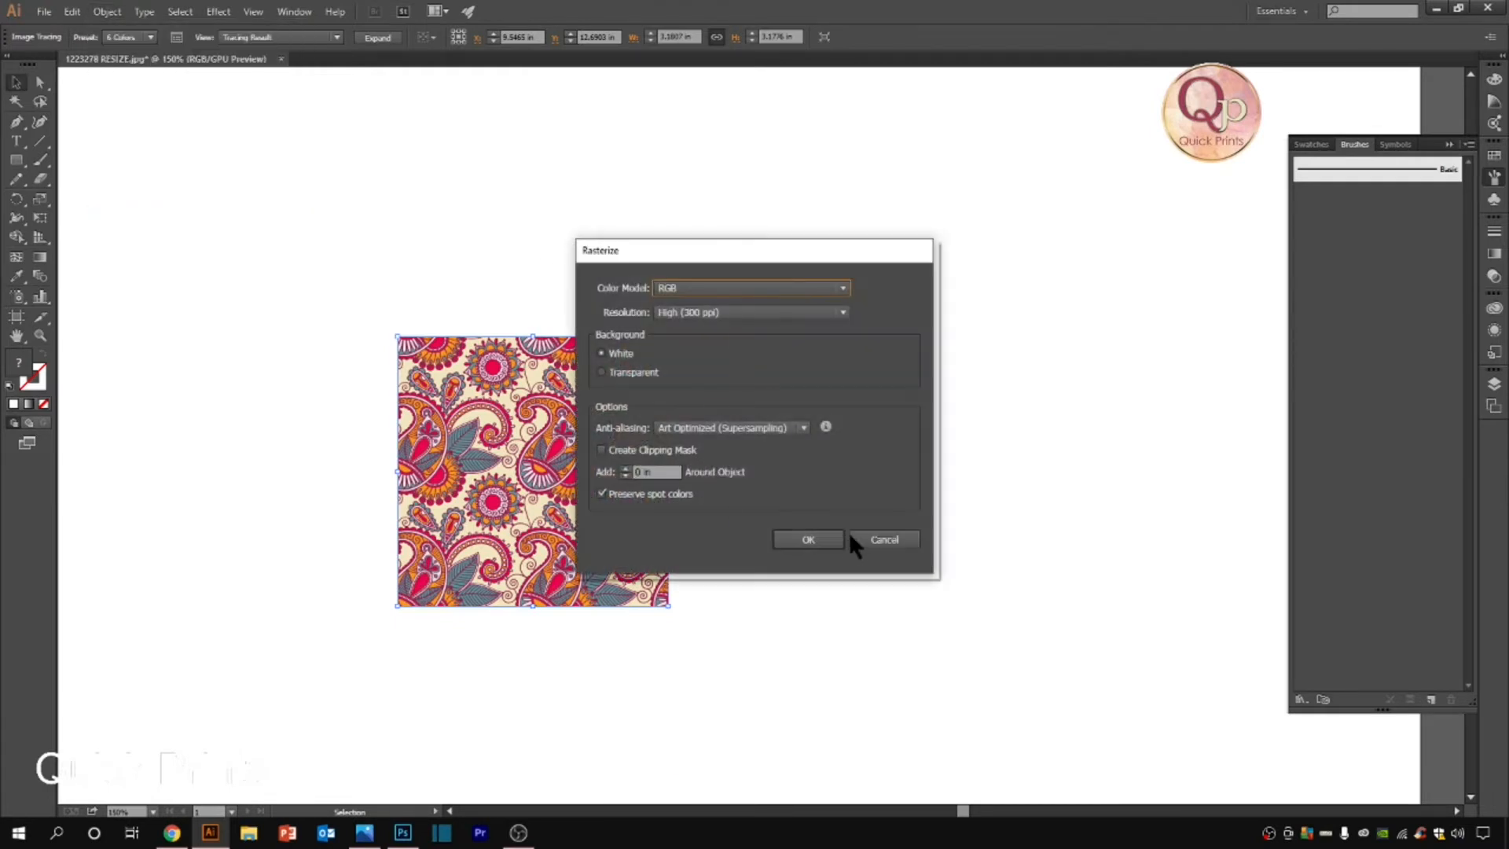
click(861, 539)
Step: Flatten the transparency of the traced pattern to convert it into vector paths, and deselect it
click(107, 12)
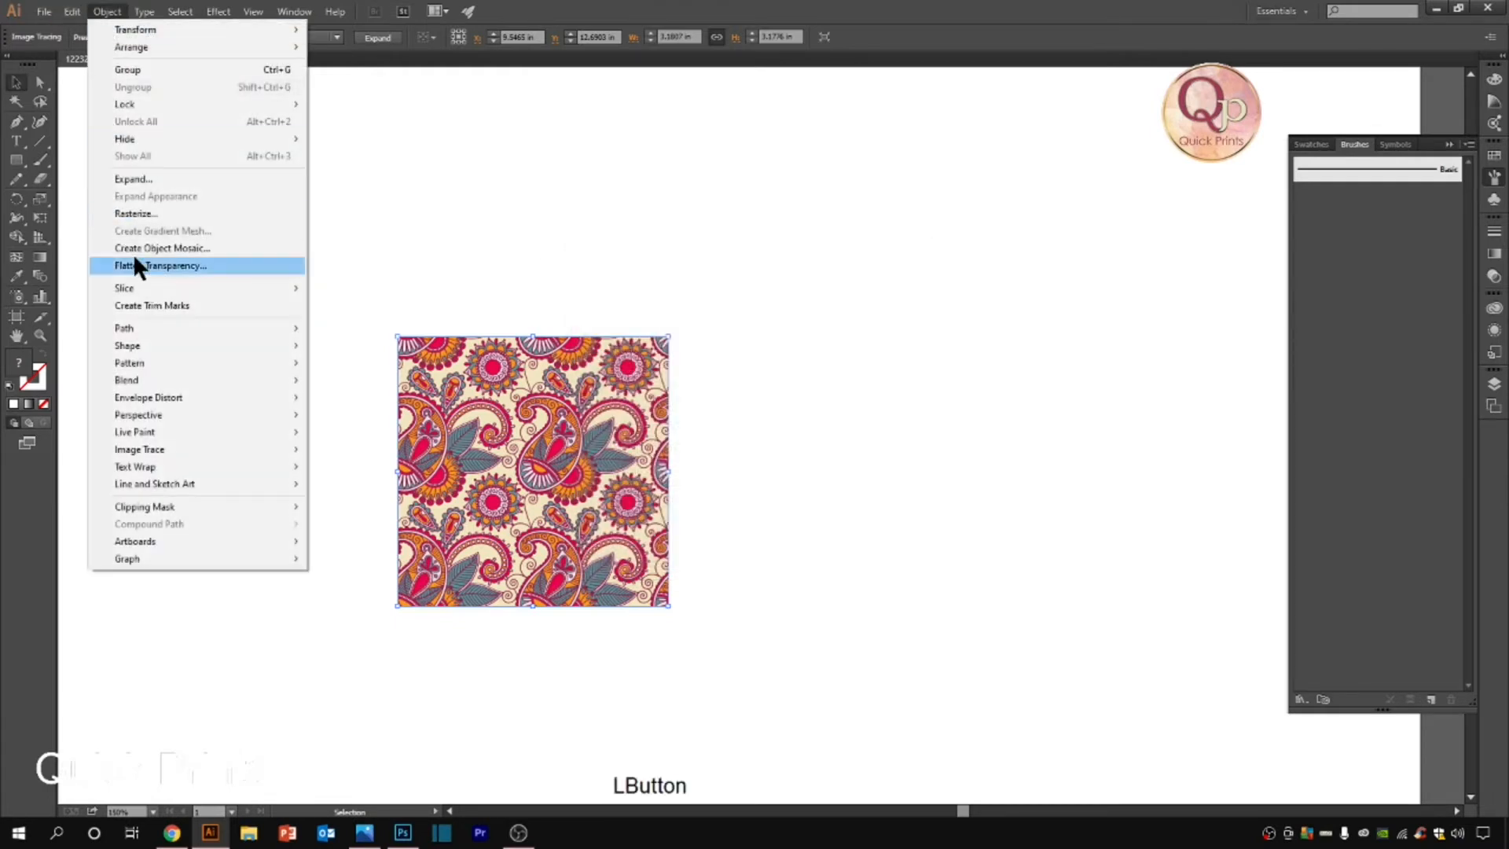
click(135, 264)
click(777, 550)
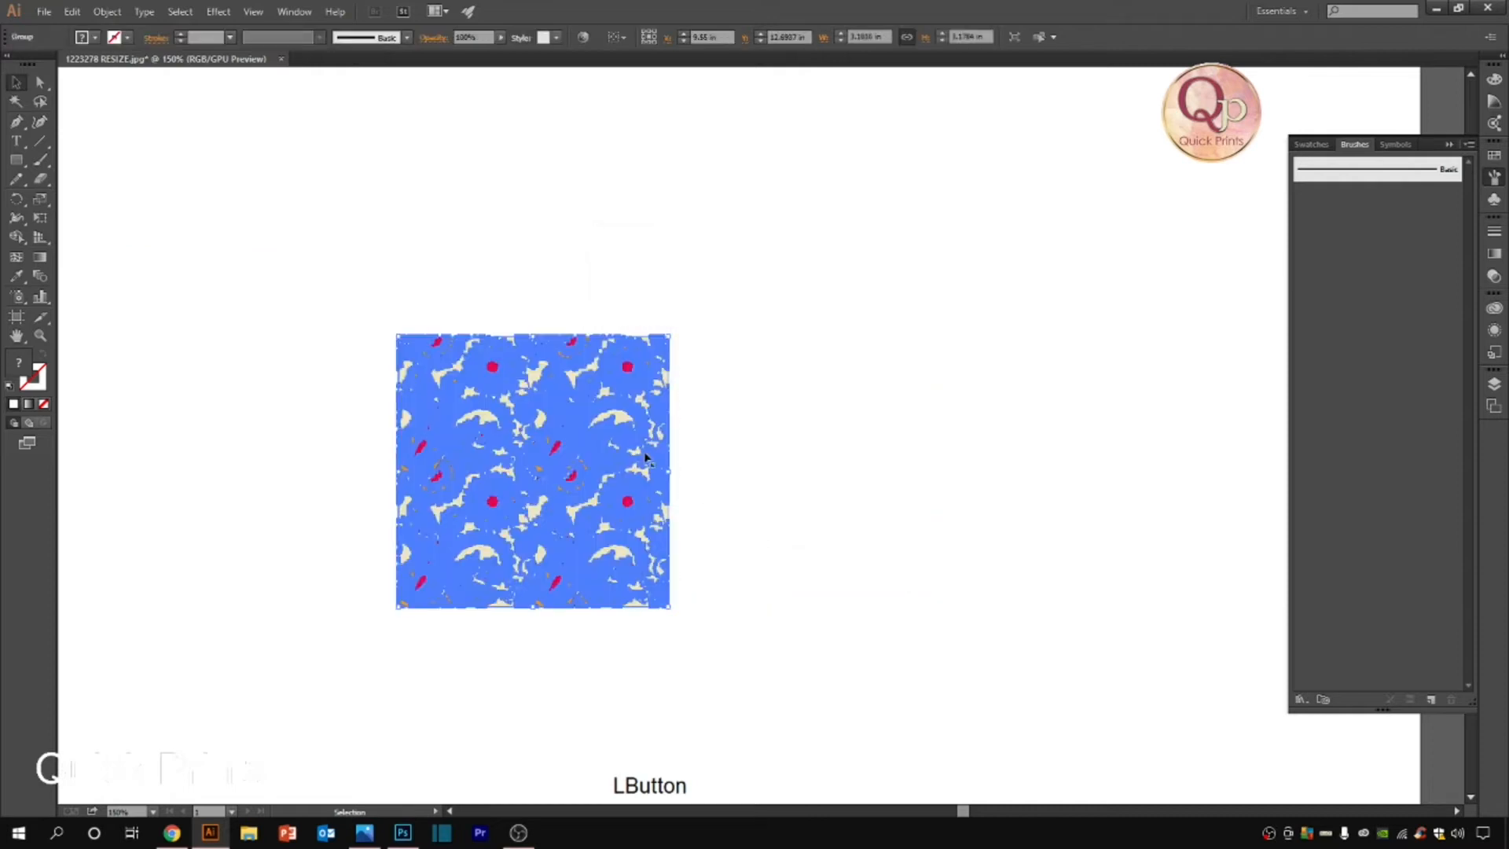
click(813, 442)
Step: Ungroup the flattened pattern into separate shapes and clear the selection
key(ctrl+space)
drag(596, 407, 627, 431)
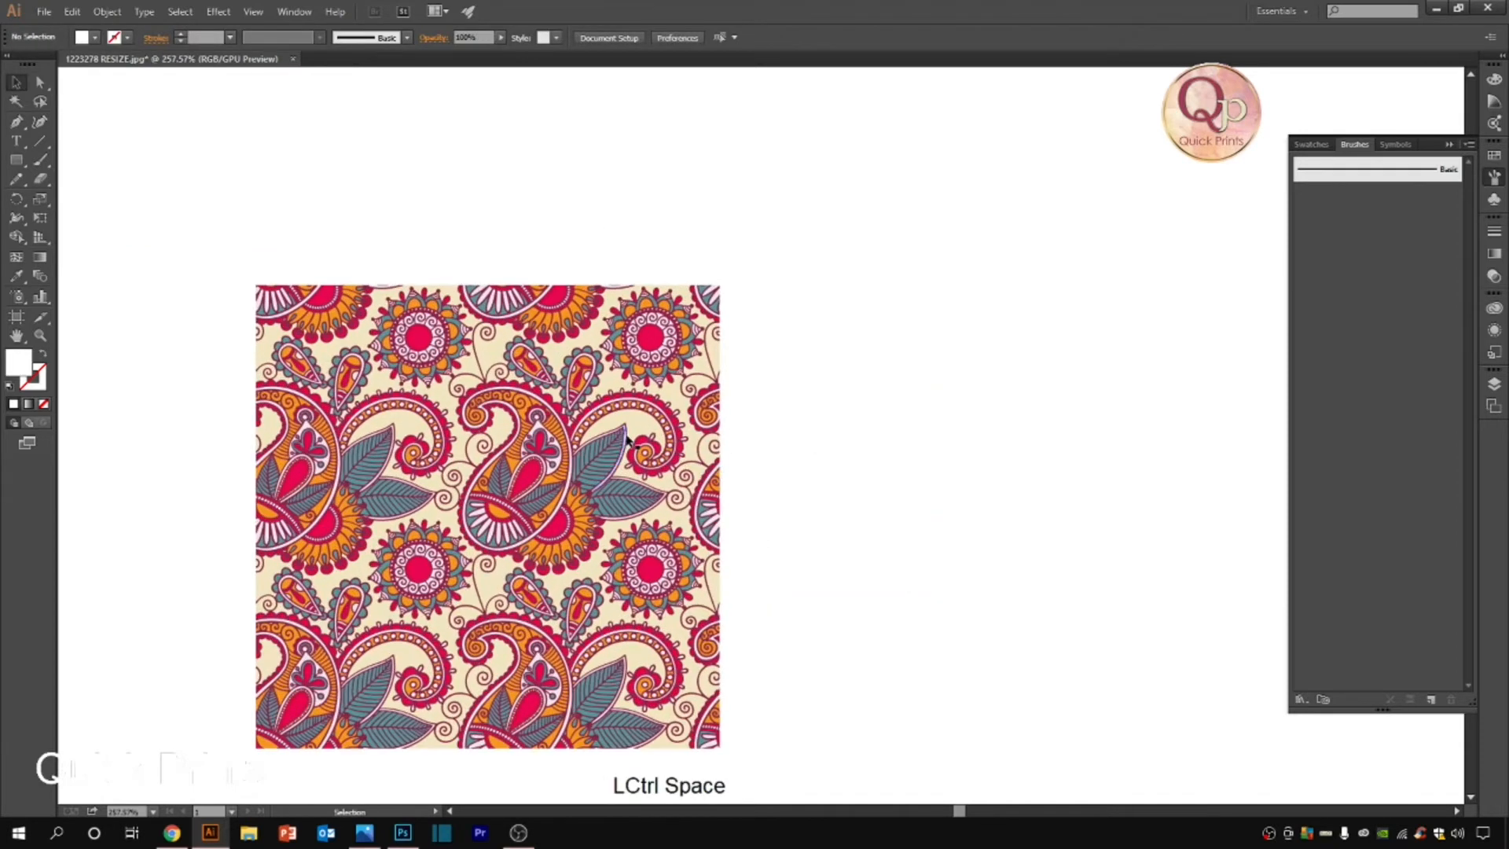
click(633, 430)
right_click(633, 431)
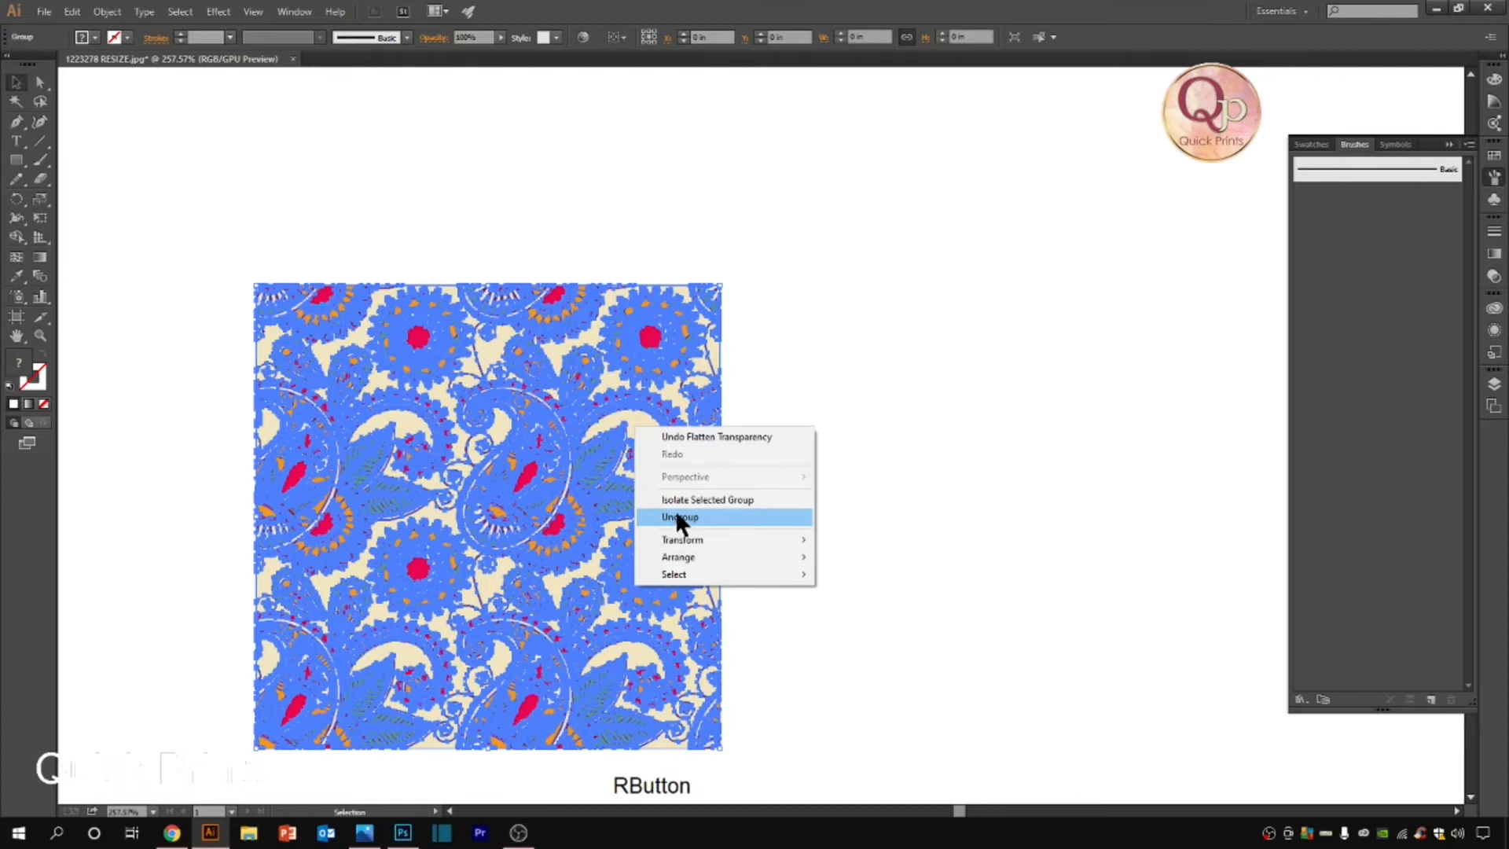
click(676, 511)
click(921, 545)
Step: Move three cream background shapes from the pattern's right half onto the empty artboard area beside it
drag(655, 429, 992, 417)
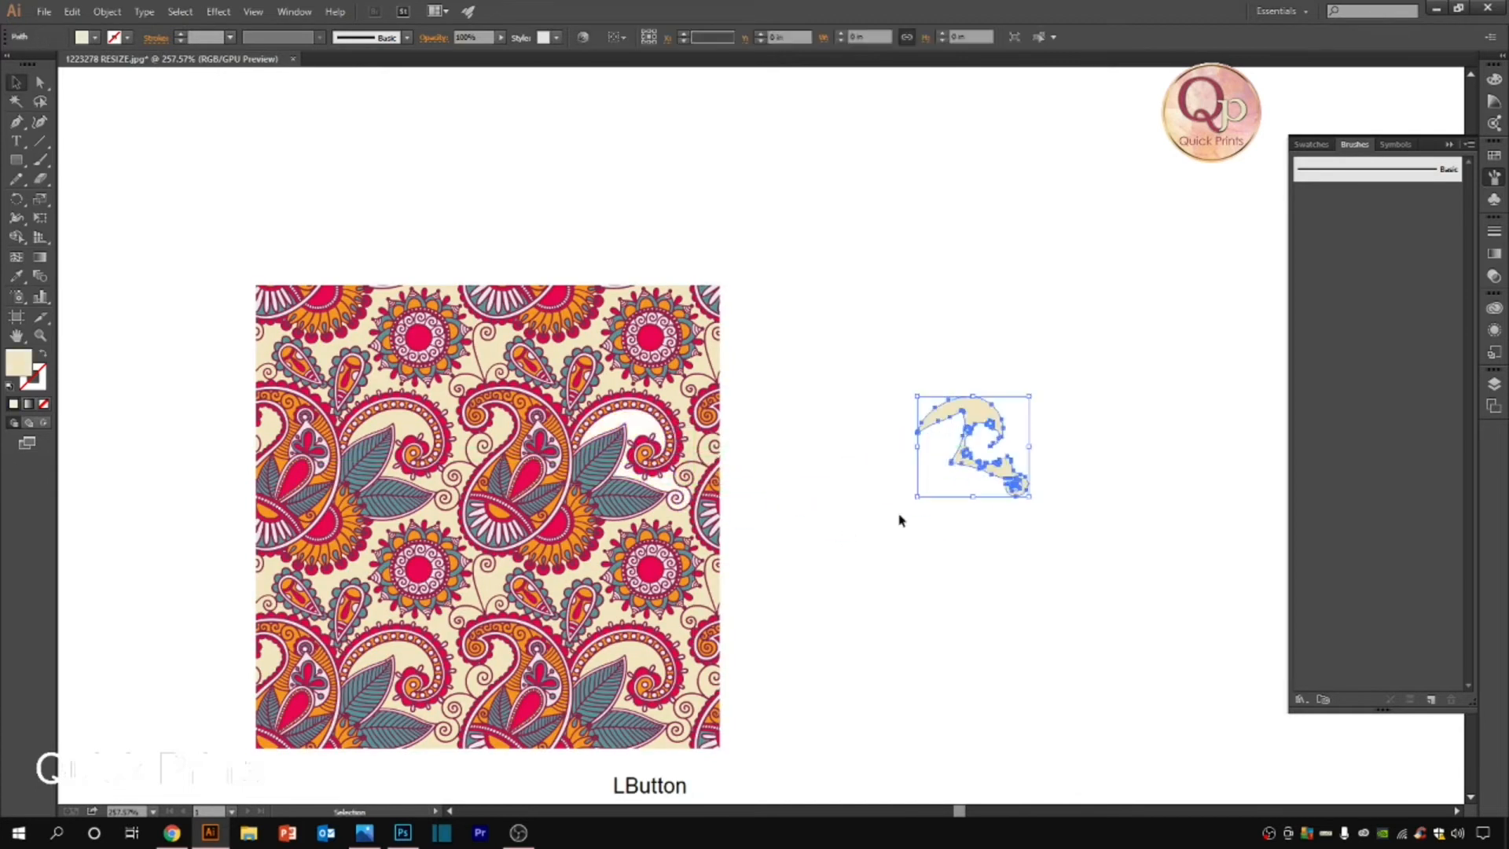
drag(638, 399, 983, 437)
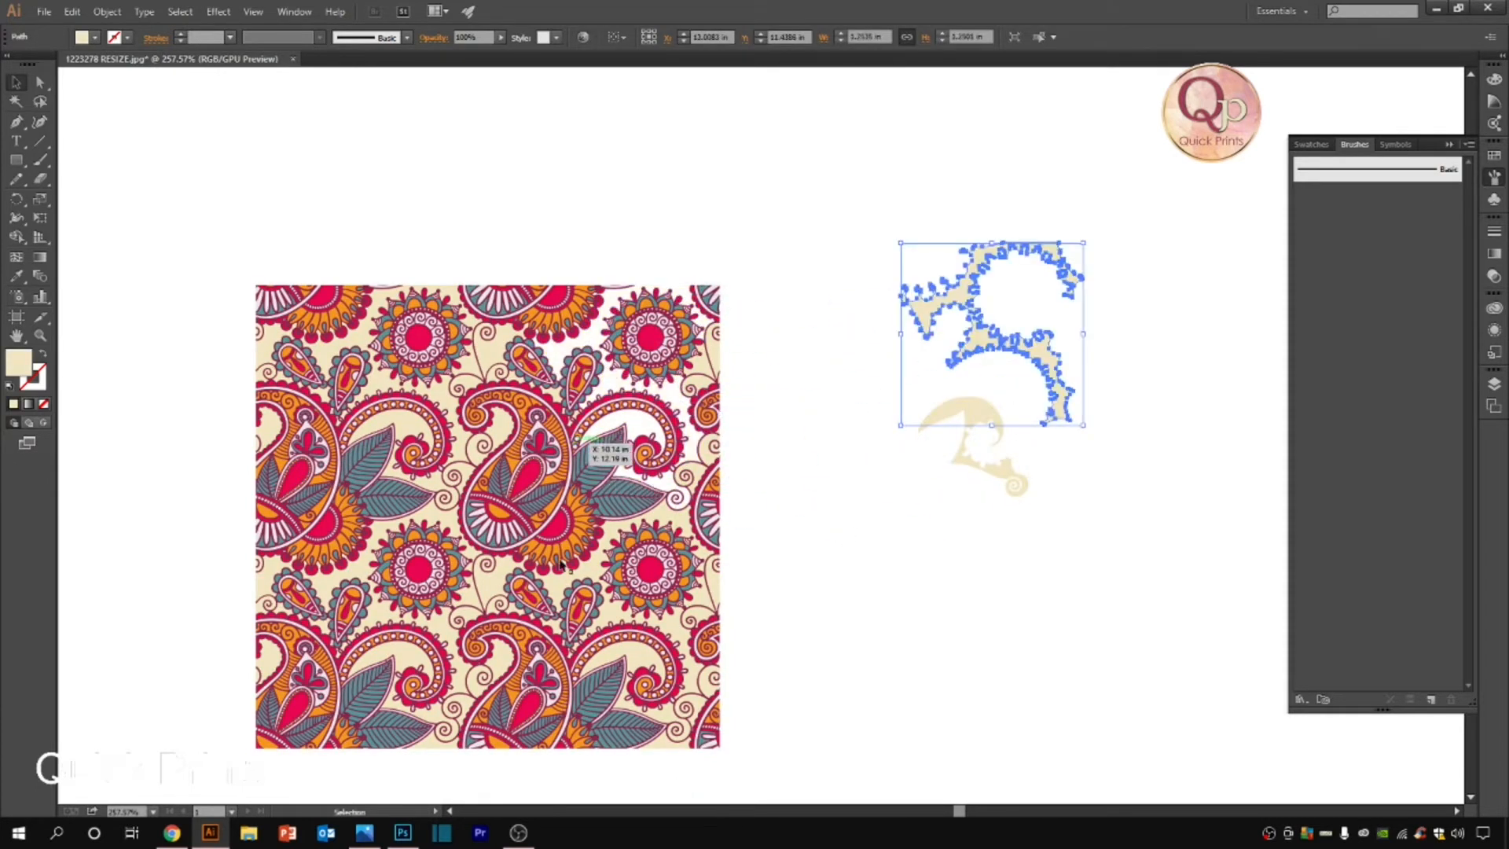
drag(656, 542, 1132, 532)
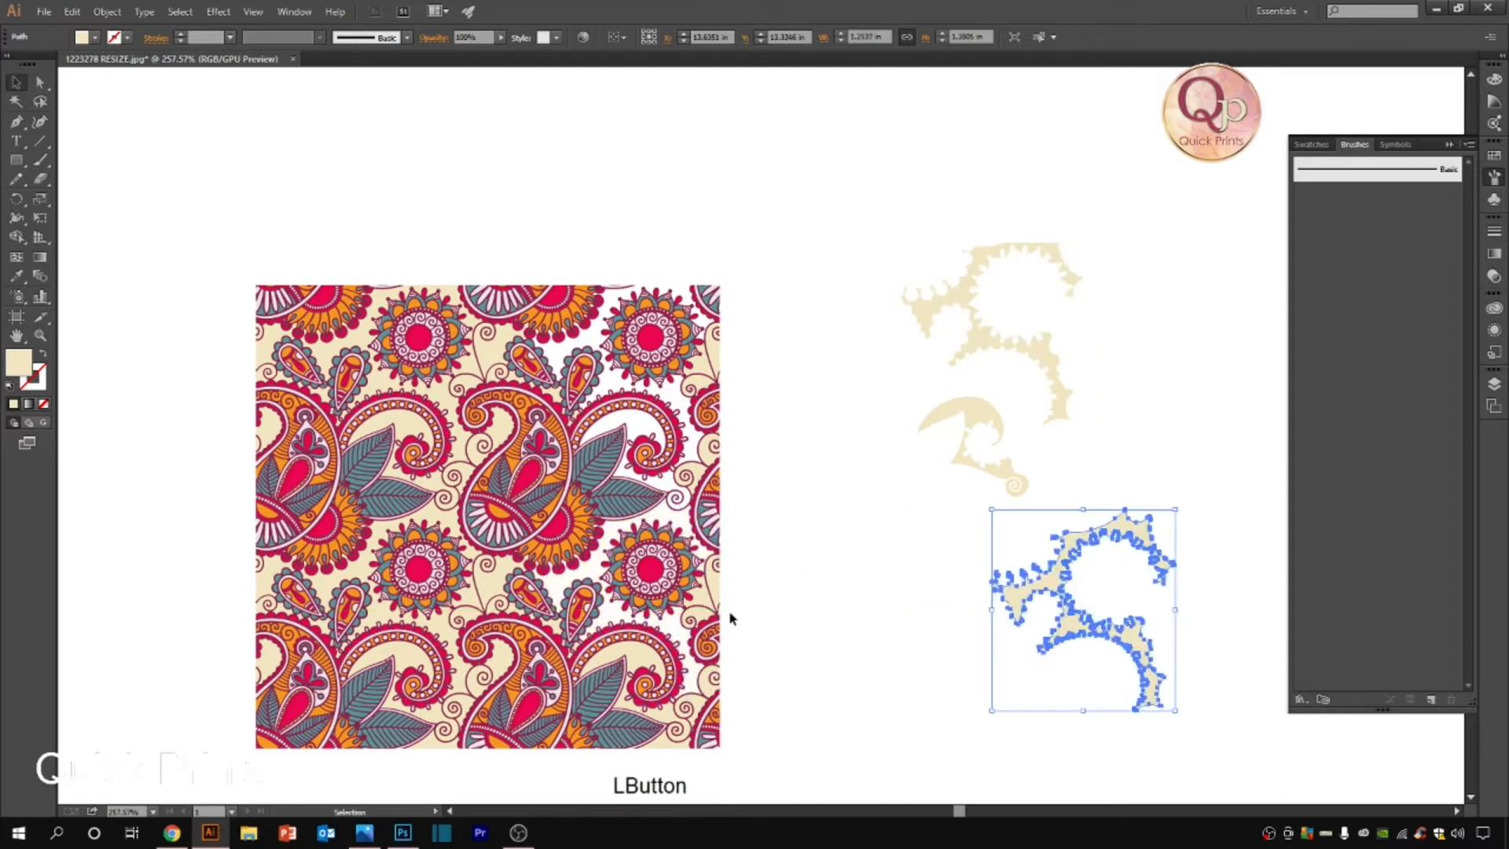
Step: Pull more cream background shapes off the pattern's right edge and from inside the lower-right paisley curl
key(ctrl+space)
click(719, 601)
drag(722, 565, 1129, 541)
drag(698, 607, 1088, 552)
key(space)
drag(711, 685, 897, 480)
drag(777, 520, 1225, 611)
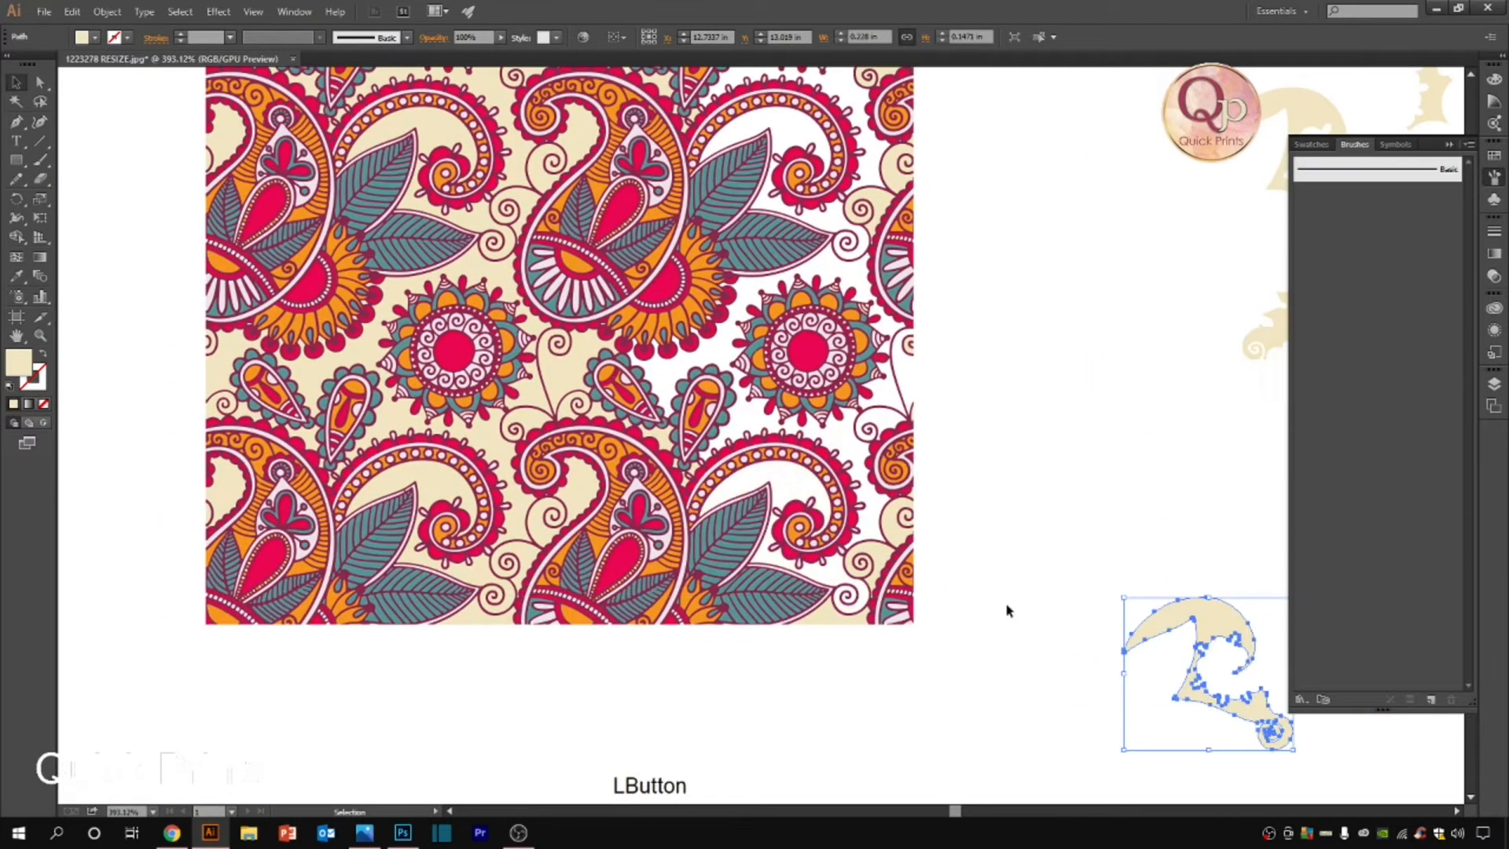
Step: Move the small leftover cream background pieces from the pattern's lower-right corner onto the empty artboard
drag(909, 537, 911, 537)
drag(864, 567, 1155, 664)
drag(842, 631, 1049, 735)
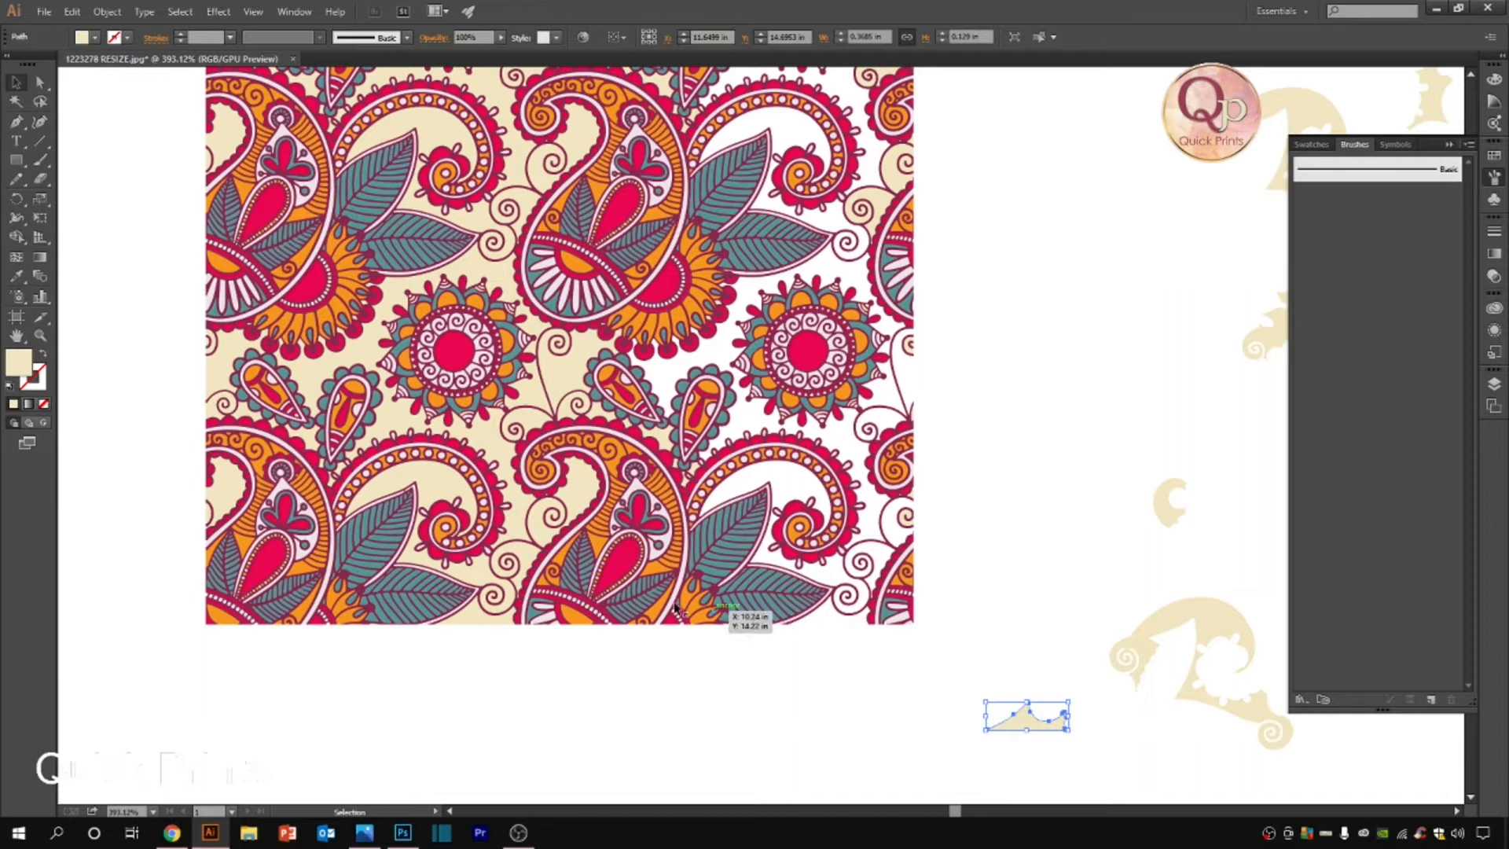
Step: Move the cream background around the lower-left flower off the pattern and select several petal shapes on that flower's left side
drag(550, 458, 1164, 429)
scroll(707, 471, up, 3)
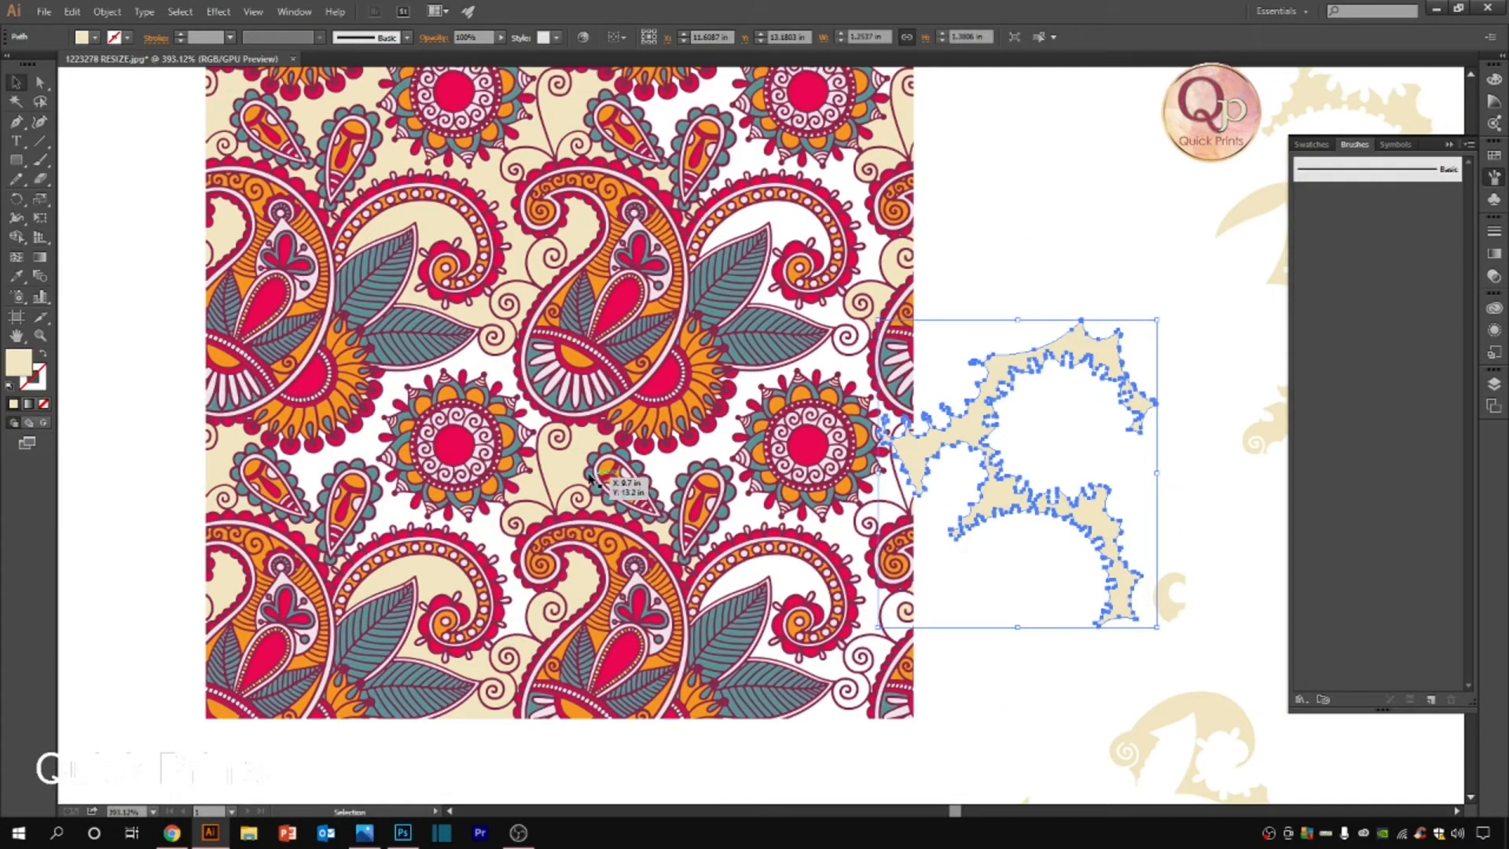
click(507, 470)
key(space)
ctrl+click(434, 454)
click(419, 439)
shift+click(406, 473)
shift+click(413, 507)
shift+click(425, 541)
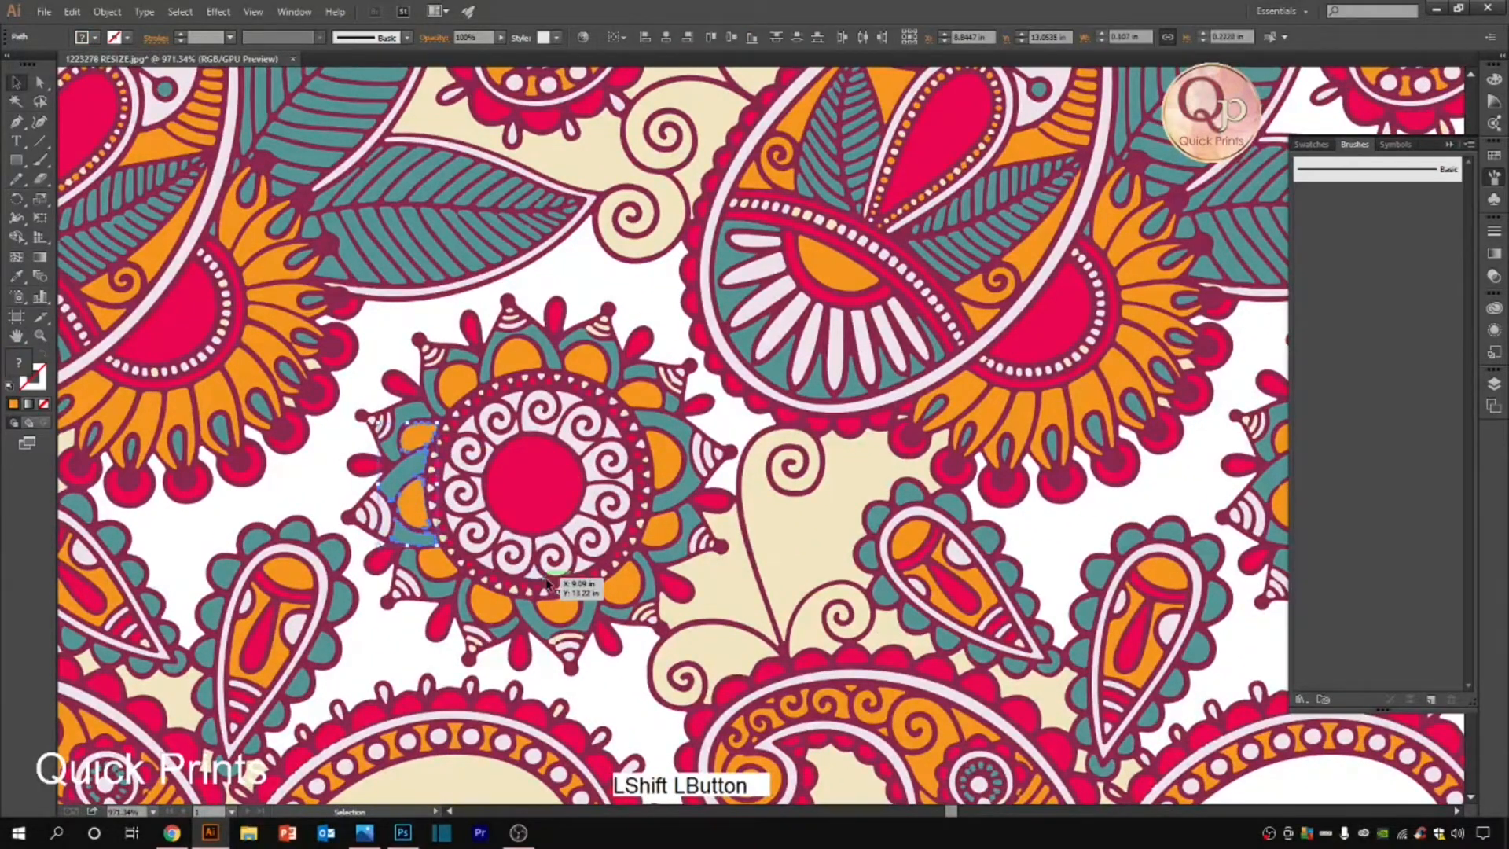
scroll(548, 583, down, 6)
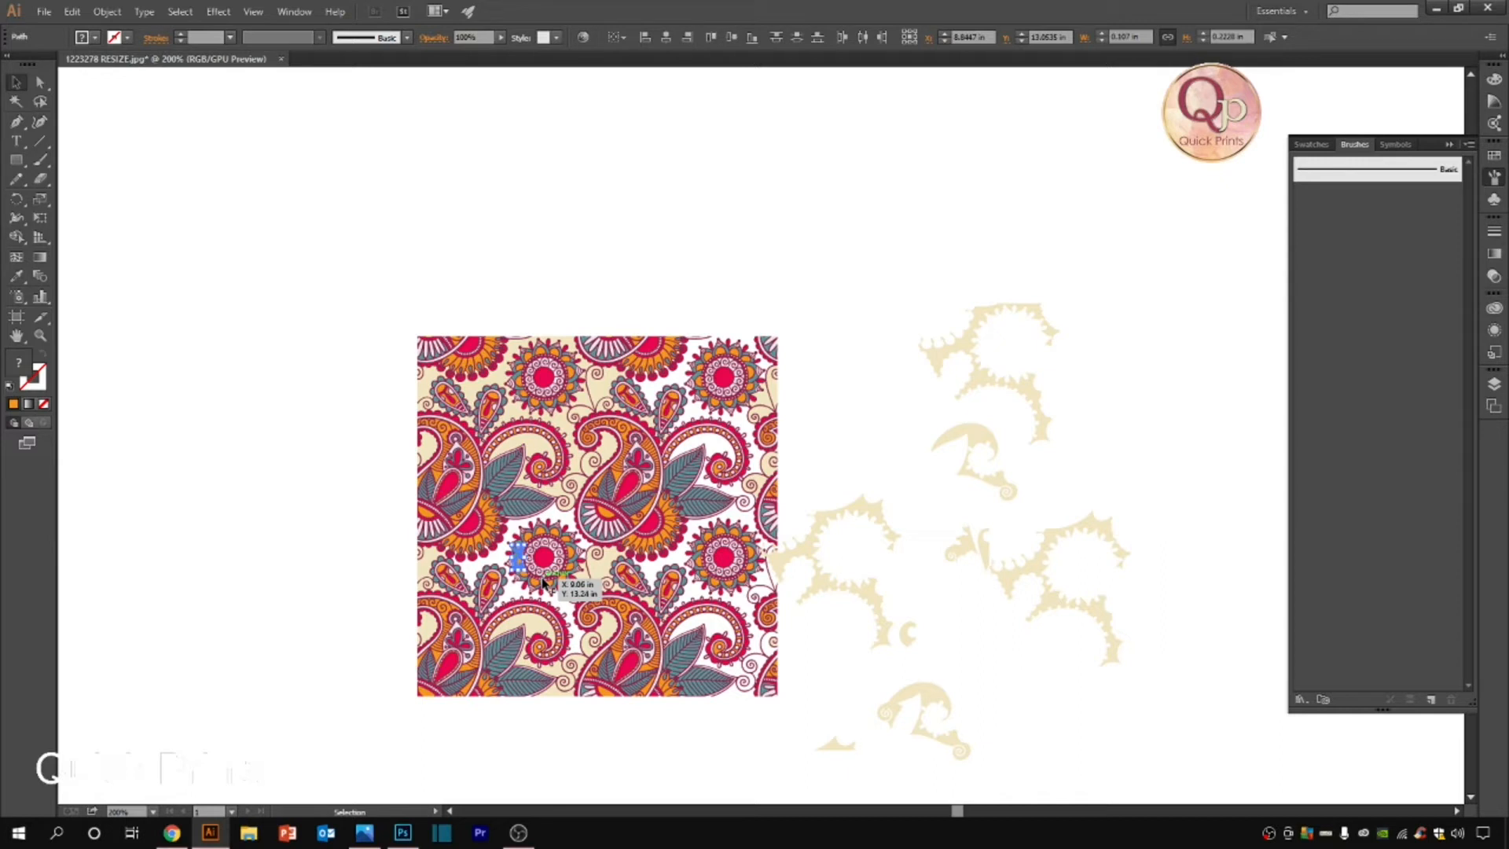
Step: Undo the last background shape's move, restoring the cream area around the lower-left flower
key(ctrl+z)
key(ctrl+z)
key(ctrl+z)
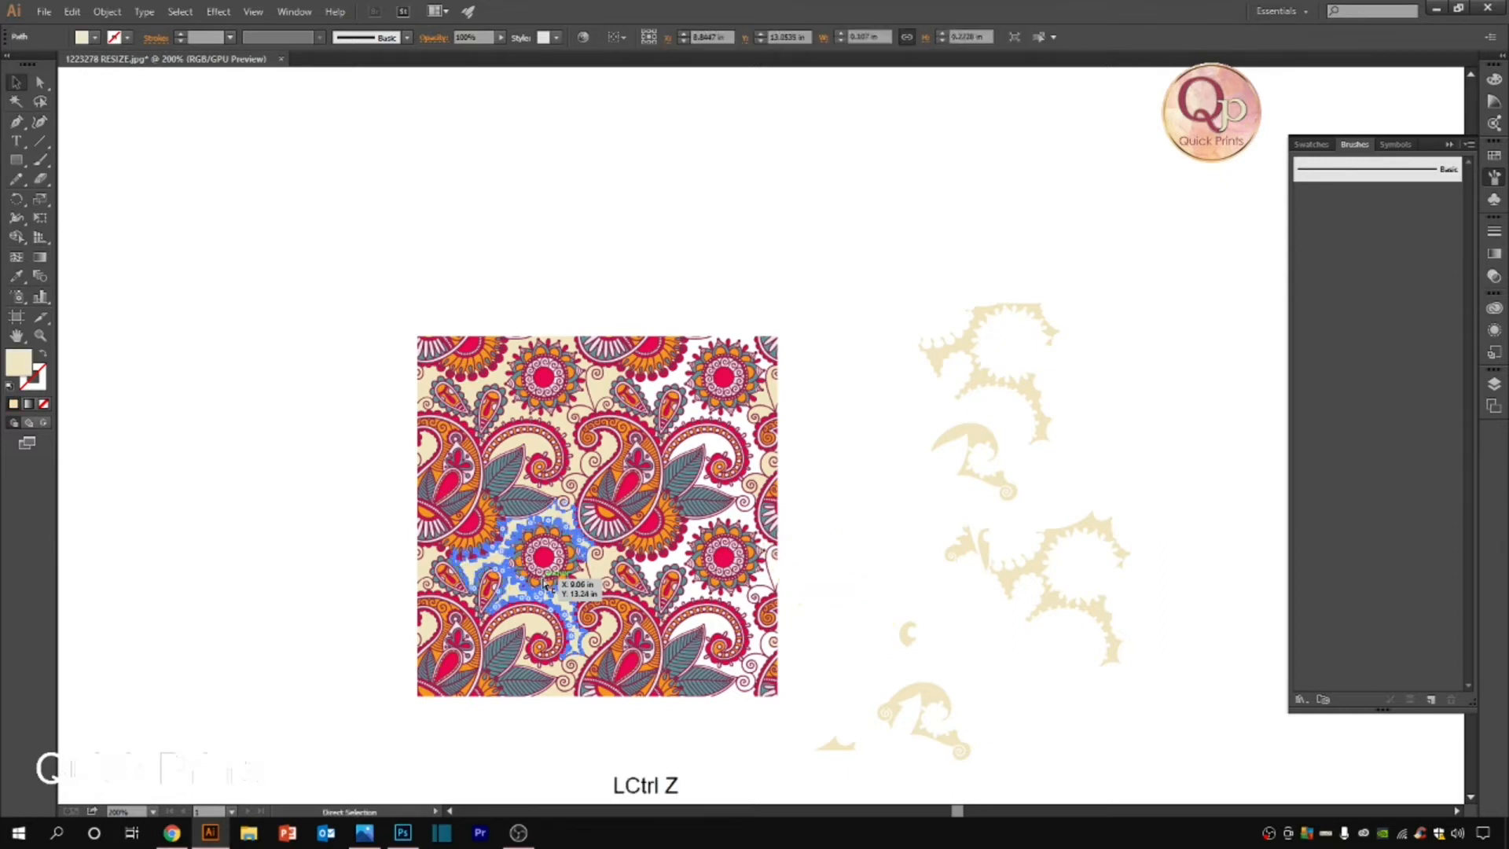
Step: Undo all the background shape moves, the ungrouping and the expansion, returning the paisley pattern to its six-colour live image tracing
key(ctrl+z)
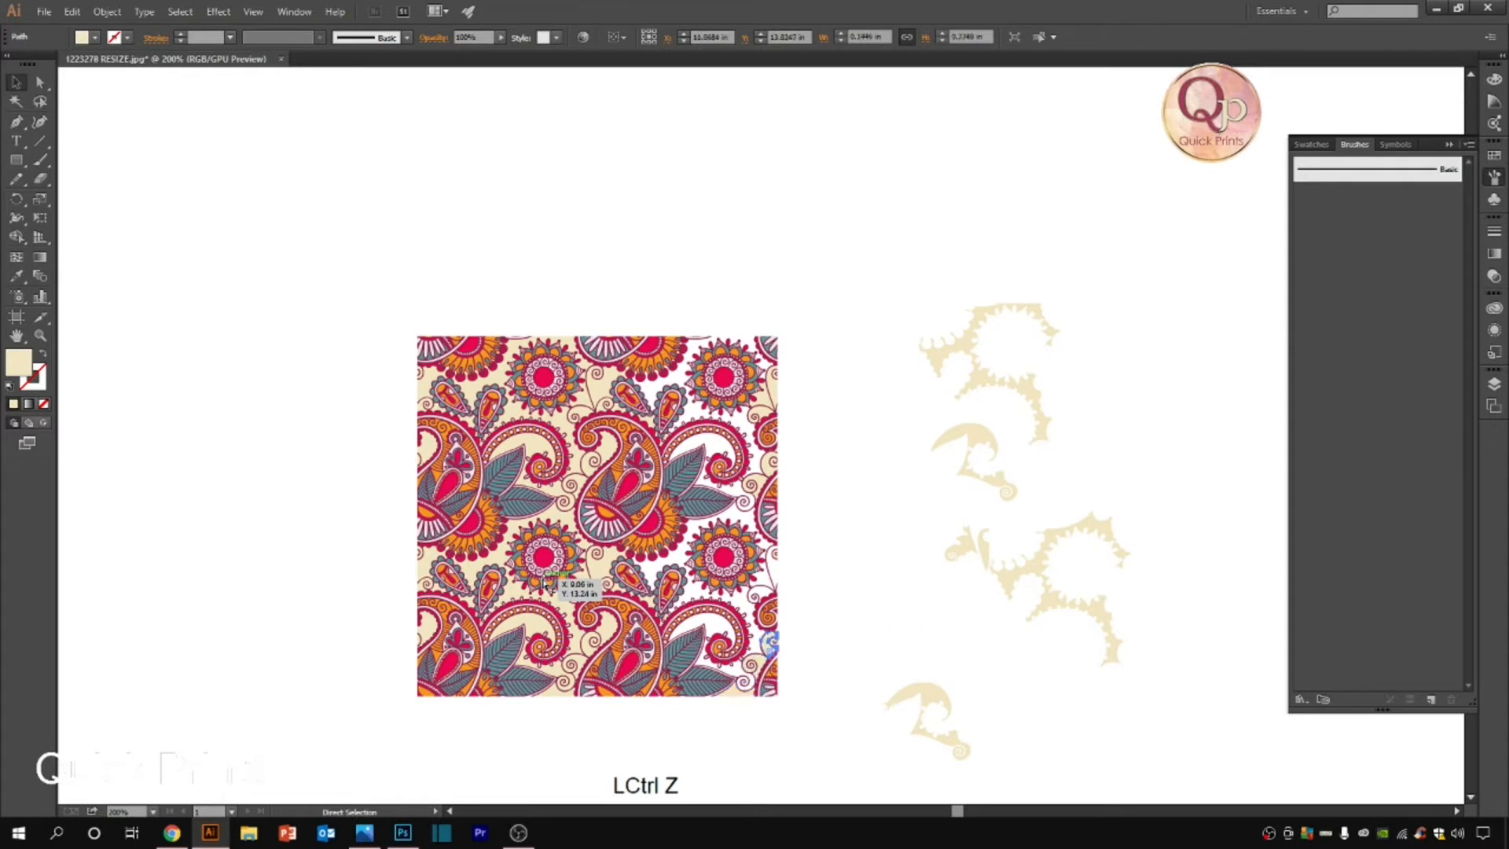
key(ctrl+z)
key(ctrl+z)
key(ctrl+z)
key(ctrl+z)
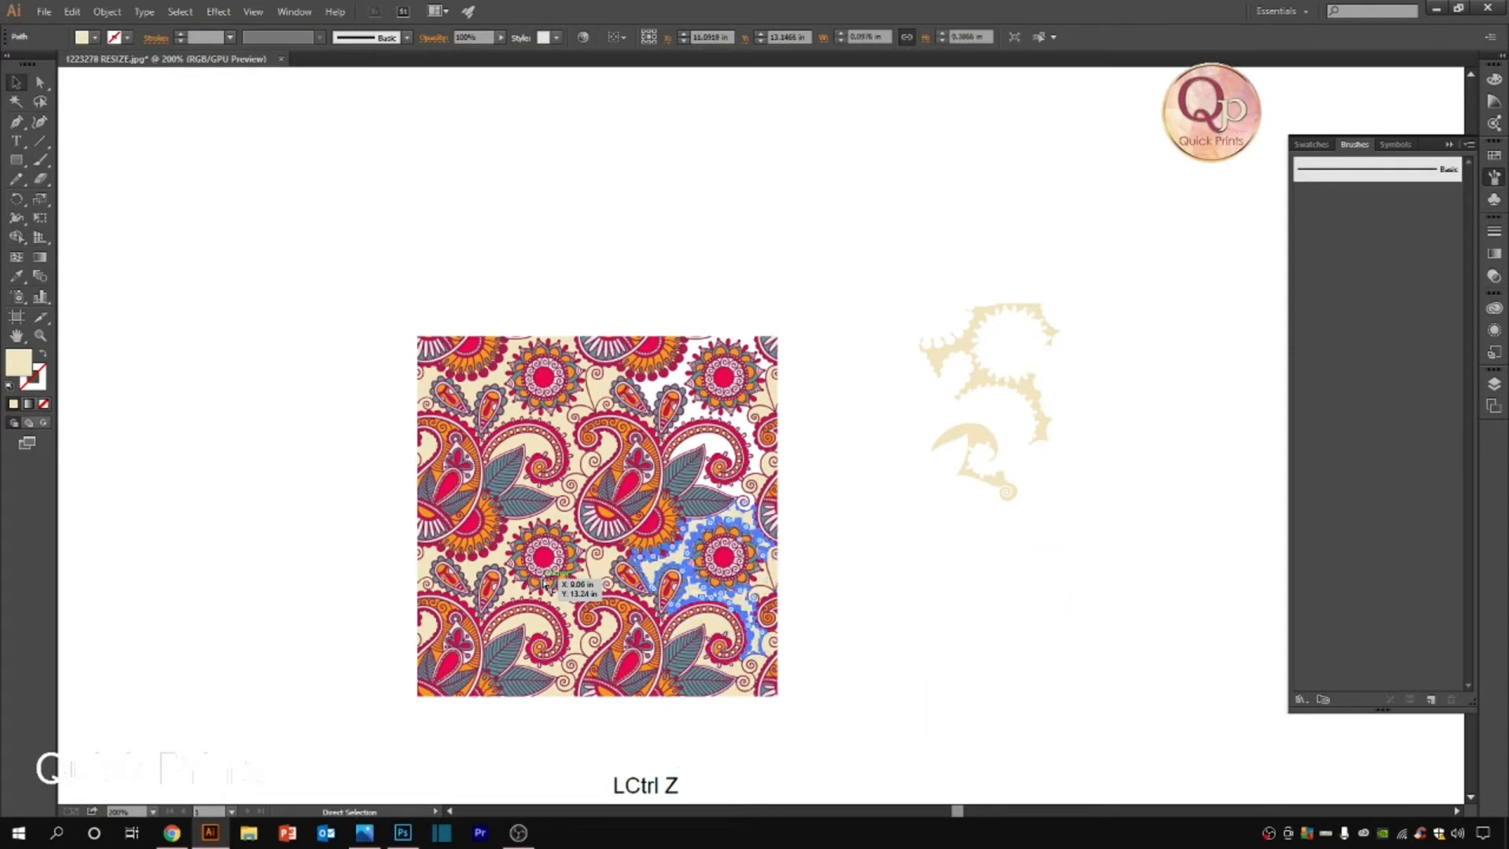
key(ctrl+z)
key(ctrl+z)
key(ctrl+z)
key(ctrl+z)
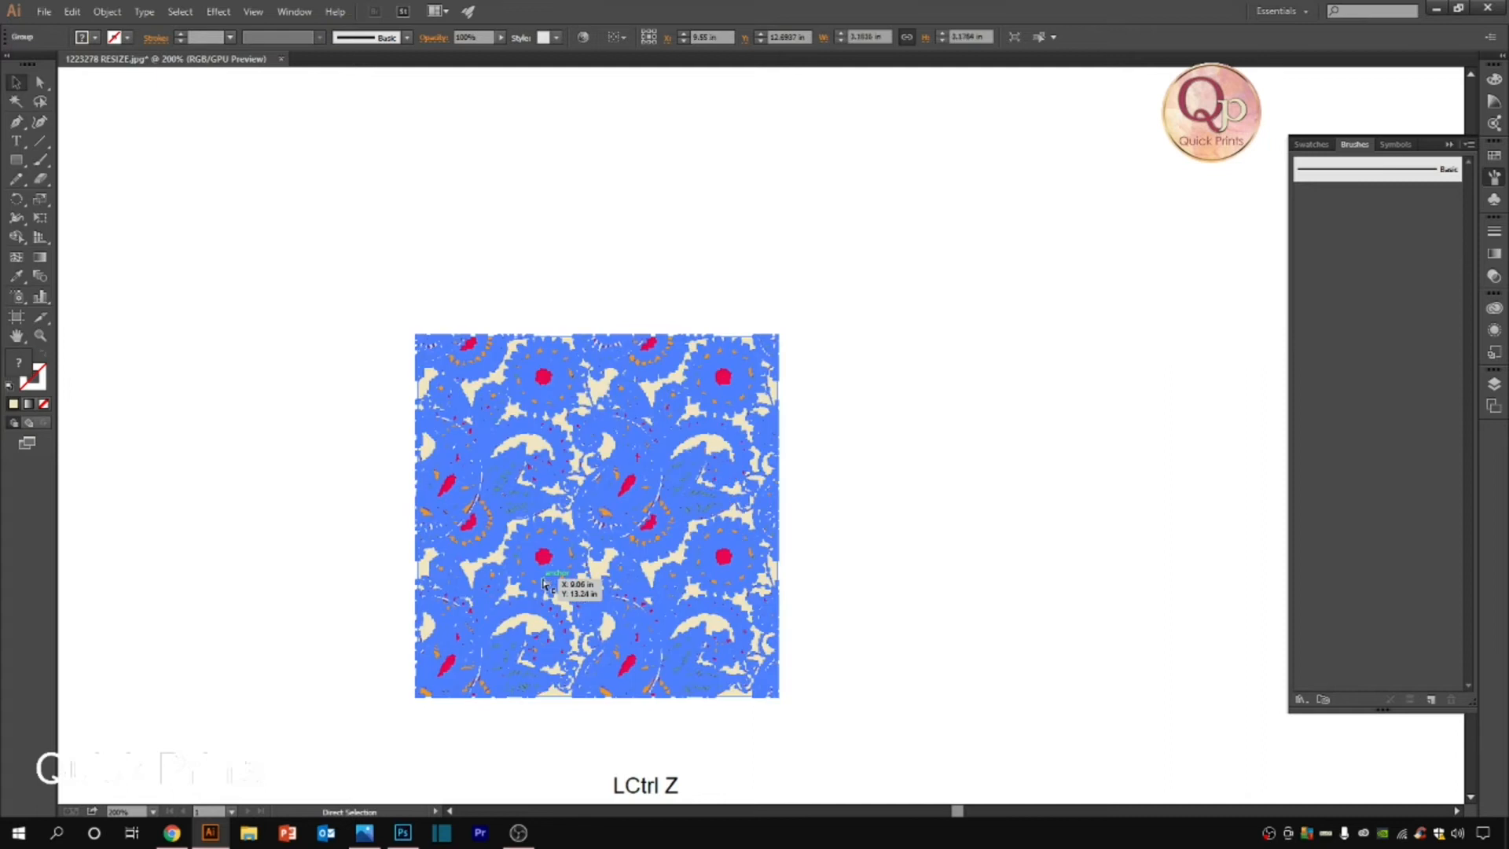
key(ctrl+z)
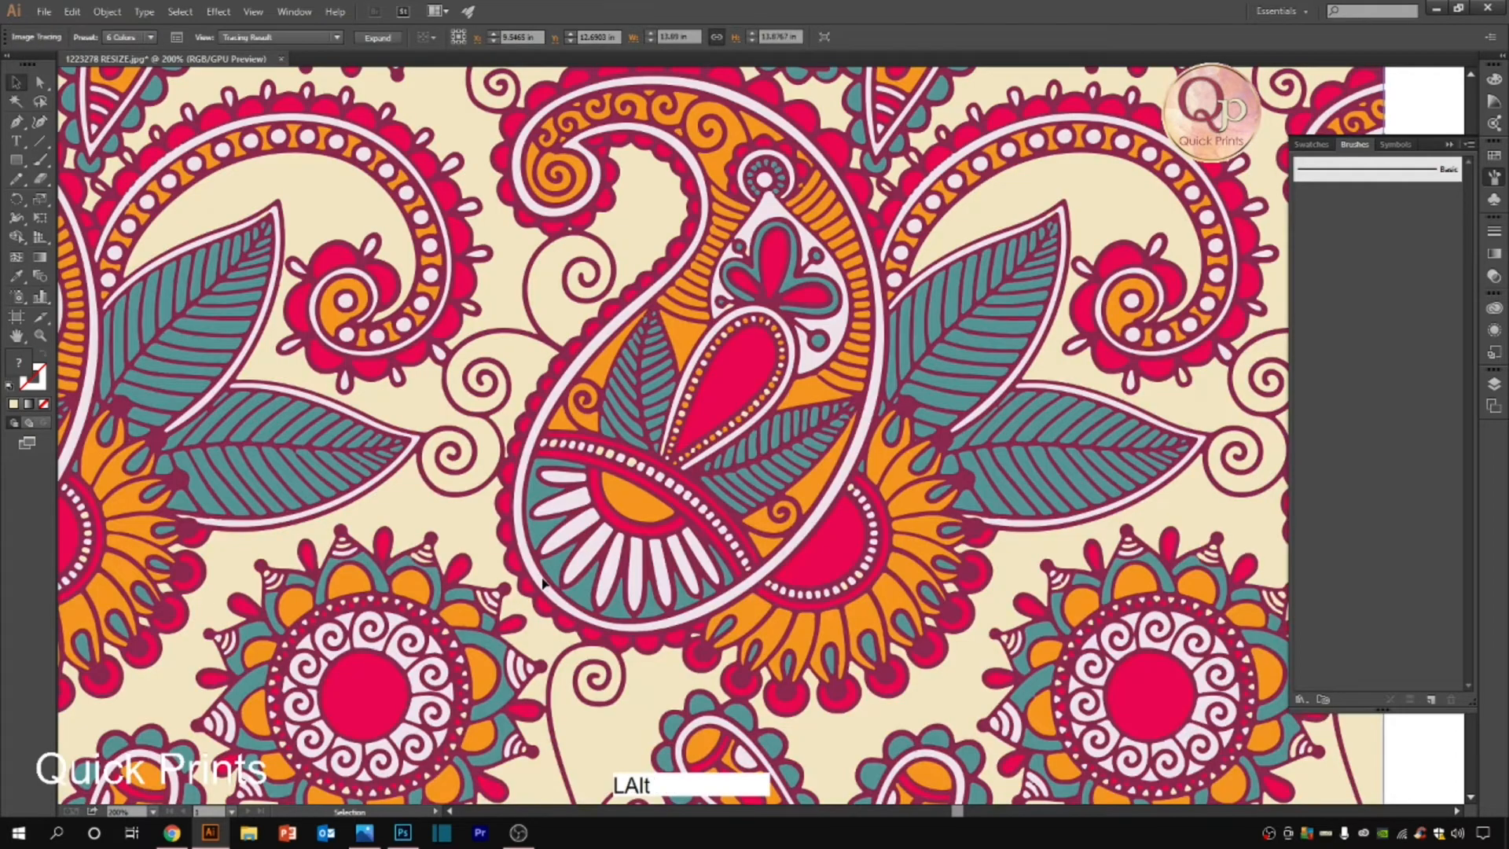
scroll(501, 579, down, 5)
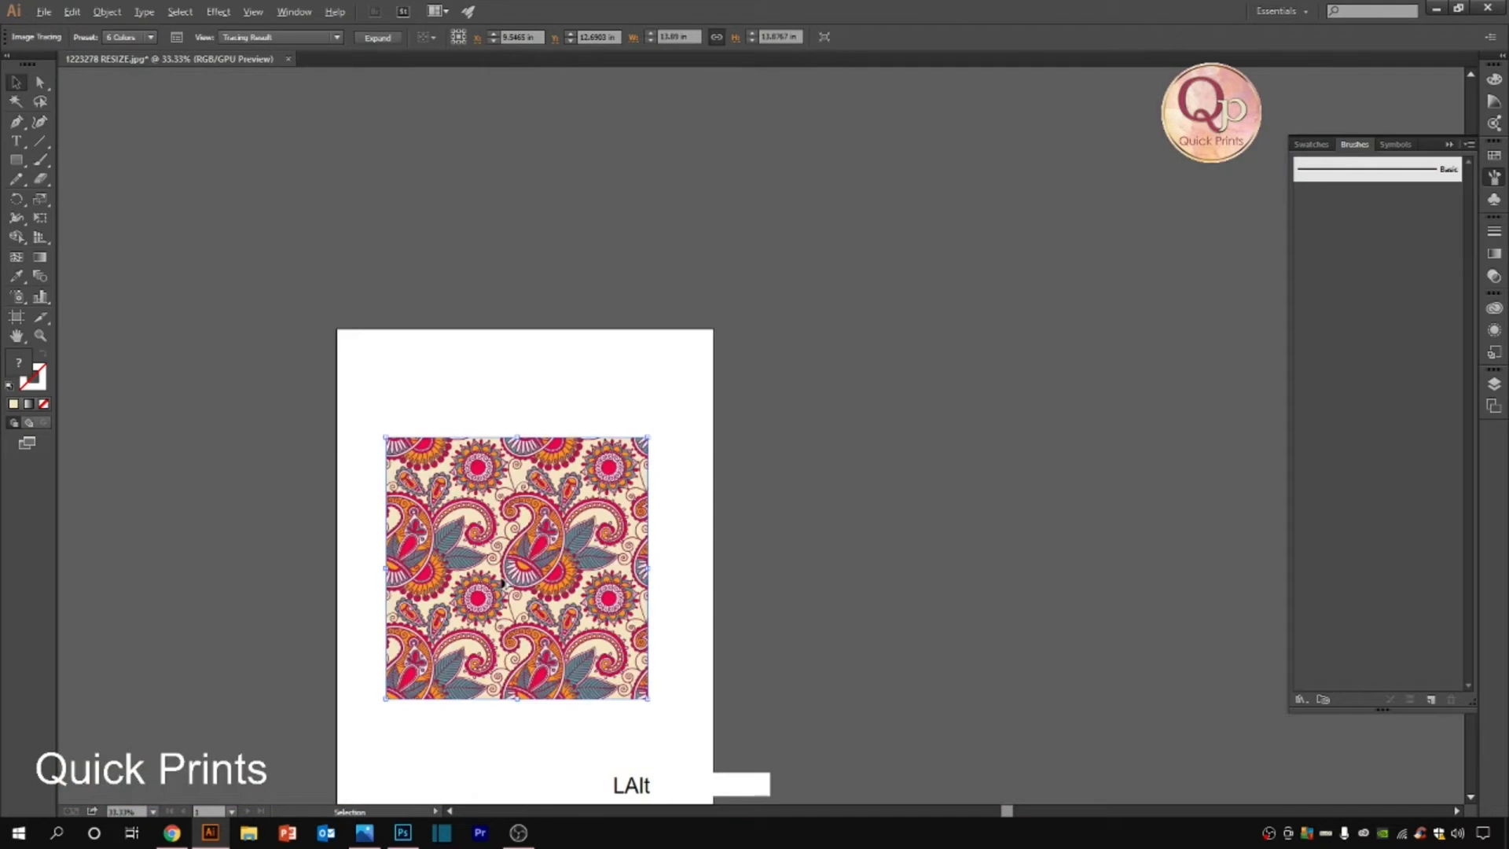
Step: Export the traced pattern to the Downloads folder as a TIFF file named 1223278 RESIZE
ctrl+click(587, 556)
click(45, 9)
click(91, 318)
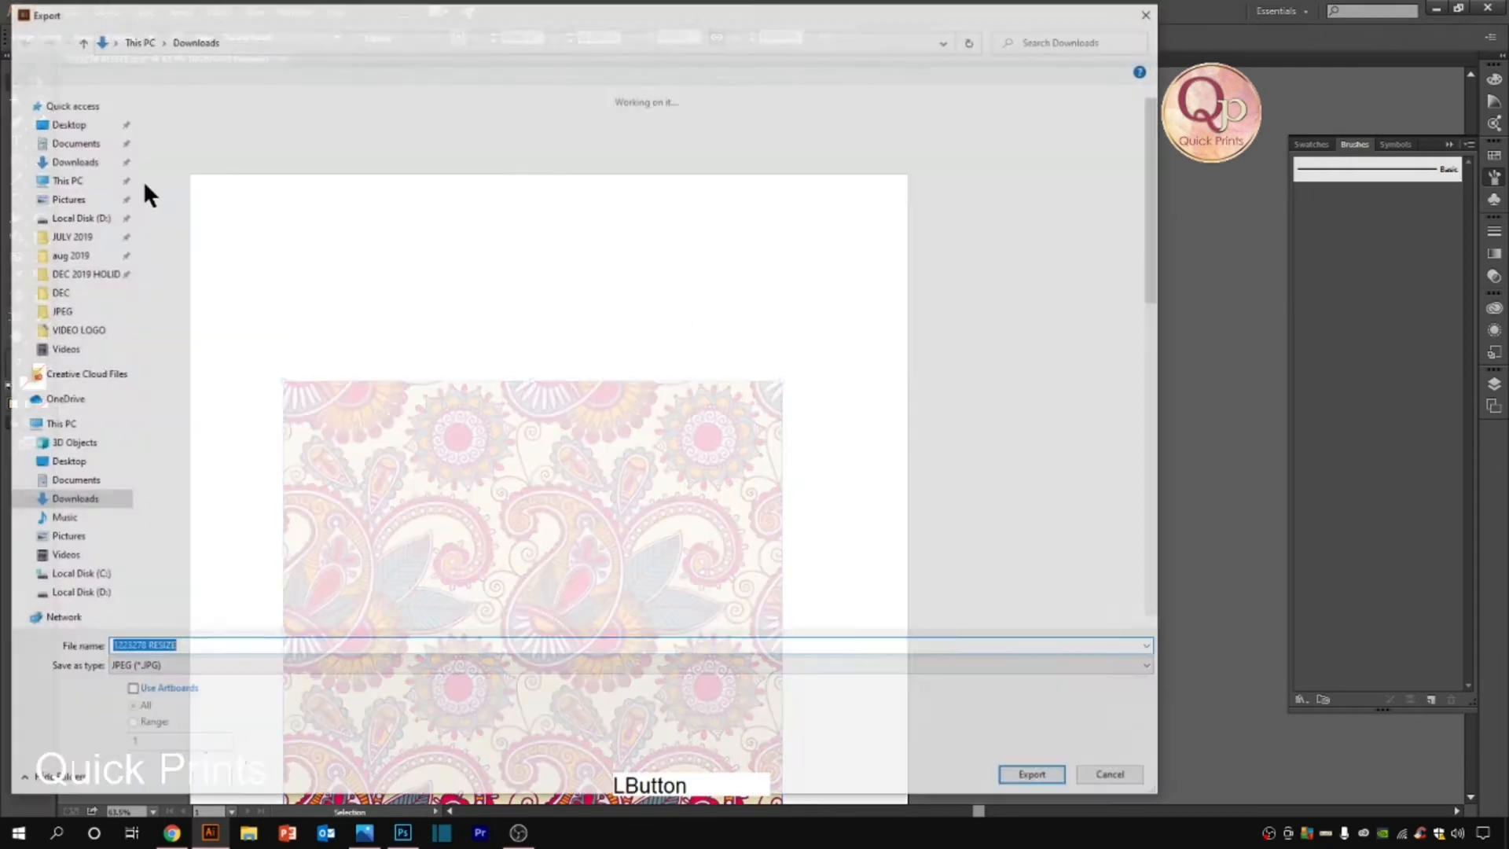
click(114, 673)
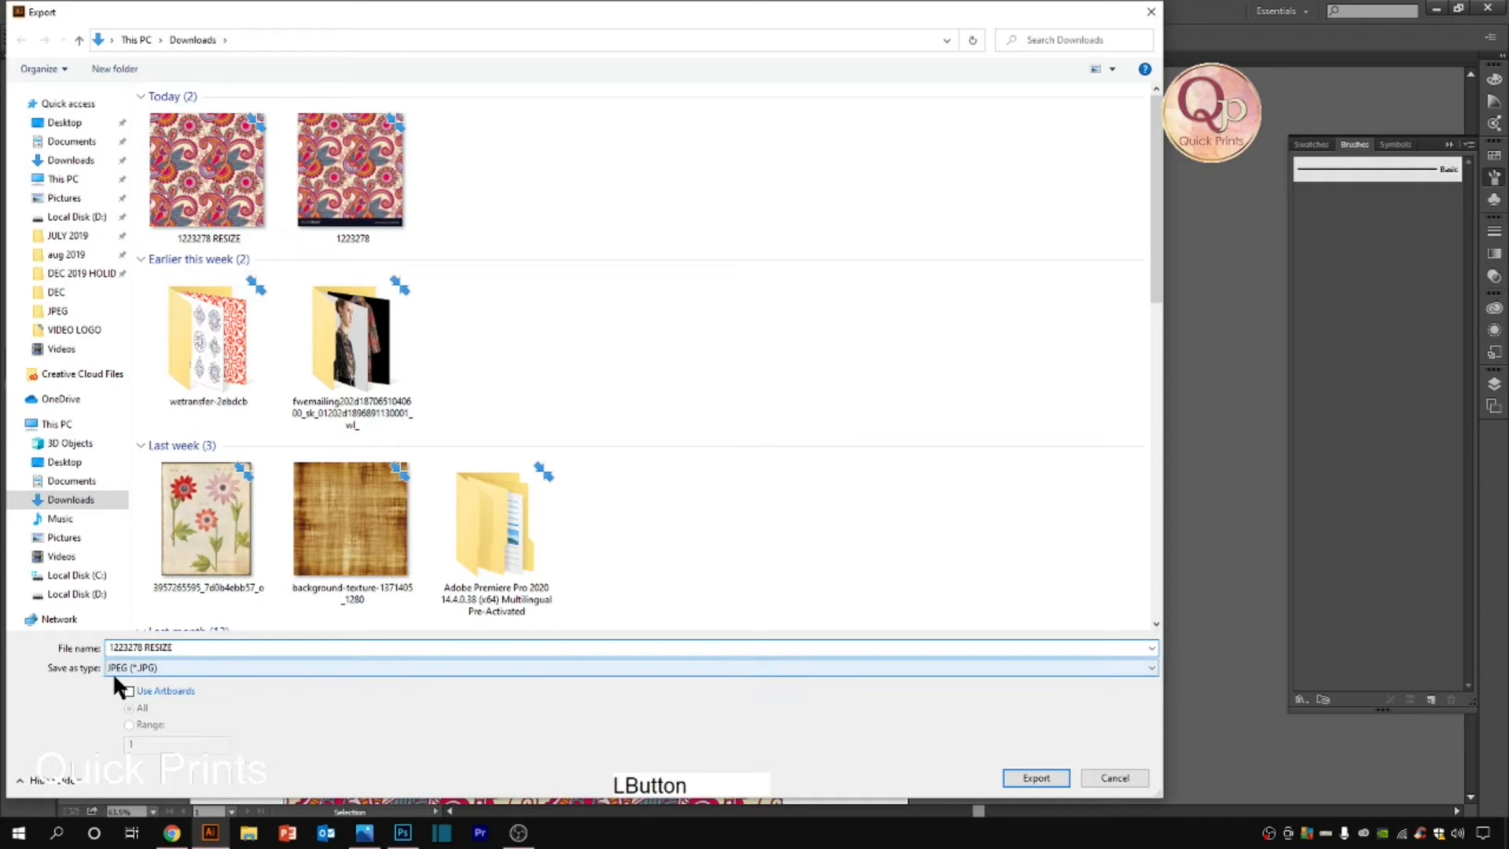
click(126, 825)
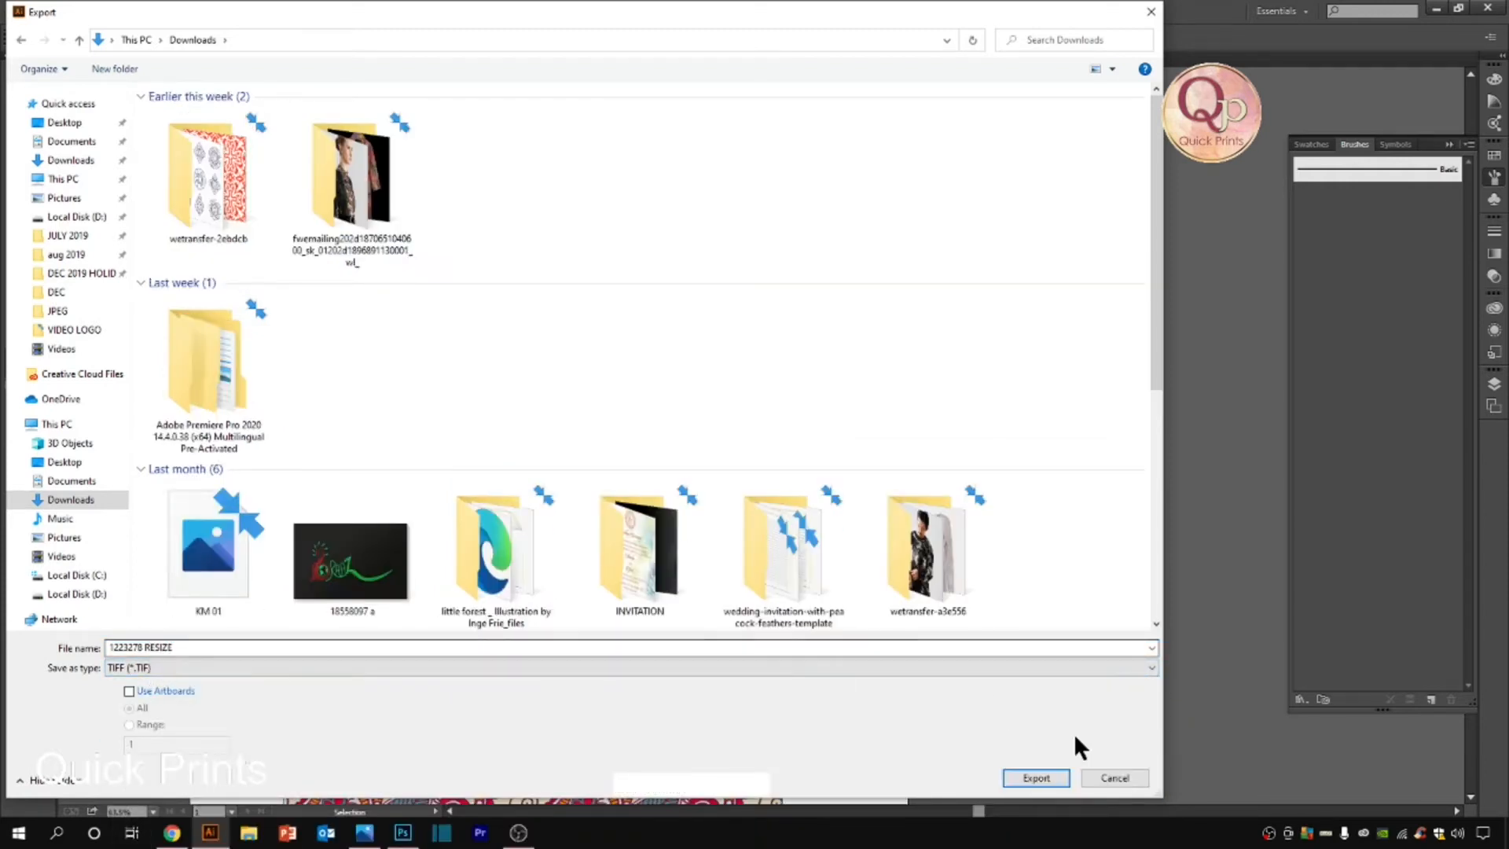
click(1059, 777)
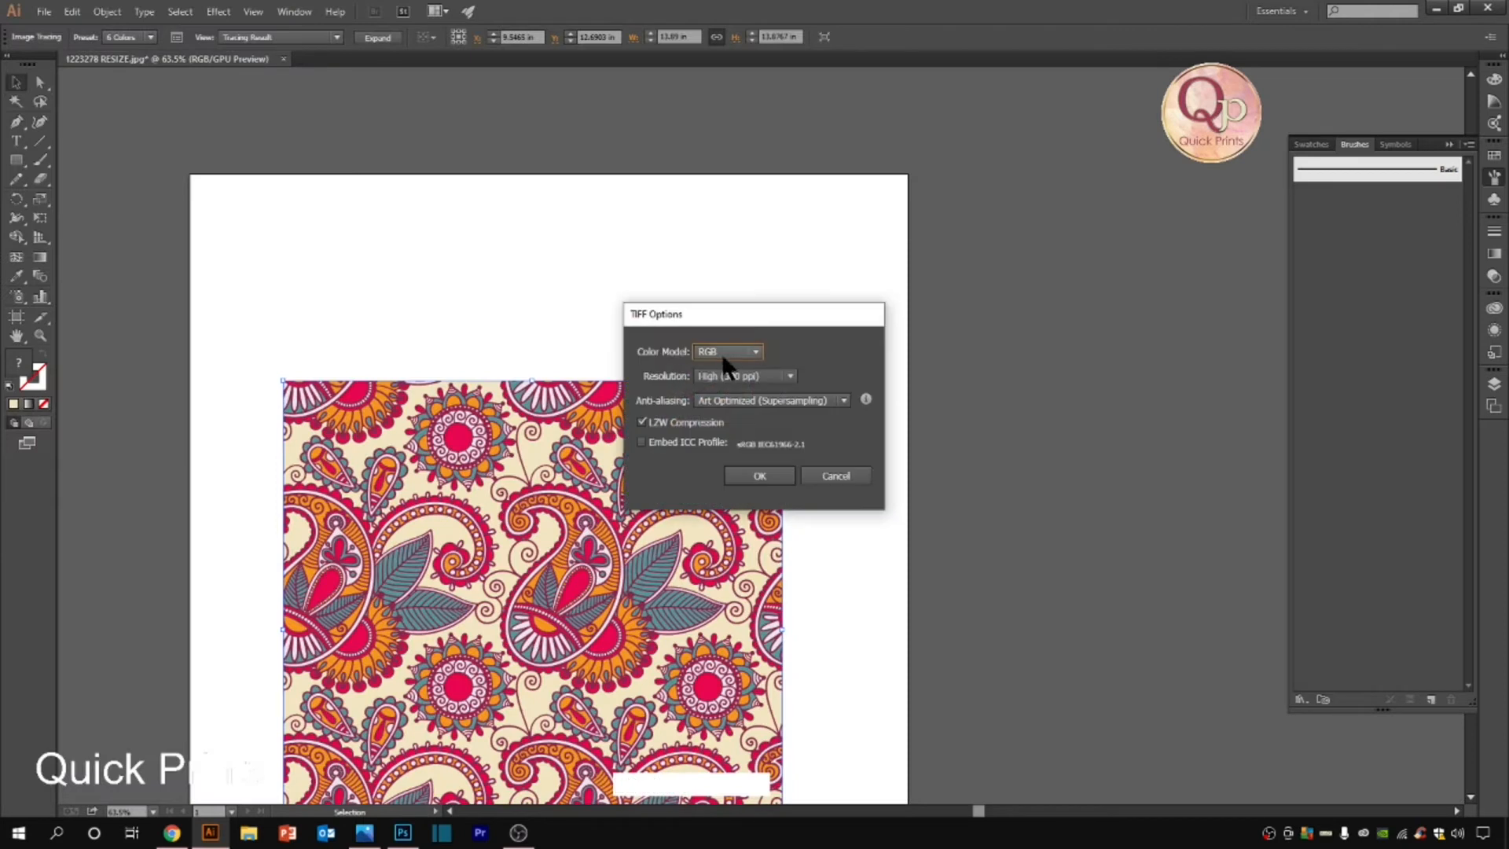
Step: Write the TIFF with the RGB color model, High (300 ppi) resolution, no anti-aliasing and LZW compression
click(721, 352)
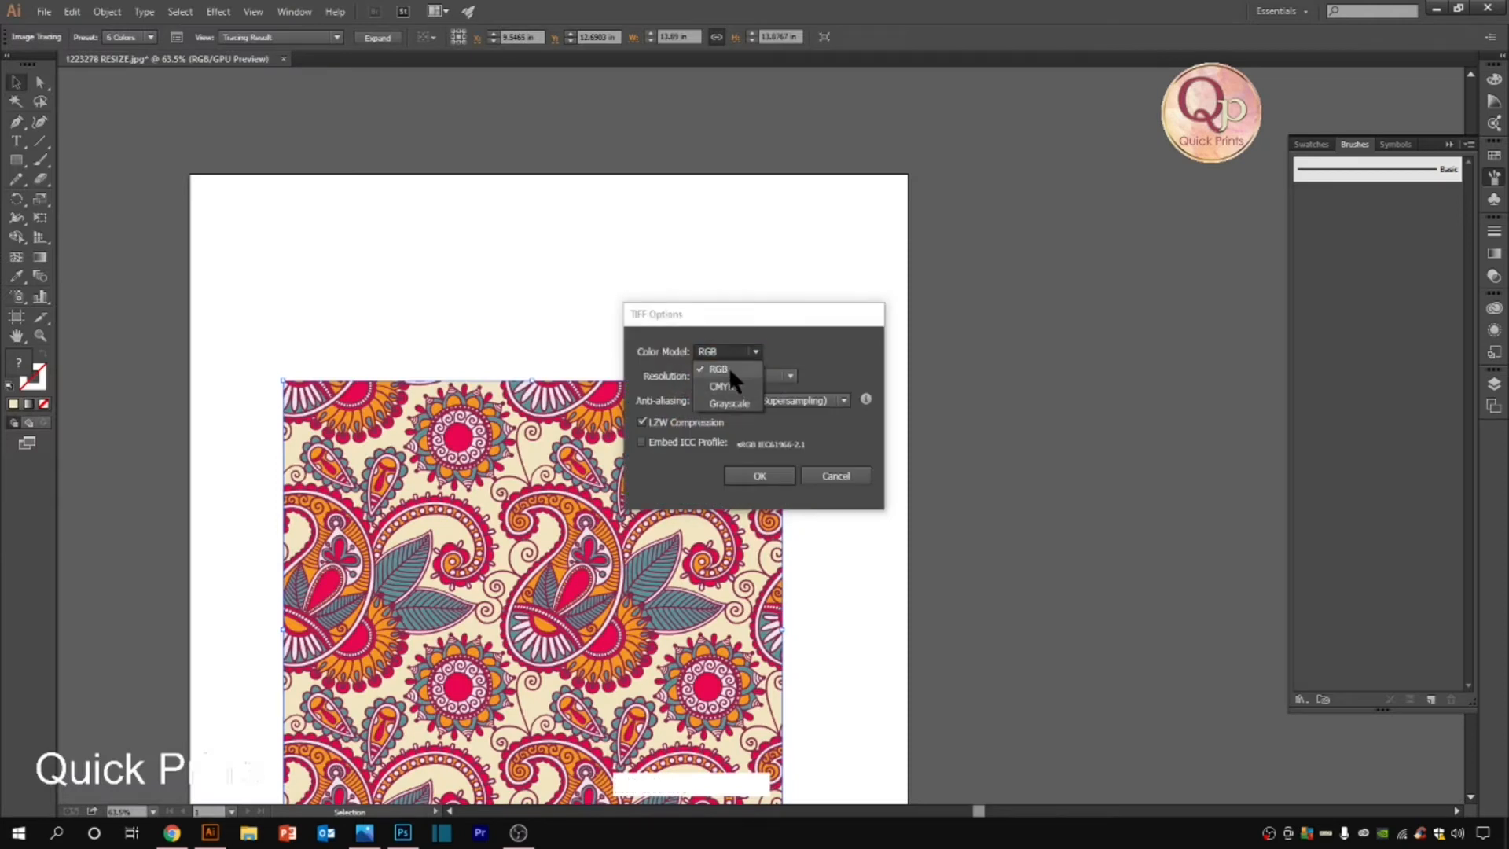
click(728, 367)
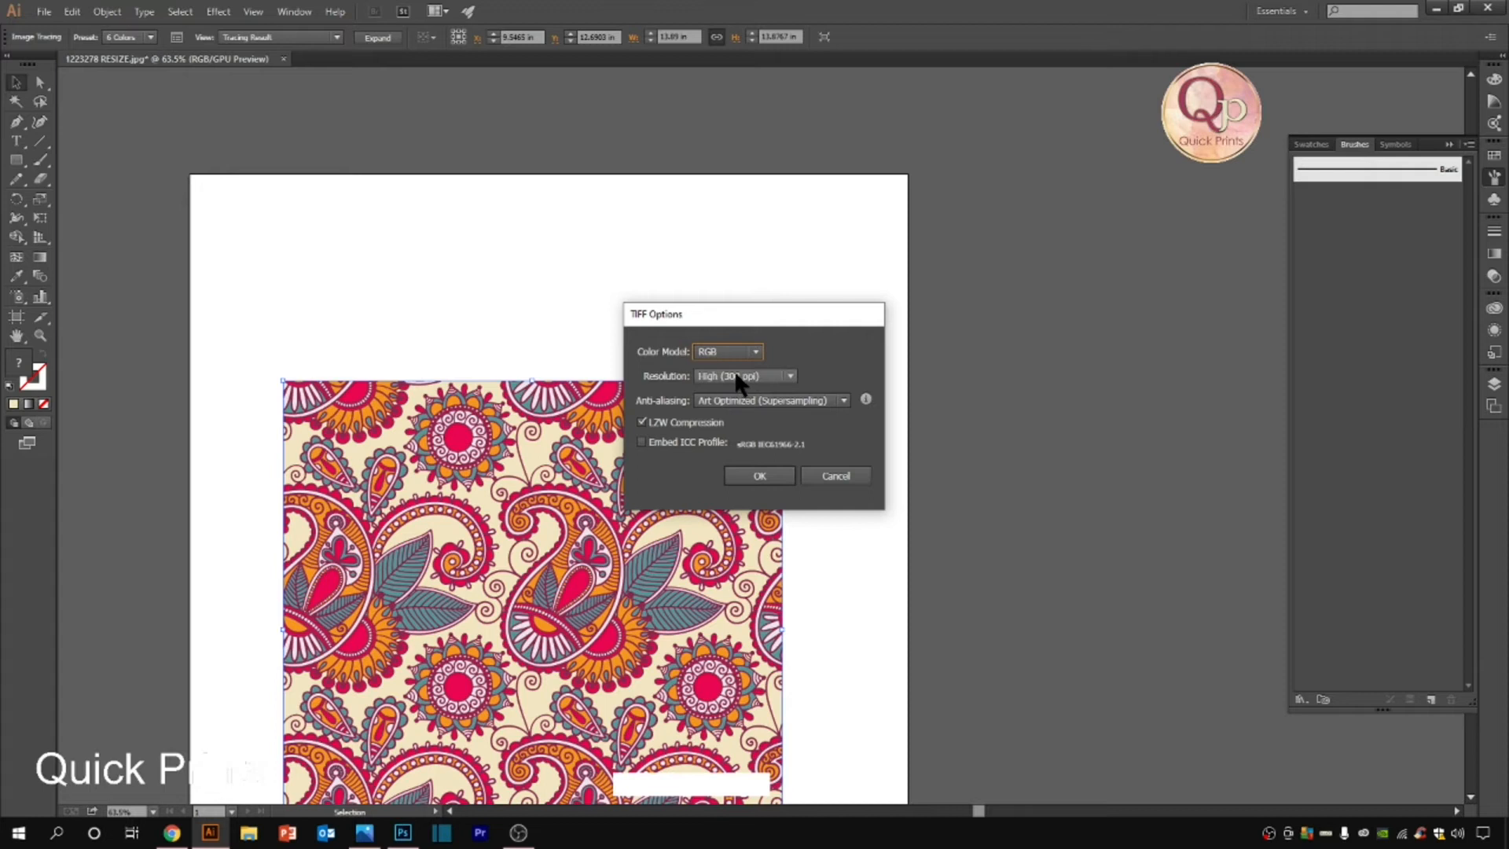
click(721, 377)
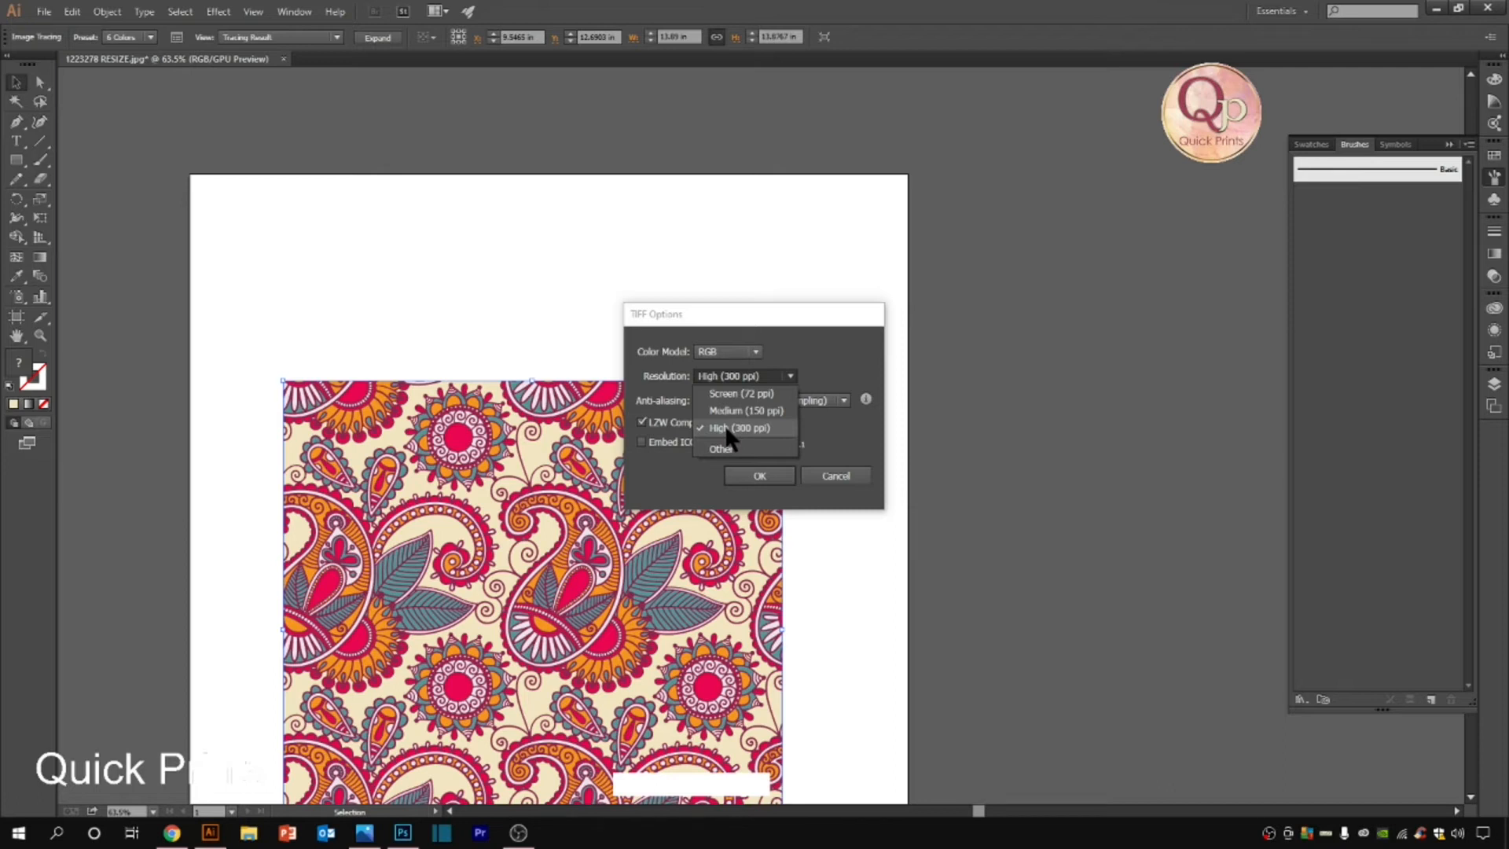
click(725, 425)
click(716, 399)
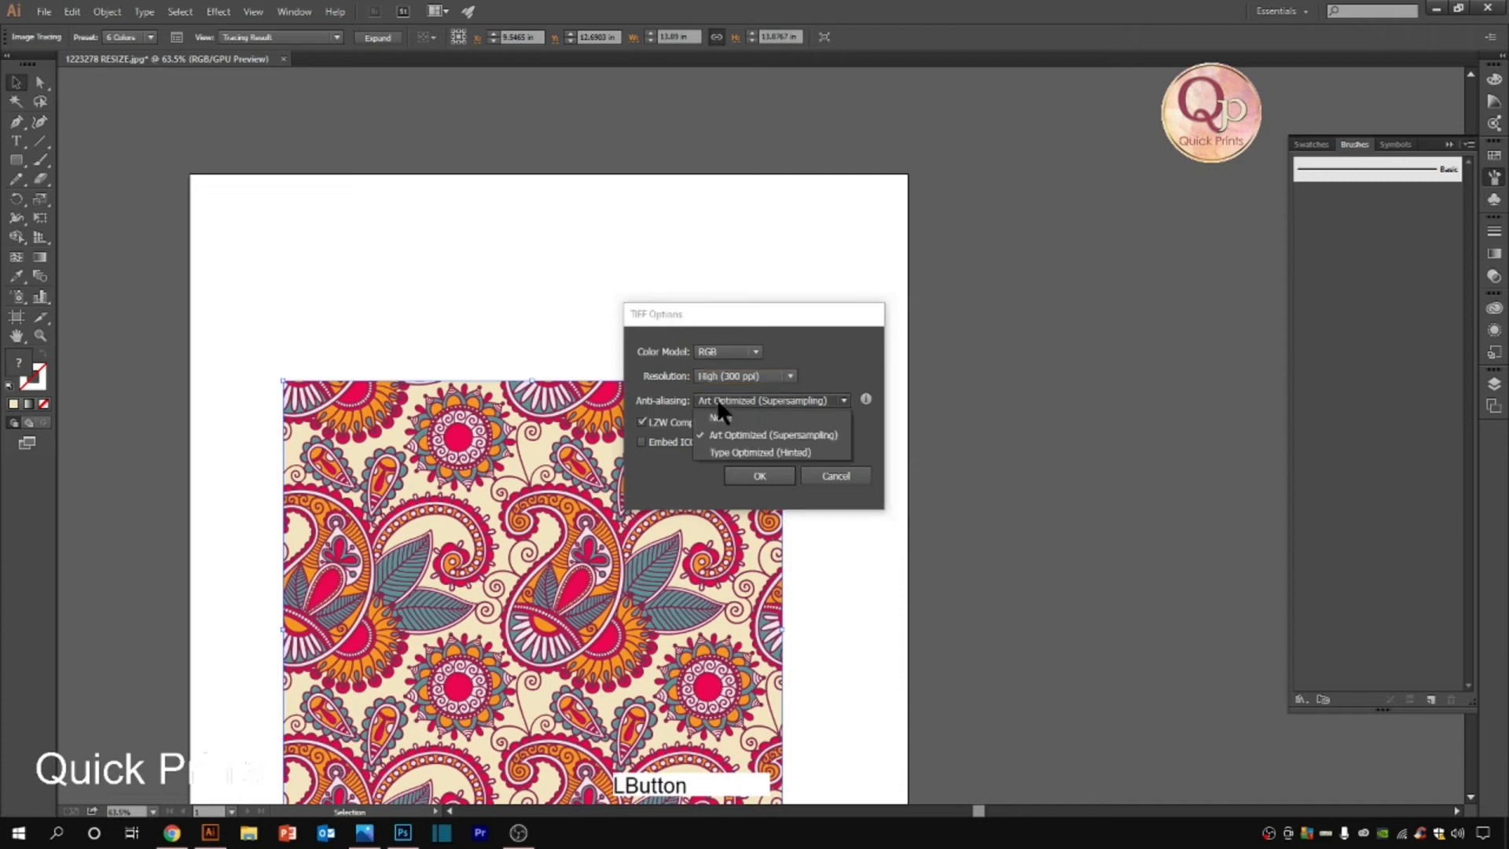
click(762, 417)
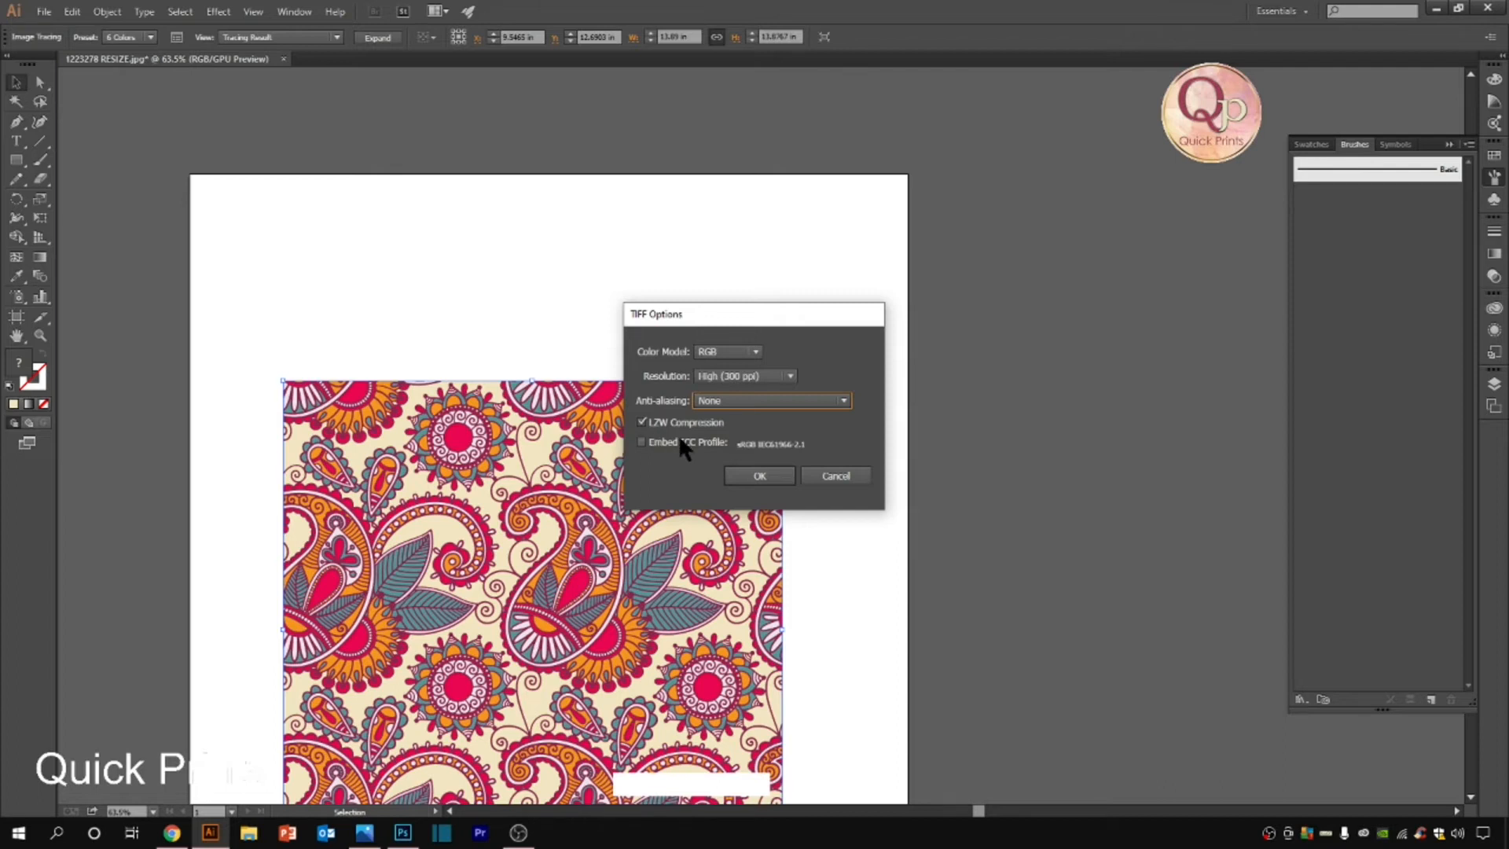
click(743, 472)
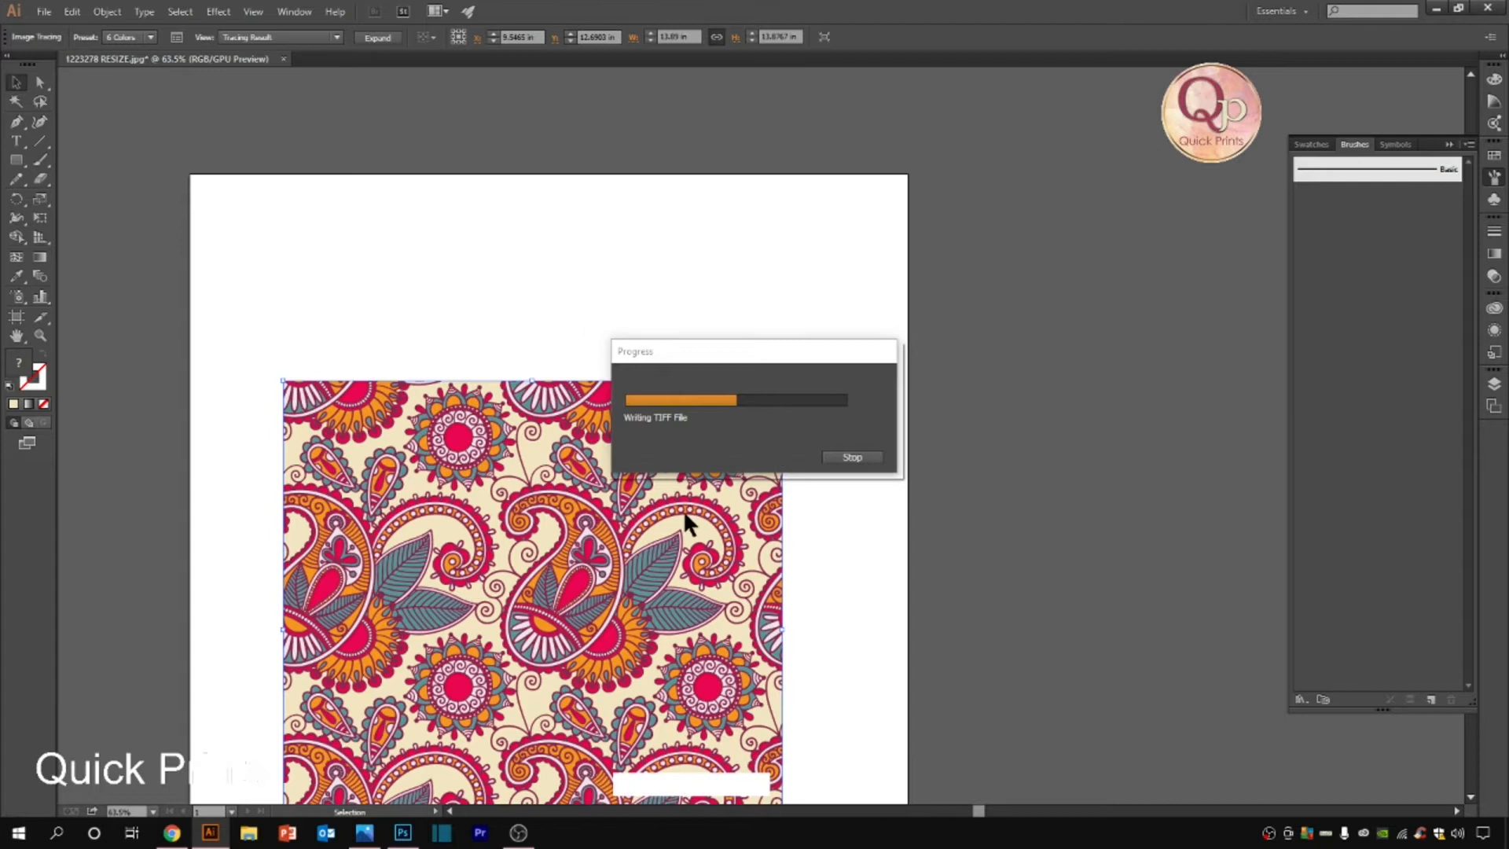
Step: Switch to Photoshop, close the open 1223278.jpg image and open the exported 1223278 RESIZE TIFF from Downloads
key(ctrl+o)
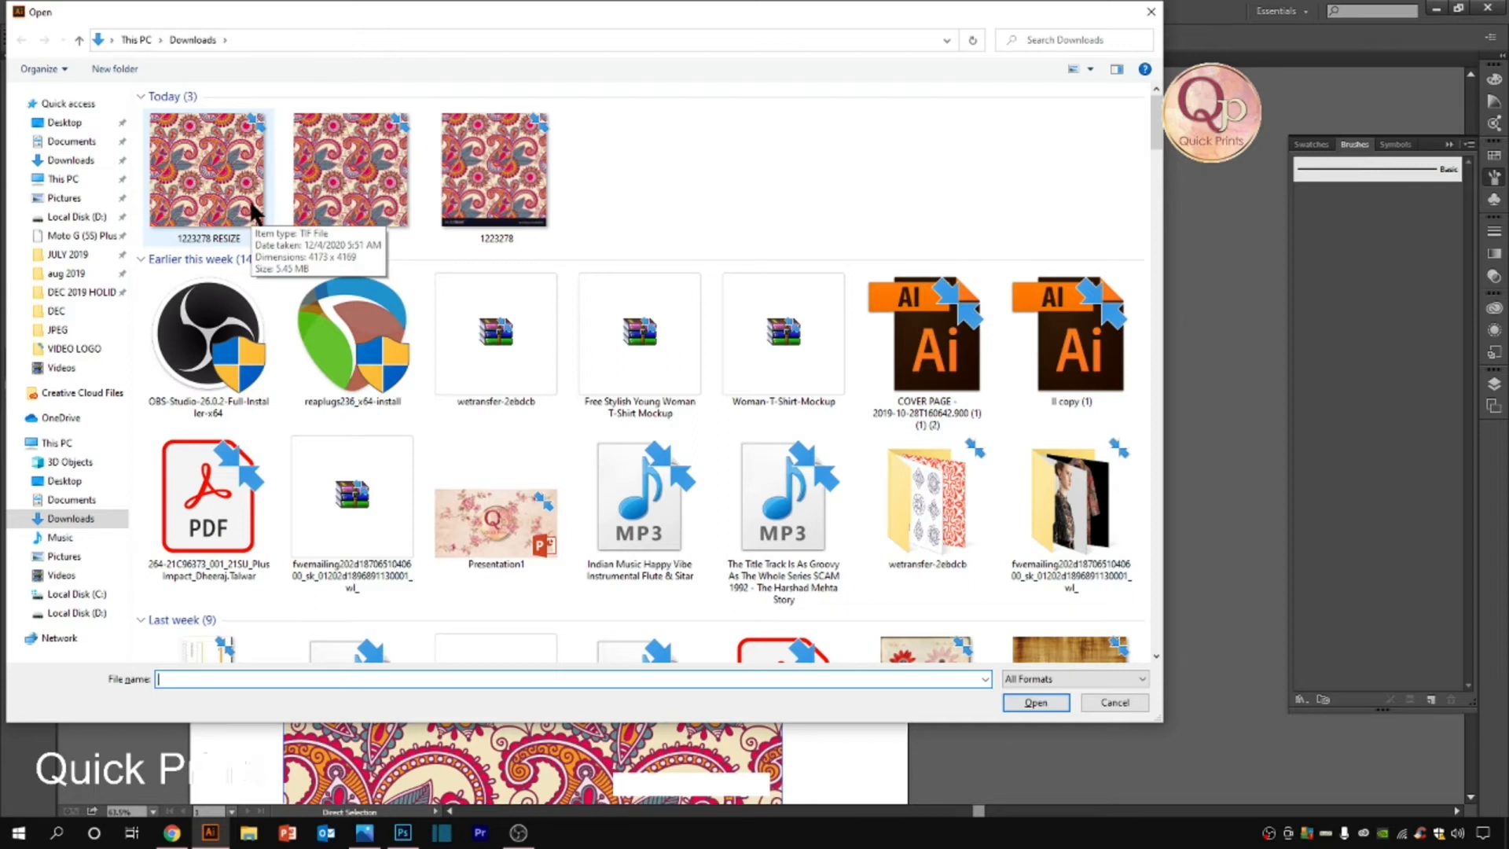
click(1120, 700)
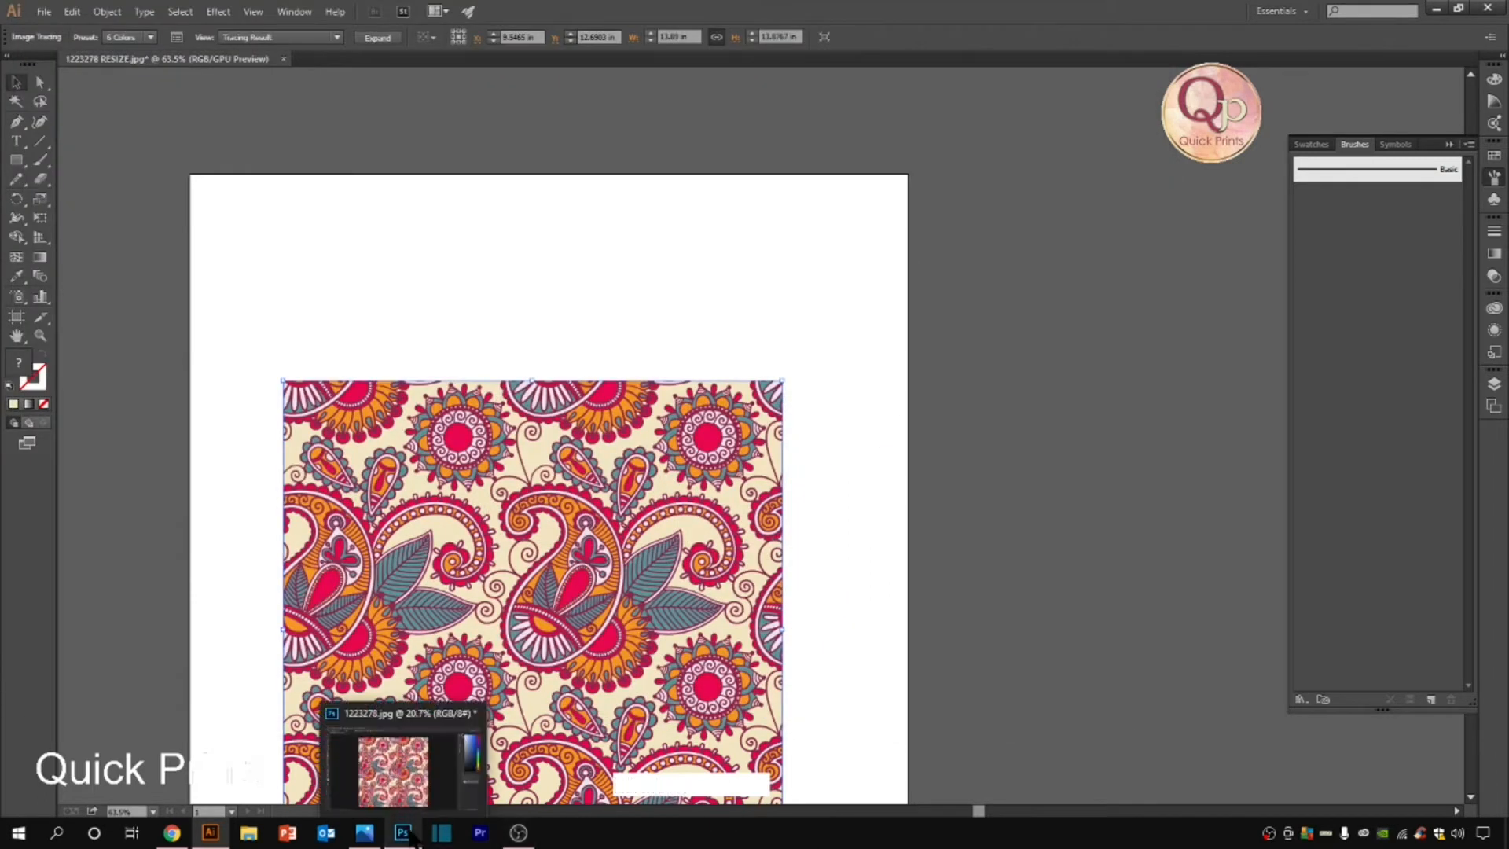
click(409, 836)
scroll(581, 491, up, 2)
key(ctrl+w)
click(755, 330)
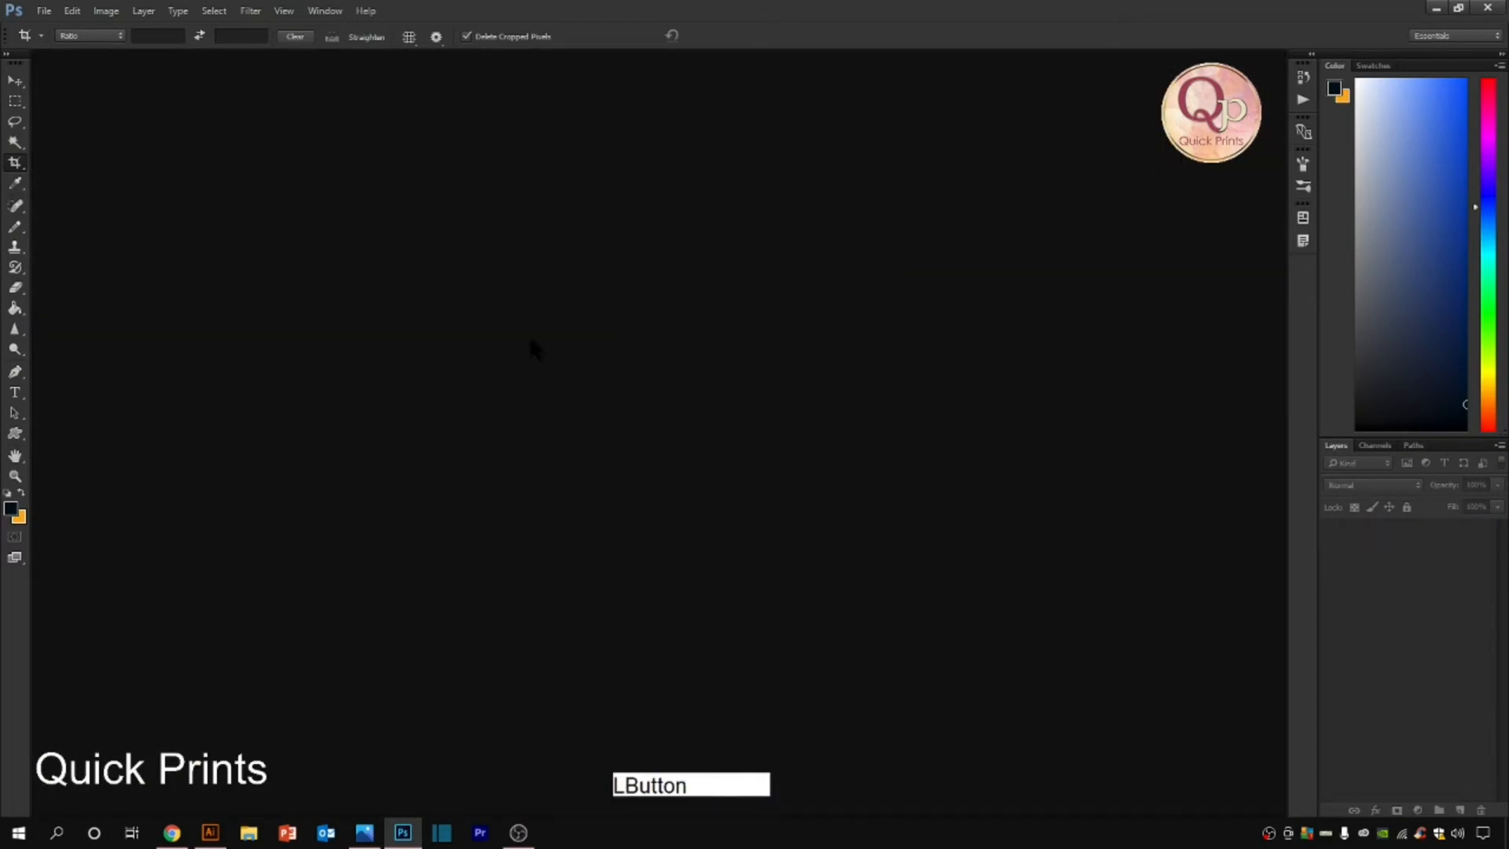
double_click(534, 346)
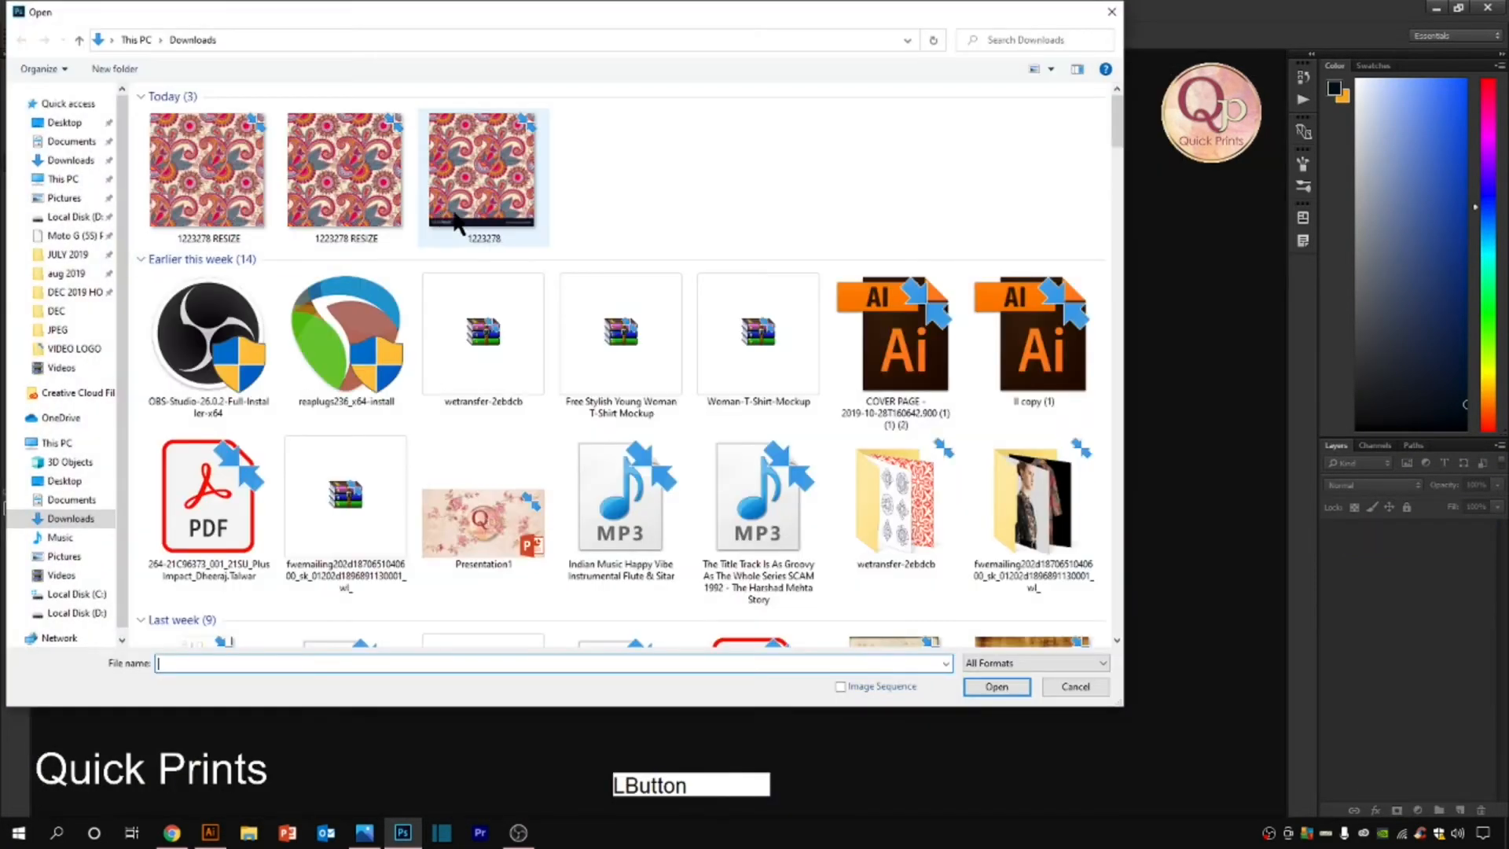
double_click(215, 166)
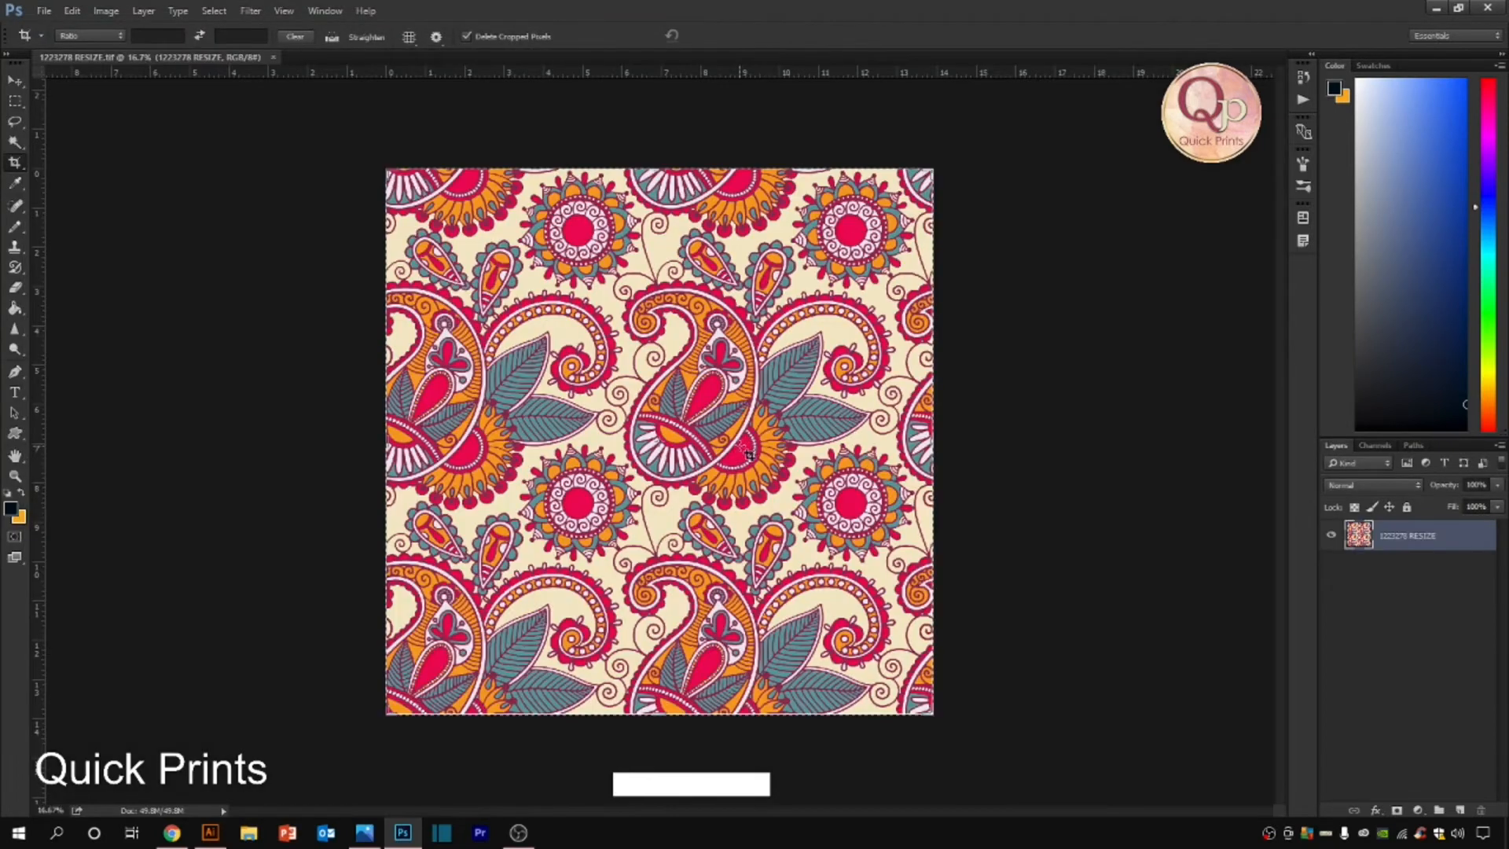
Step: Examine the exported pattern's motif edges and flat colours up close, and activate the Move tool
scroll(748, 454, up, 2)
scroll(748, 453, up, 10)
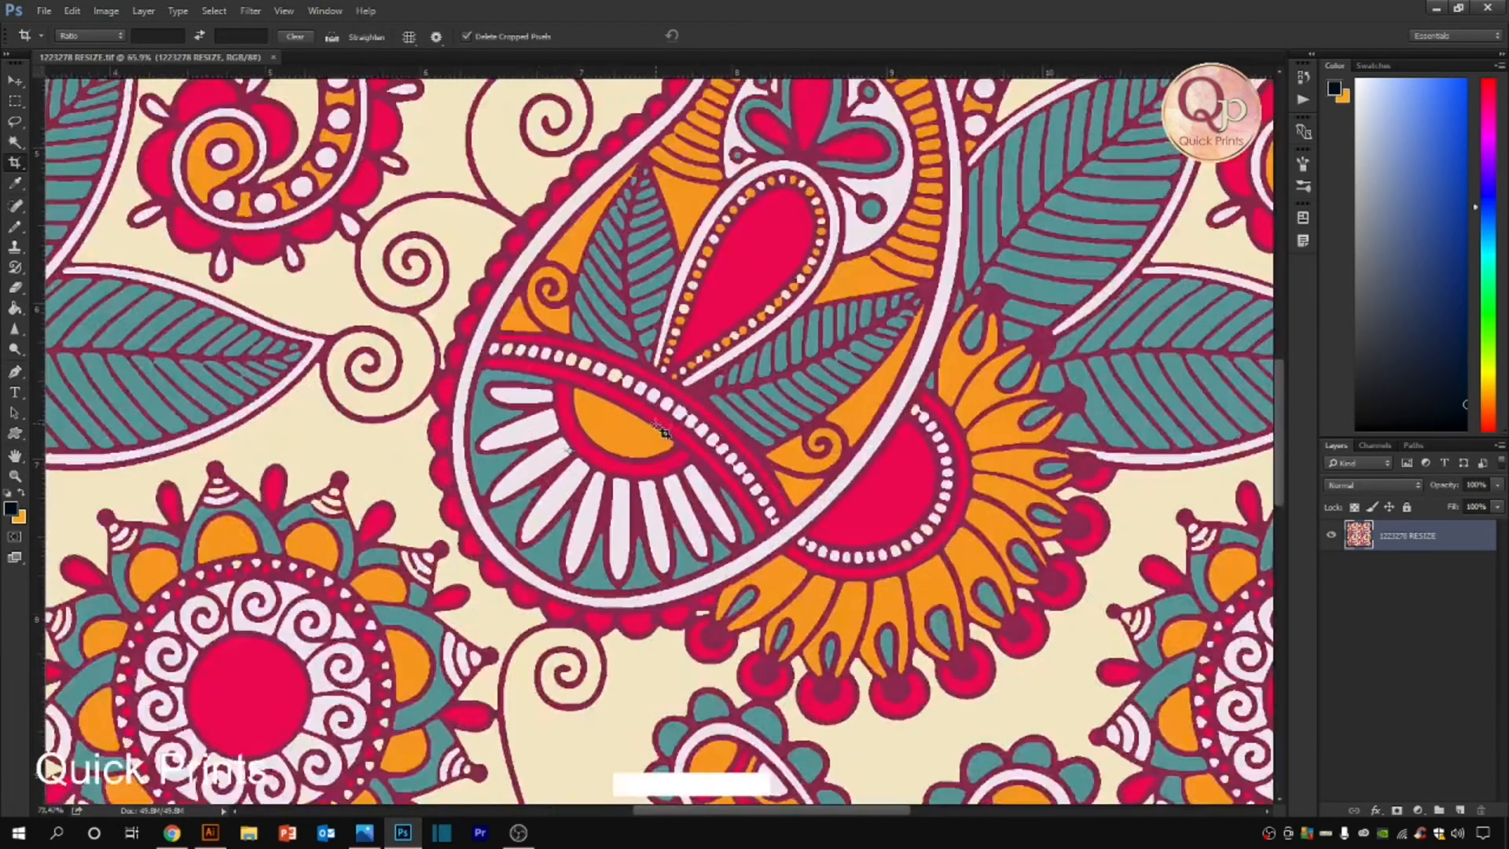
scroll(493, 435, down, 10)
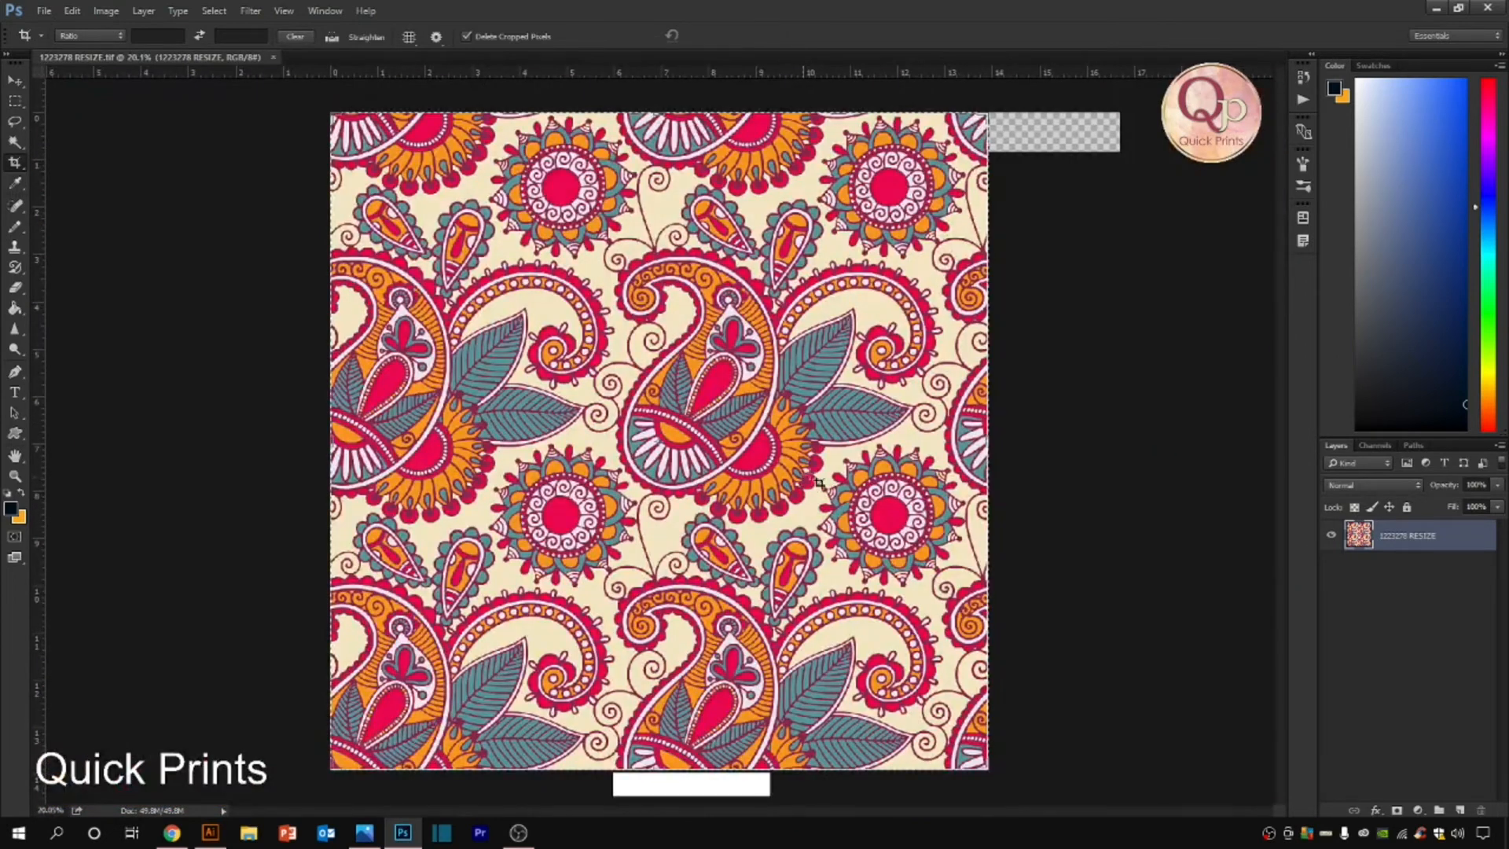
scroll(813, 483, down, 1)
click(15, 81)
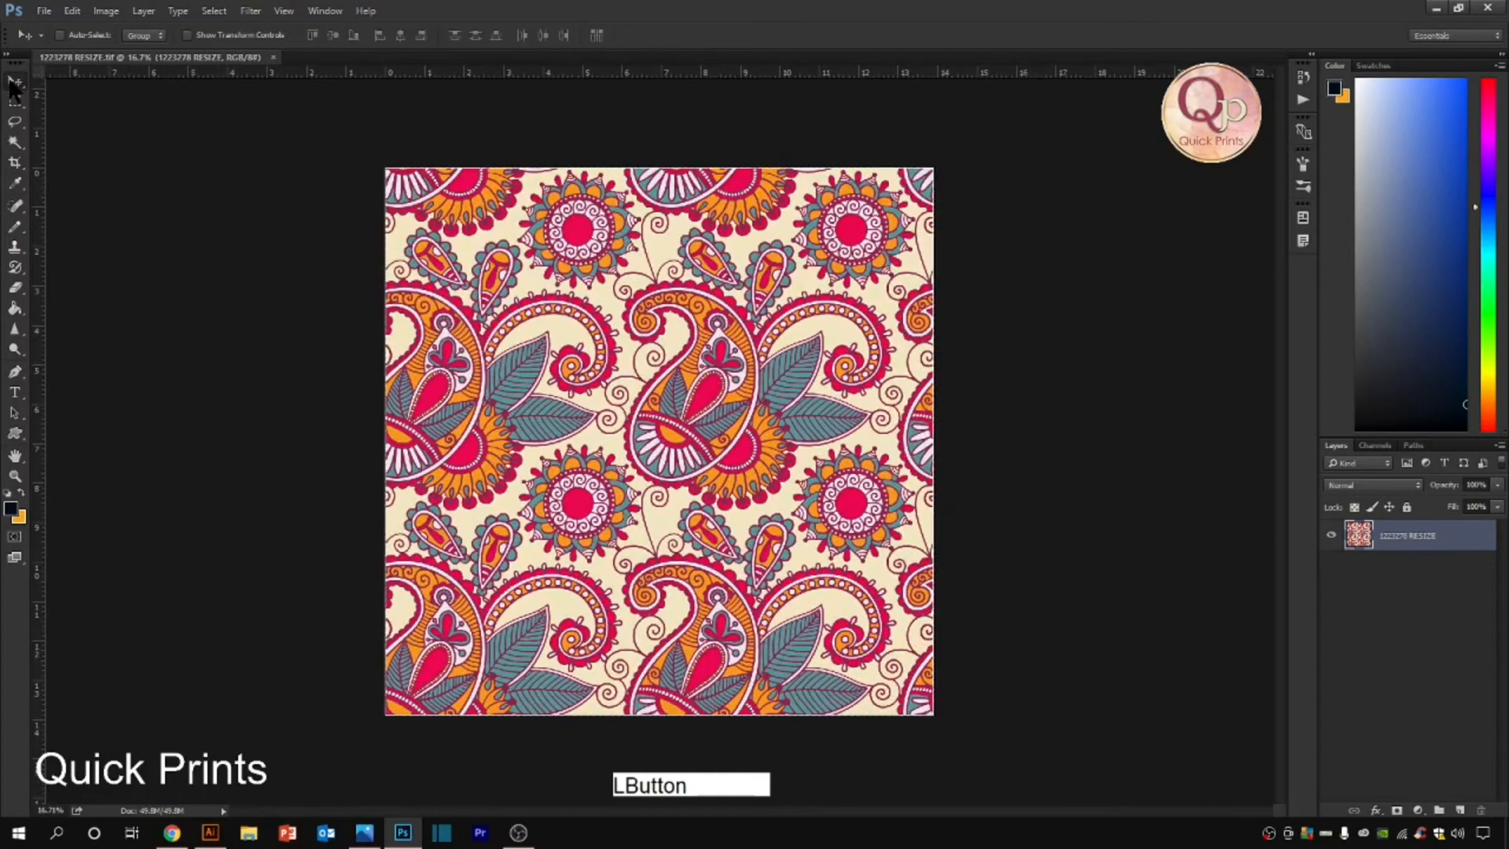
scroll(648, 369, up, 2)
scroll(648, 370, down, 2)
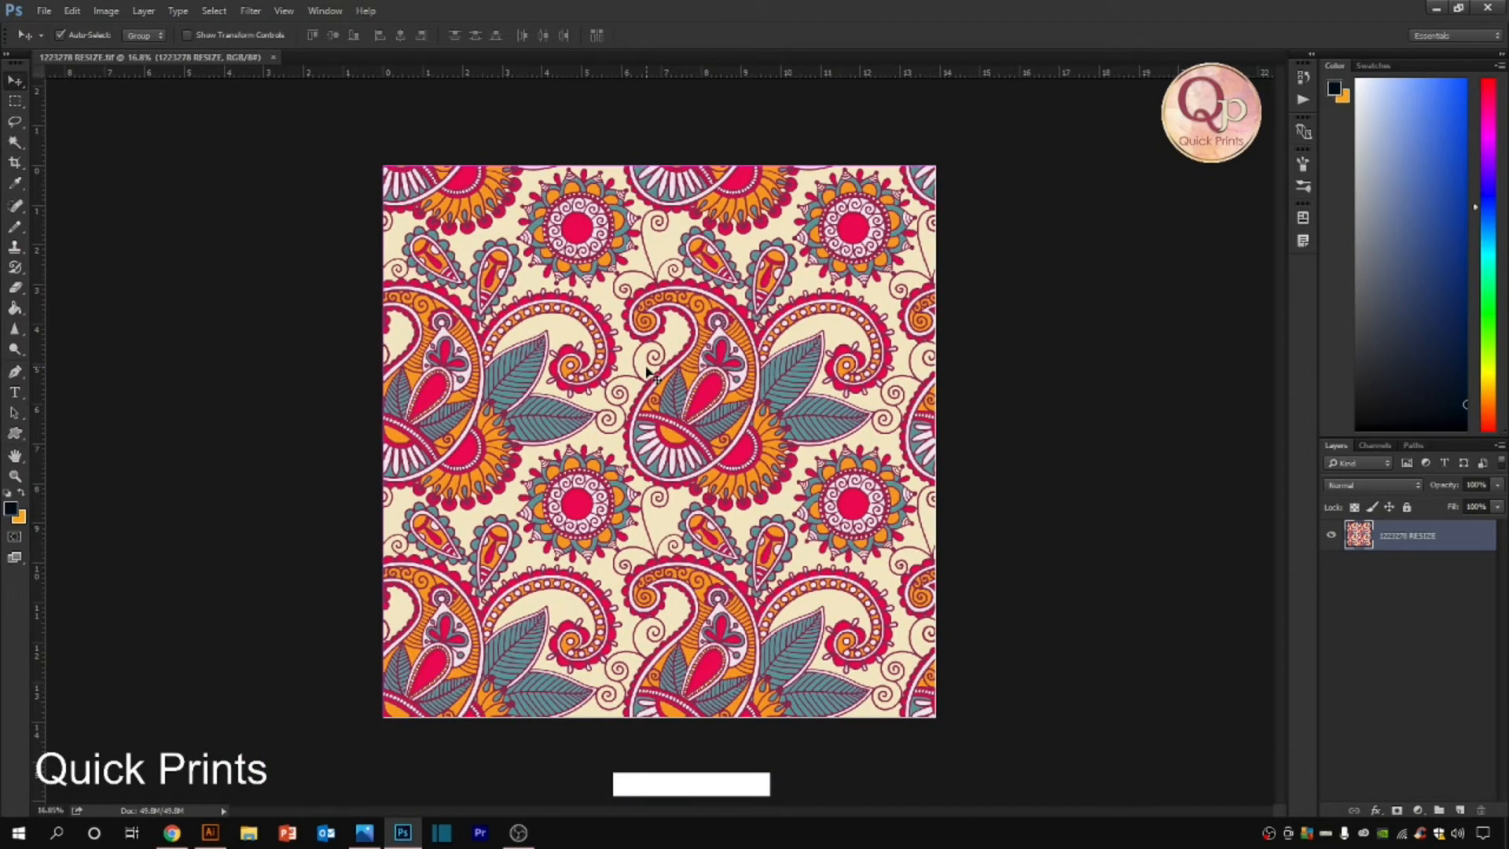
Step: Check the image's canvas size, and select and copy the entire pattern
key(ctrl+alt+c)
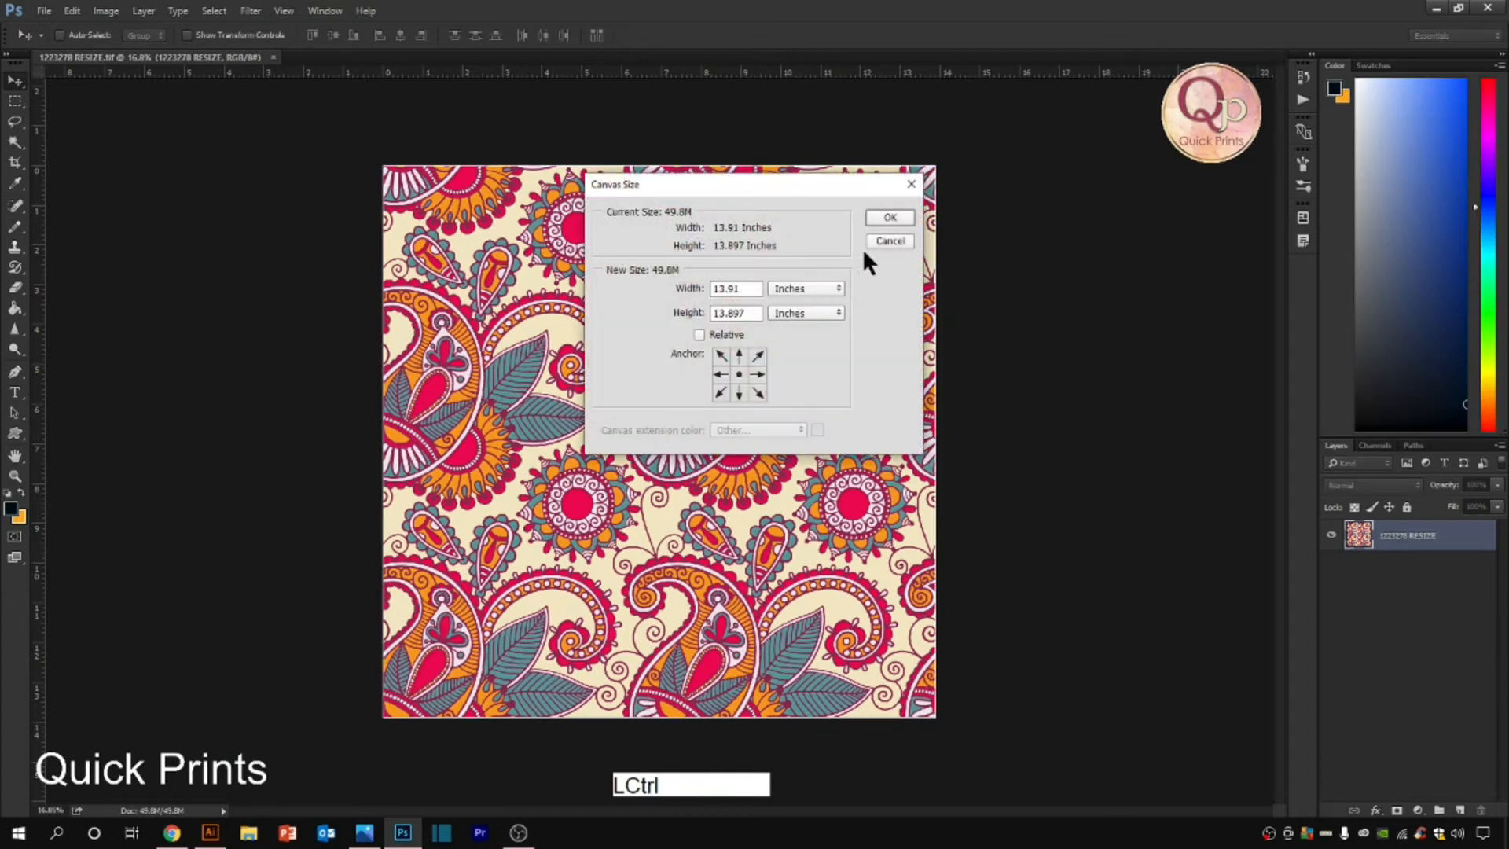
click(886, 241)
key(ctrl+a)
key(ctrl+c)
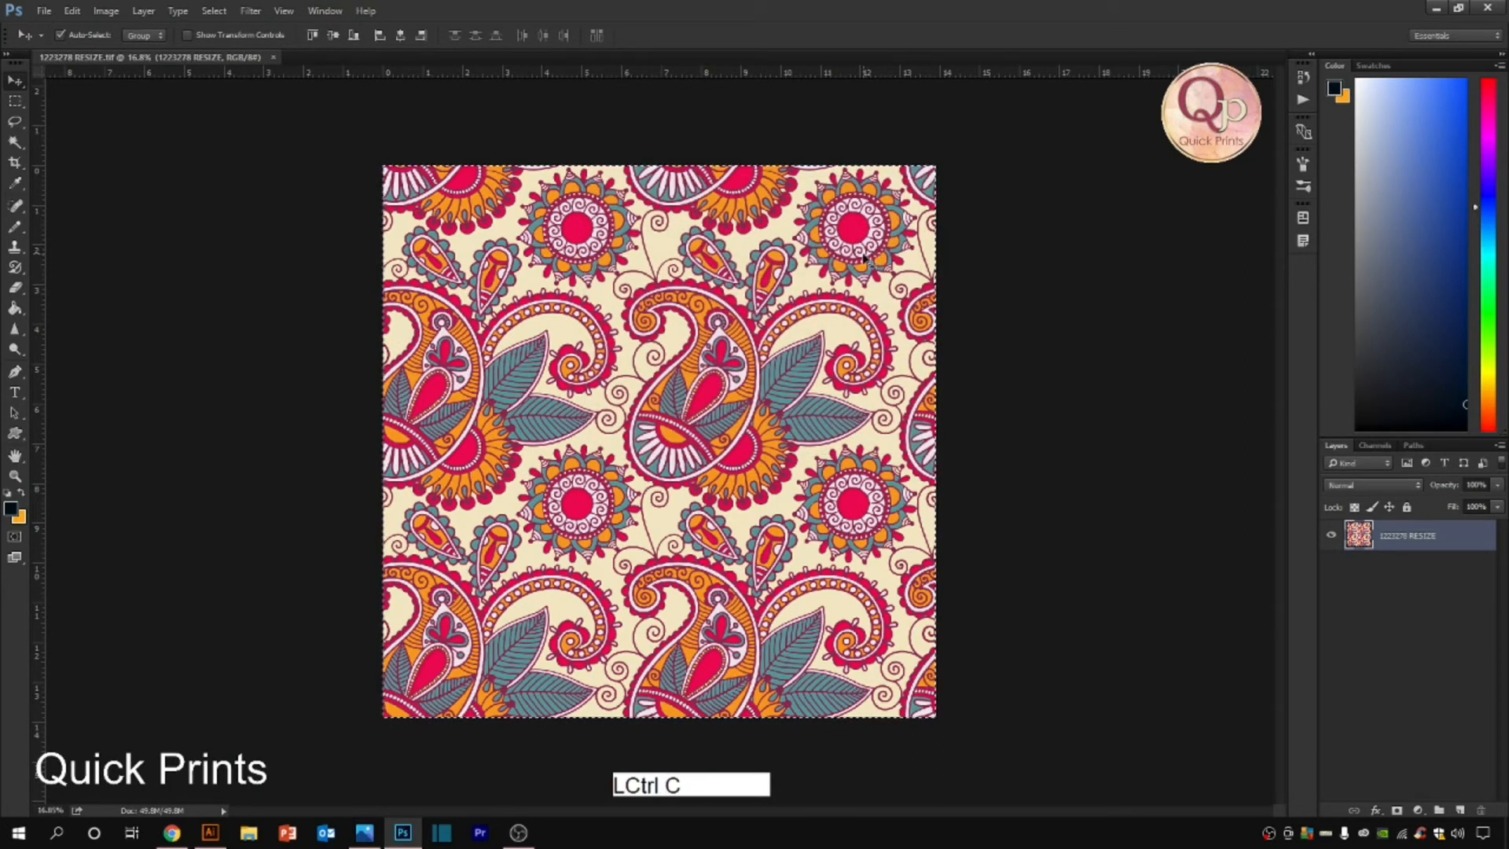
Step: Enlarge the canvas to 40 by 40 inches, anchoring the existing pattern in its upper-left corner
key(ctrl+alt+c)
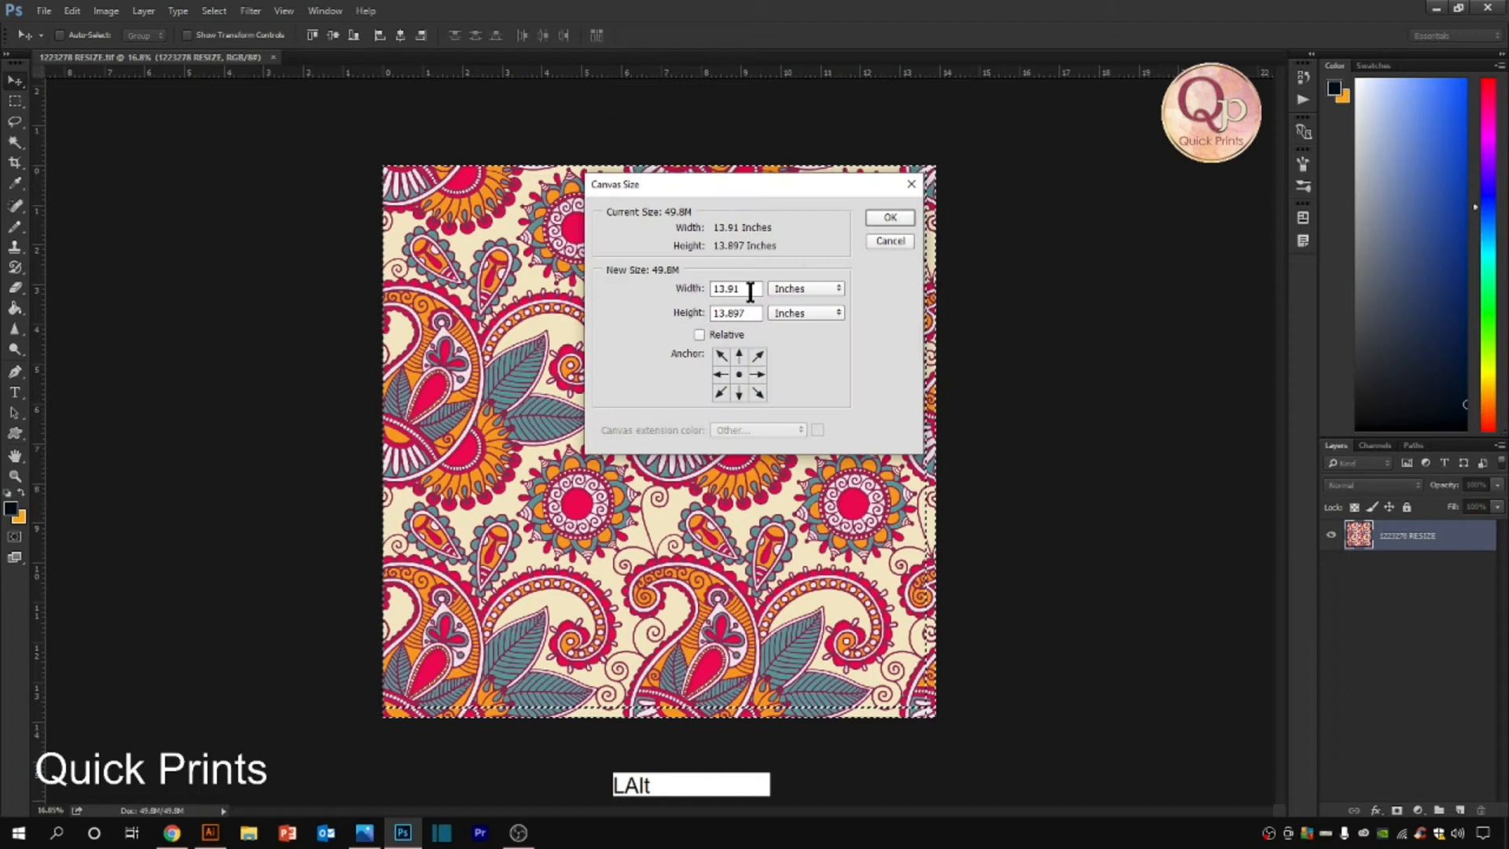
double_click(751, 292)
text(40)
key(Tab)
text(40)
click(723, 355)
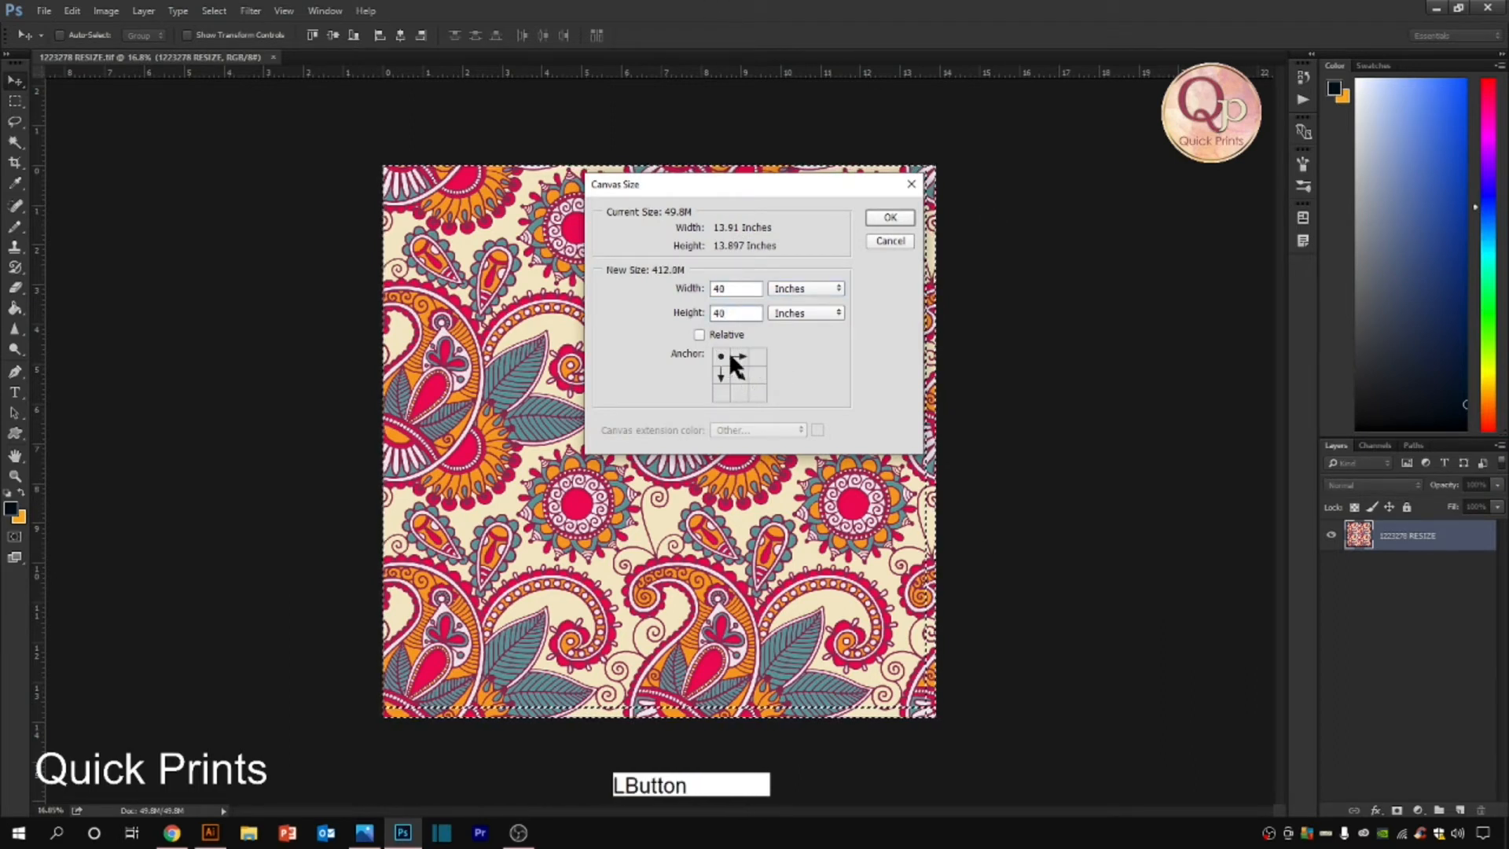
click(879, 220)
key(ctrl+0)
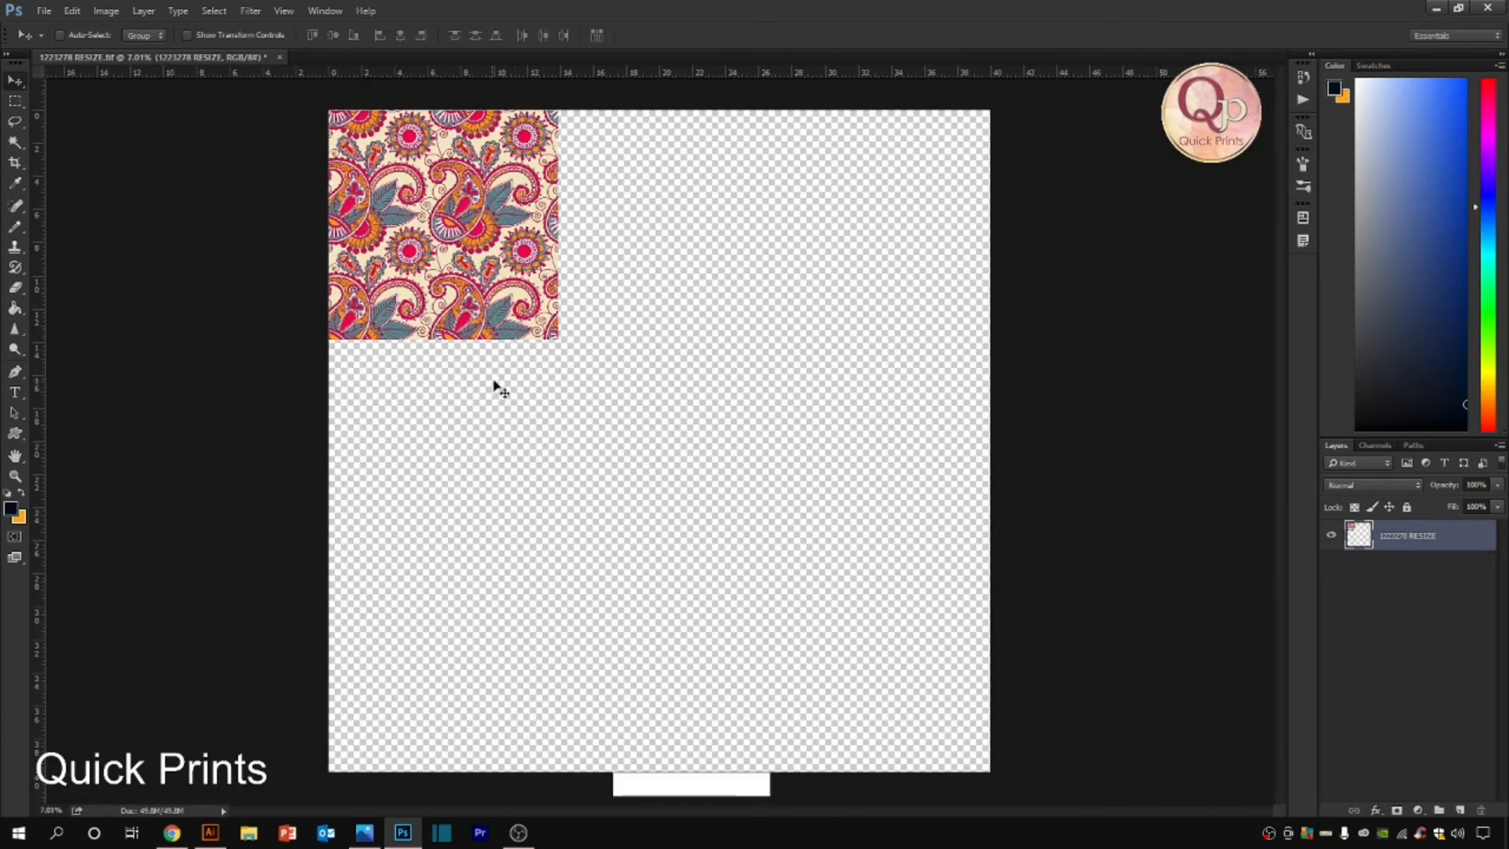
Step: Paste the copied pattern and duplicate it to form a two-by-two grid of tiles separated by narrow gaps
scroll(496, 385, down, 1)
key(ctrl+v)
key(ctrl+t)
drag(666, 460, 512, 472)
double_click(674, 488)
key(ctrl+t)
double_click(567, 469)
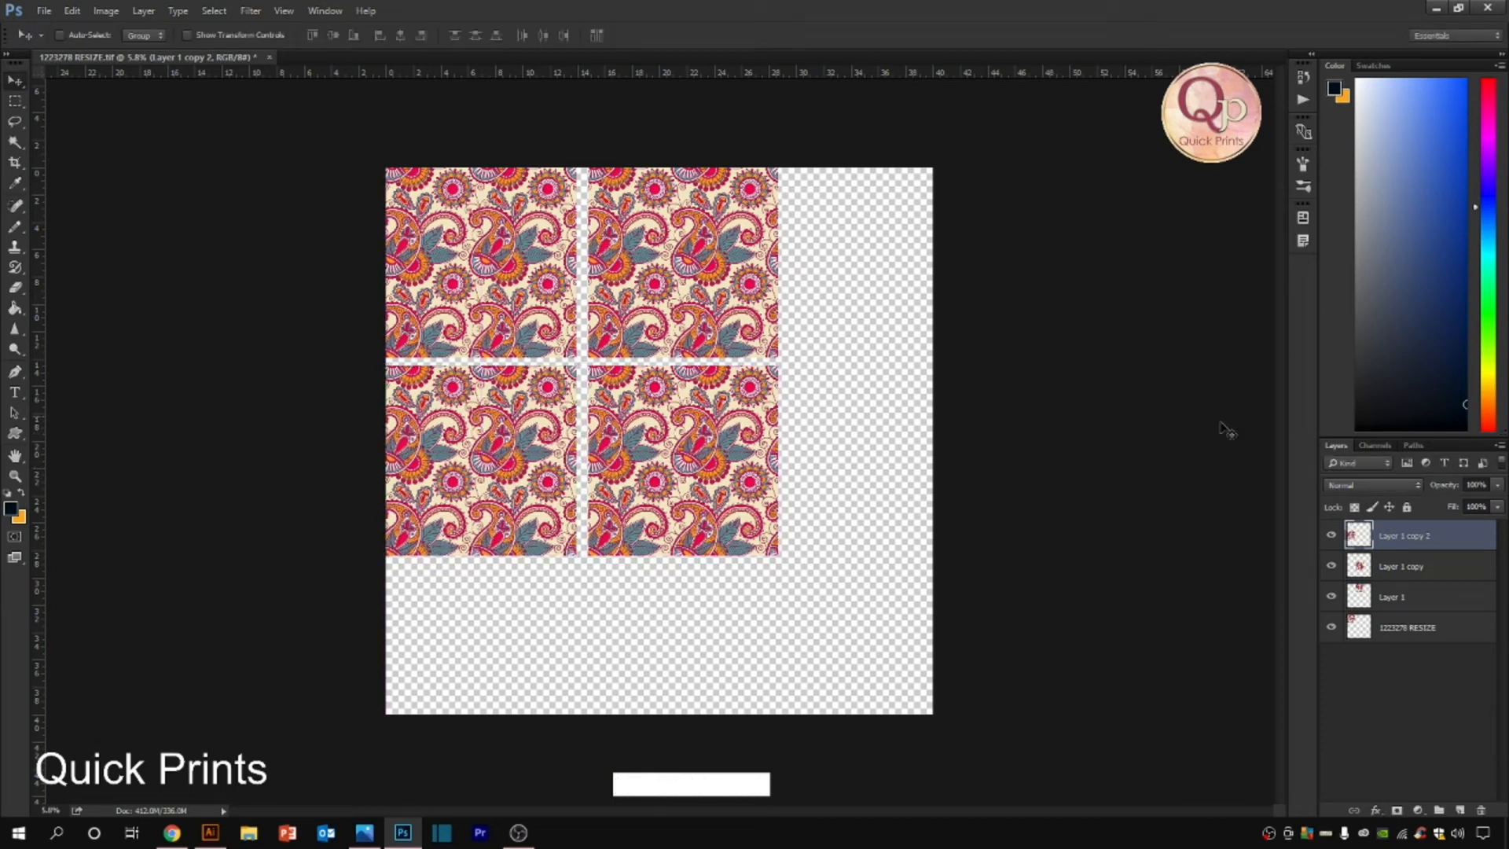
Step: Select all four pattern layers and move the whole grid down and right, clear of the canvas edges
shift+click(1424, 628)
key(ctrl+t)
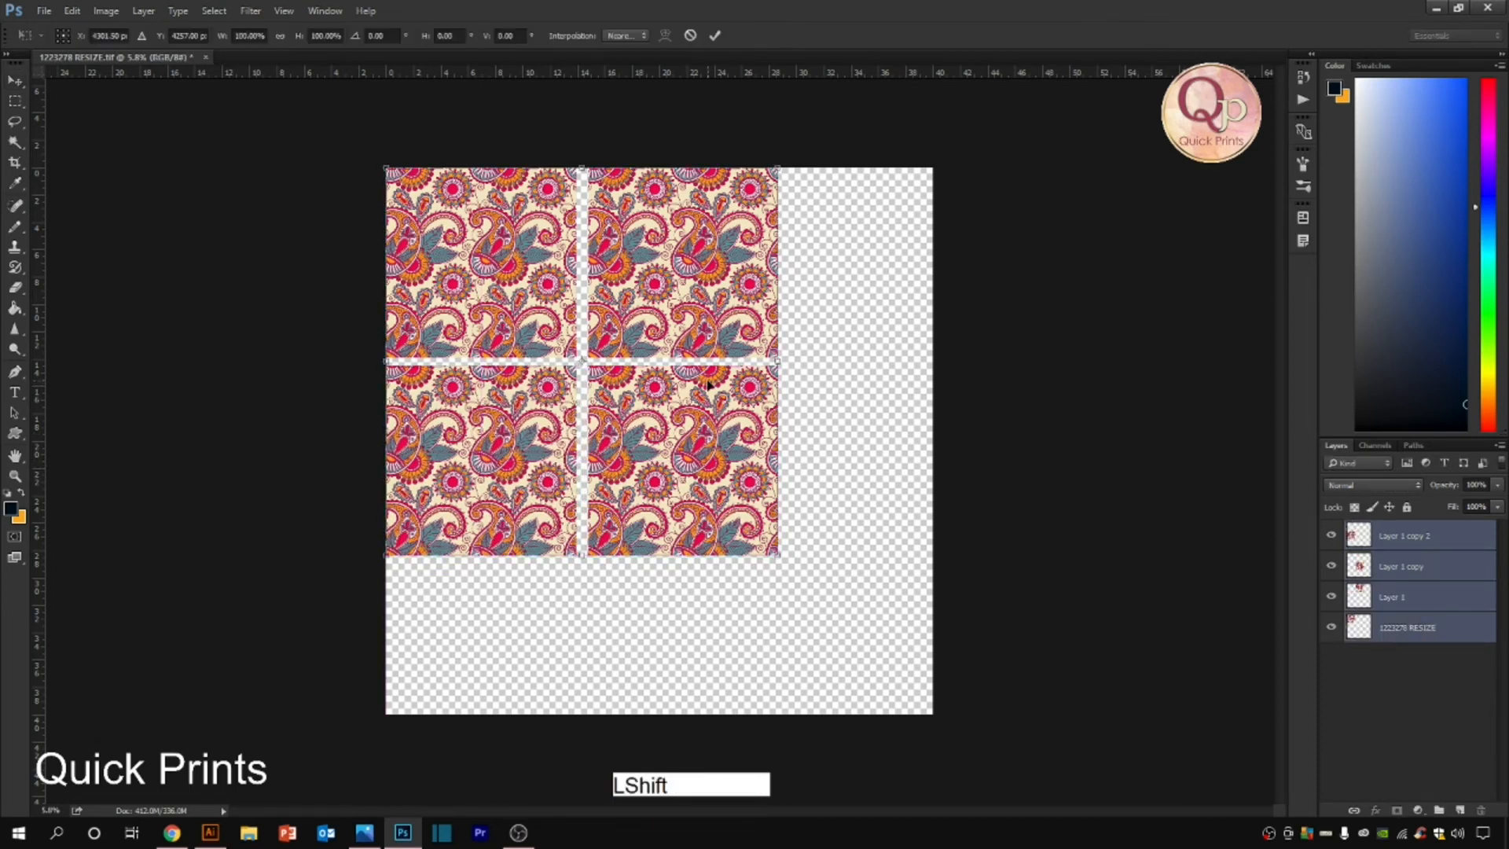
drag(707, 384, 781, 411)
double_click(778, 433)
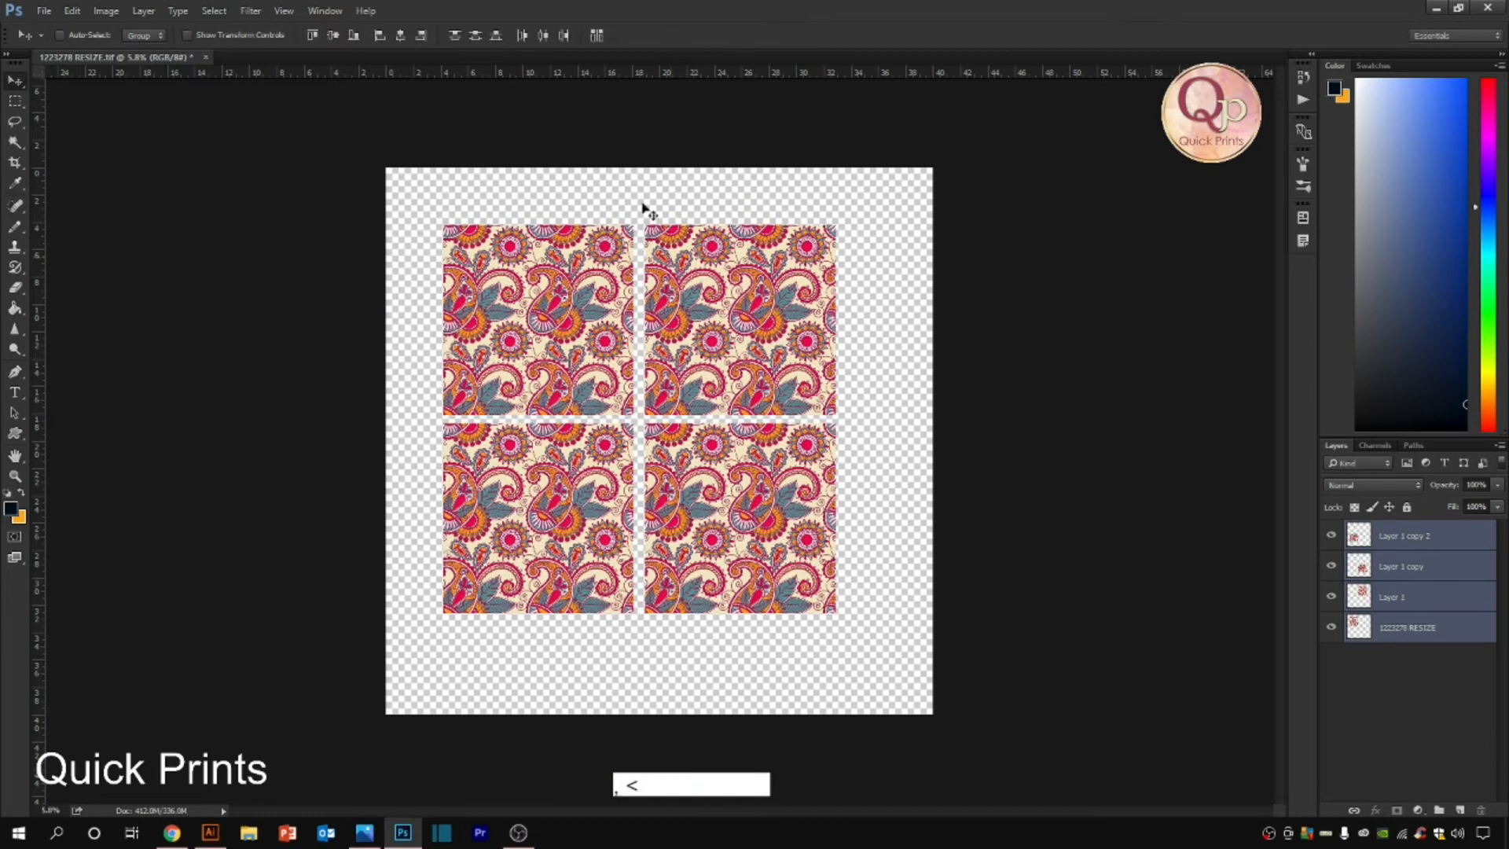
Step: Crop the canvas to a rectangular marquee slightly larger than the four tiles, flatten the image and clear the selection
key(m)
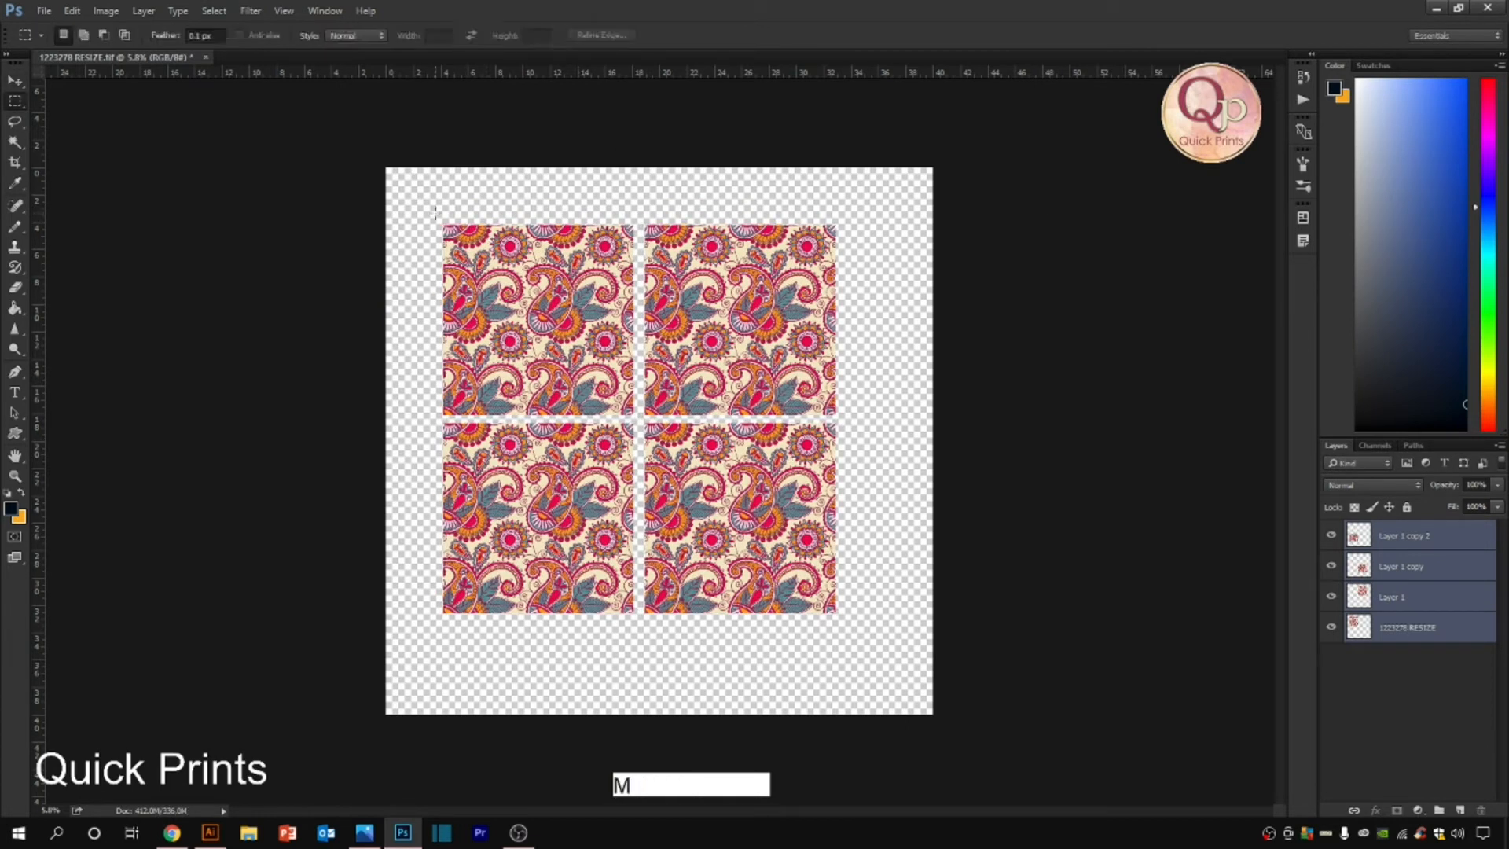
drag(434, 212, 845, 626)
key(alt+i)
key(alt+p)
key(alt+f)
key(ctrl+d)
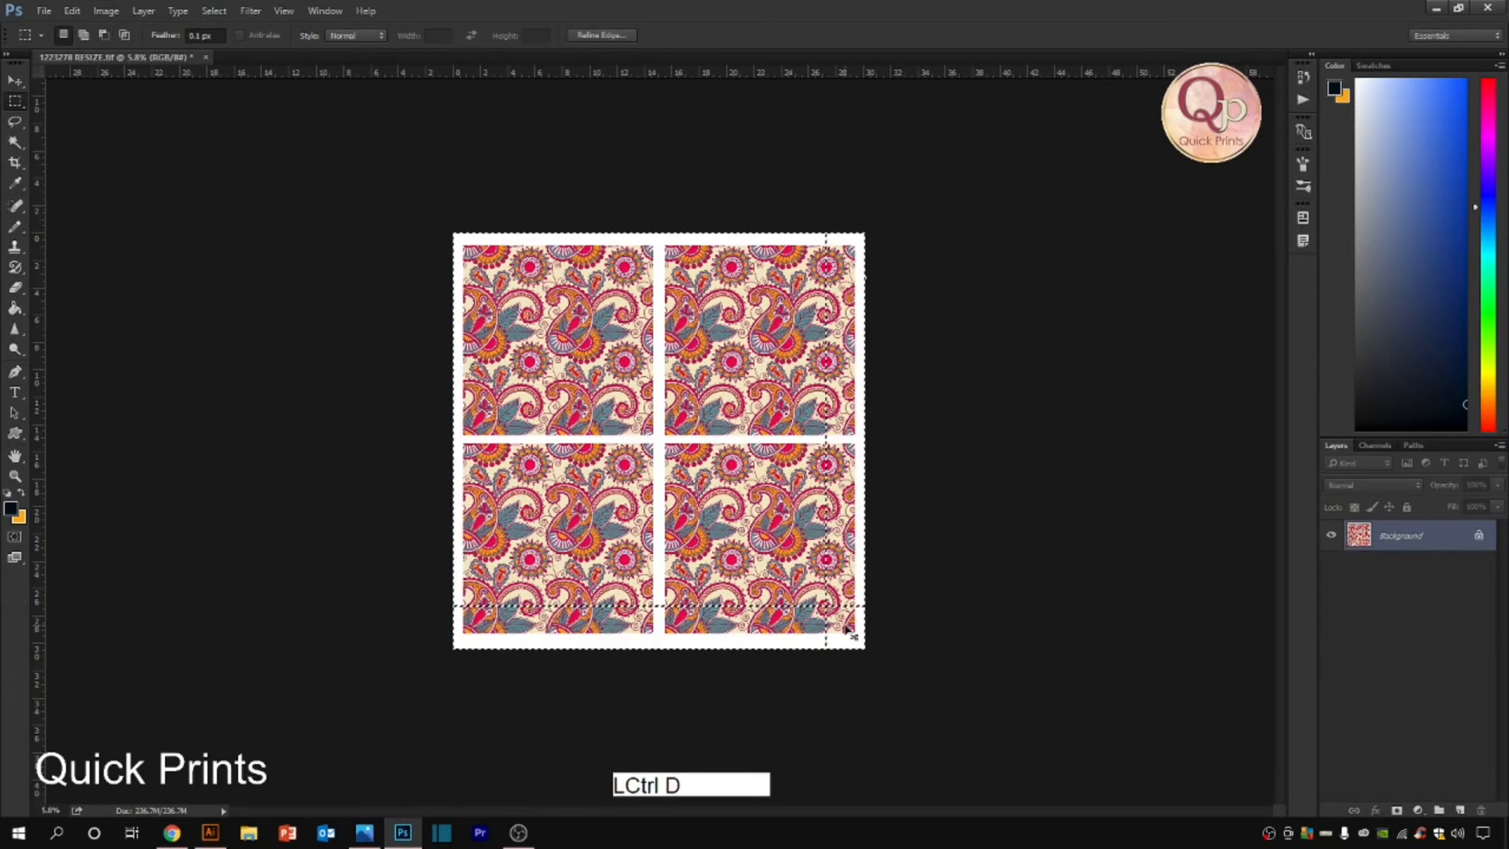
key(ctrl+0)
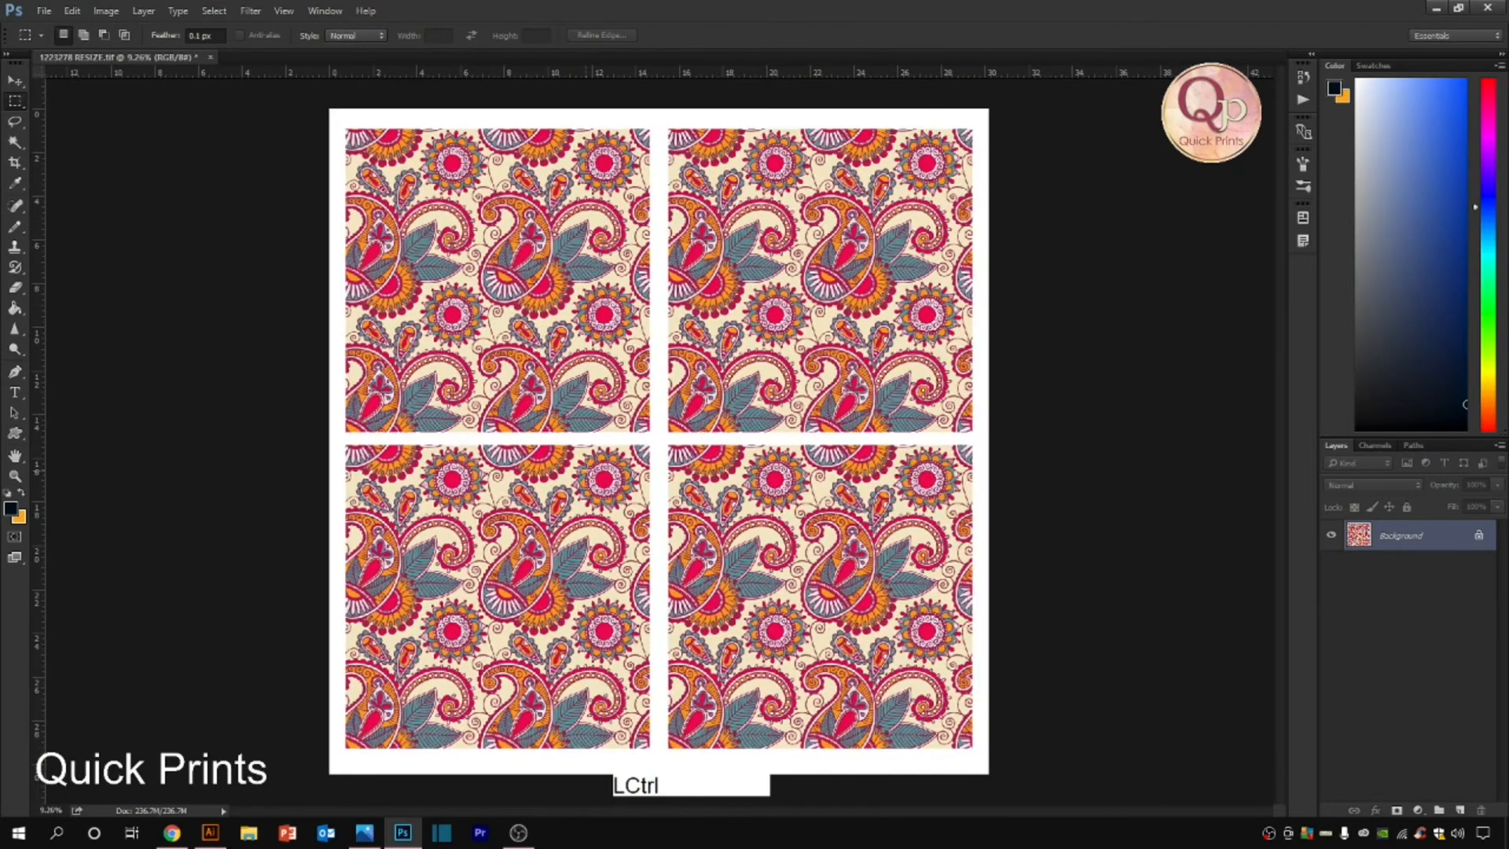
Step: Select the upper-right pattern tile with a rectangular marquee slightly larger than the tile
key(ctrl+f)
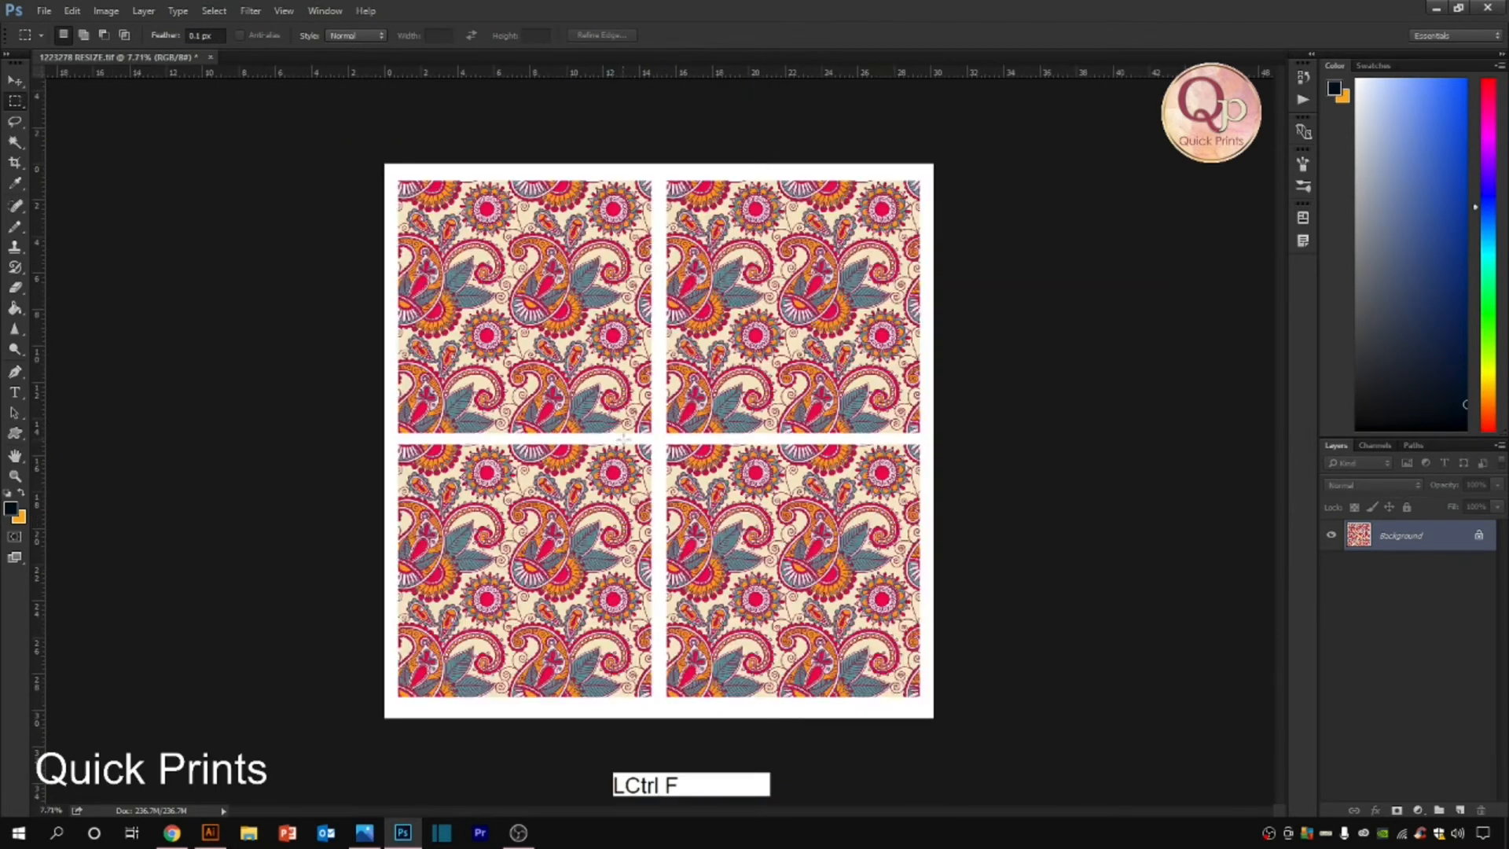
key(ctrl+0)
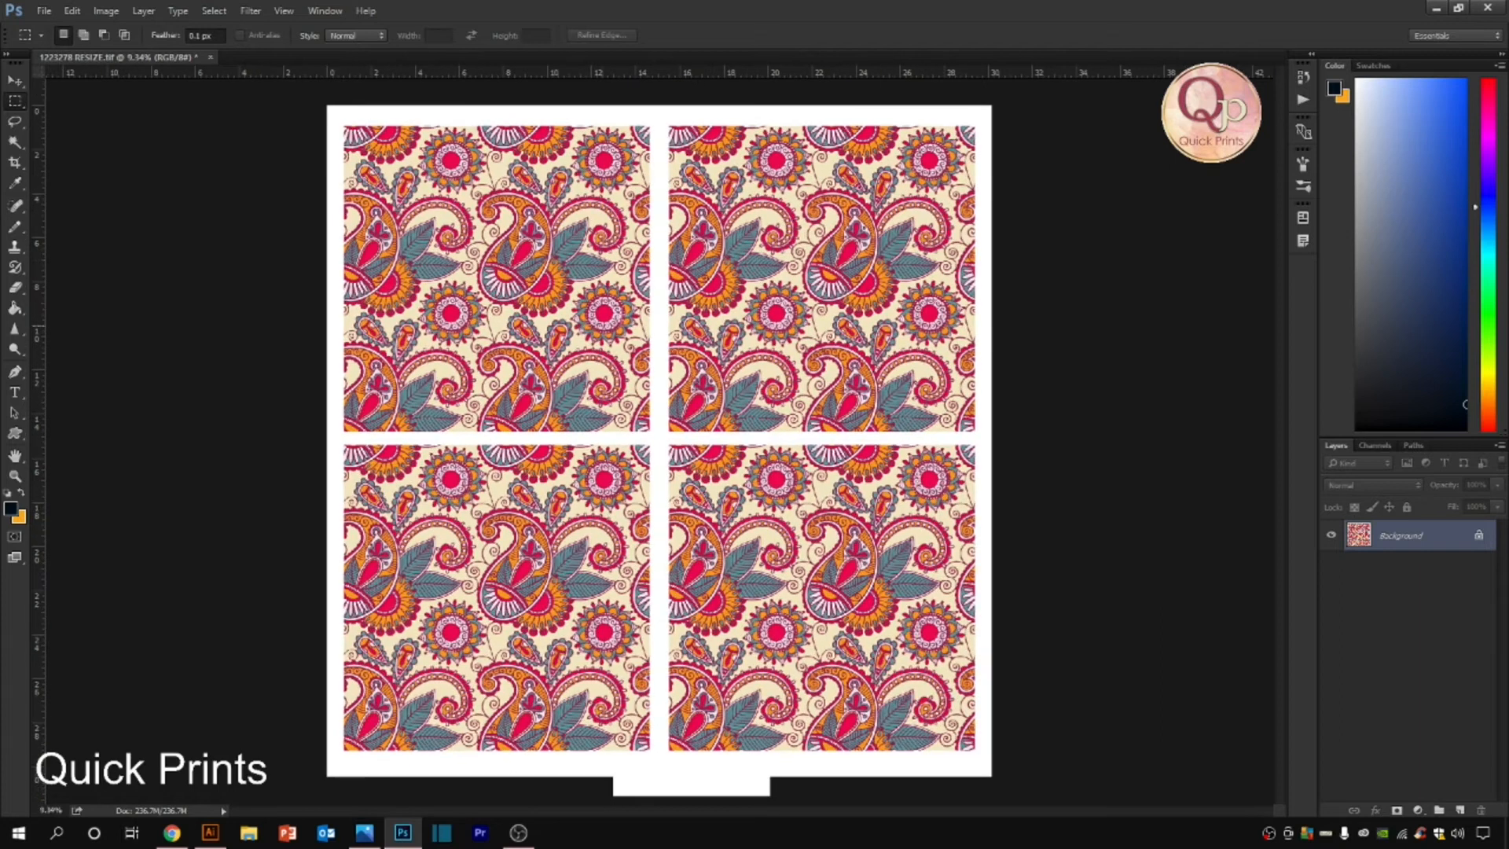
drag(666, 117, 981, 441)
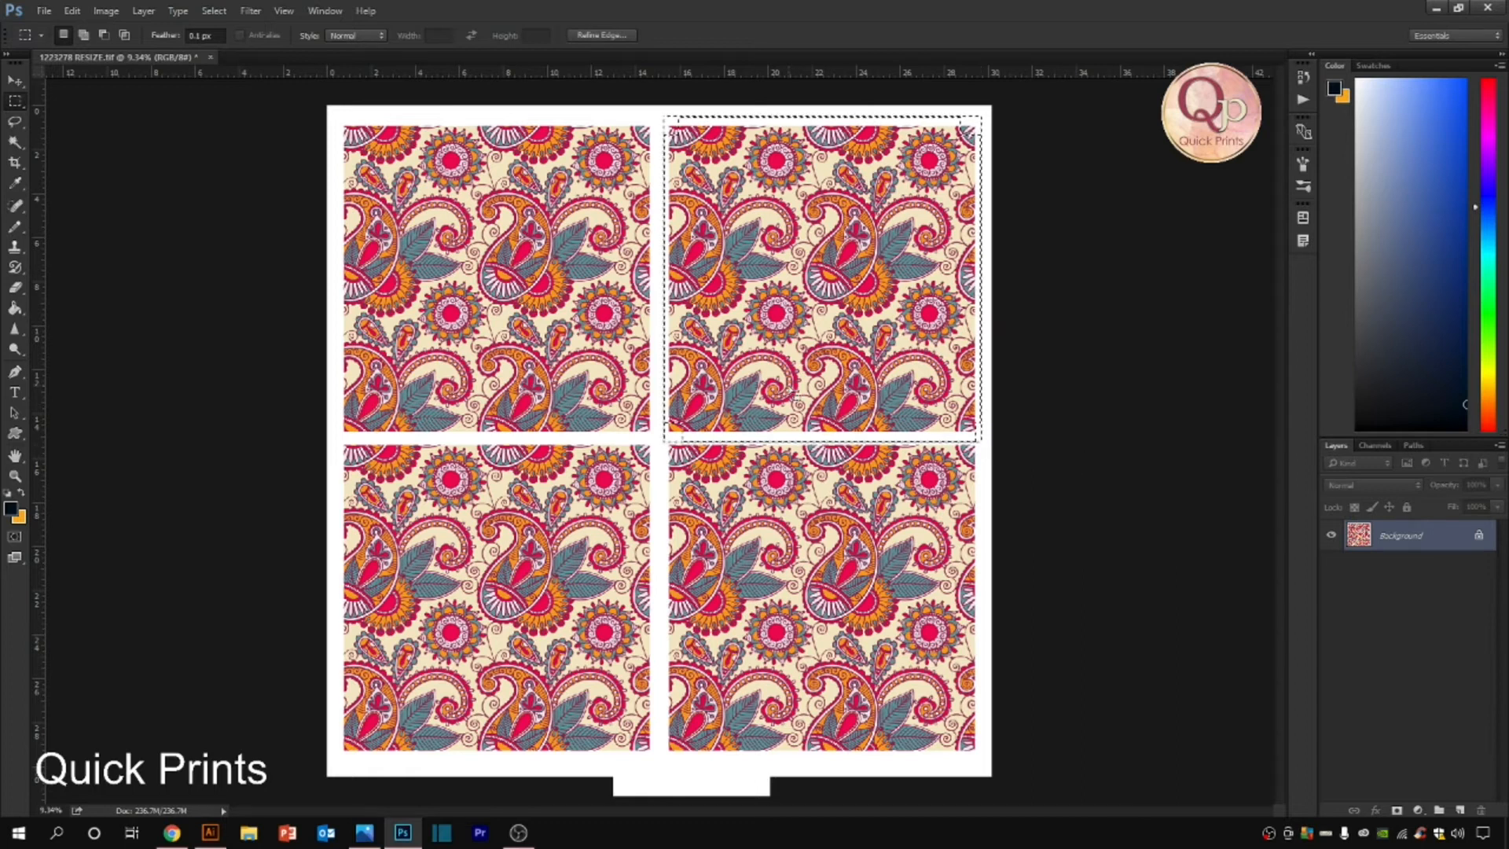
scroll(794, 397, up, 1)
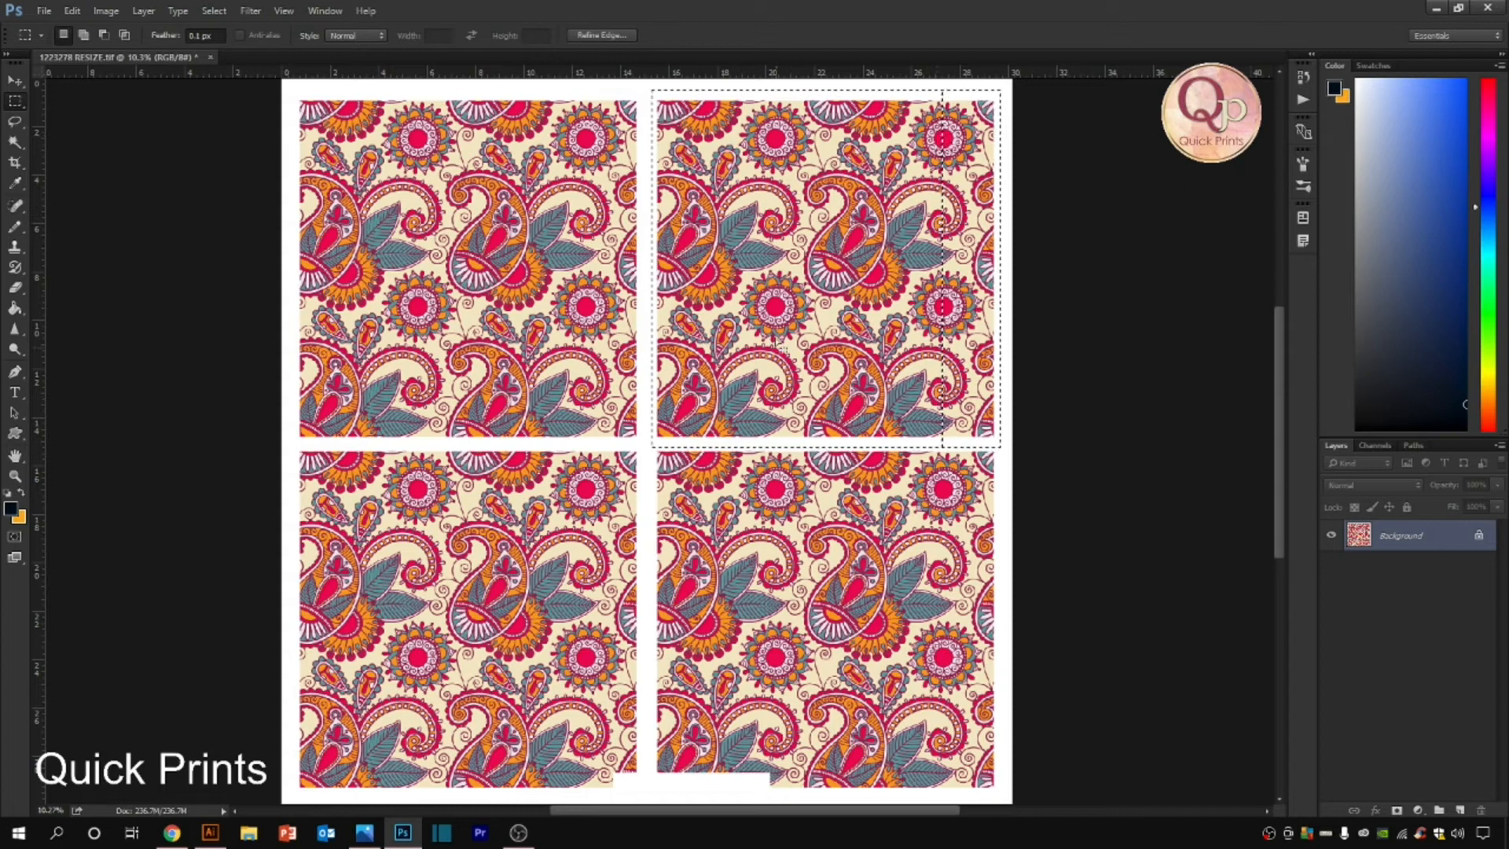
scroll(847, 319, up, 3)
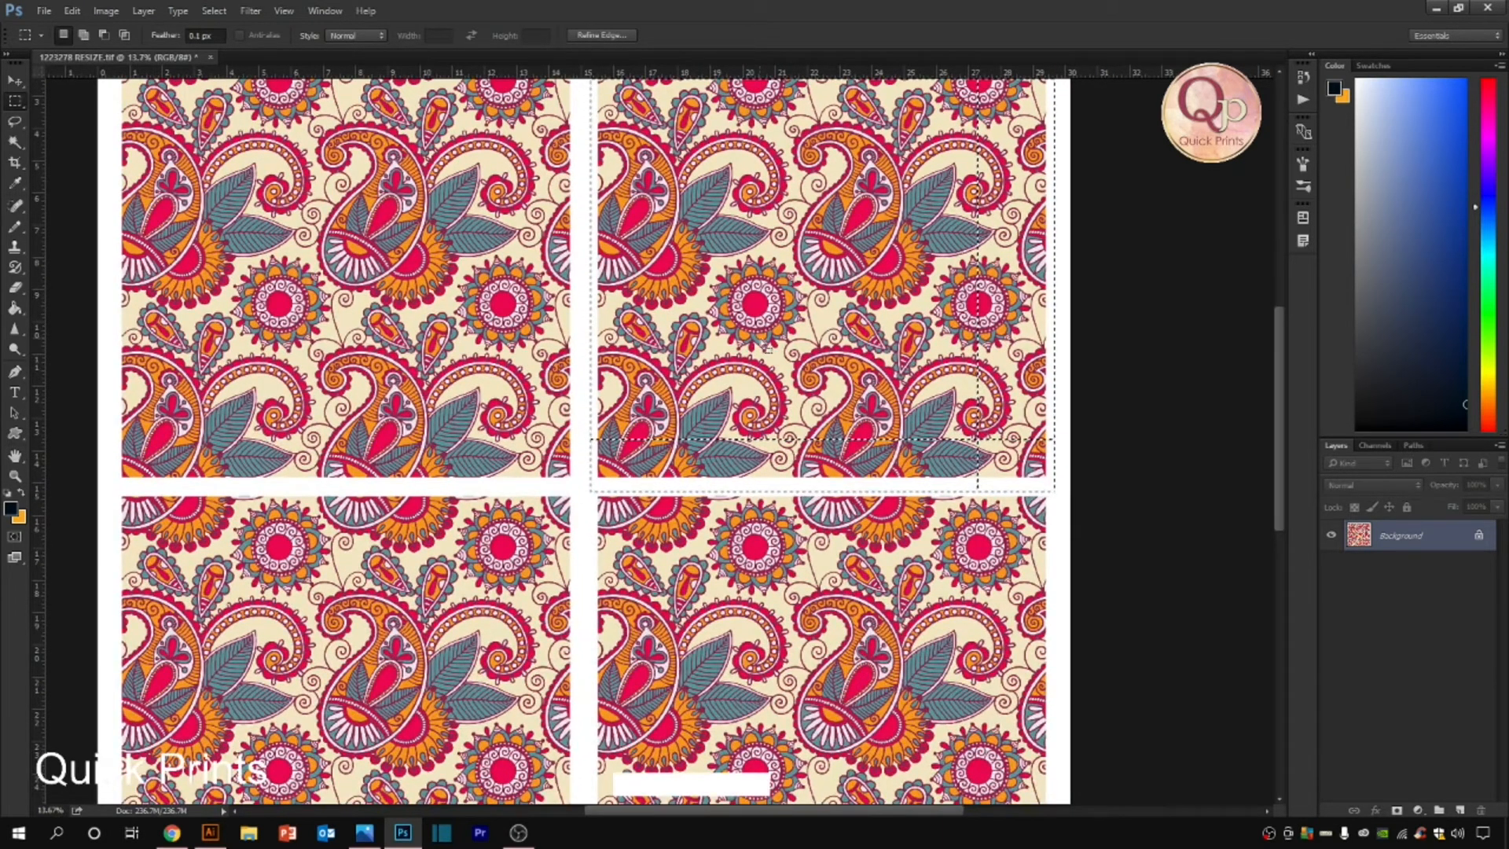
scroll(750, 438, down, 5)
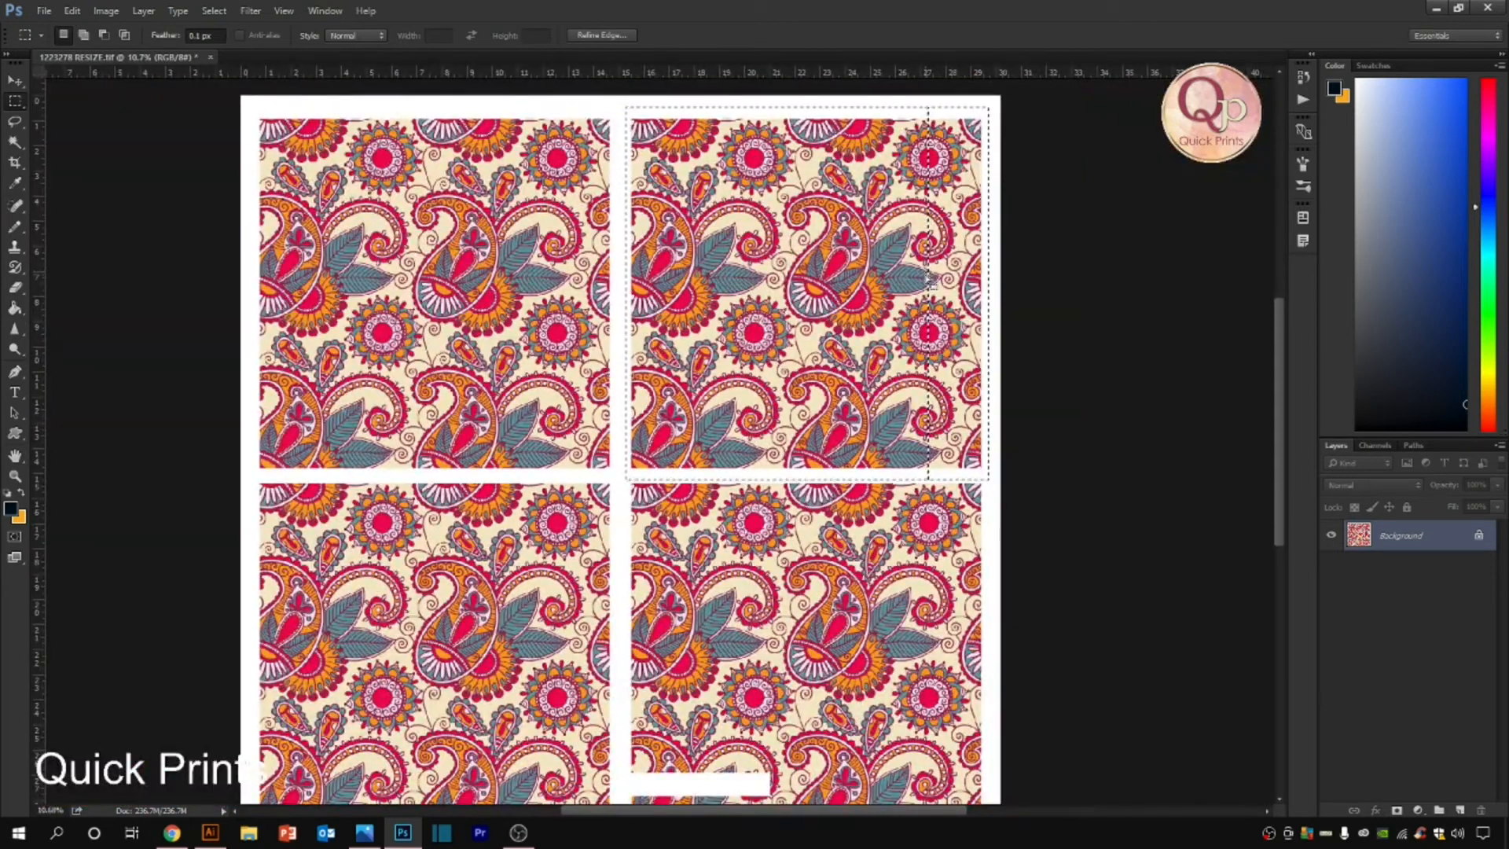
Step: Set the foreground colour to navy #192b54
click(12, 510)
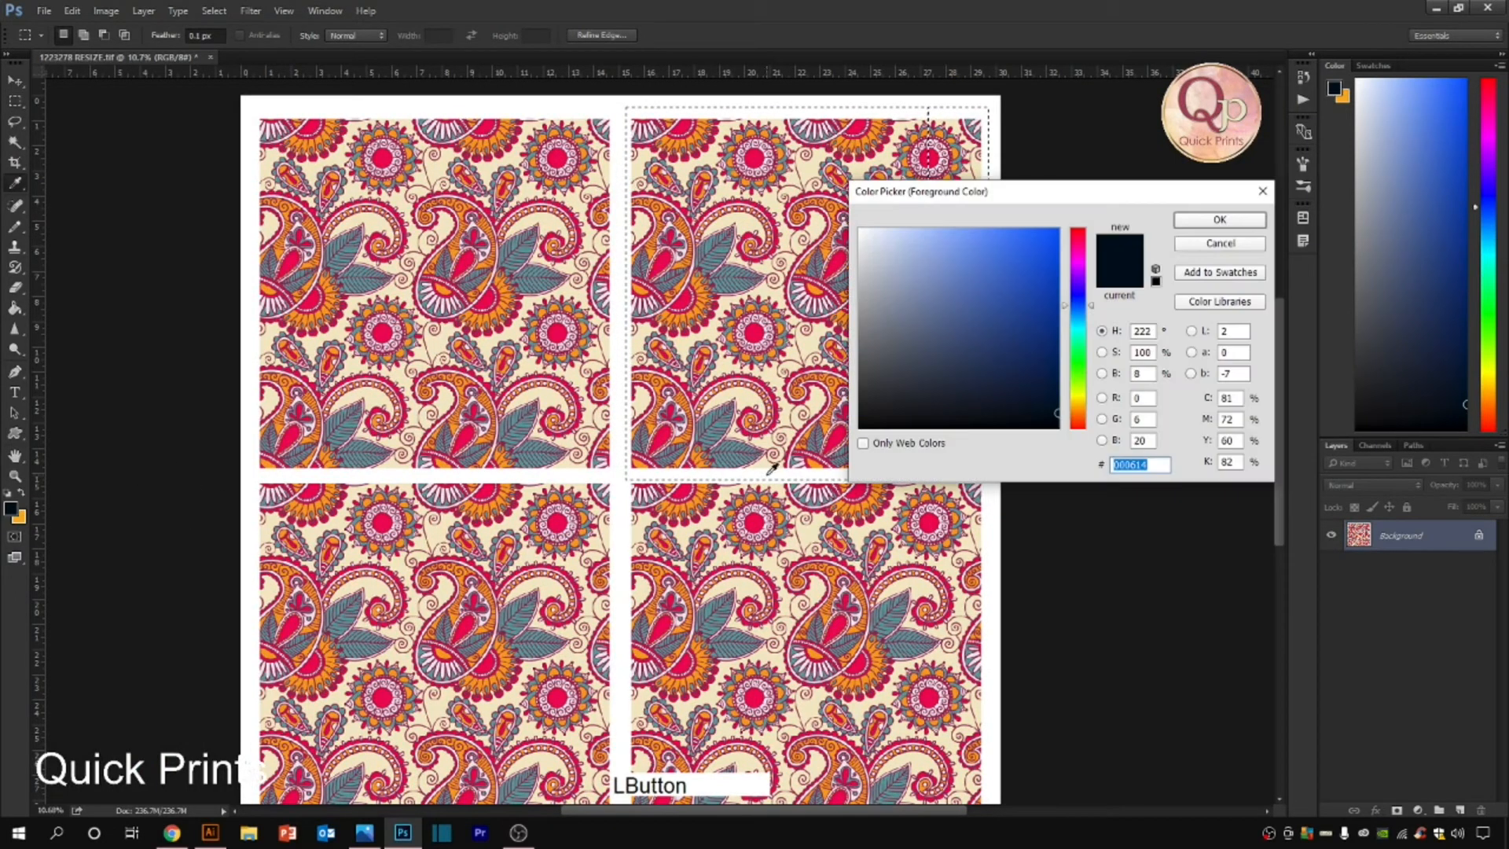
click(1003, 379)
click(998, 362)
click(1196, 220)
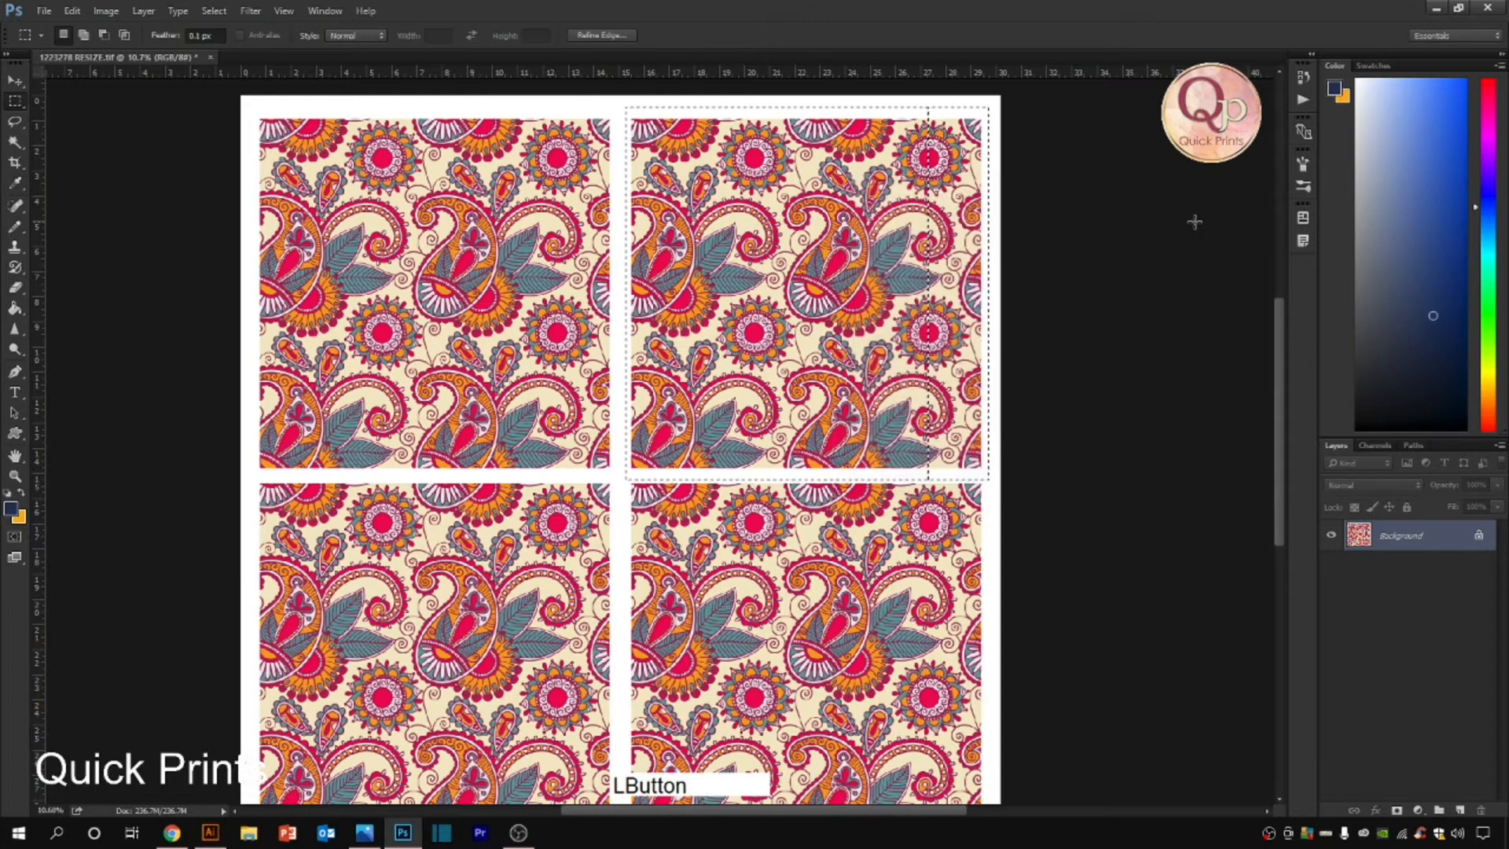
Step: Try filling the selected tile's cream background with navy using the Paint Bucket at tolerance 1, and undo the fill
key(g)
click(776, 302)
key(ctrl+d)
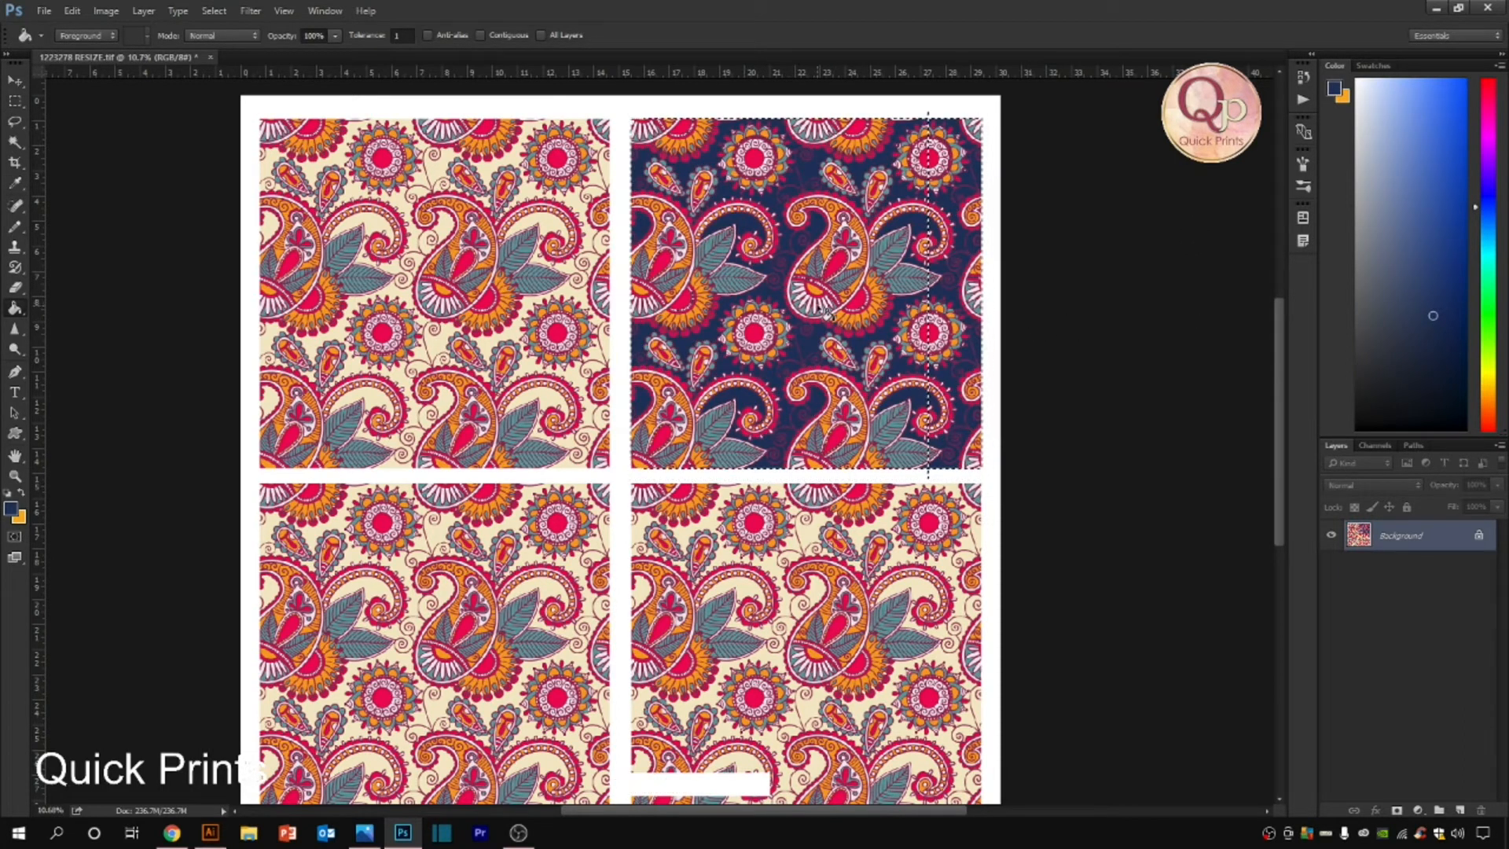
scroll(818, 308, up, 4)
key(ctrl+alt+z)
scroll(716, 454, up, 1)
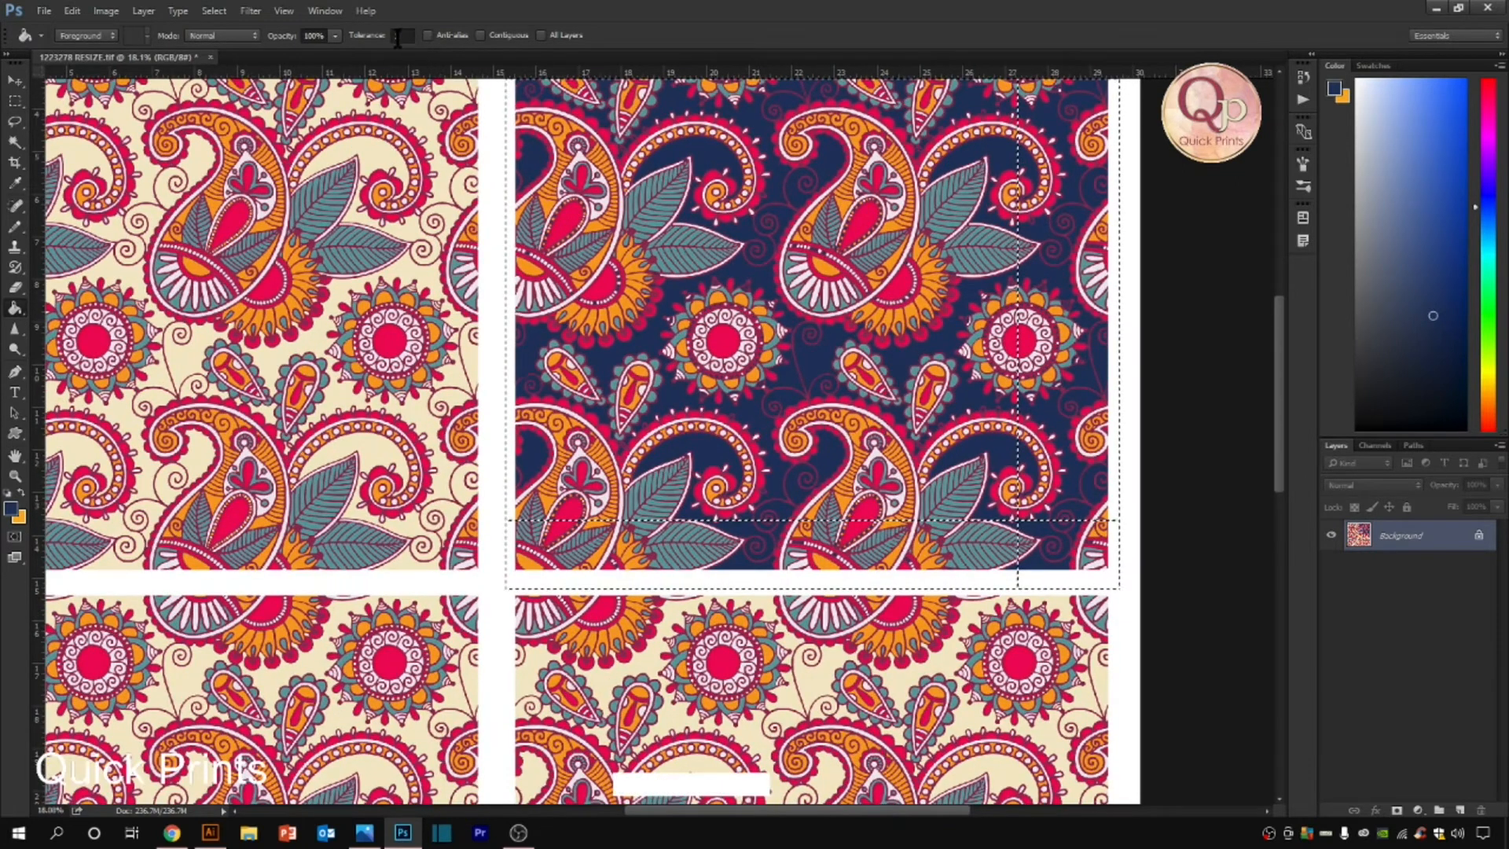
key(ctrl+space)
drag(652, 363, 990, 434)
drag(548, 364, 681, 440)
key(ctrl+alt+z)
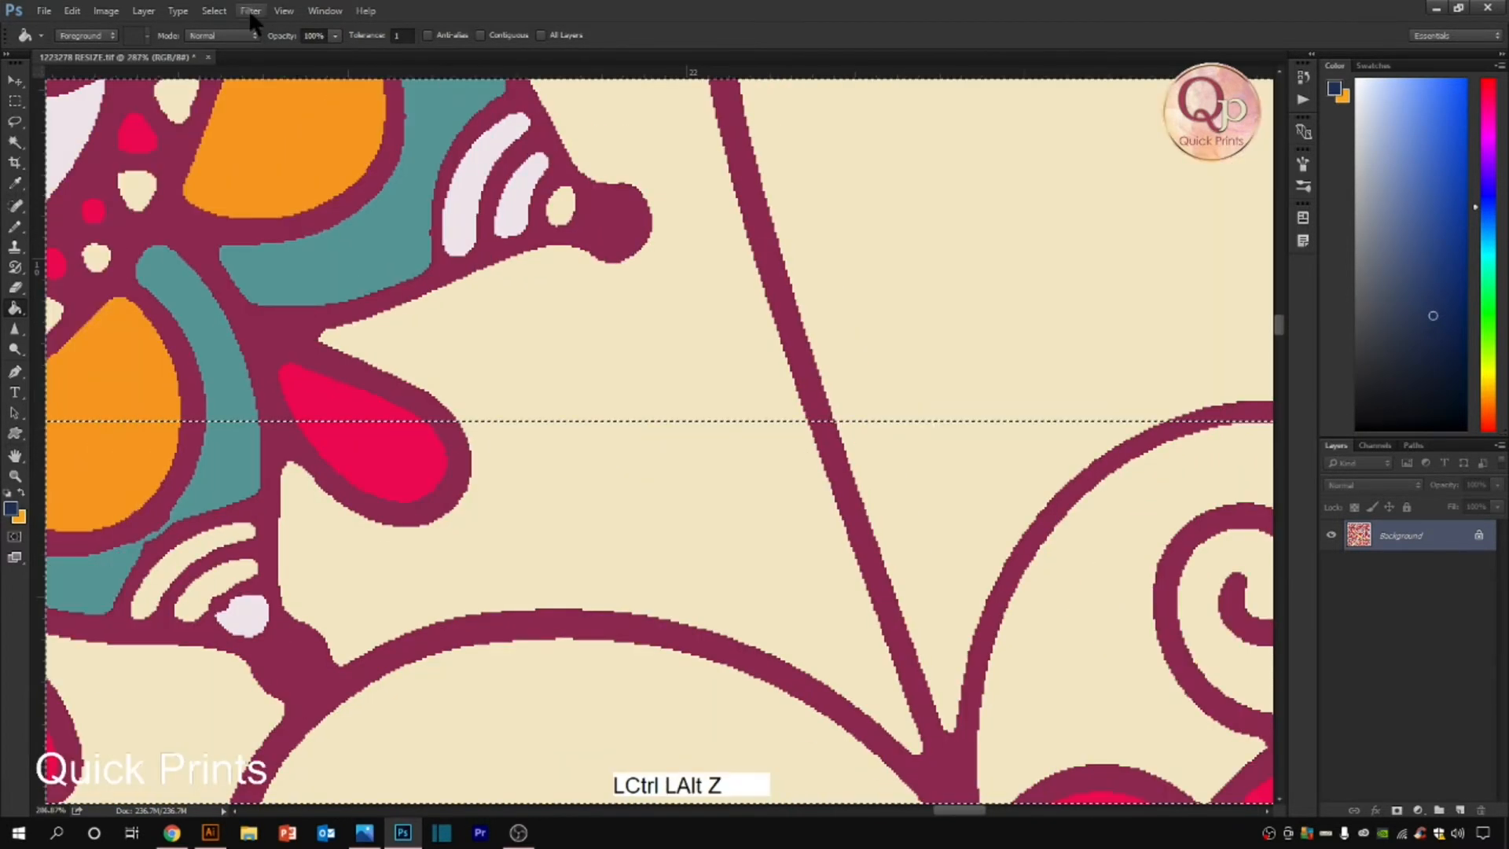
Step: Set the Paint Bucket tolerance to 0 and fill the selected tile's cream background with navy
click(400, 35)
text(0)
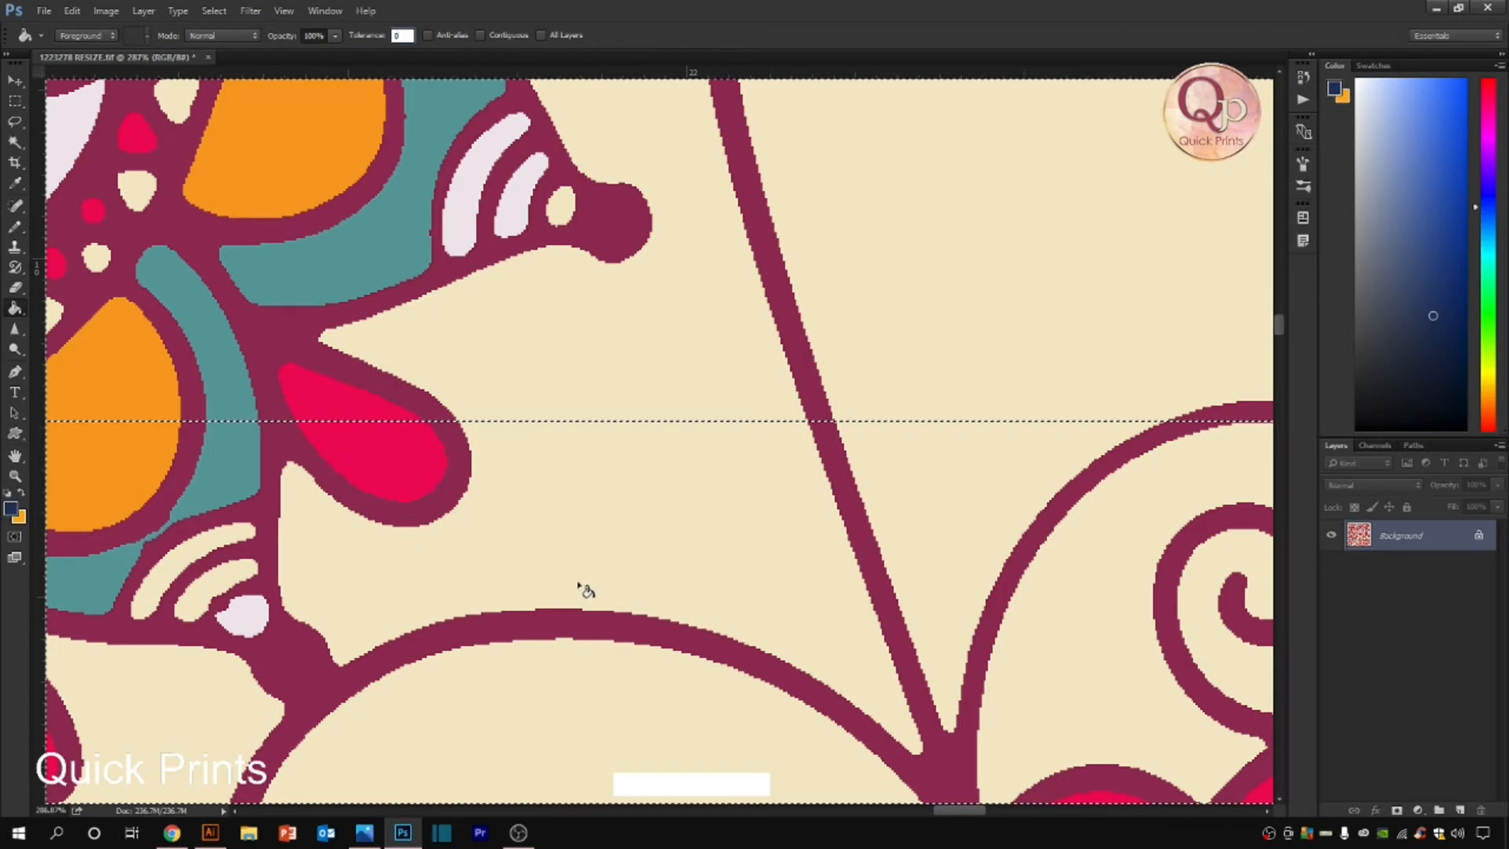
click(560, 552)
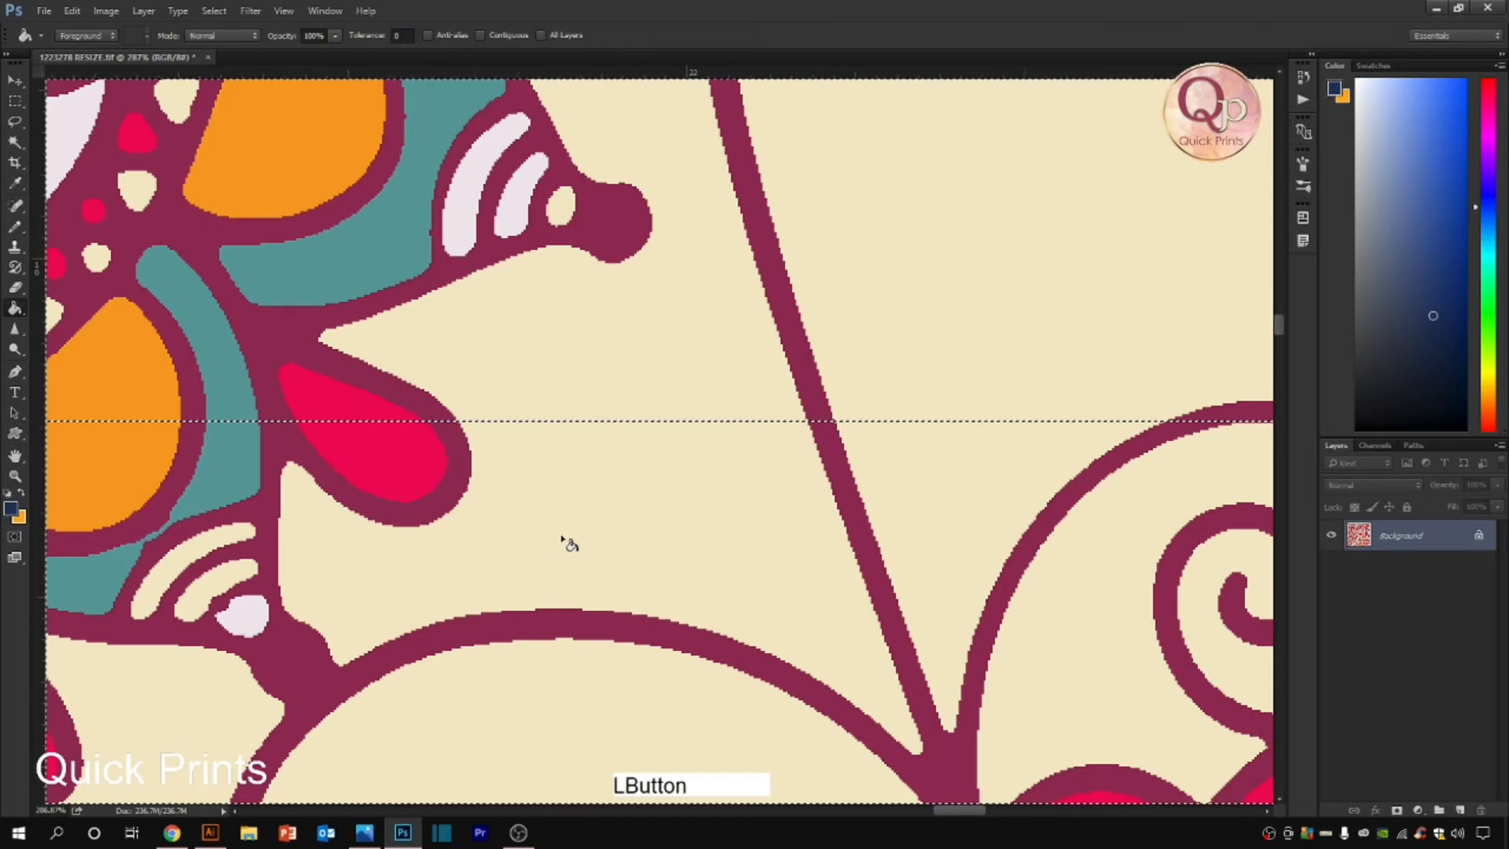
scroll(562, 552, down, 3)
key(ctrl+d)
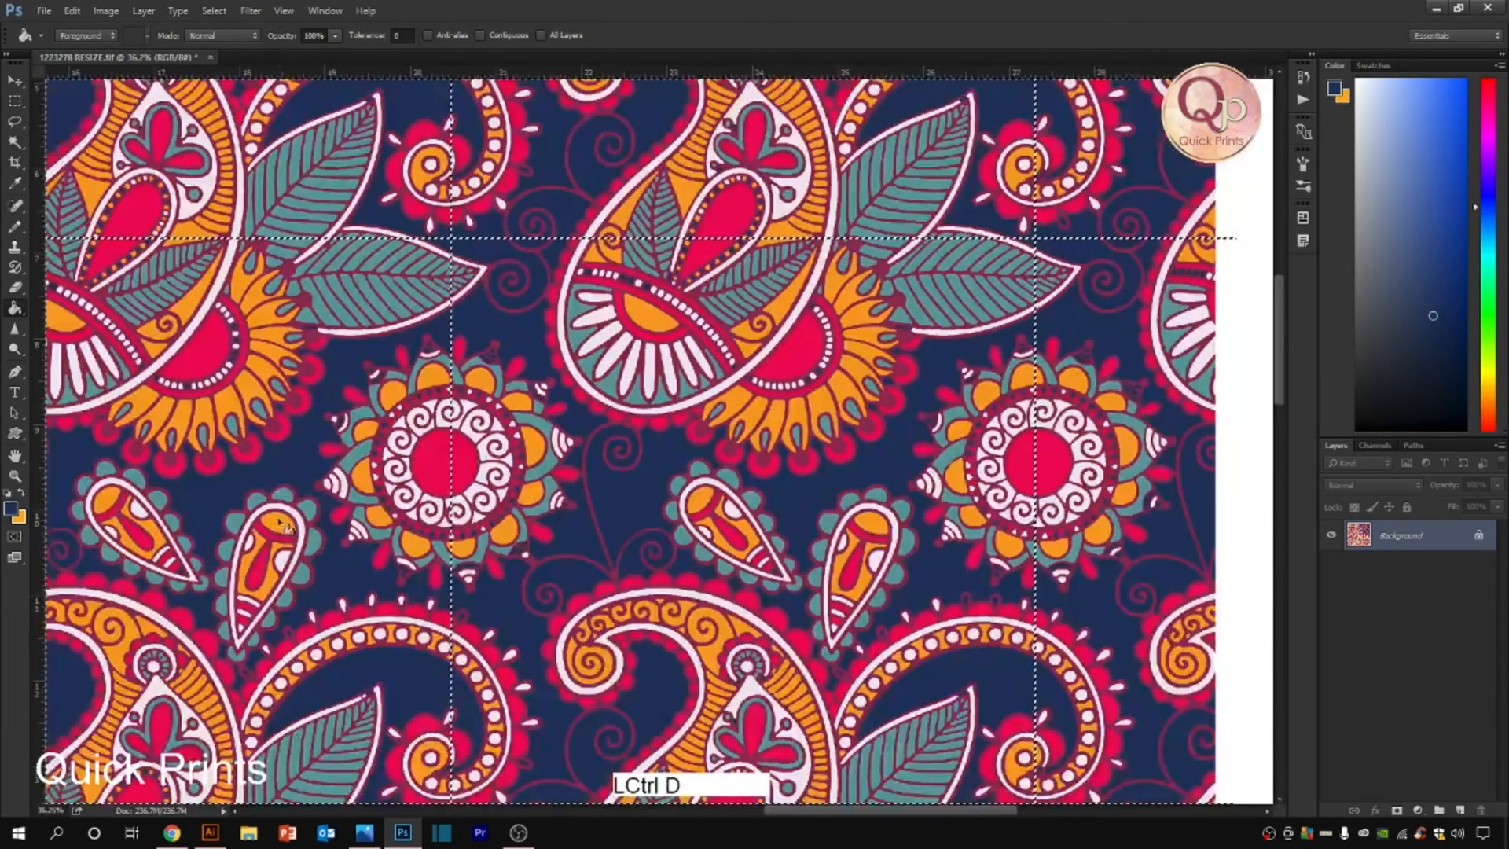
scroll(381, 487, down, 5)
key(ctrl+alt+z)
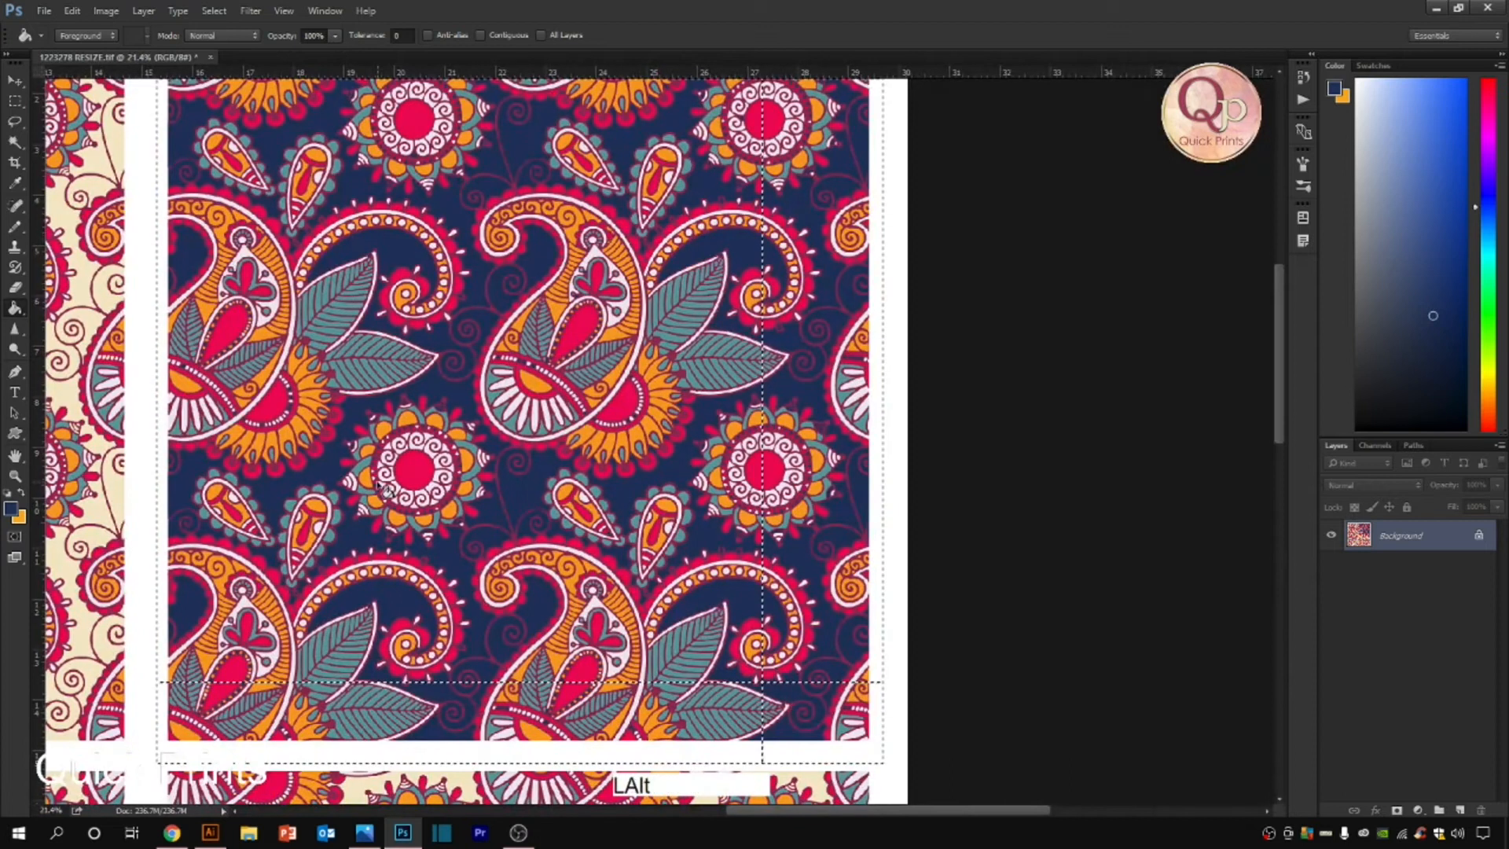
scroll(383, 487, down, 2)
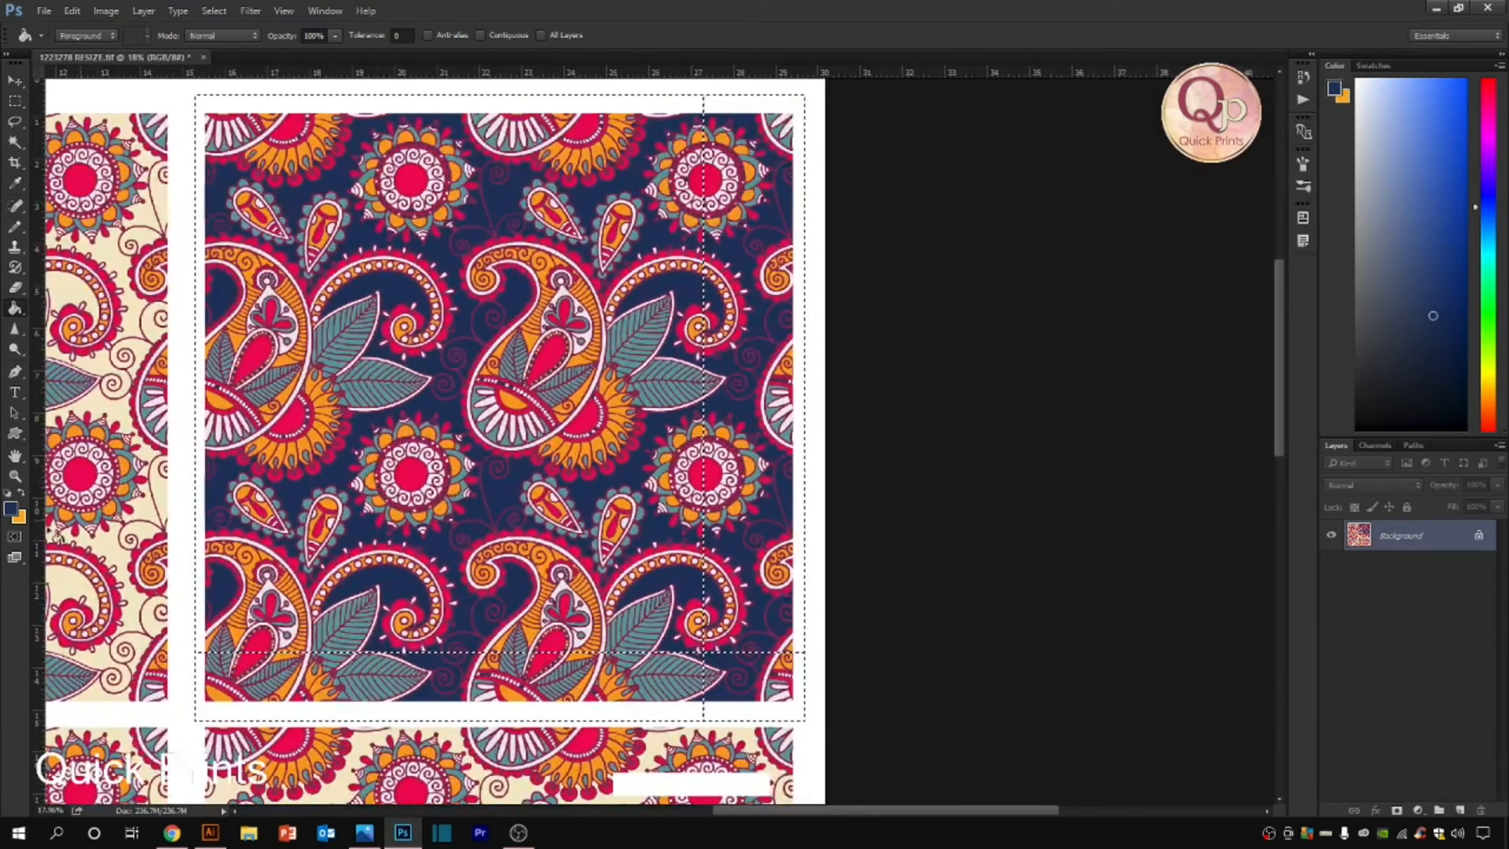
Step: Set the foreground colour to a darker navy, #0d1933, and refill the selected tile's background with it
click(11, 509)
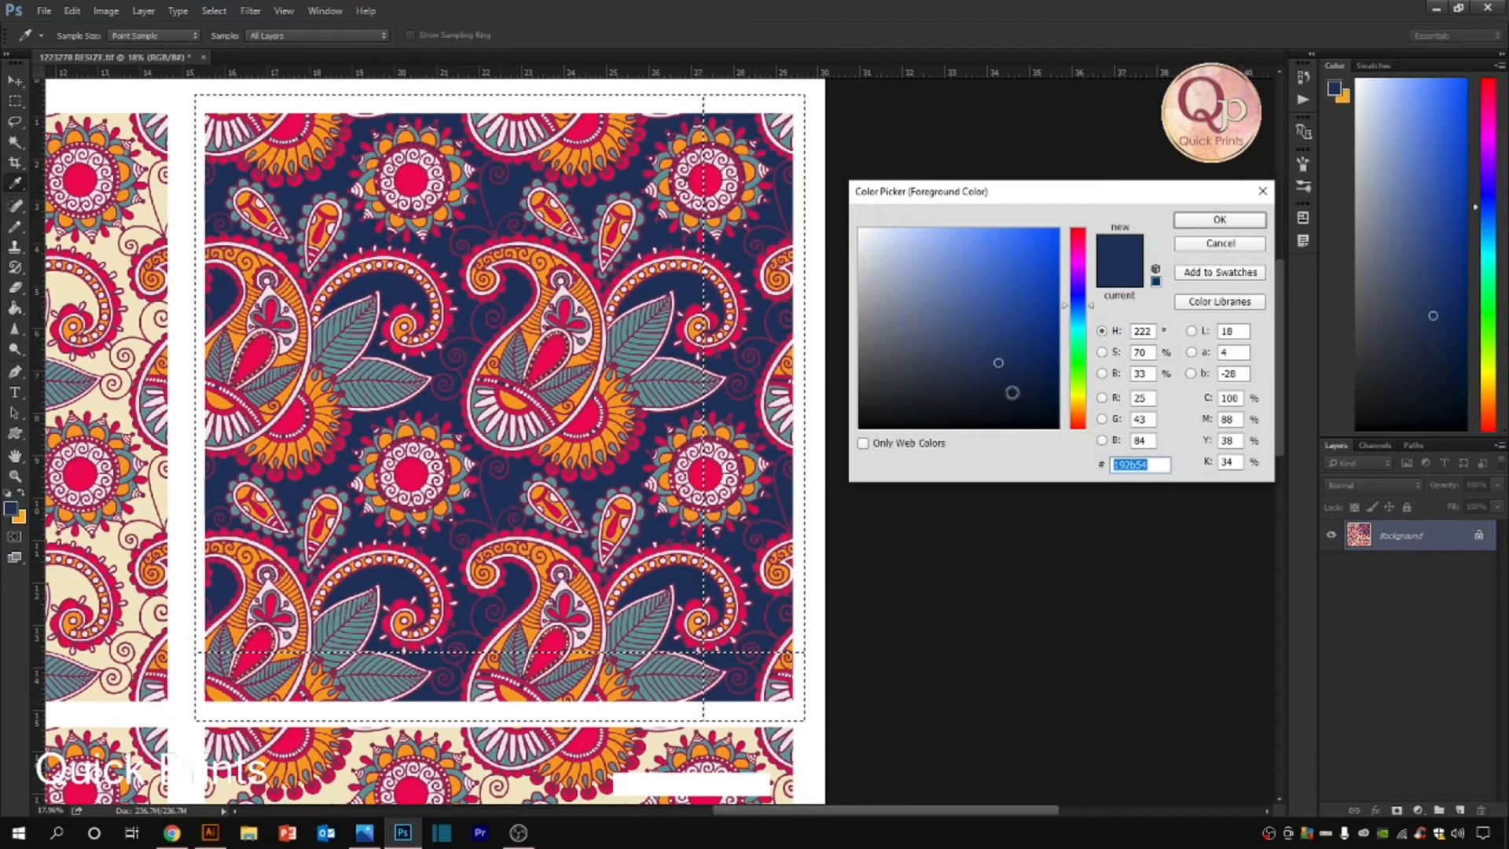
click(1007, 389)
click(1238, 221)
key(g)
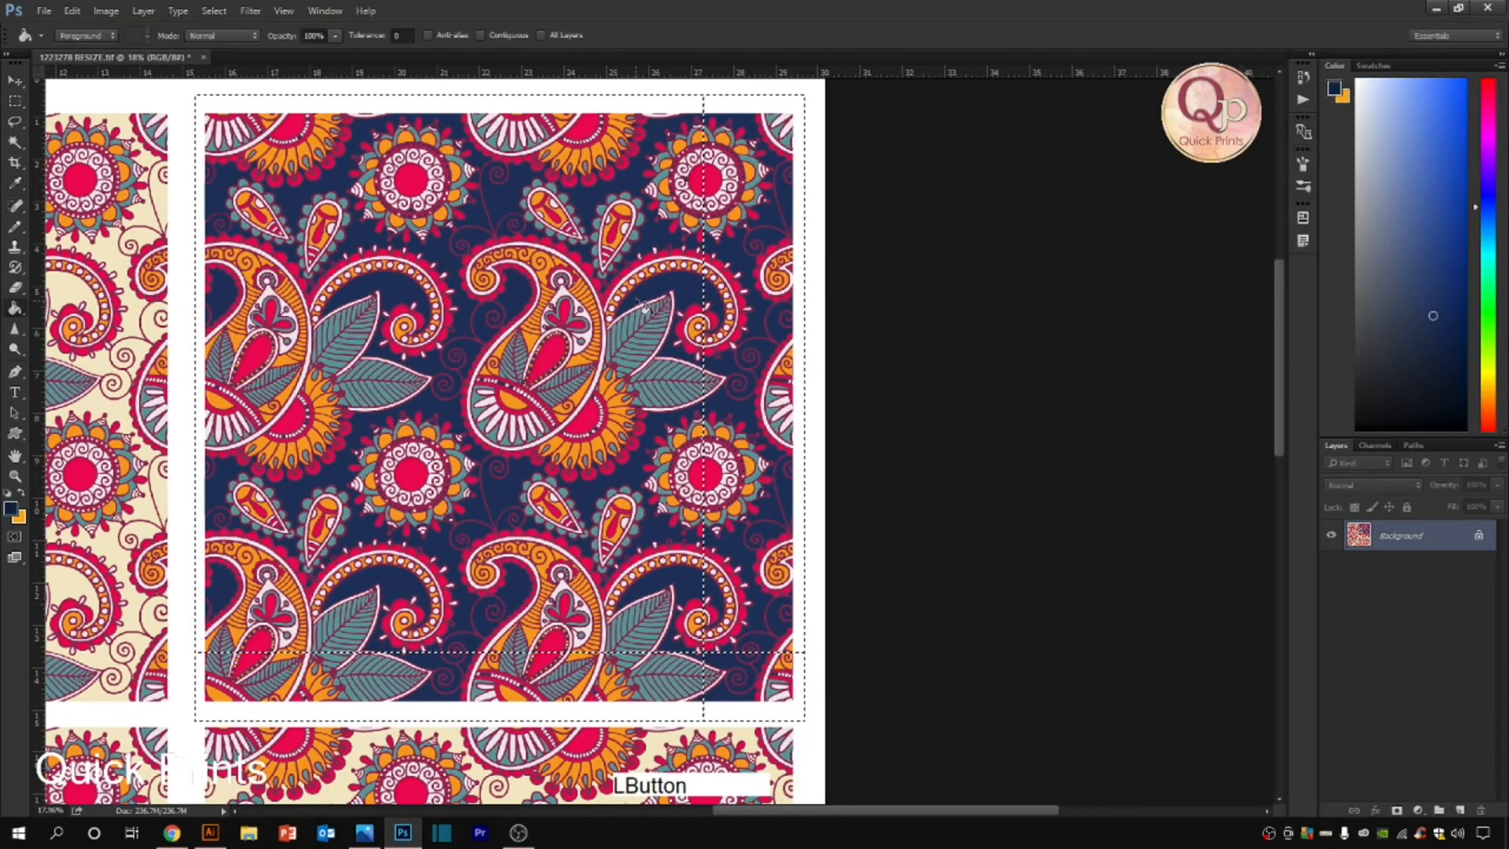
click(666, 296)
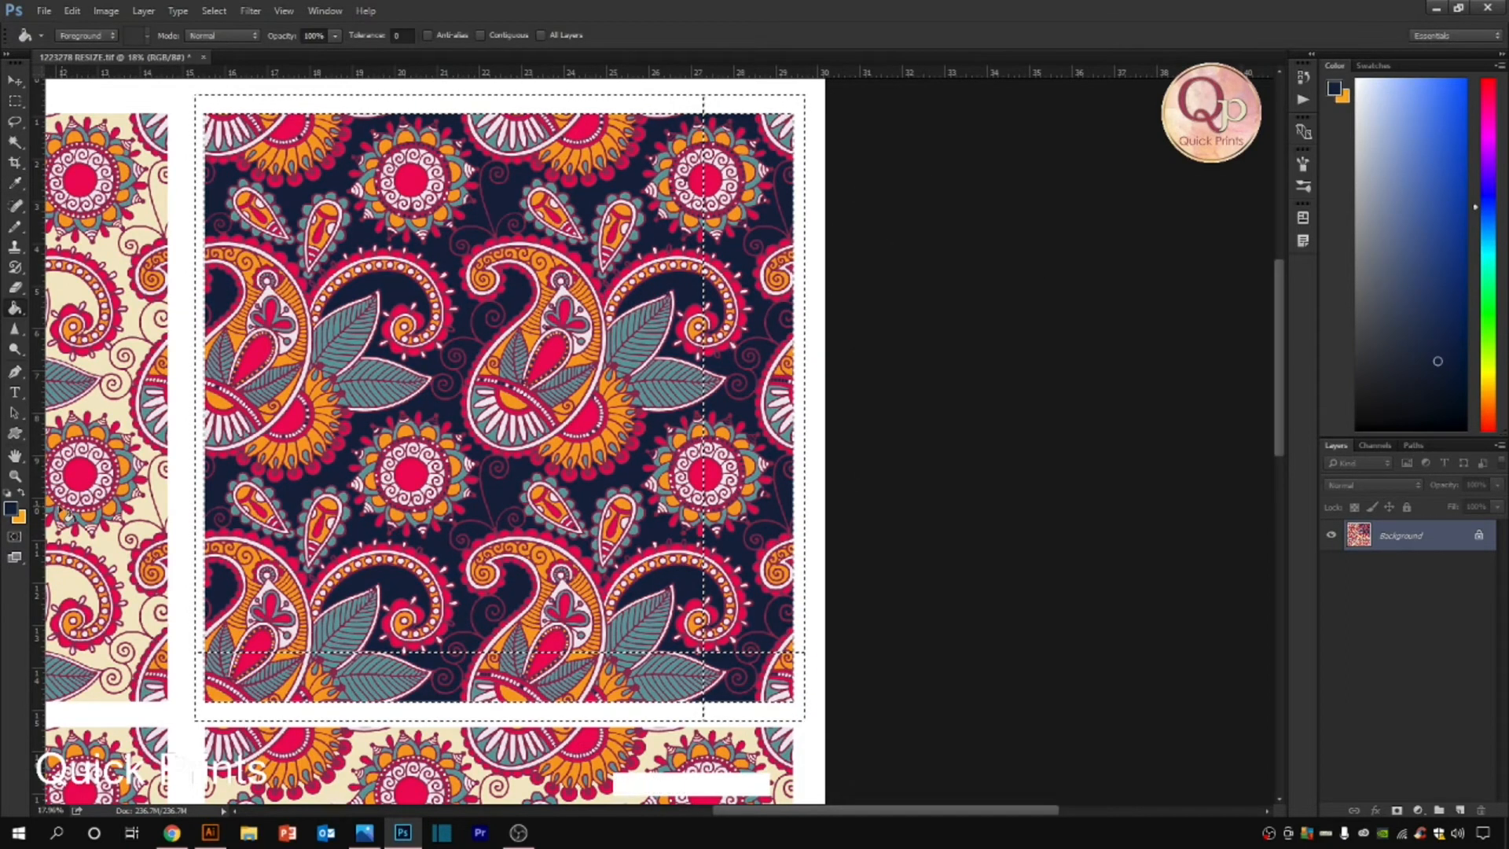
Step: Replace the orange areas of the selected tile with slate blue #263963
click(11, 509)
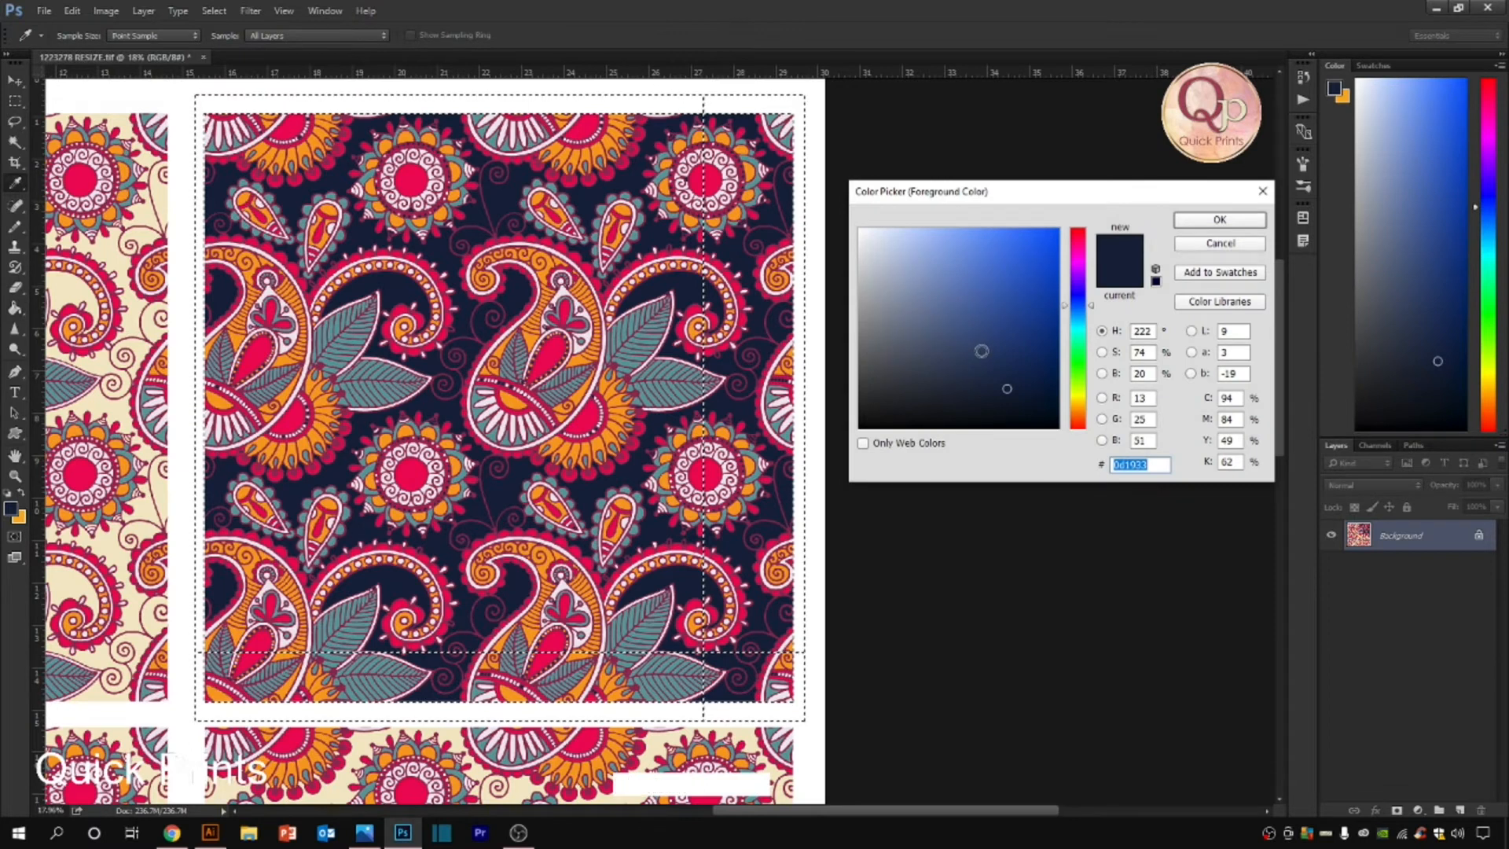
click(1201, 224)
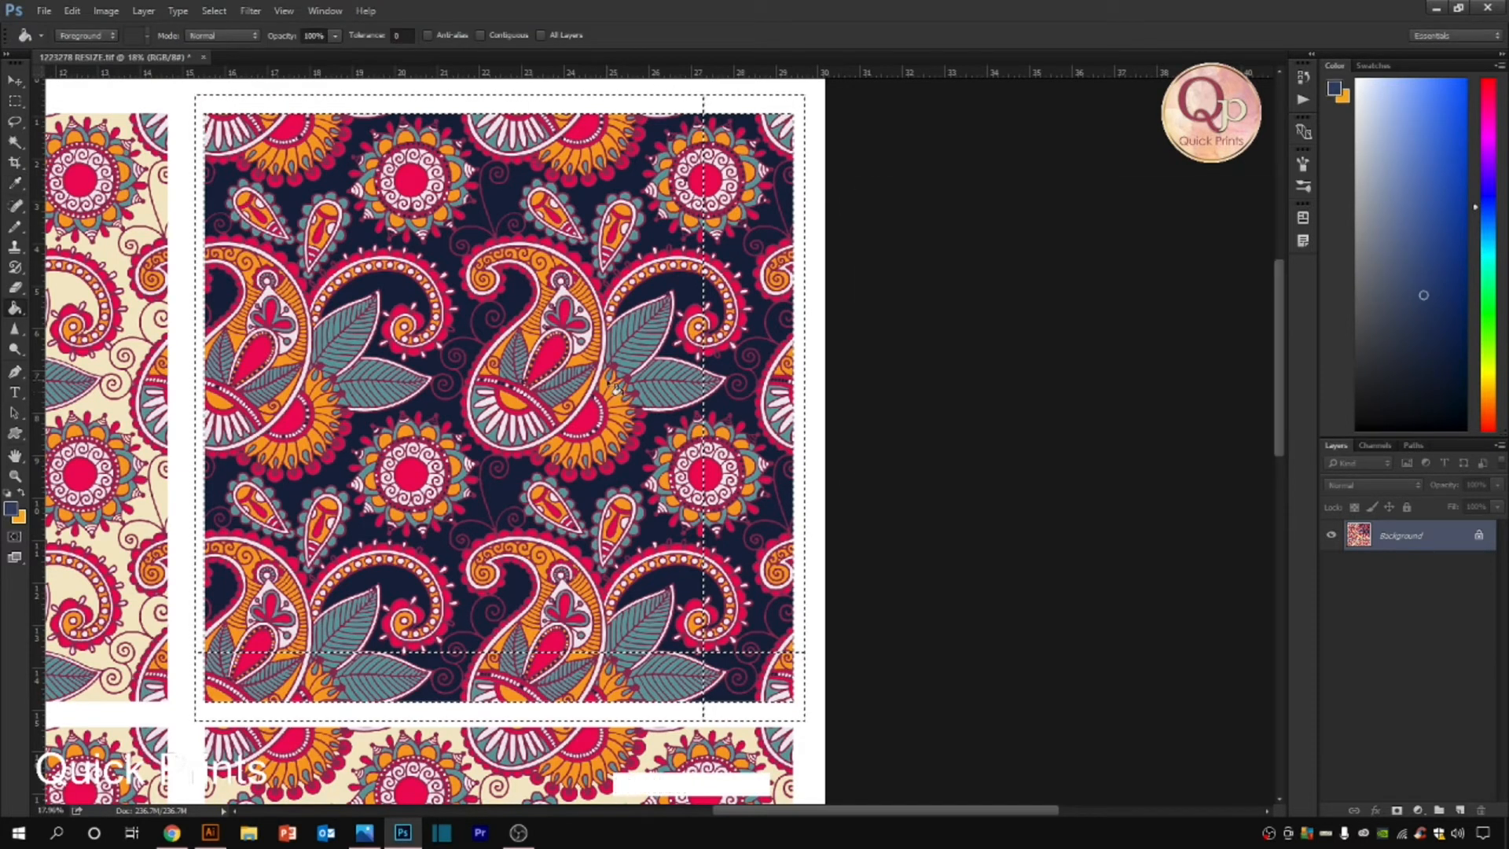
click(617, 394)
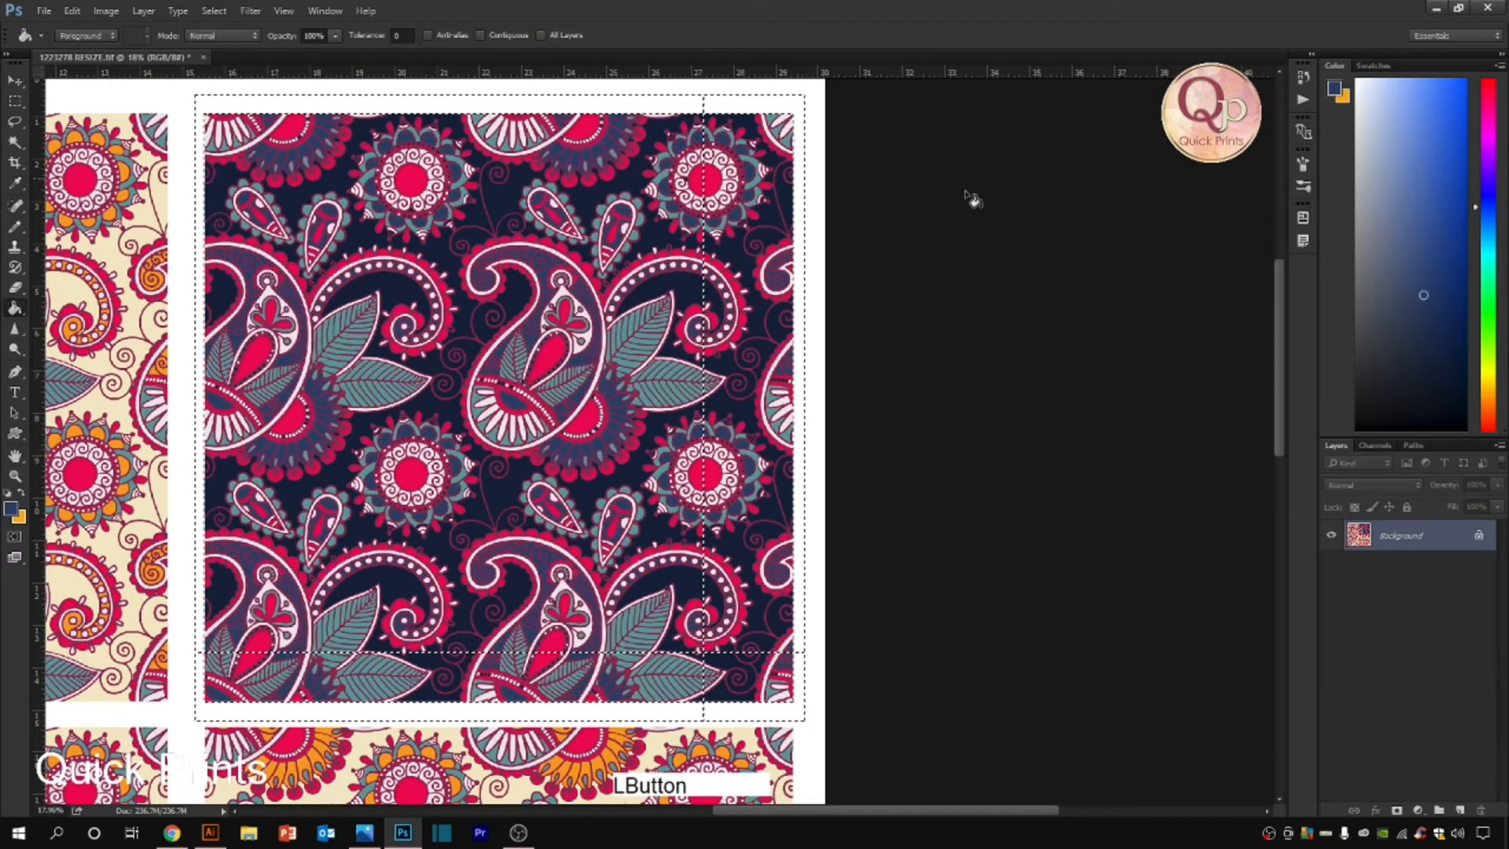
Step: Replace the bright pink areas of the selected tile with medium blue #40578c
click(7, 511)
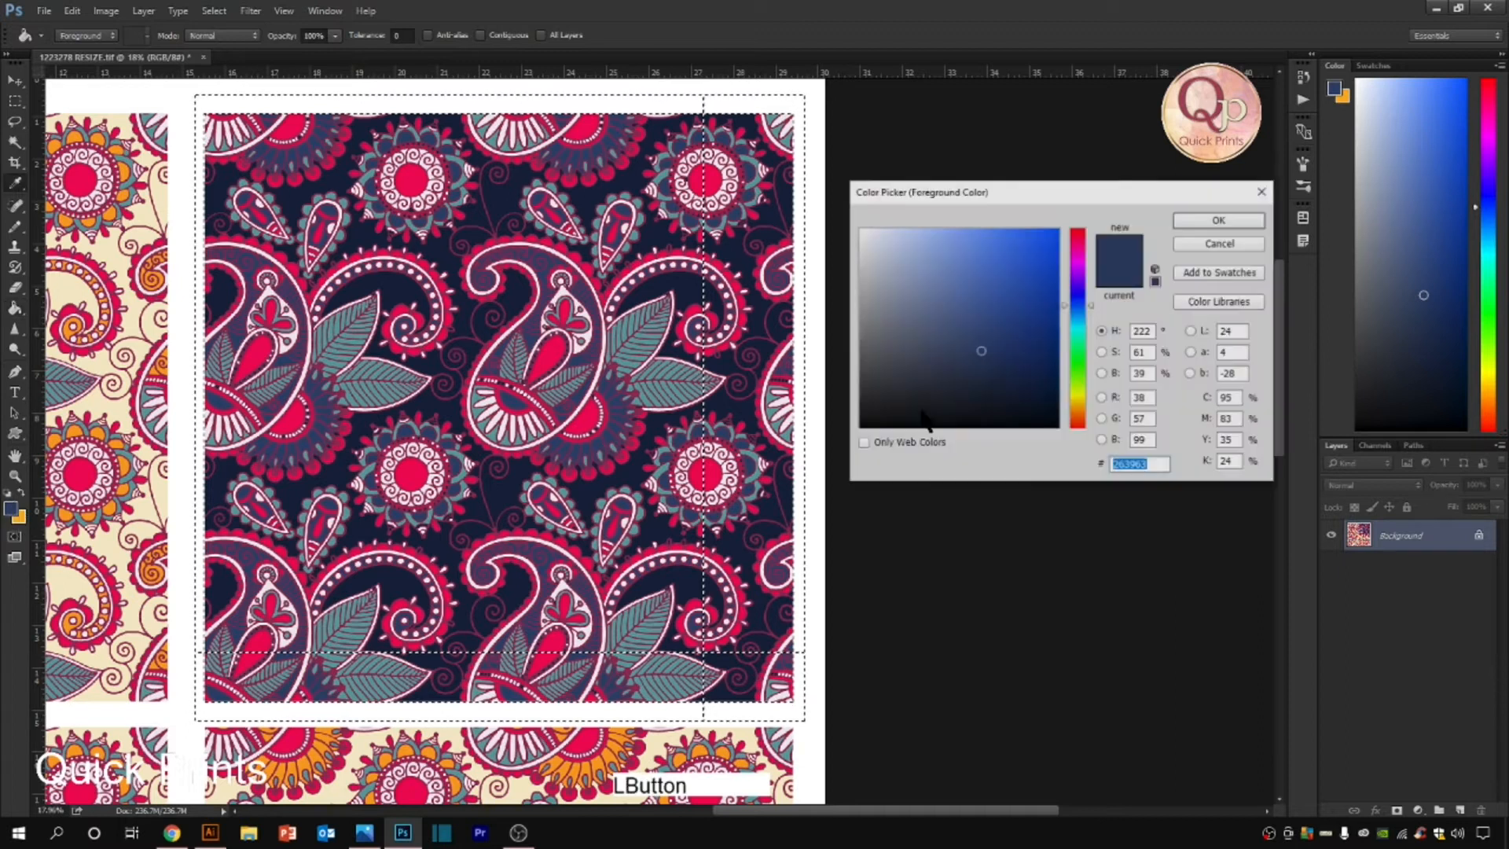
click(966, 319)
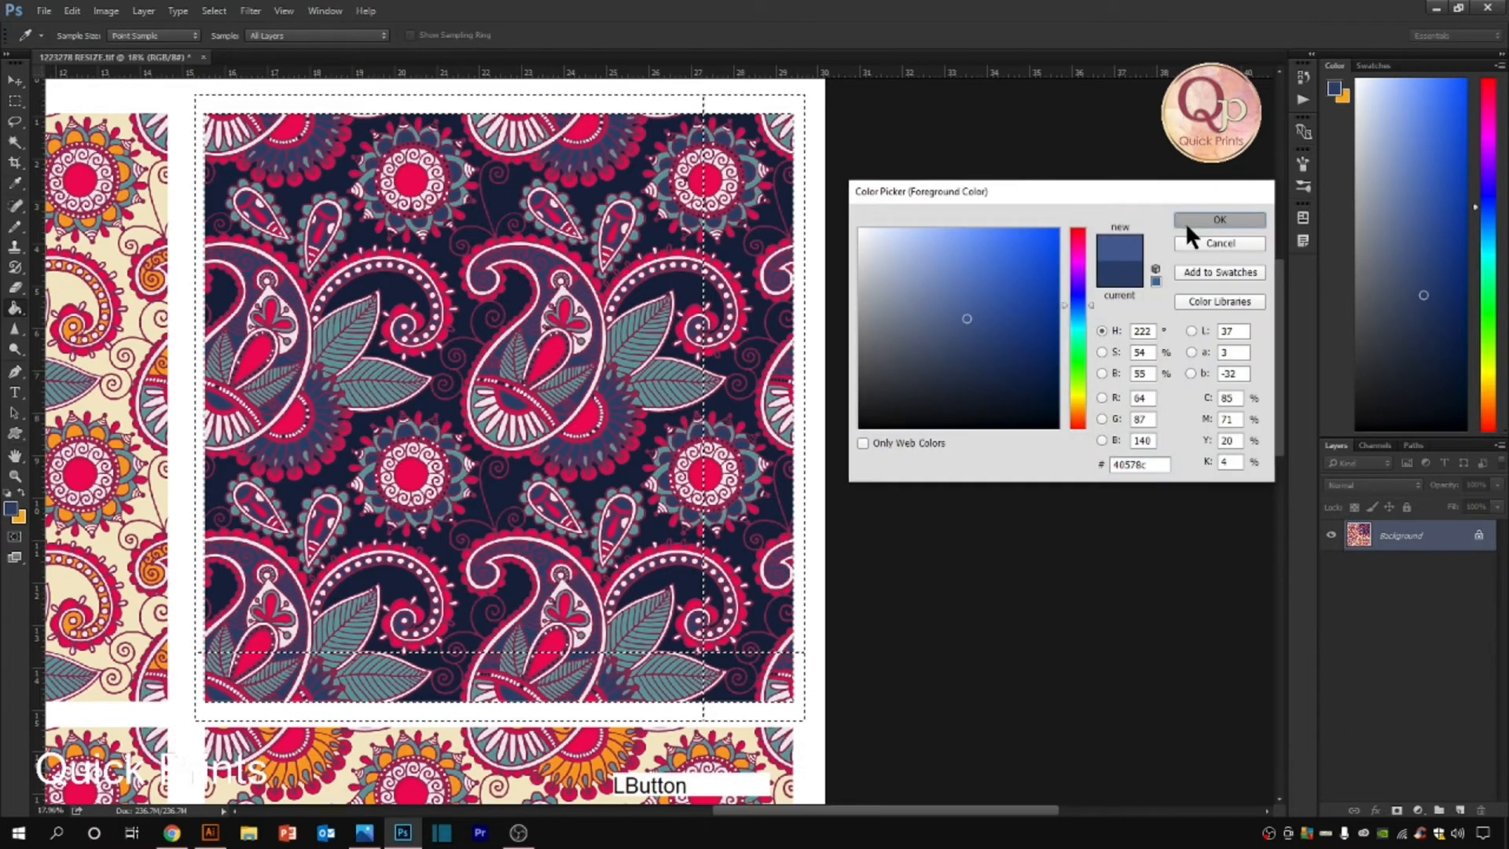
click(1185, 222)
click(571, 316)
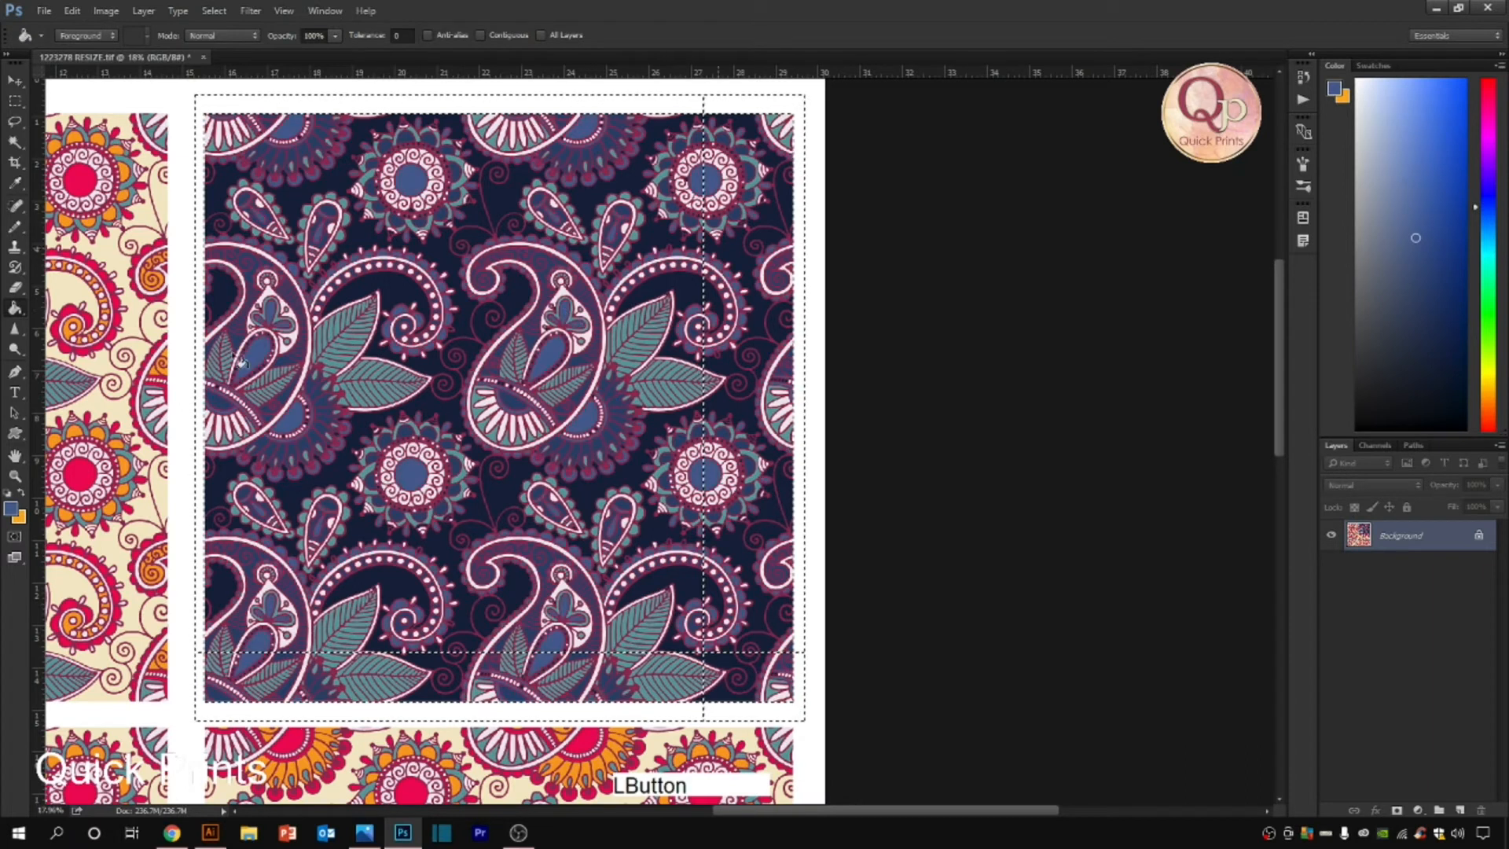
Step: Recolour the teal leaves and petals of the selected tile with light blue #7488b4
click(11, 512)
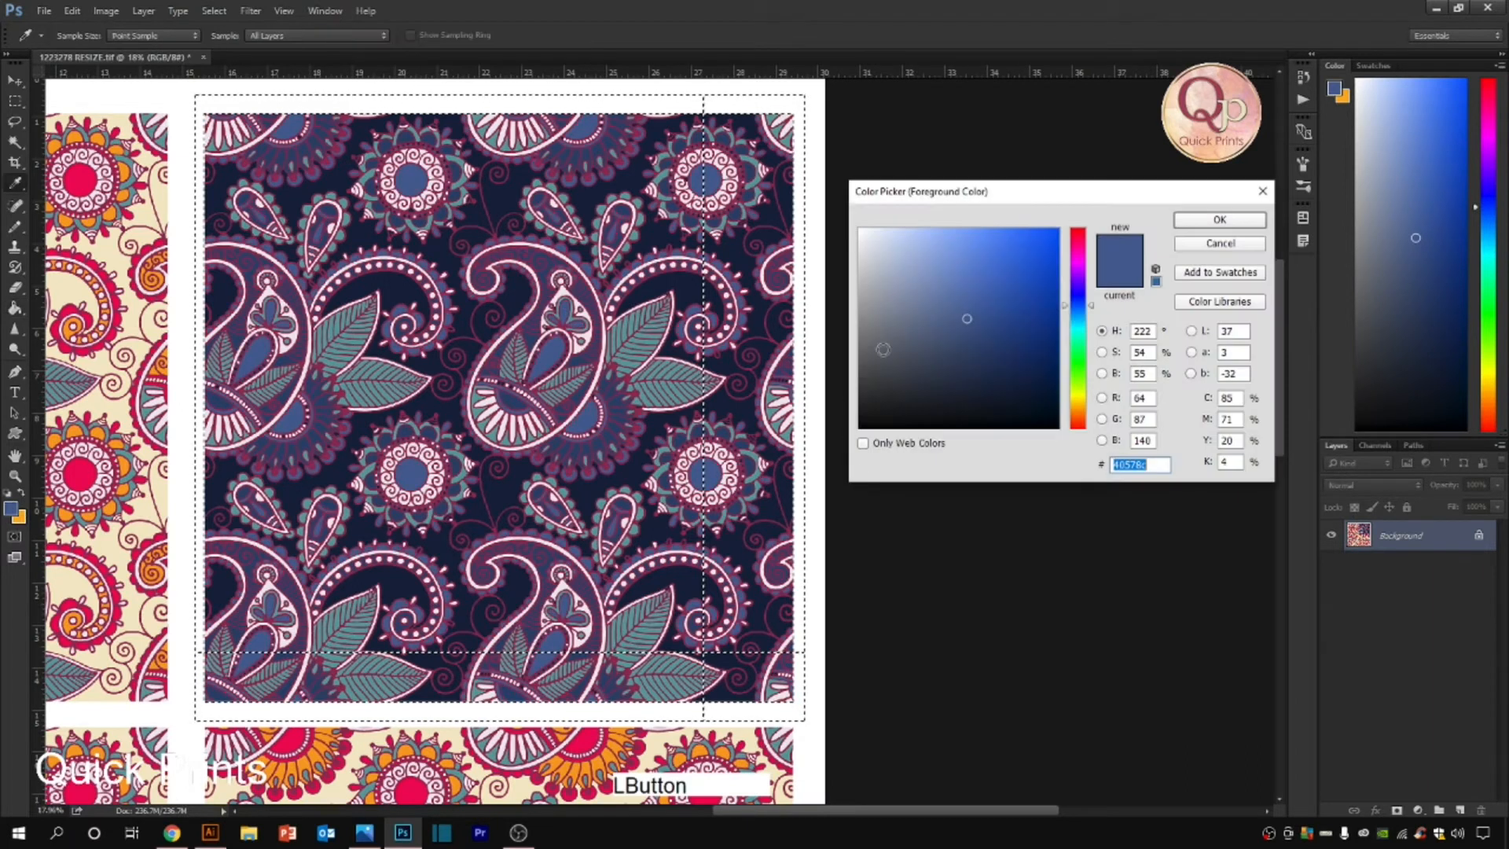
click(929, 287)
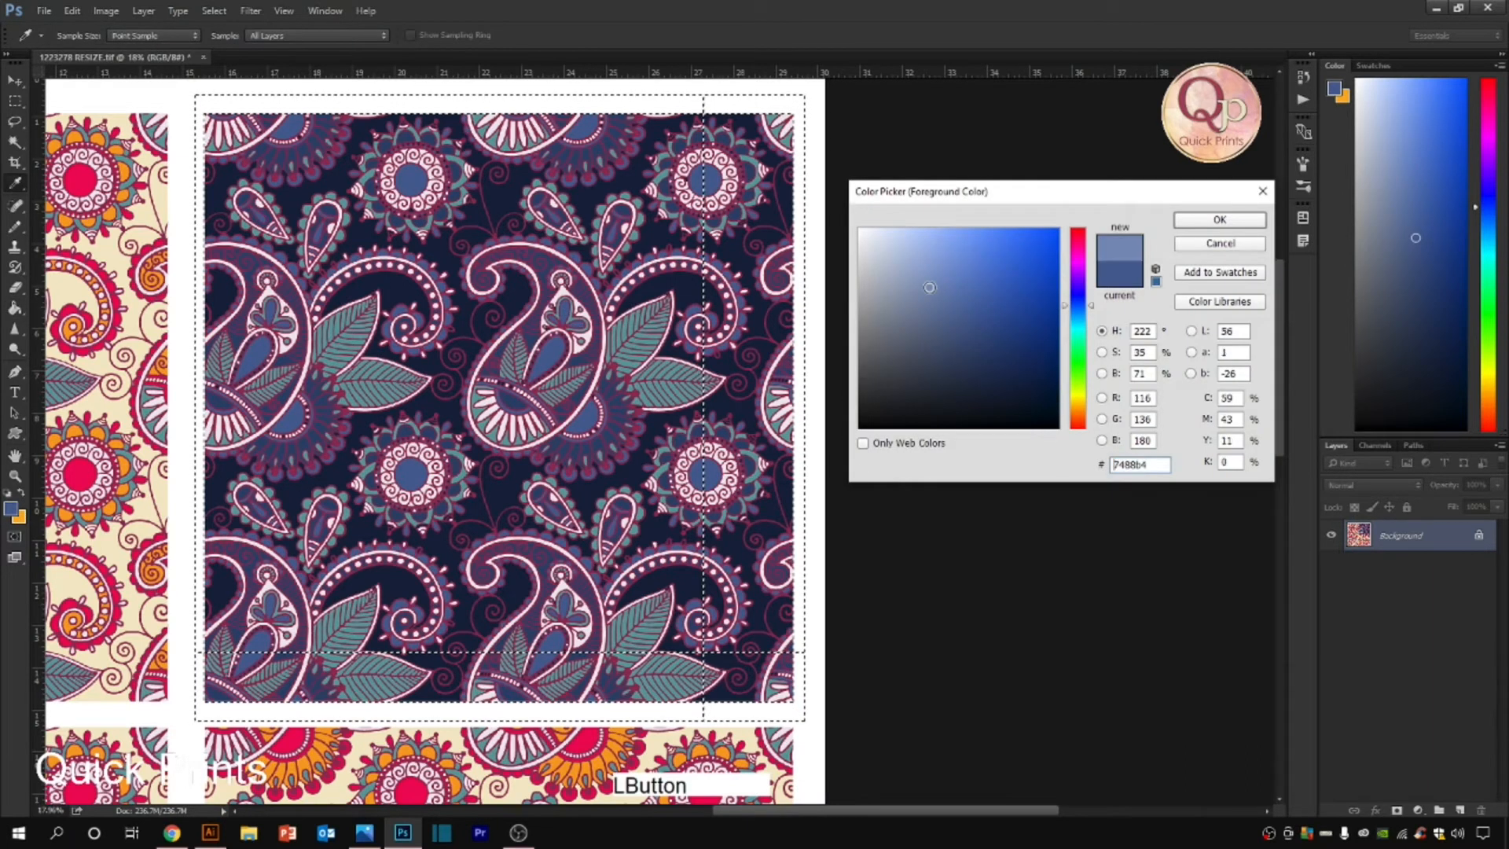
click(1219, 219)
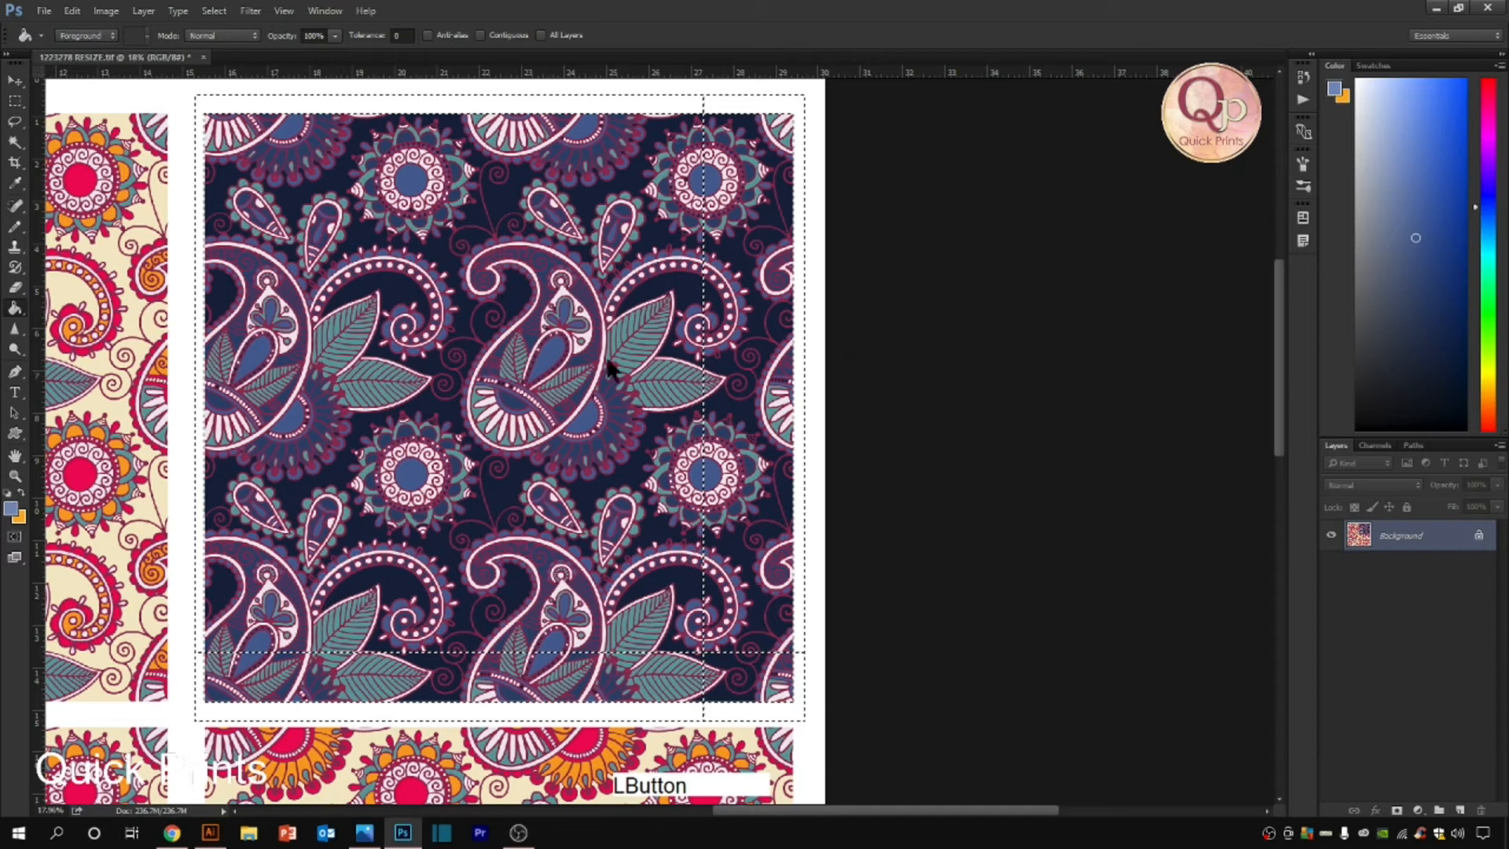
click(666, 371)
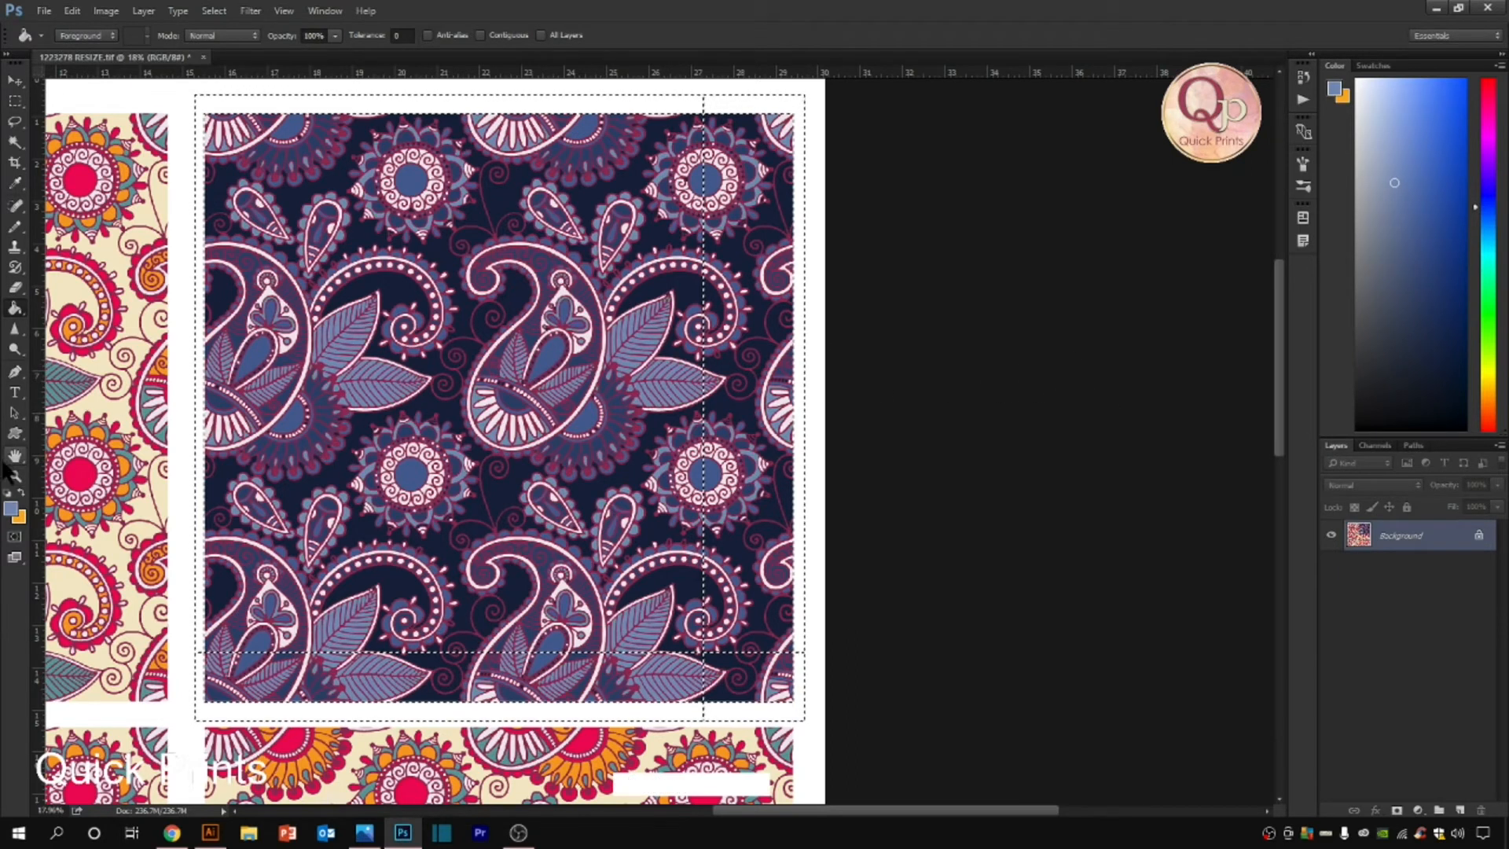
Step: Shift the colour hue to 35° orange, choose a pale warm off-white and fill the selected tile's whitish details with it
click(11, 509)
drag(1074, 393, 1076, 409)
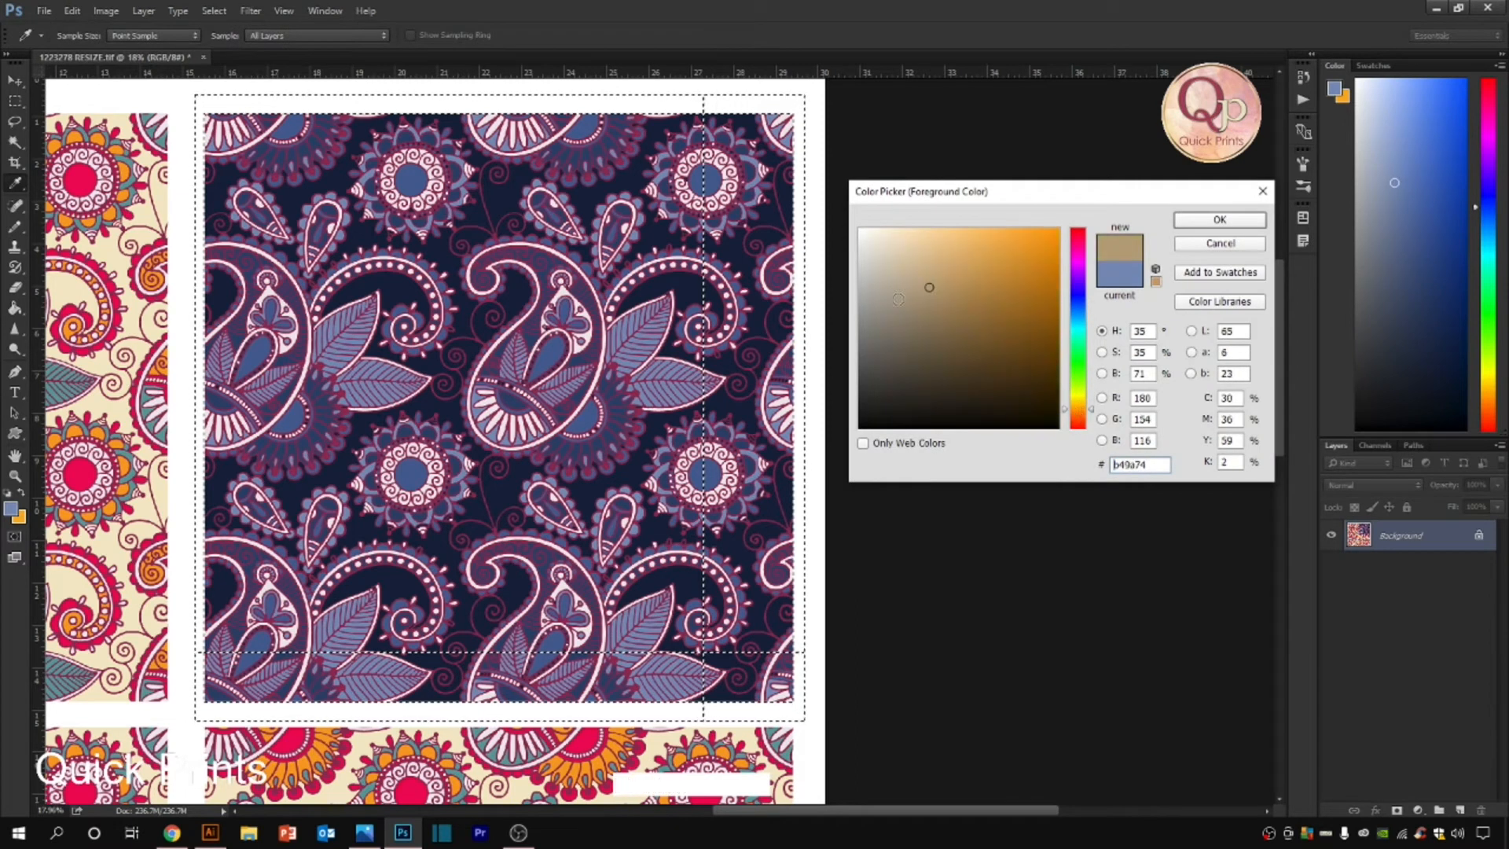
click(879, 243)
click(1193, 222)
key(g)
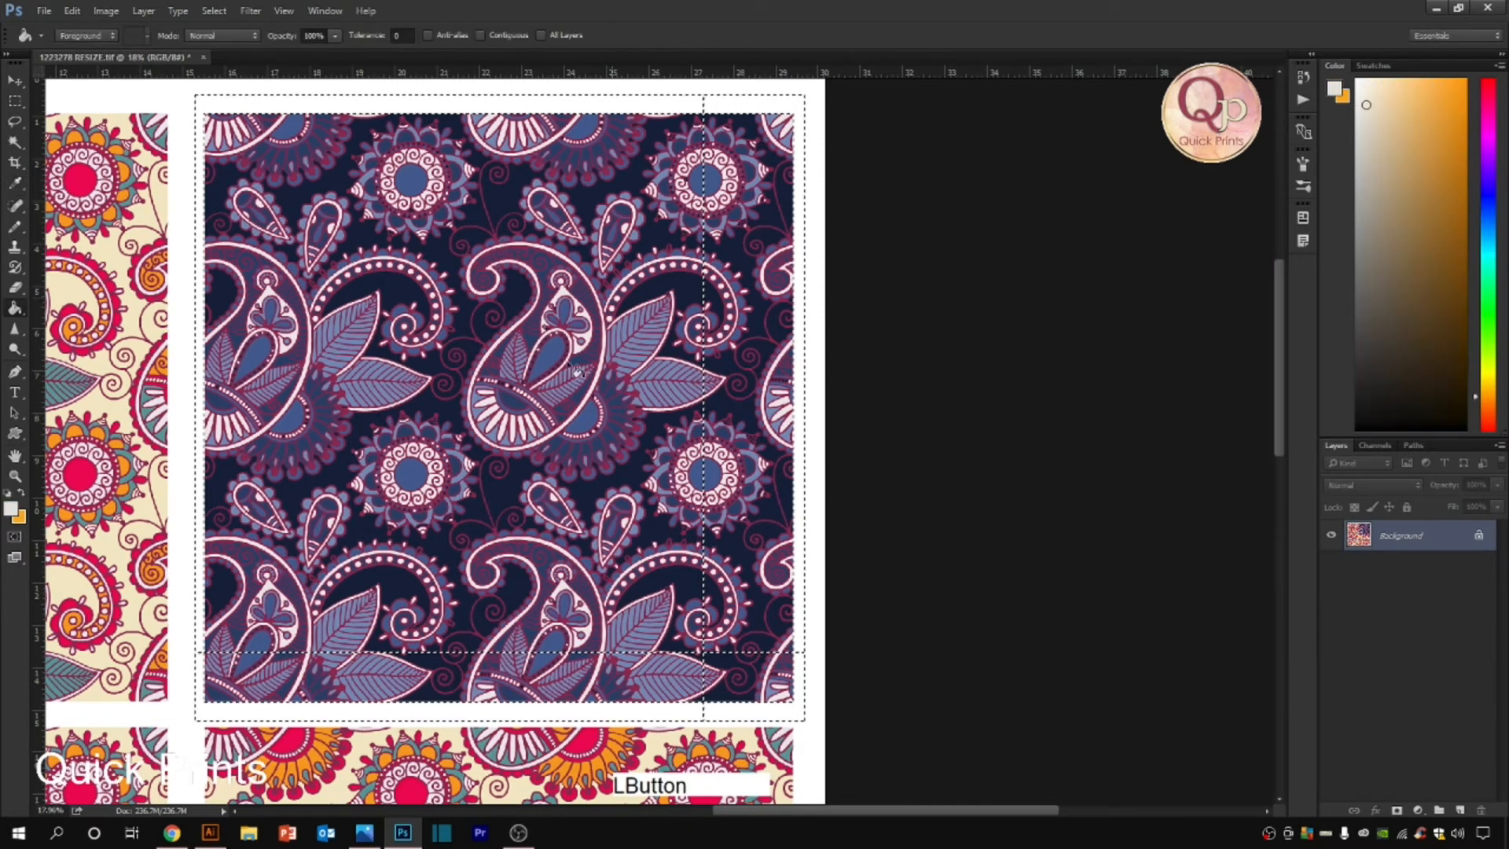
click(525, 427)
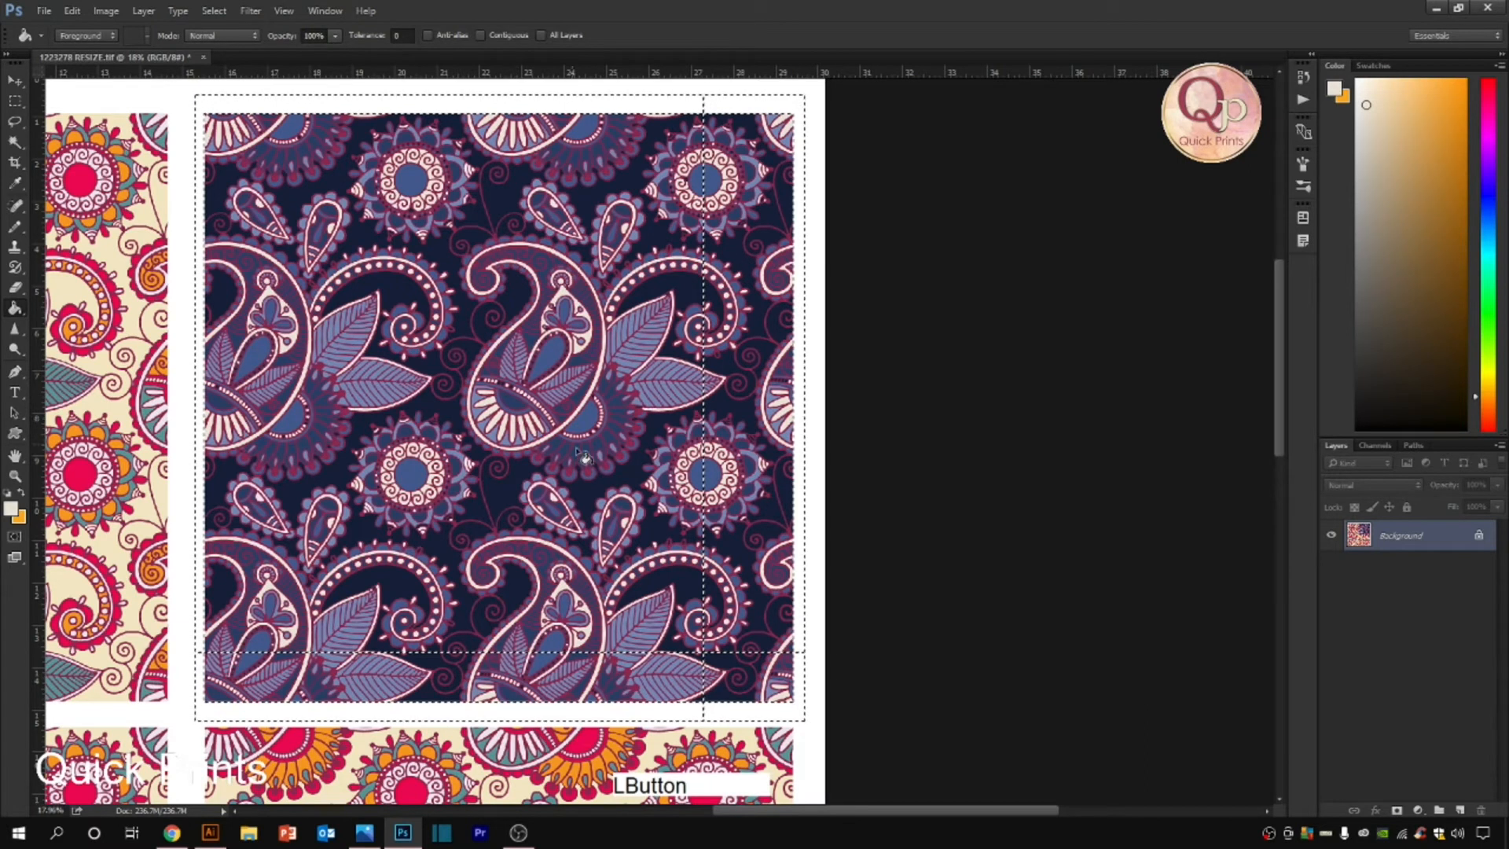
Step: Recolour the selected tile's maroon outlines with a golden brown and clear the selection
click(11, 509)
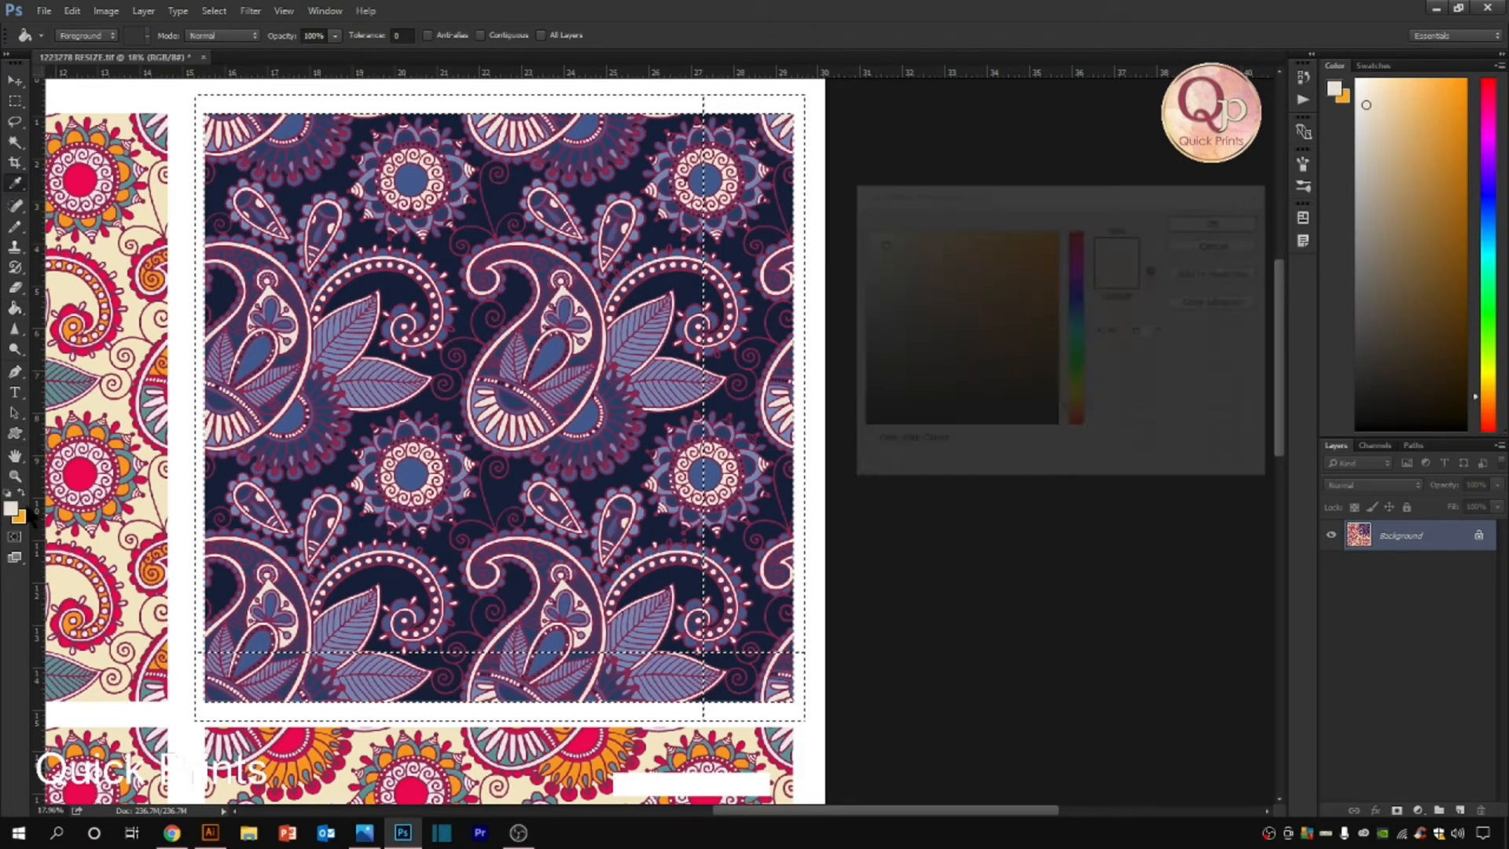
drag(975, 287, 994, 293)
click(1203, 220)
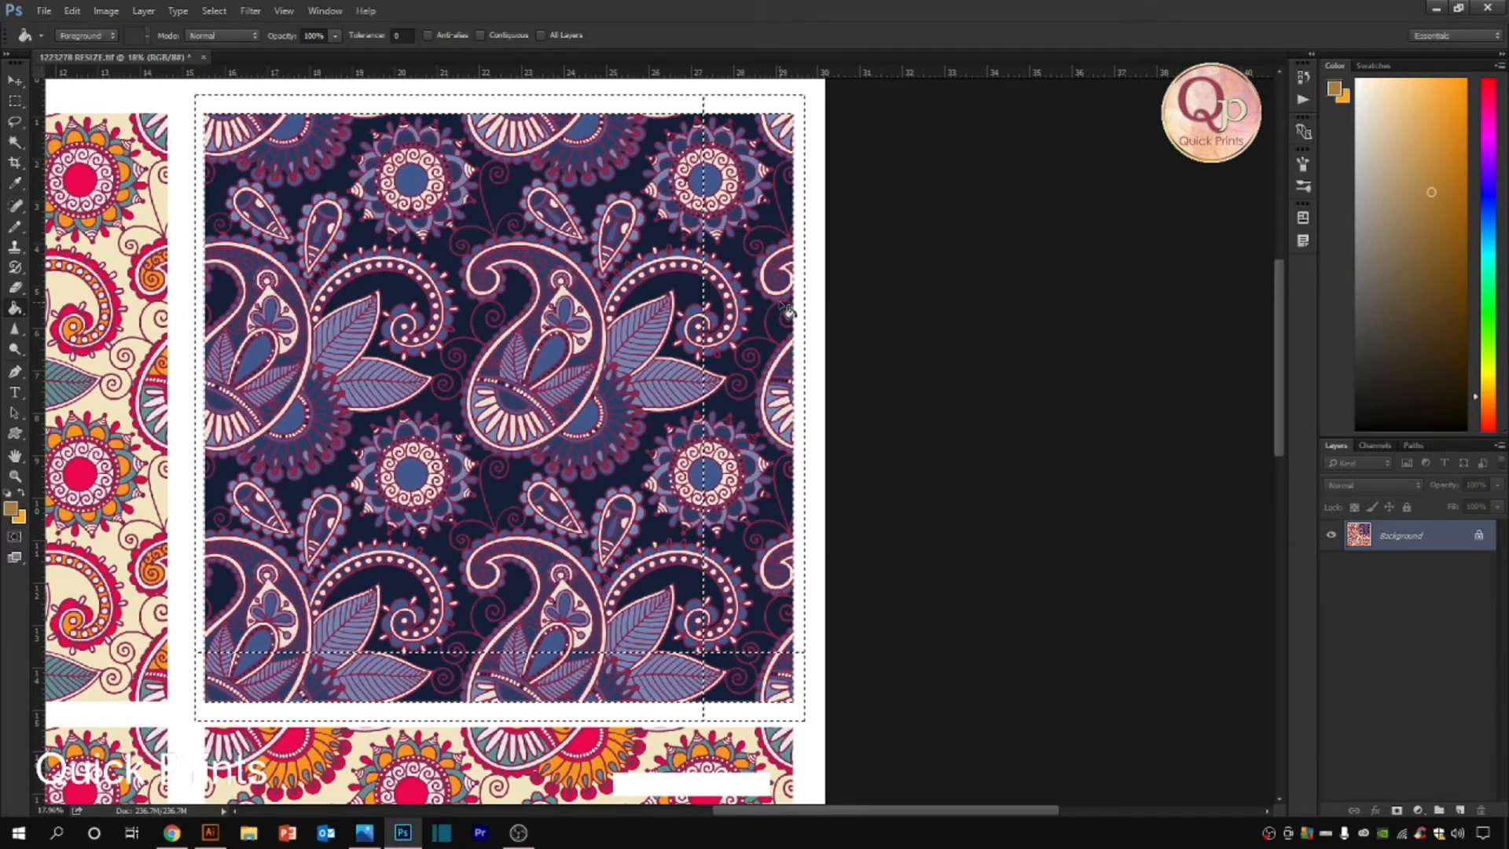
click(788, 312)
key(ctrl+d)
key(ctrl+0)
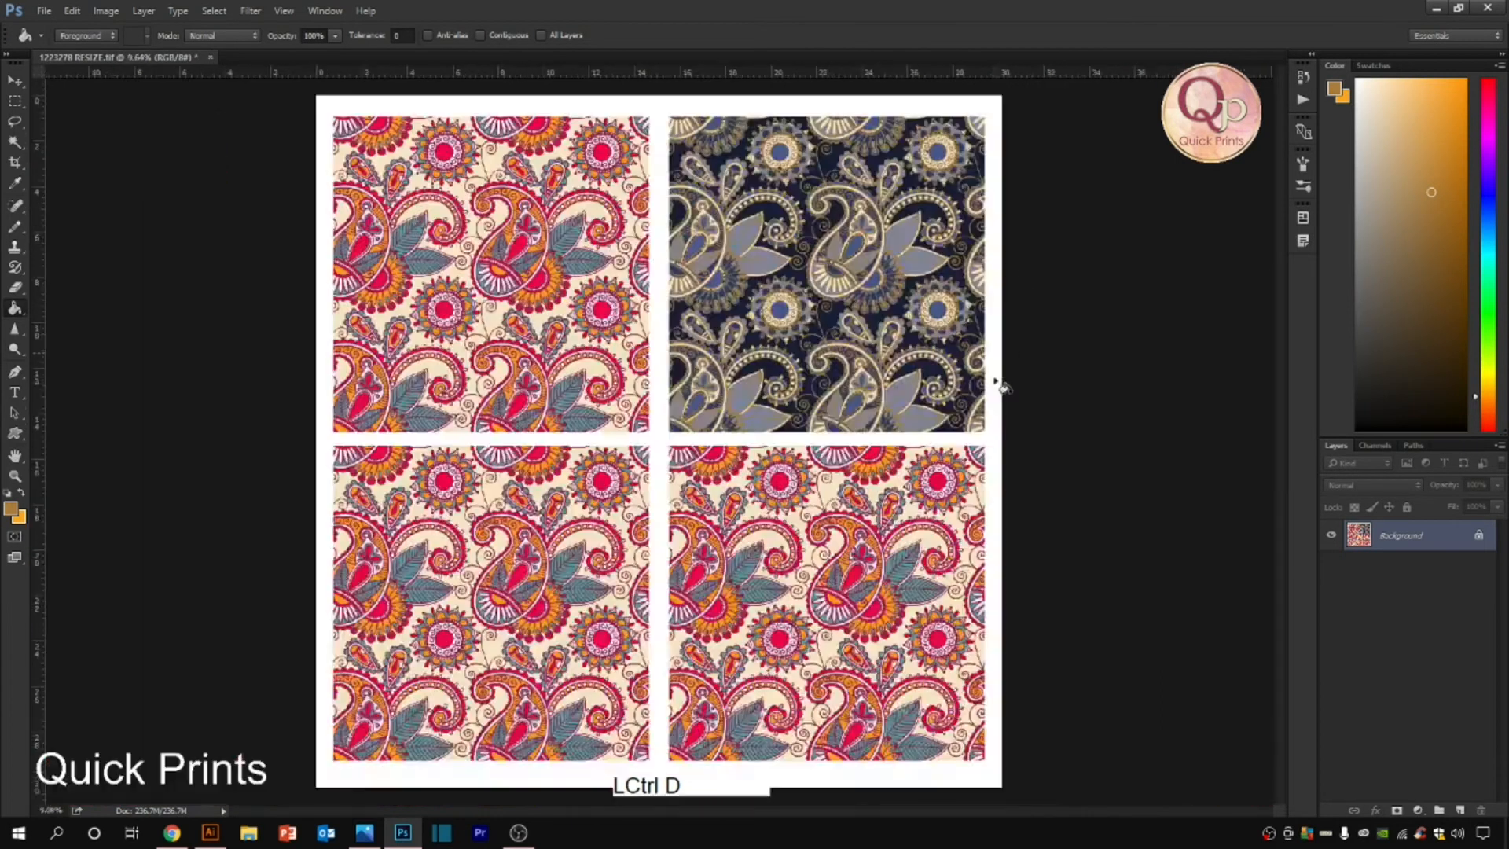
Step: Select the unrecoloured pattern tile below the navy one, excluding the white margin around it
scroll(994, 384, down, 4)
scroll(895, 420, up, 3)
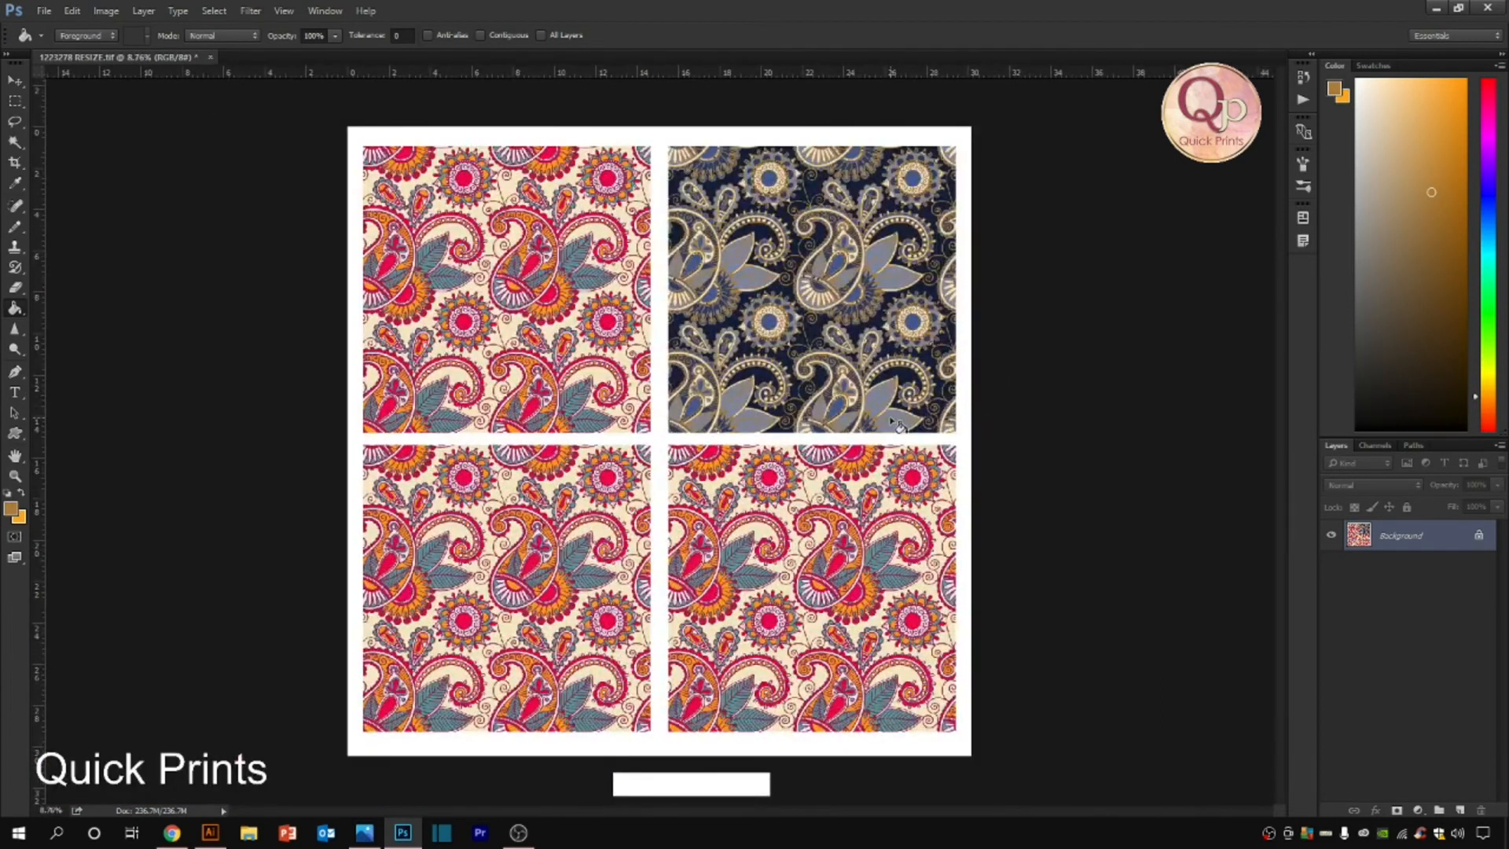
key(m)
drag(662, 443, 966, 744)
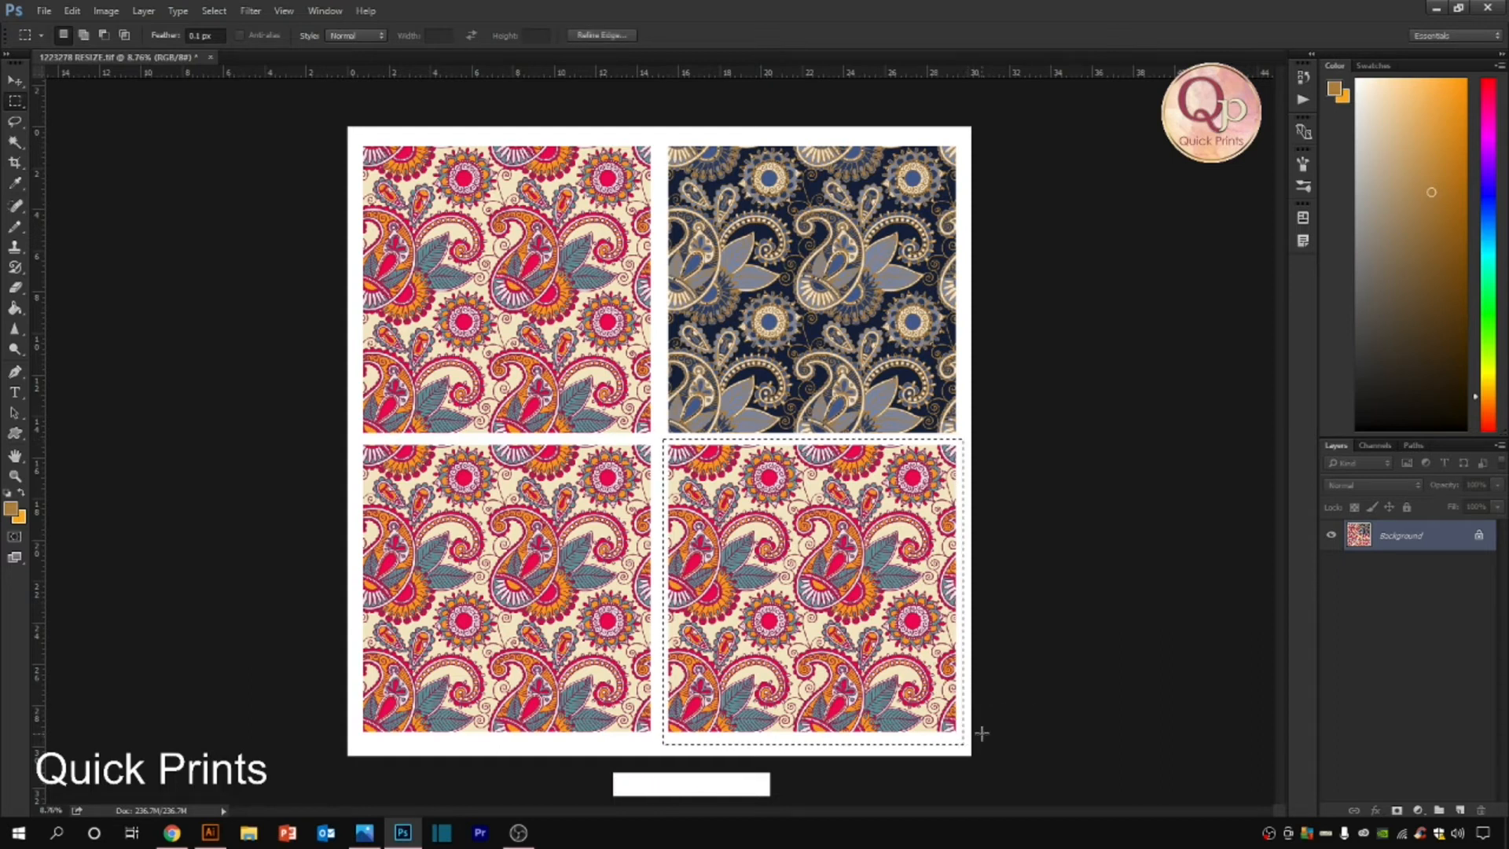
scroll(960, 748, up, 3)
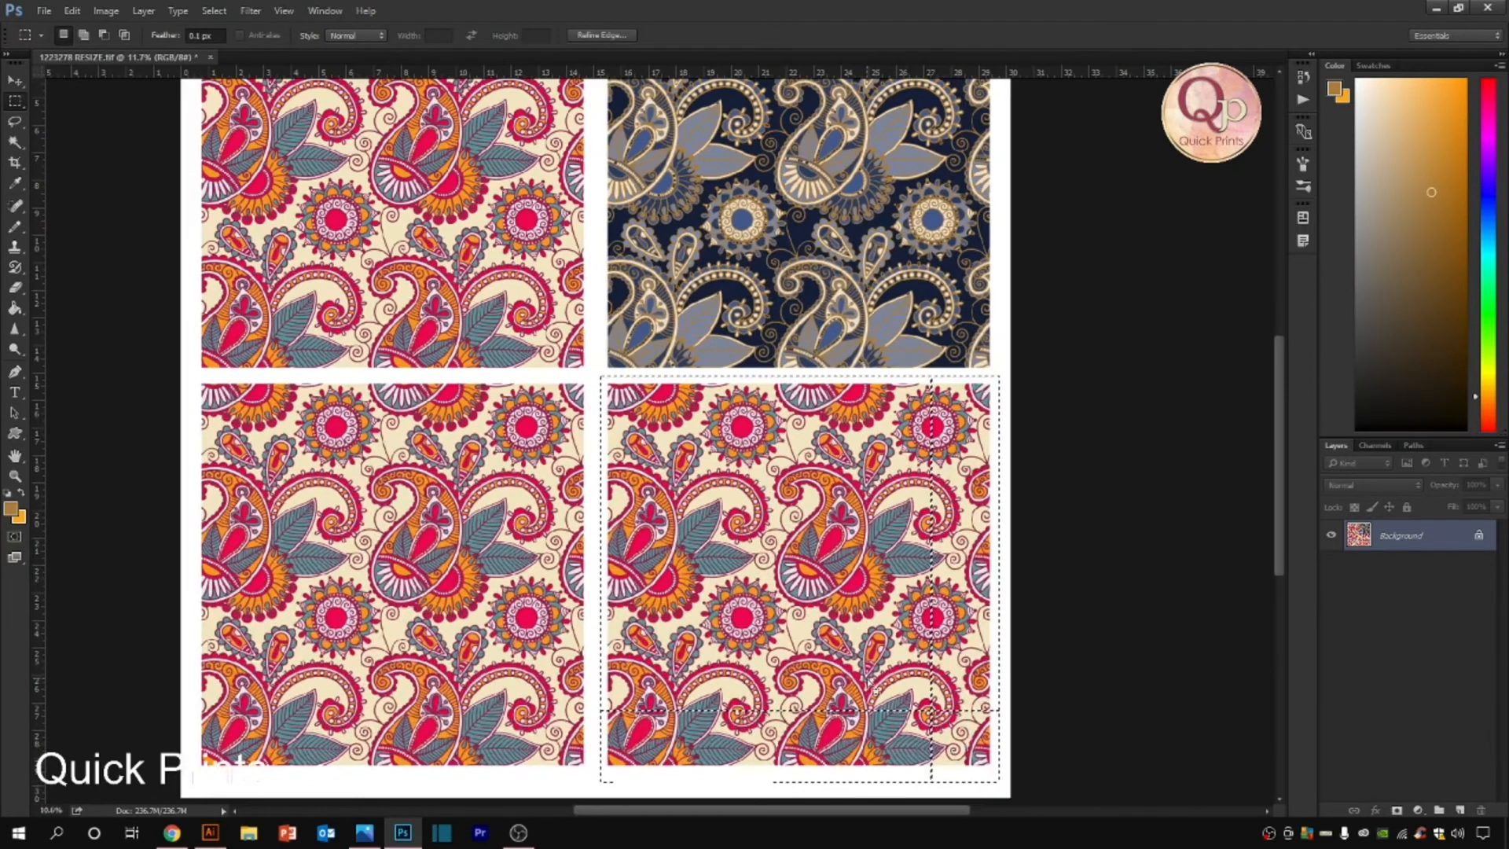
scroll(935, 750, down, 3)
scroll(905, 752, up, 2)
key(w)
alt+click(854, 776)
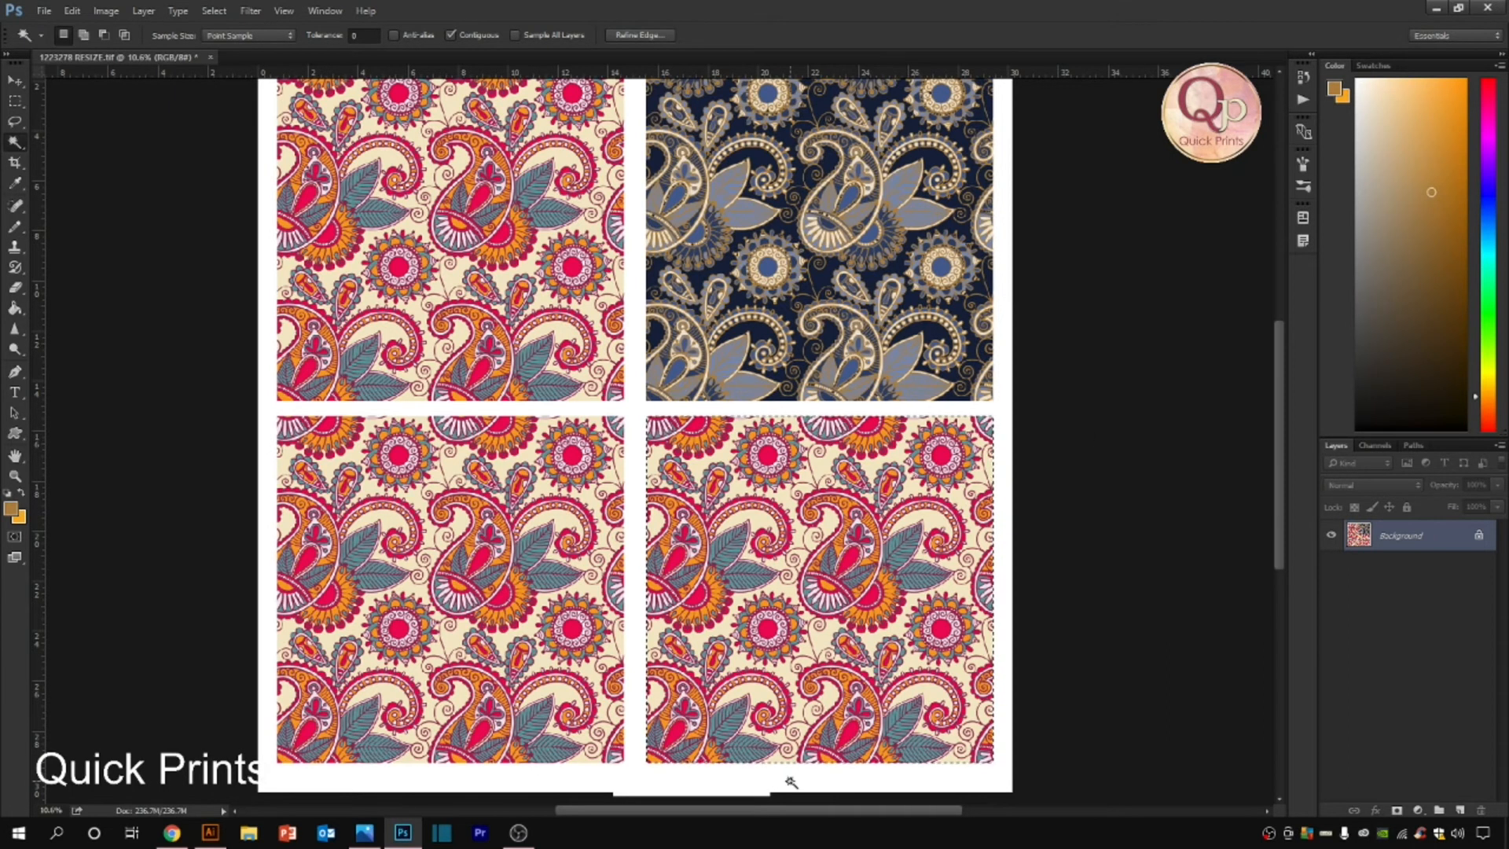
Step: Add a Hue/Saturation adjustment layer for the selected tile and set hue to about -21, saturation +9 and lightness -21
scroll(707, 754, up, 2)
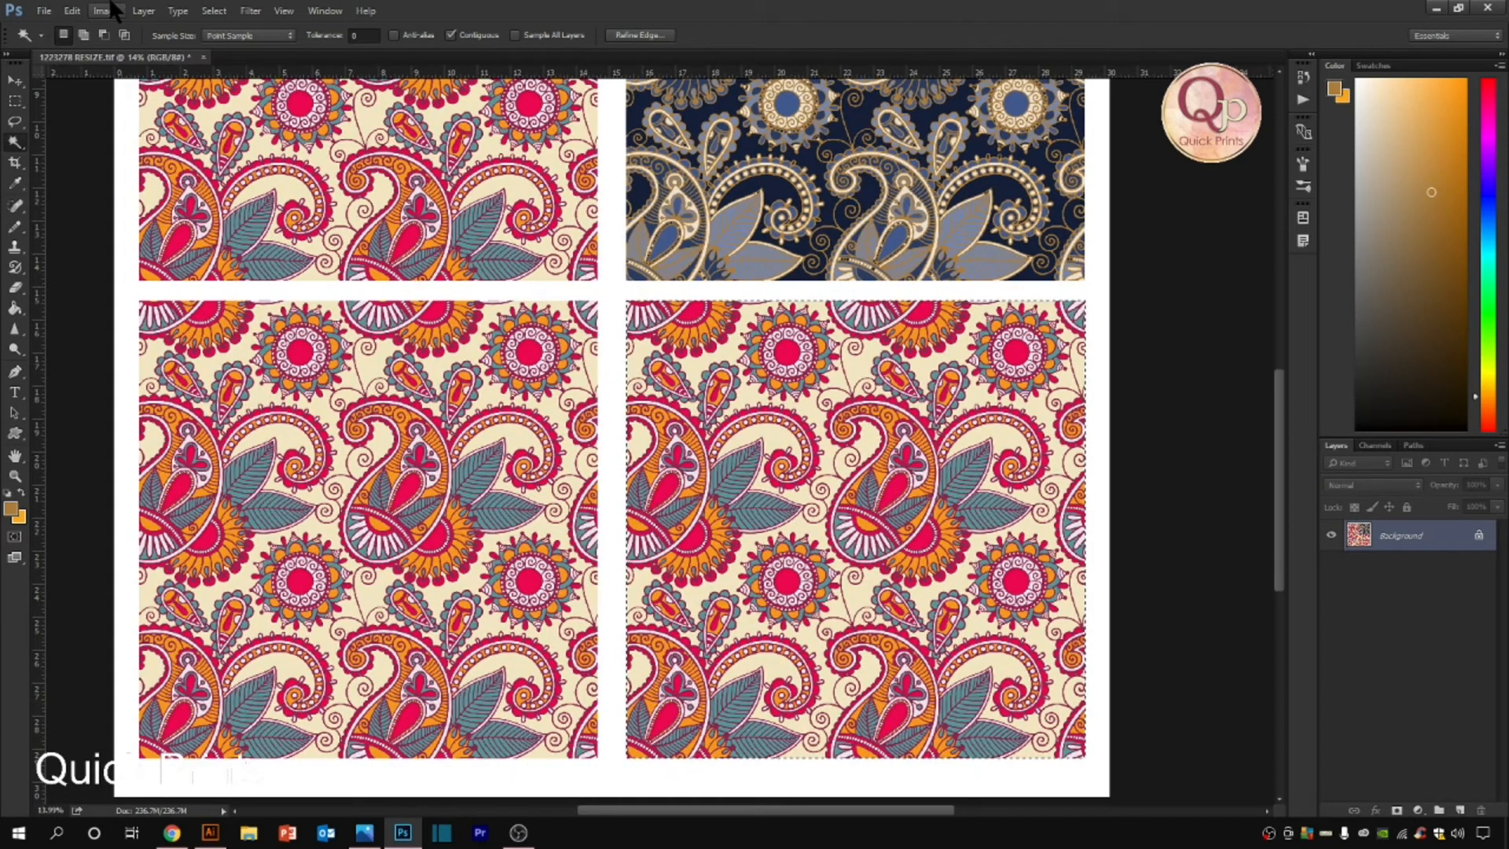
click(1417, 809)
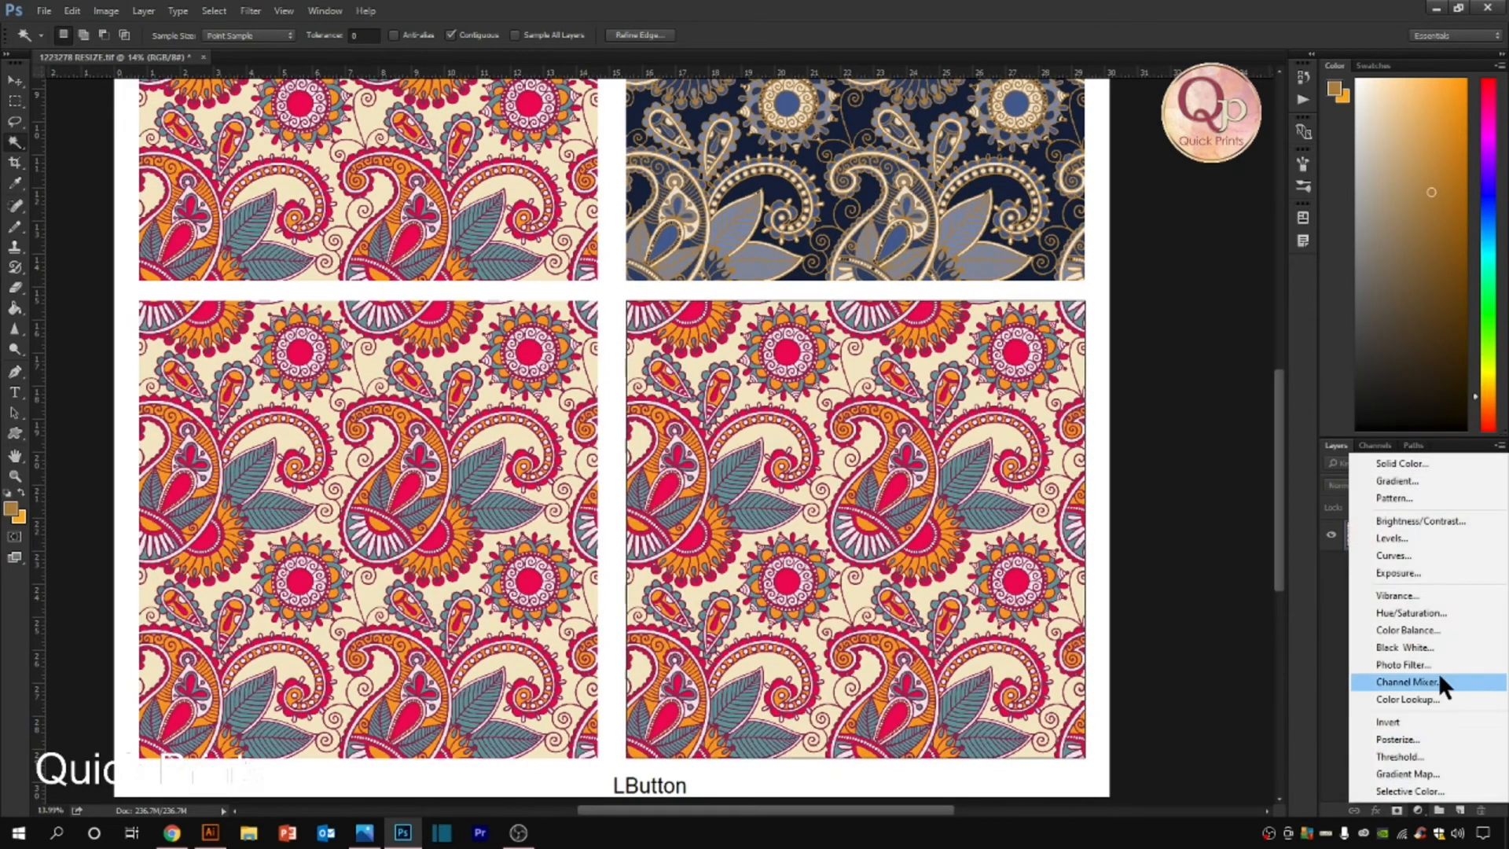
click(1406, 613)
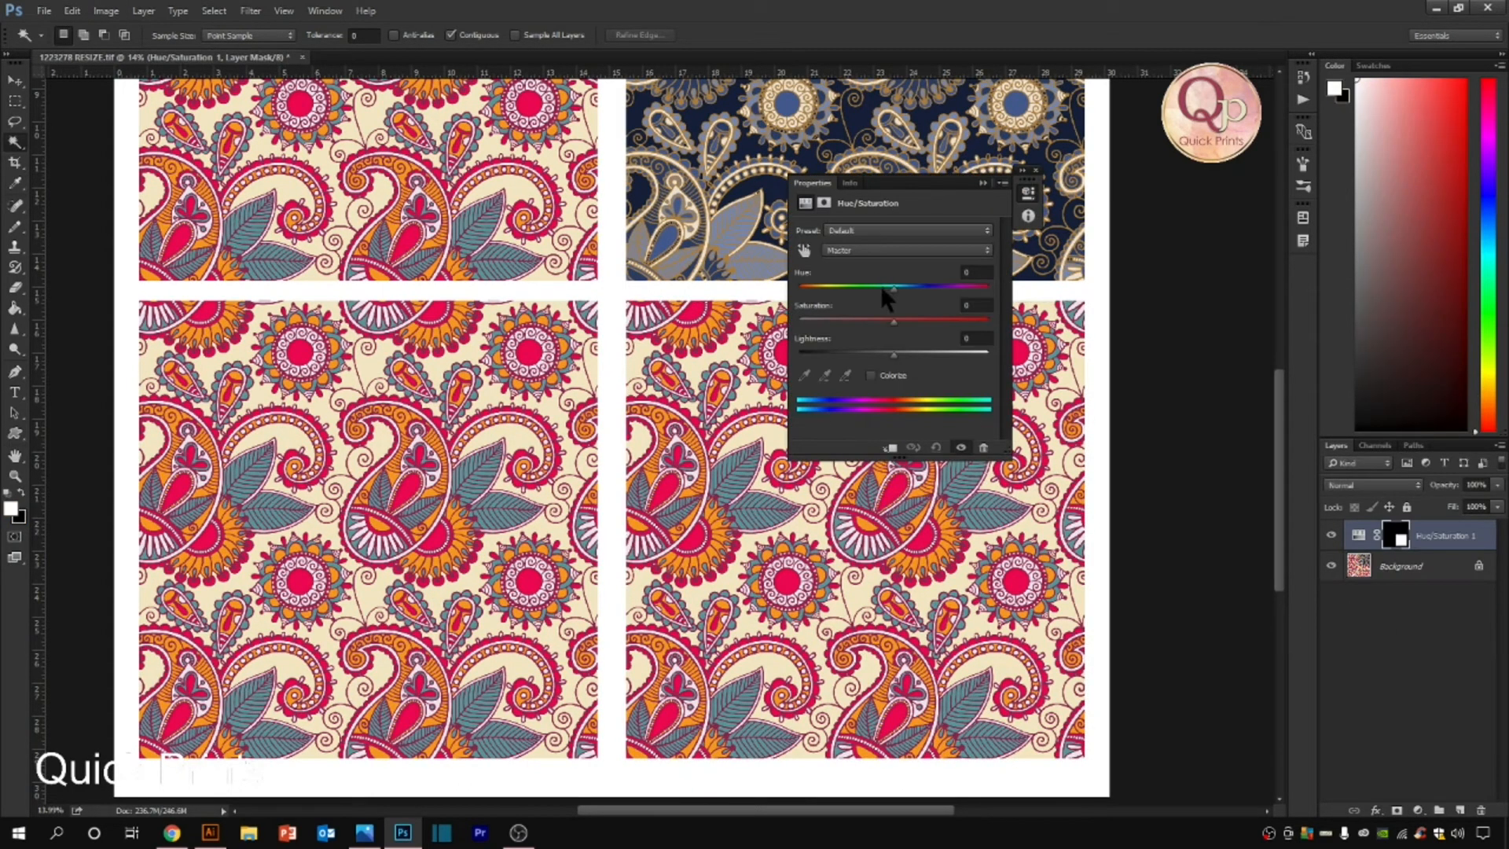
mouse_move(892, 290)
mouse_down()
mouse_move(859, 292)
mouse_move(913, 288)
mouse_move(856, 317)
mouse_move(890, 288)
mouse_move(940, 285)
mouse_move(915, 289)
mouse_up()
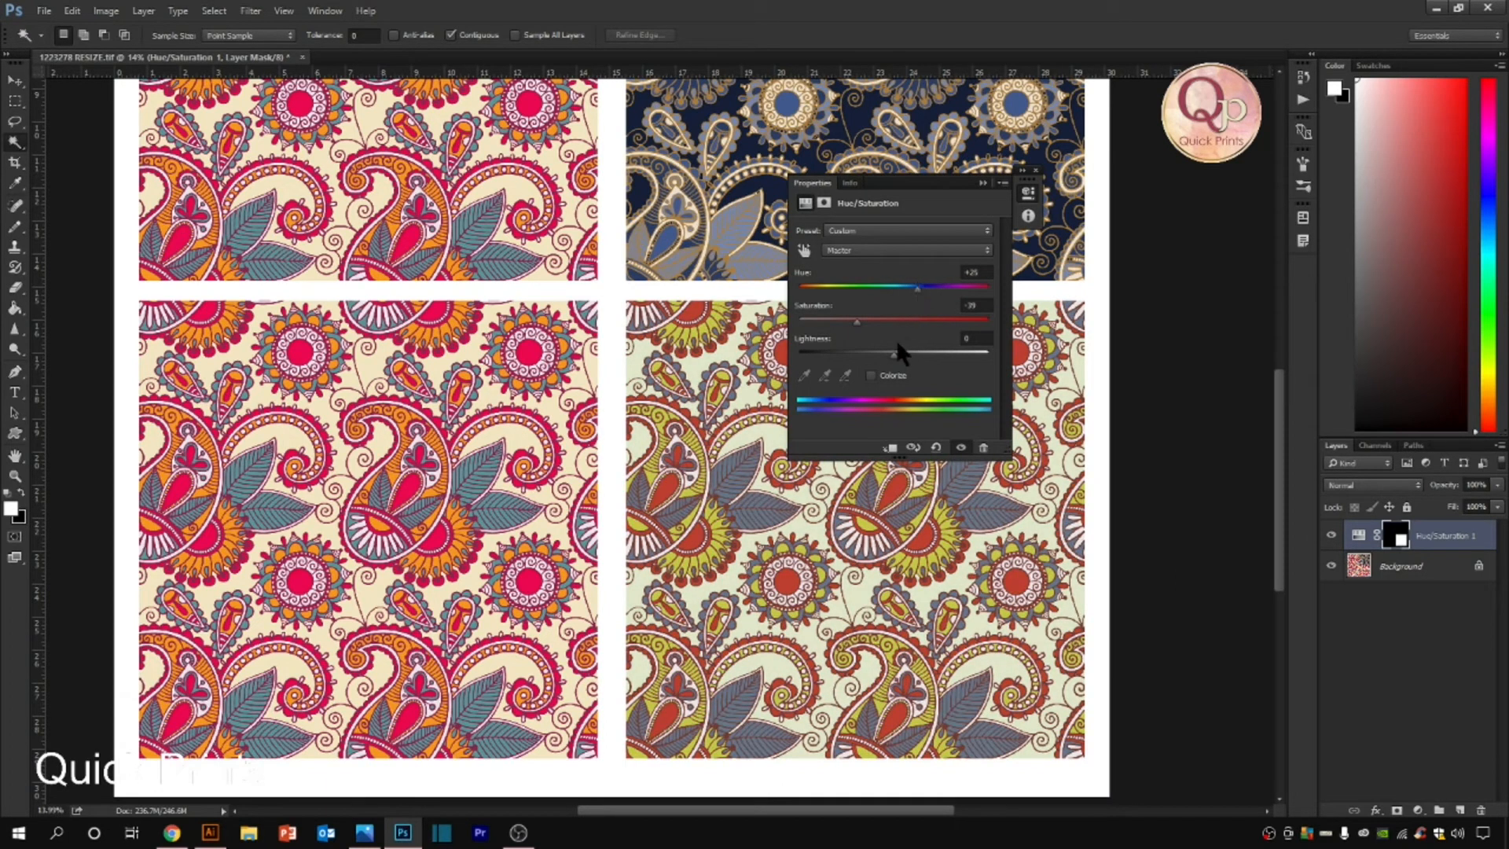
drag(898, 352, 909, 350)
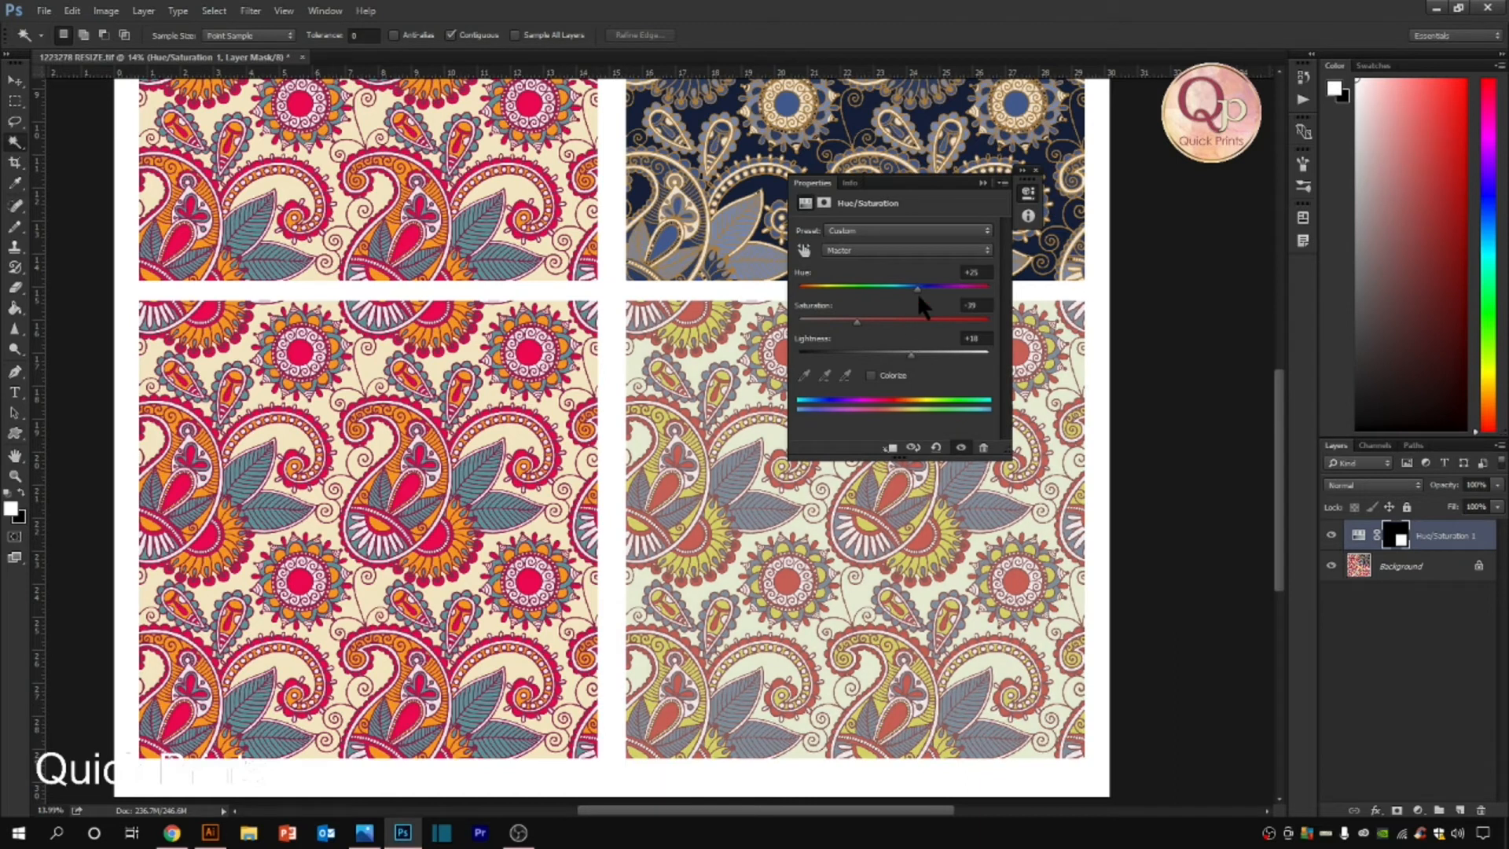
drag(916, 289, 874, 354)
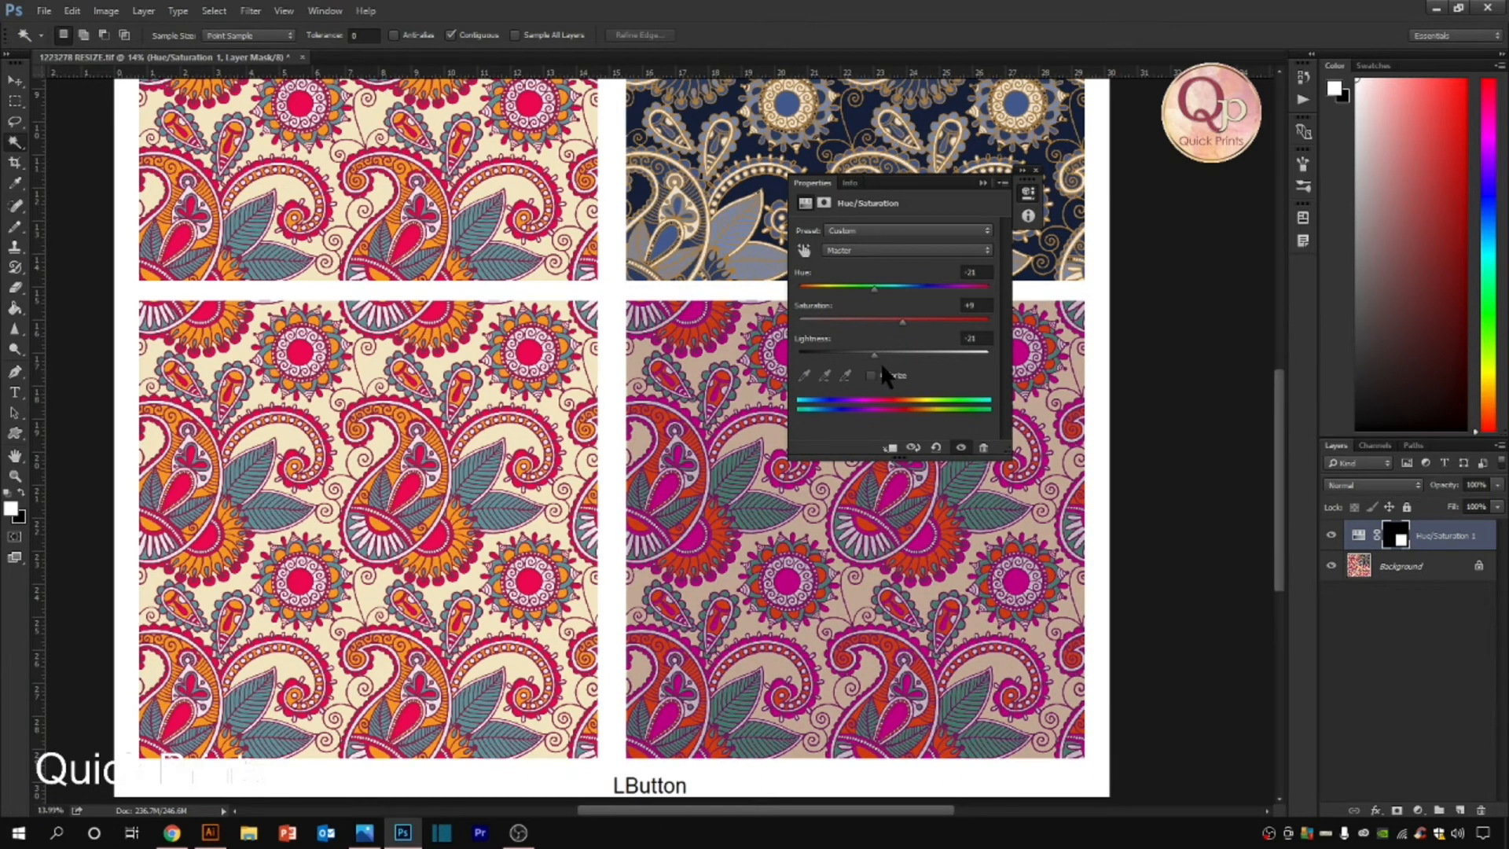
Step: Colorize the tile in a single reddish-brown tone with saturation about 43 and close the adjustment settings
click(871, 376)
drag(847, 320, 812, 297)
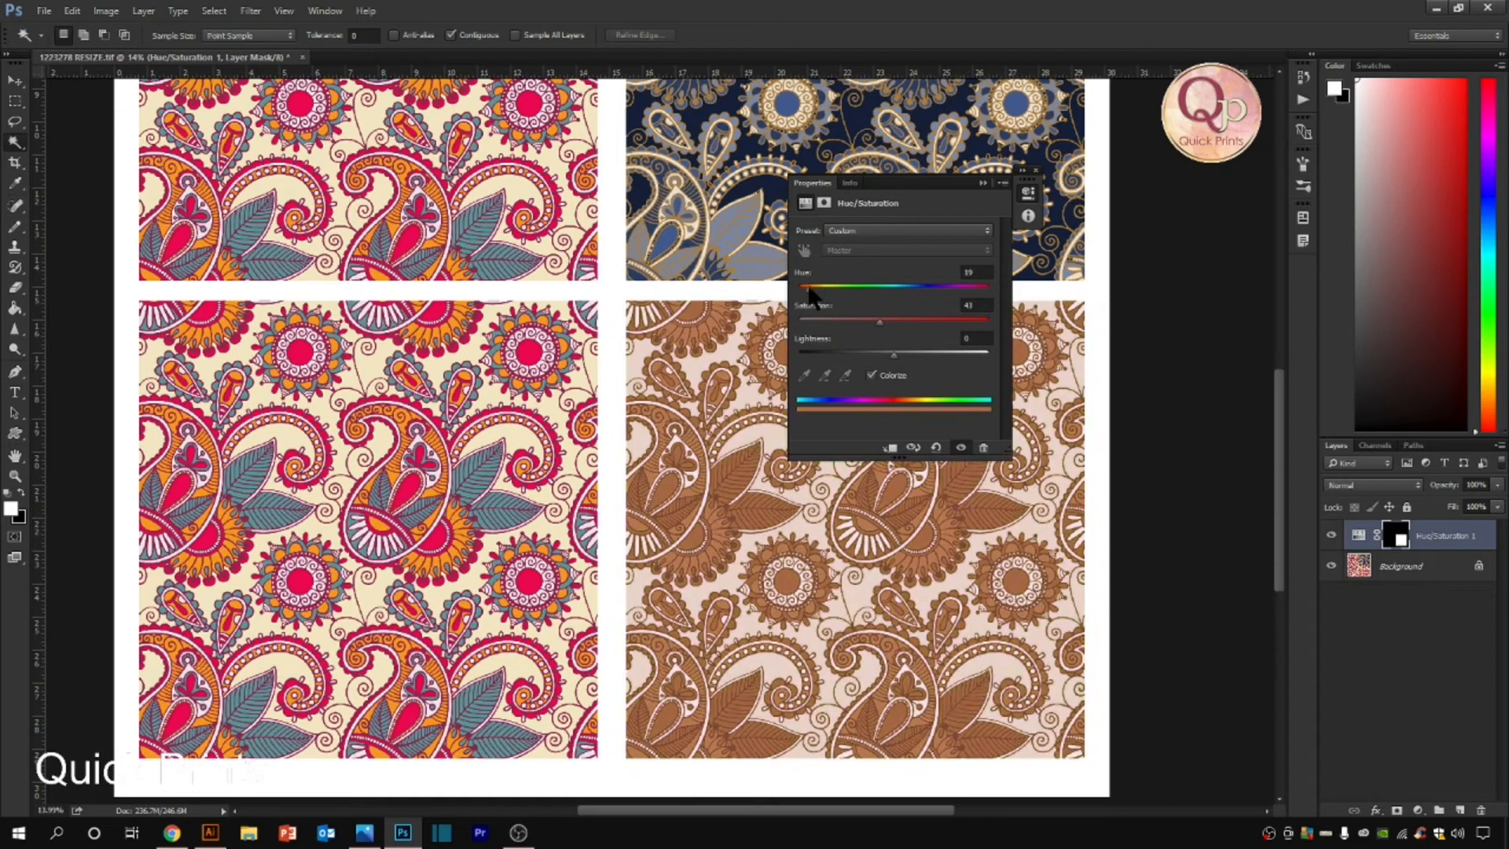
click(983, 183)
Step: Select the original-coloured tile beside the brown one, excluding the white margin around it
scroll(915, 387, down, 6)
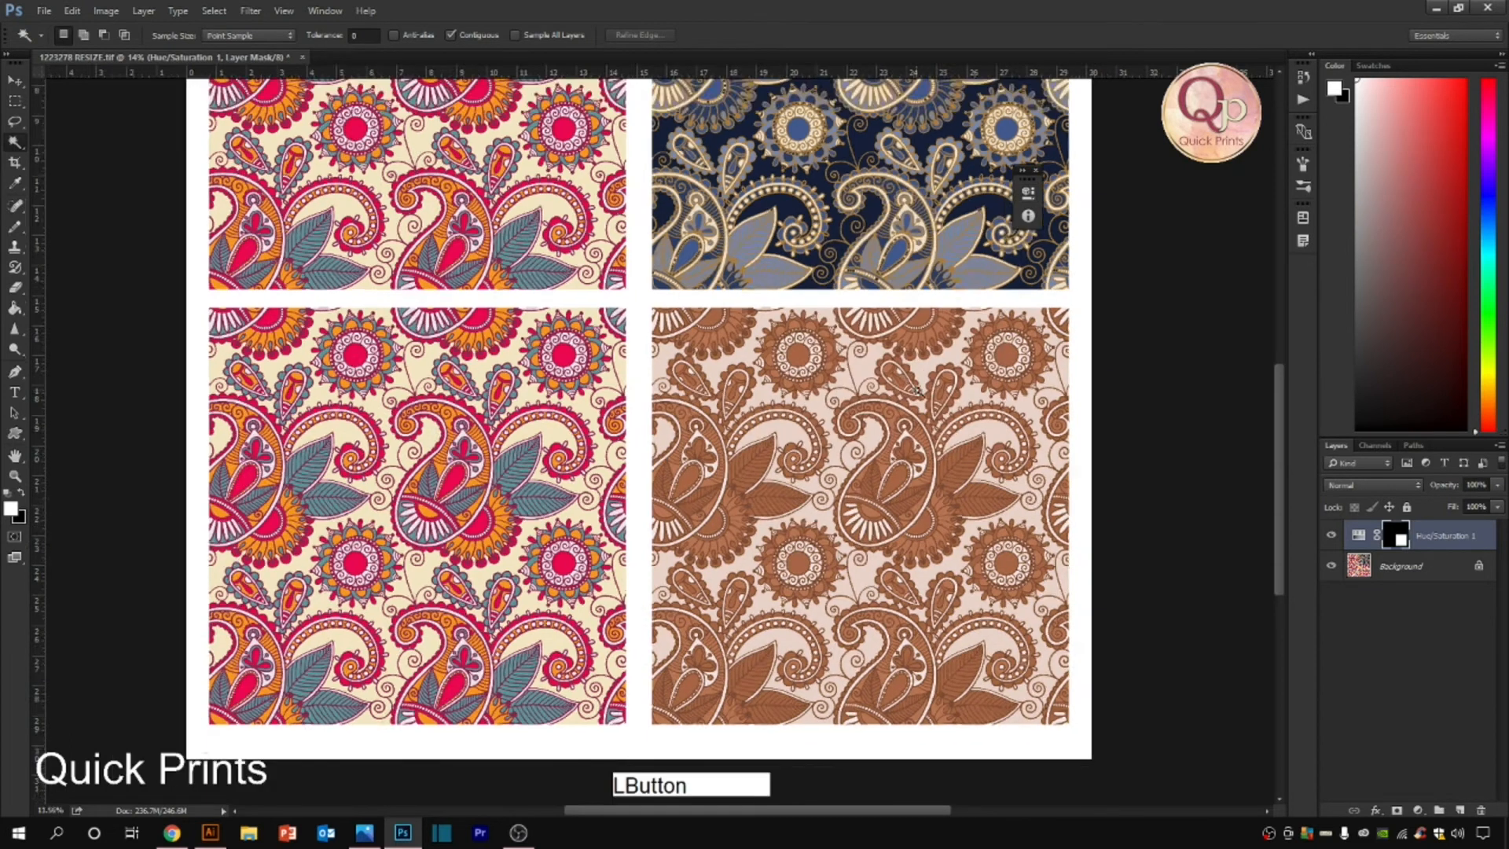
key(m)
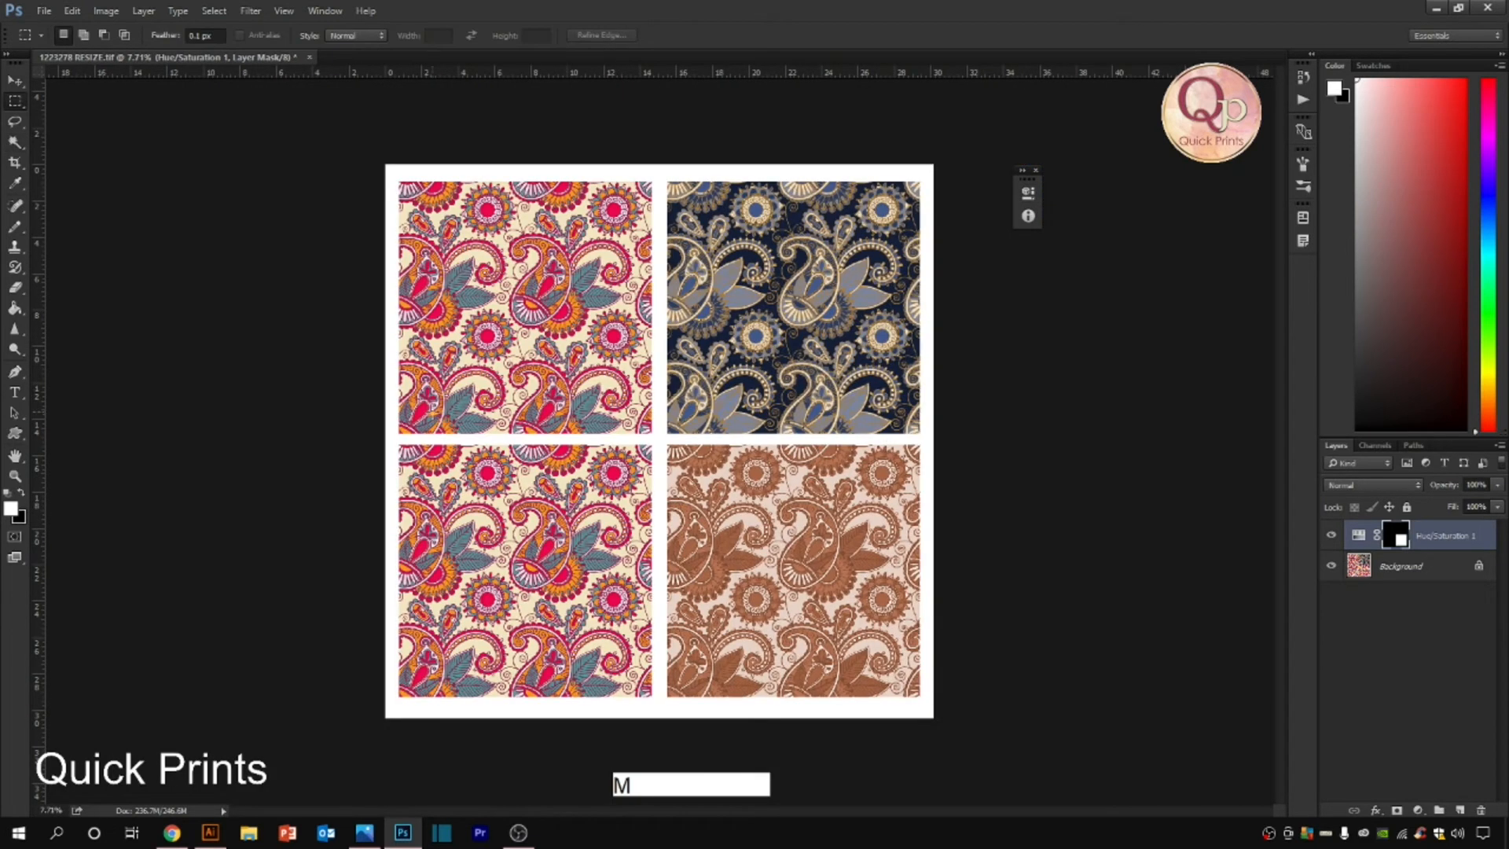
drag(387, 437, 657, 729)
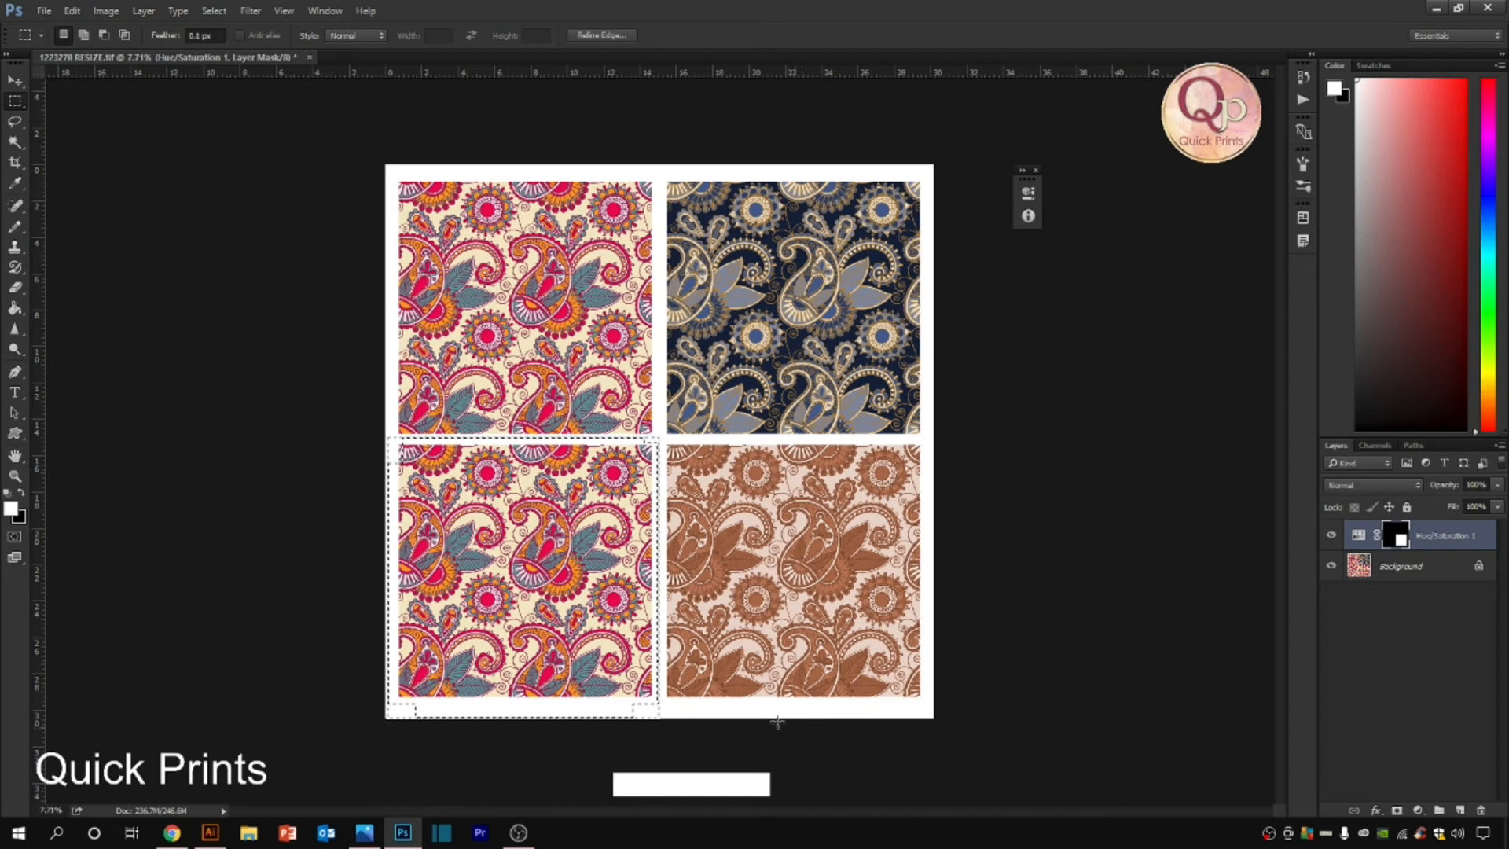
key(w)
key(alt)
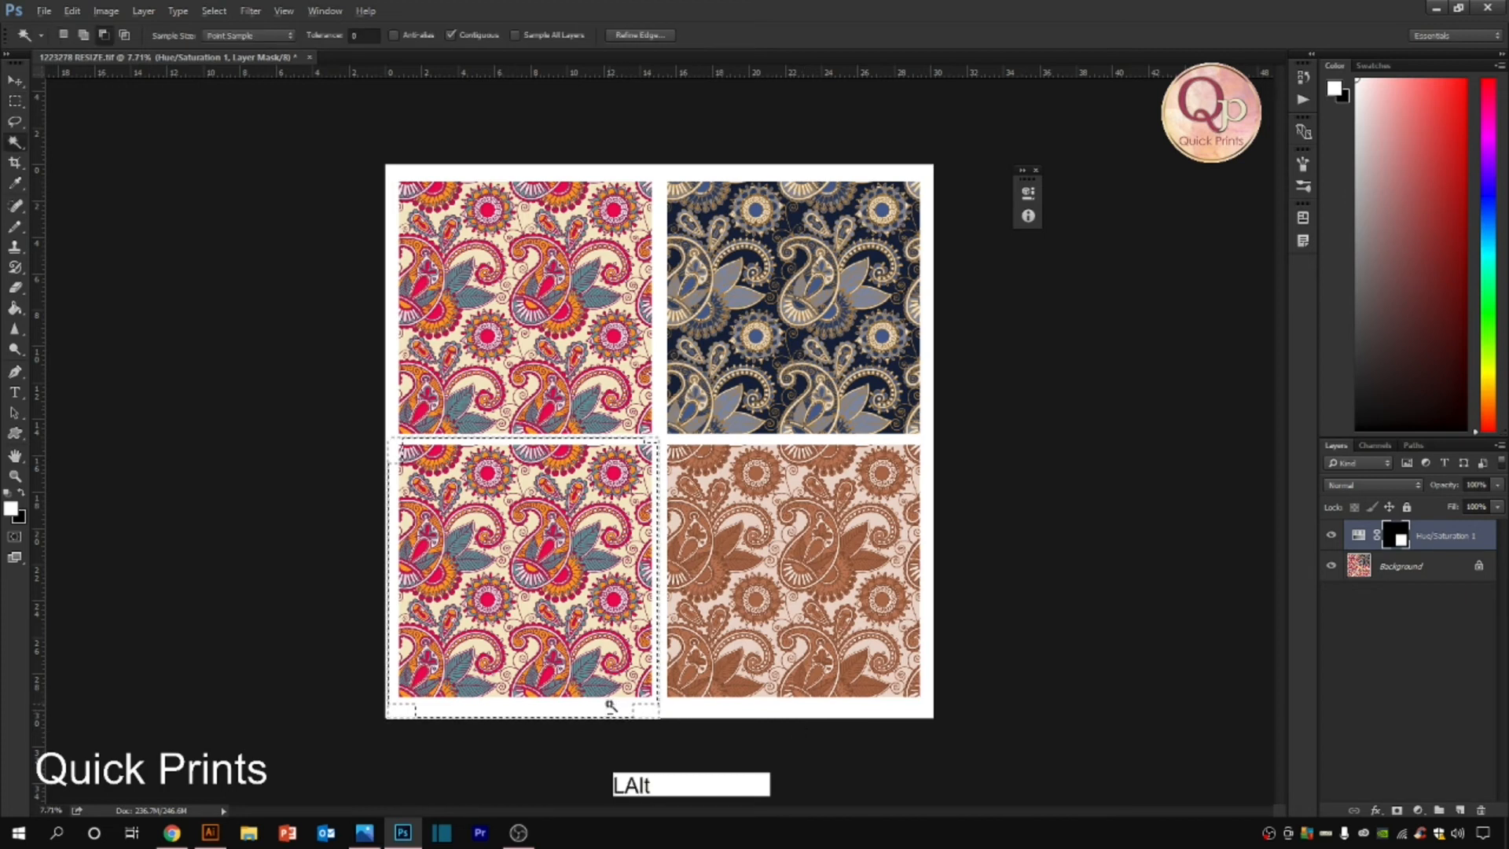
alt+click(610, 706)
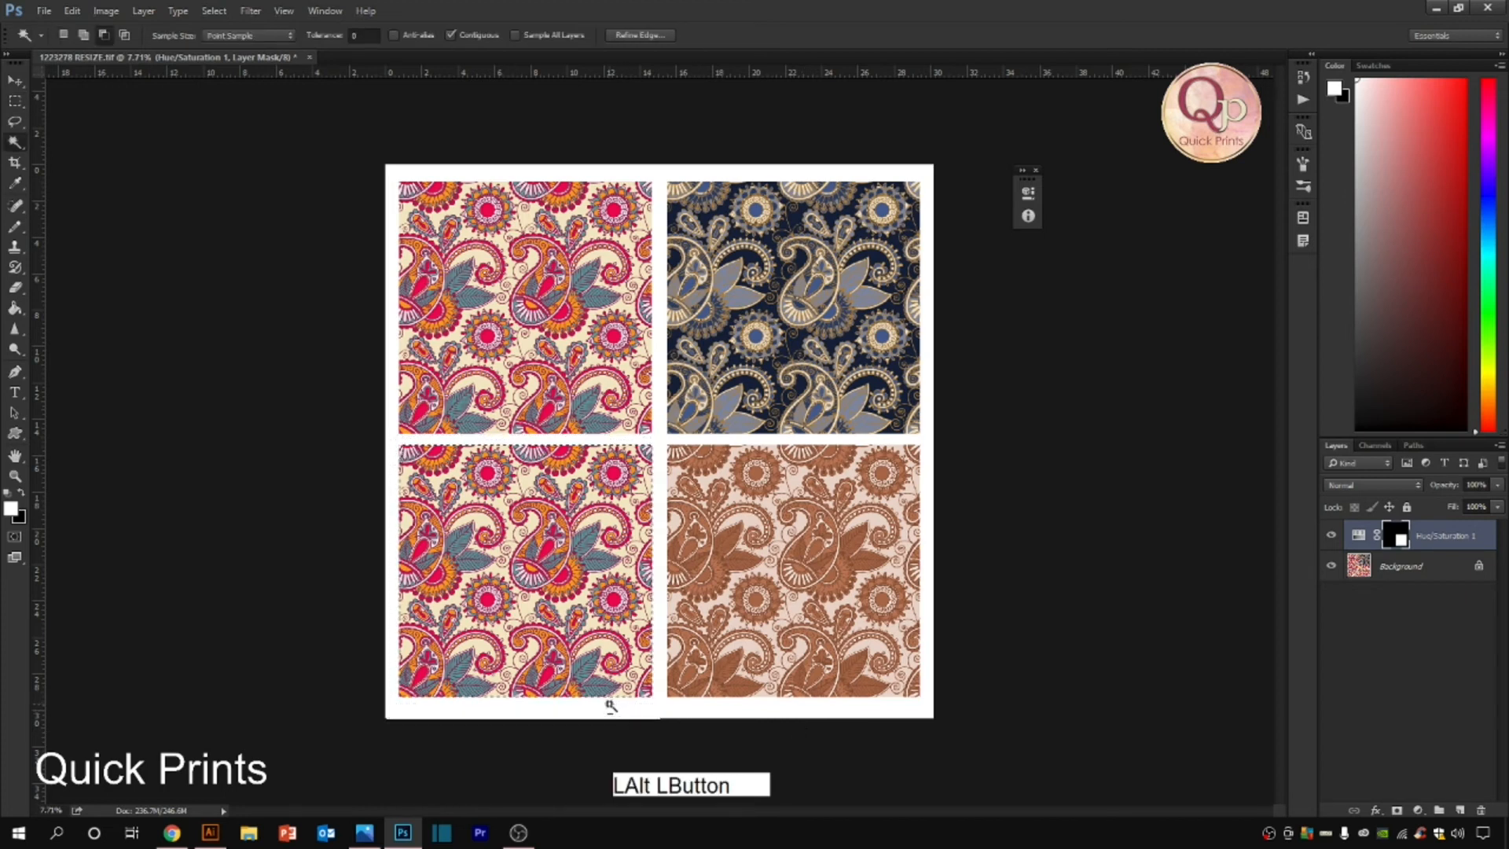
scroll(660, 443, up, 1)
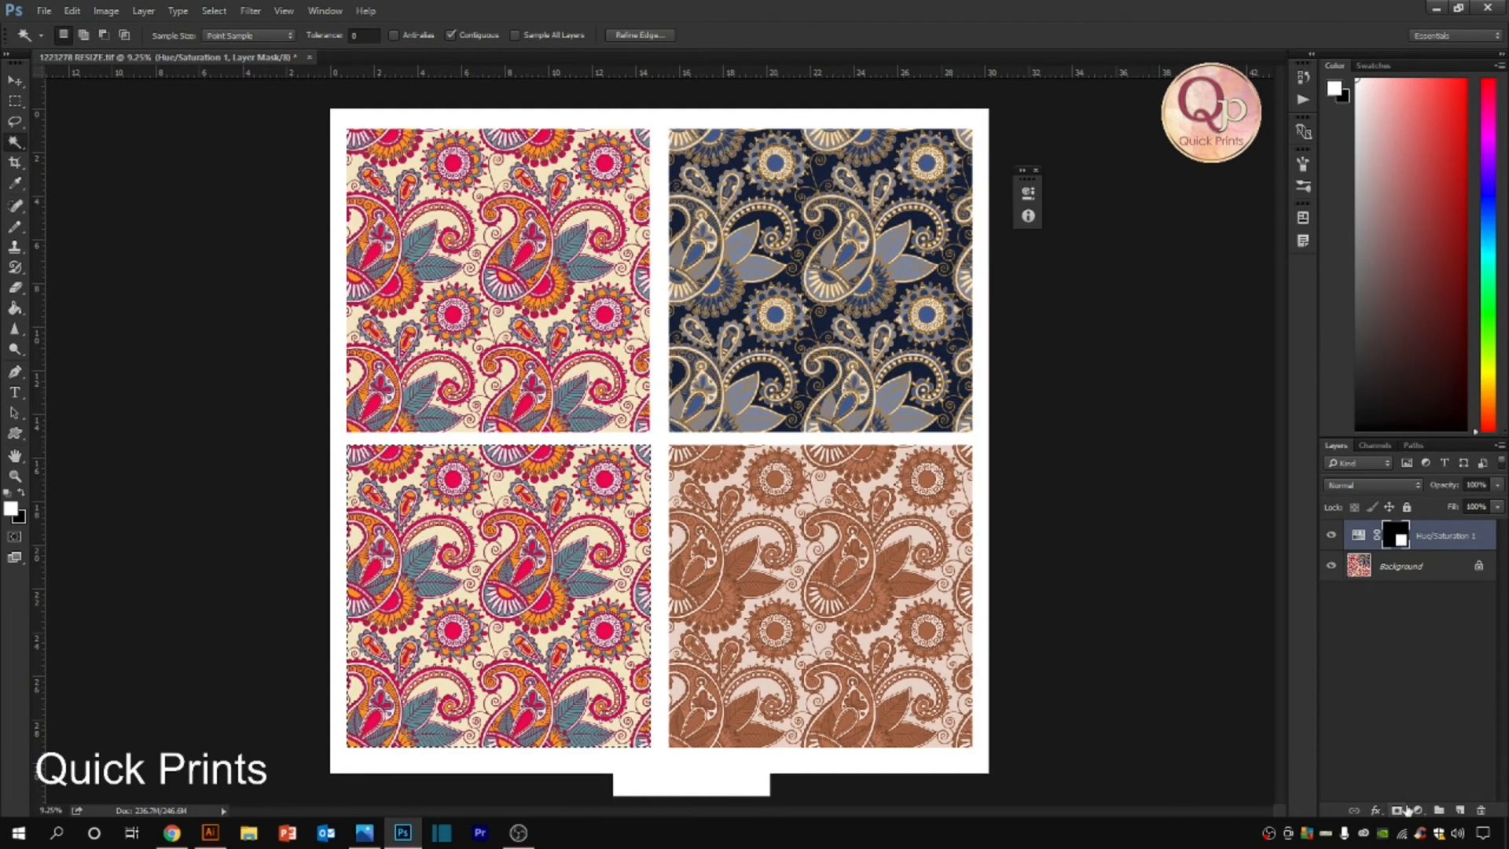
Step: Try a Selective Color adjustment layer on the selected tile, raising cyan, magenta and yellow in the Neutrals
click(1417, 810)
click(1414, 797)
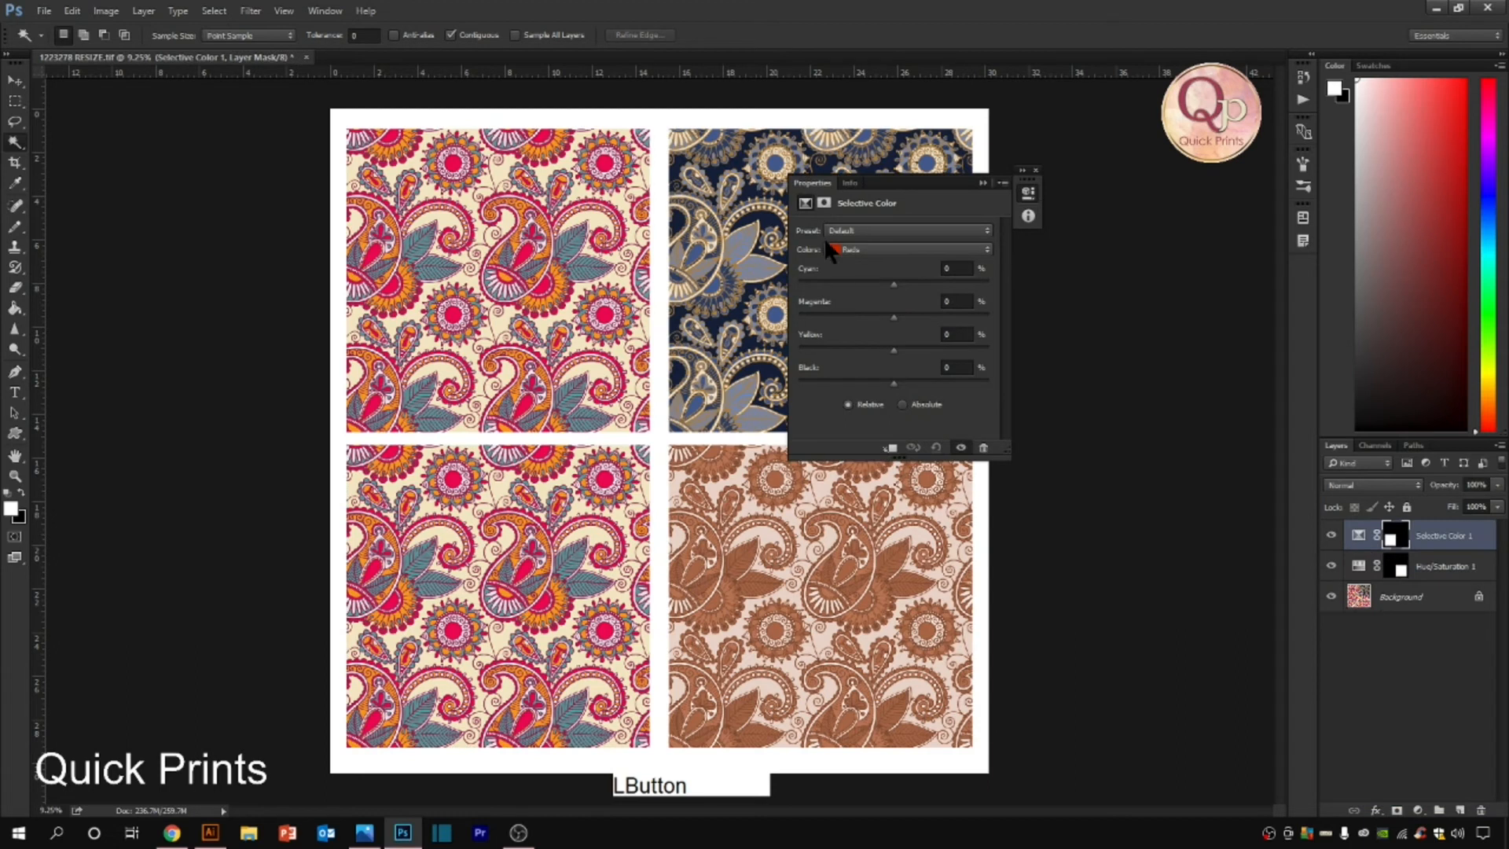
click(853, 249)
click(865, 352)
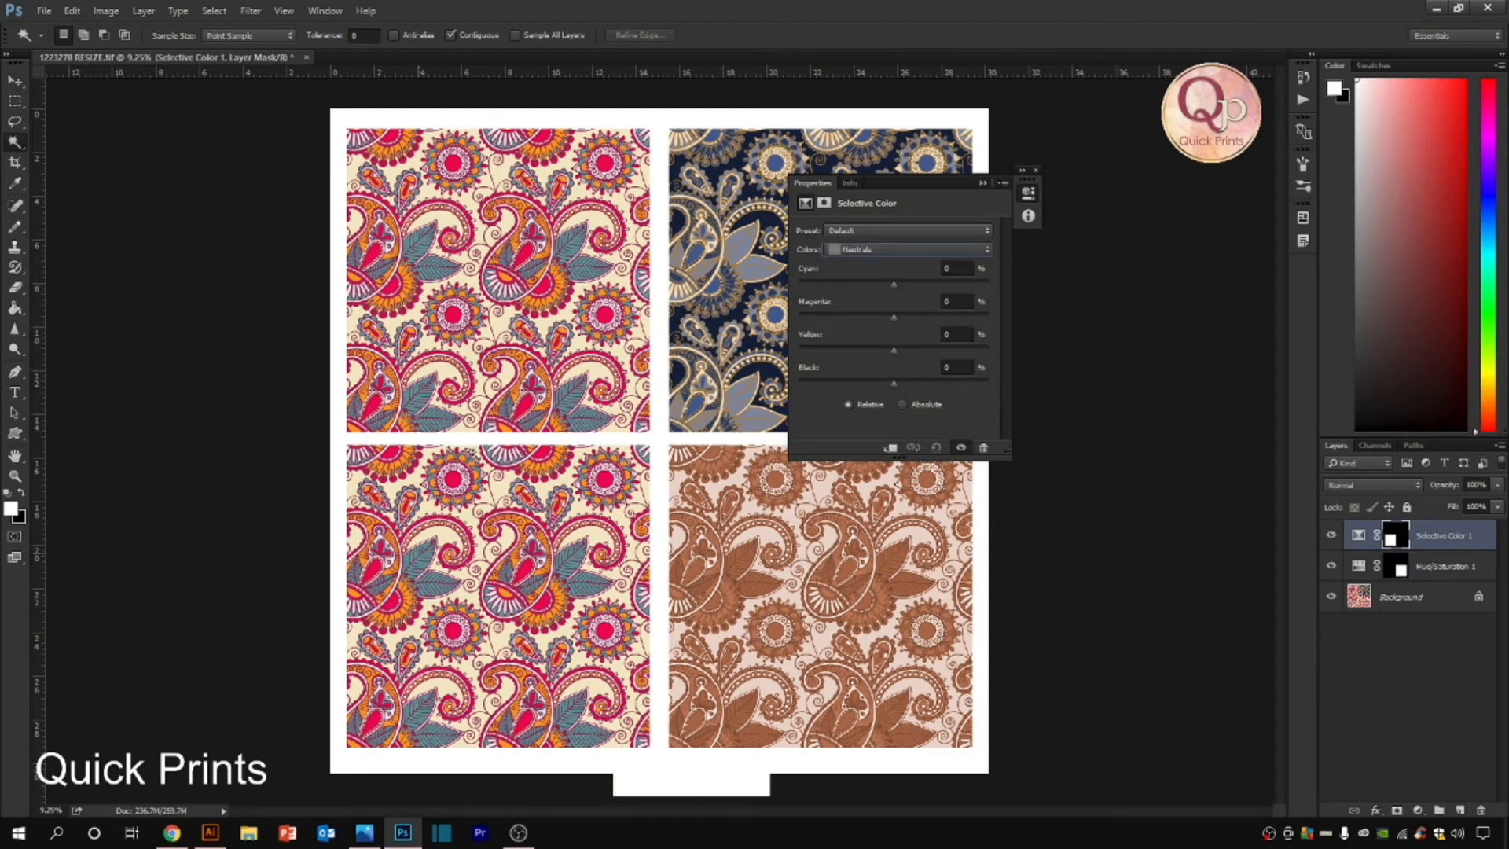
drag(896, 347, 923, 284)
Step: Try recolouring the tile's Whites with cyan -50, magenta +100 and reduced yellow, using the Absolute method
click(903, 250)
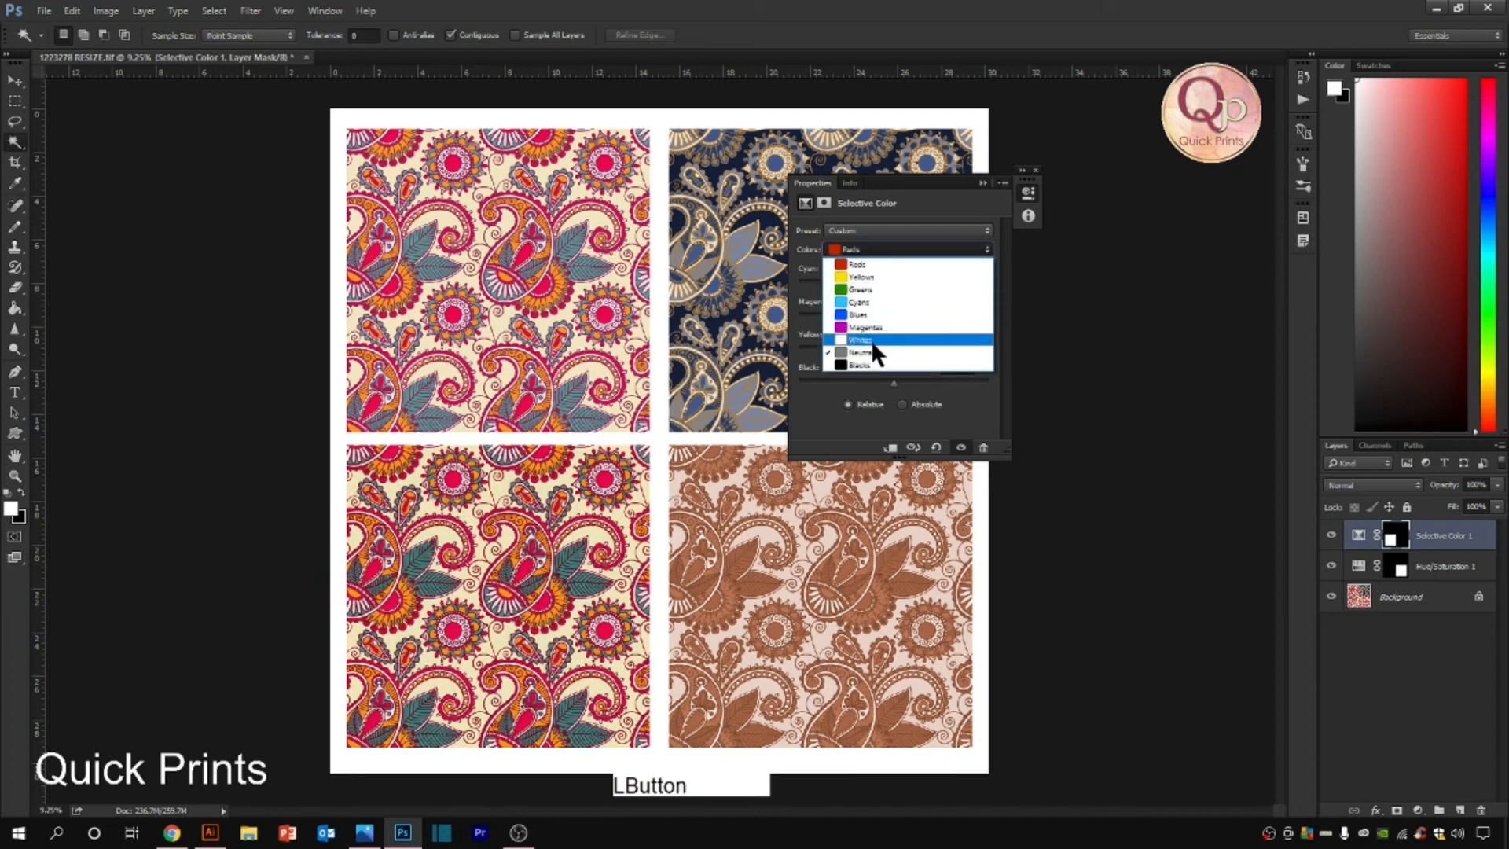
click(872, 340)
drag(840, 350, 999, 310)
drag(896, 283, 795, 288)
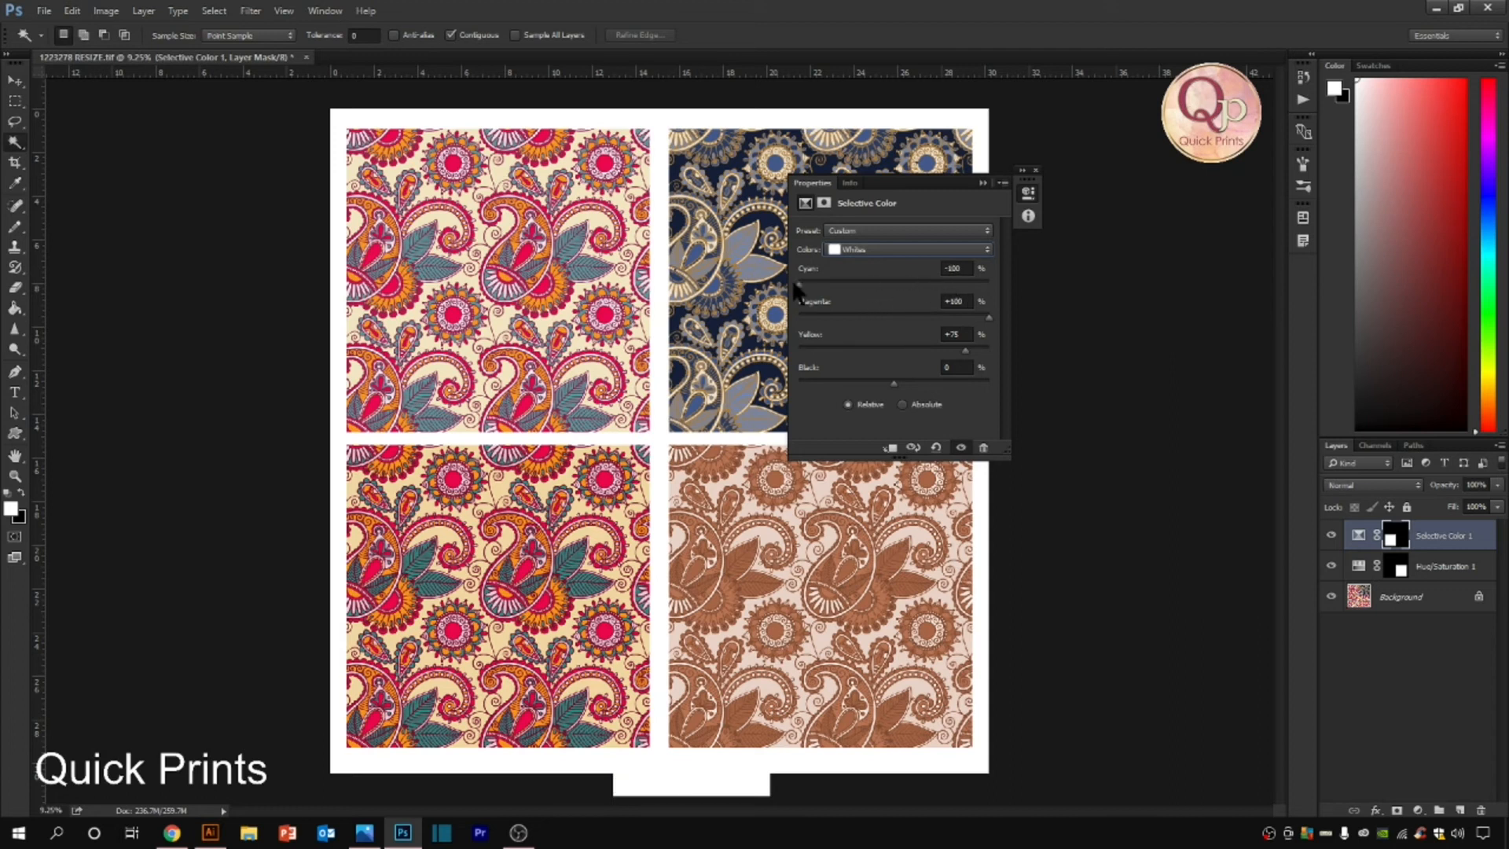
click(903, 404)
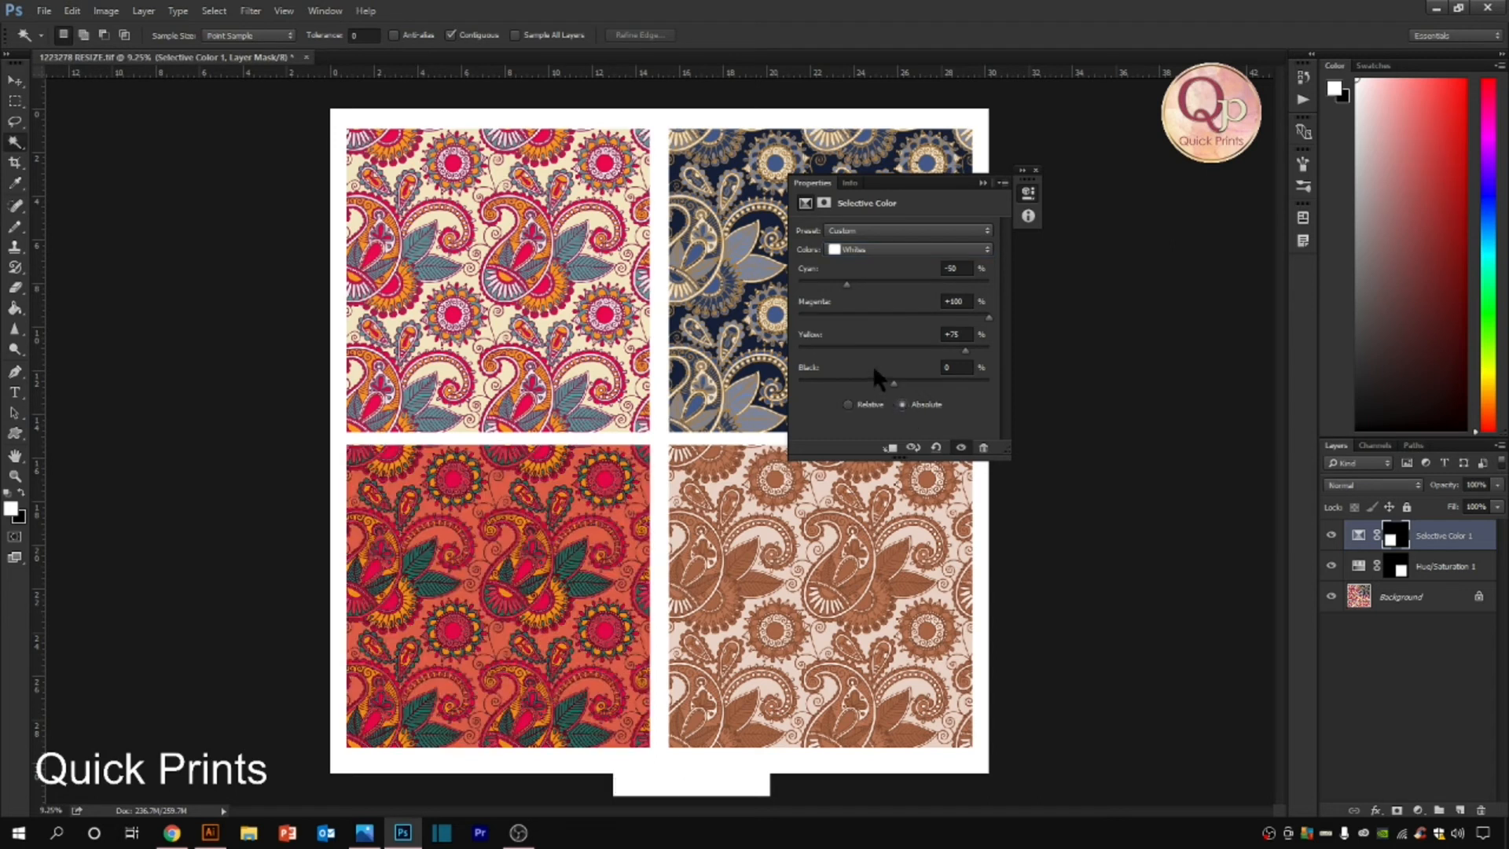
drag(966, 351, 854, 351)
Step: Try the tile's Neutrals at cyan +26, magenta -23, yellow +37 and black +12
click(879, 249)
click(876, 359)
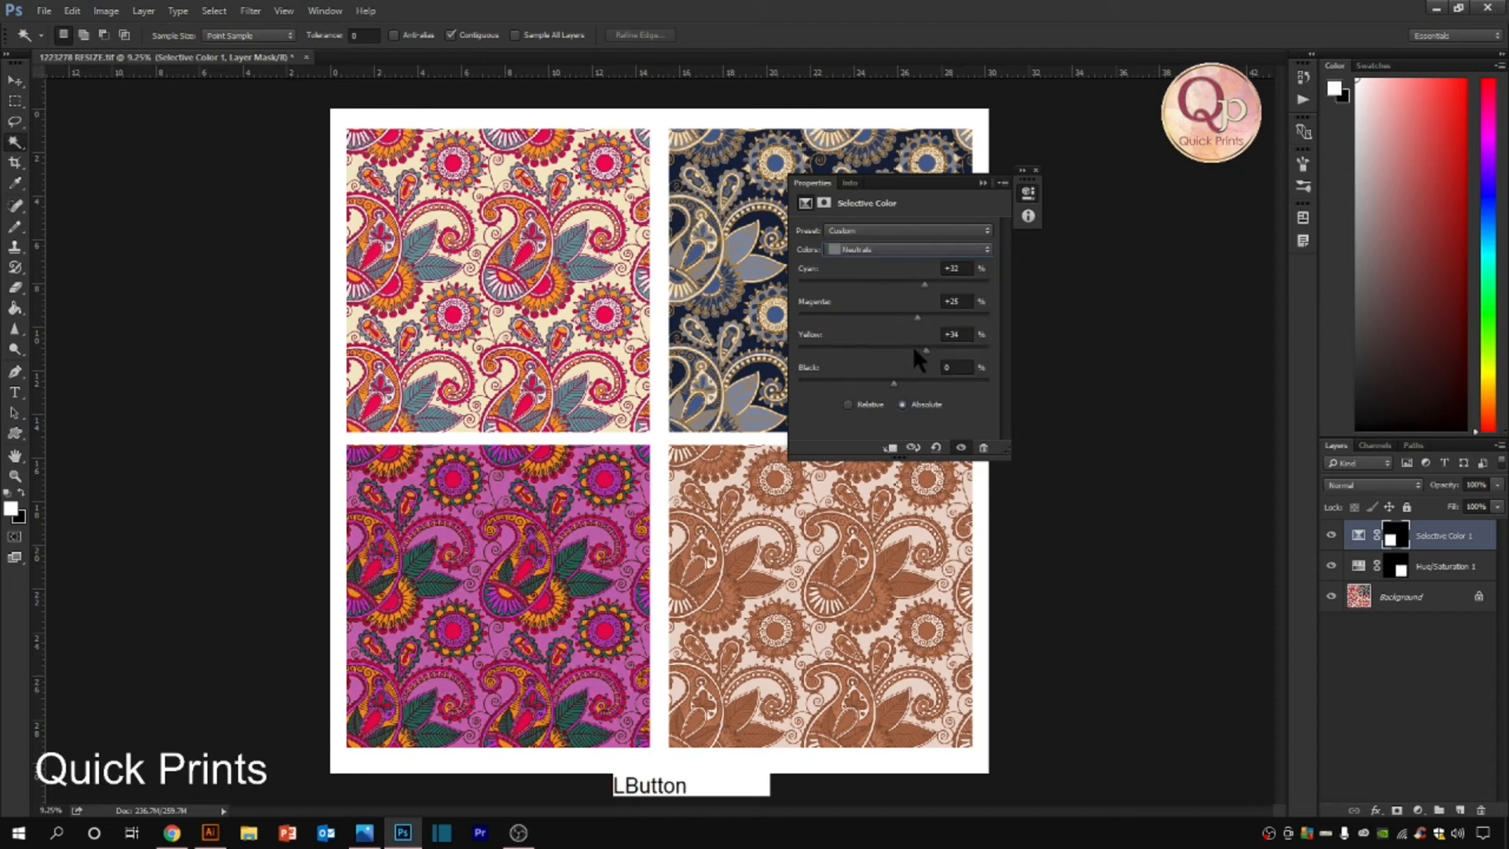
drag(852, 349, 872, 391)
mouse_move(916, 318)
mouse_down()
mouse_move(872, 318)
mouse_move(921, 279)
mouse_move(807, 296)
mouse_move(929, 303)
mouse_up()
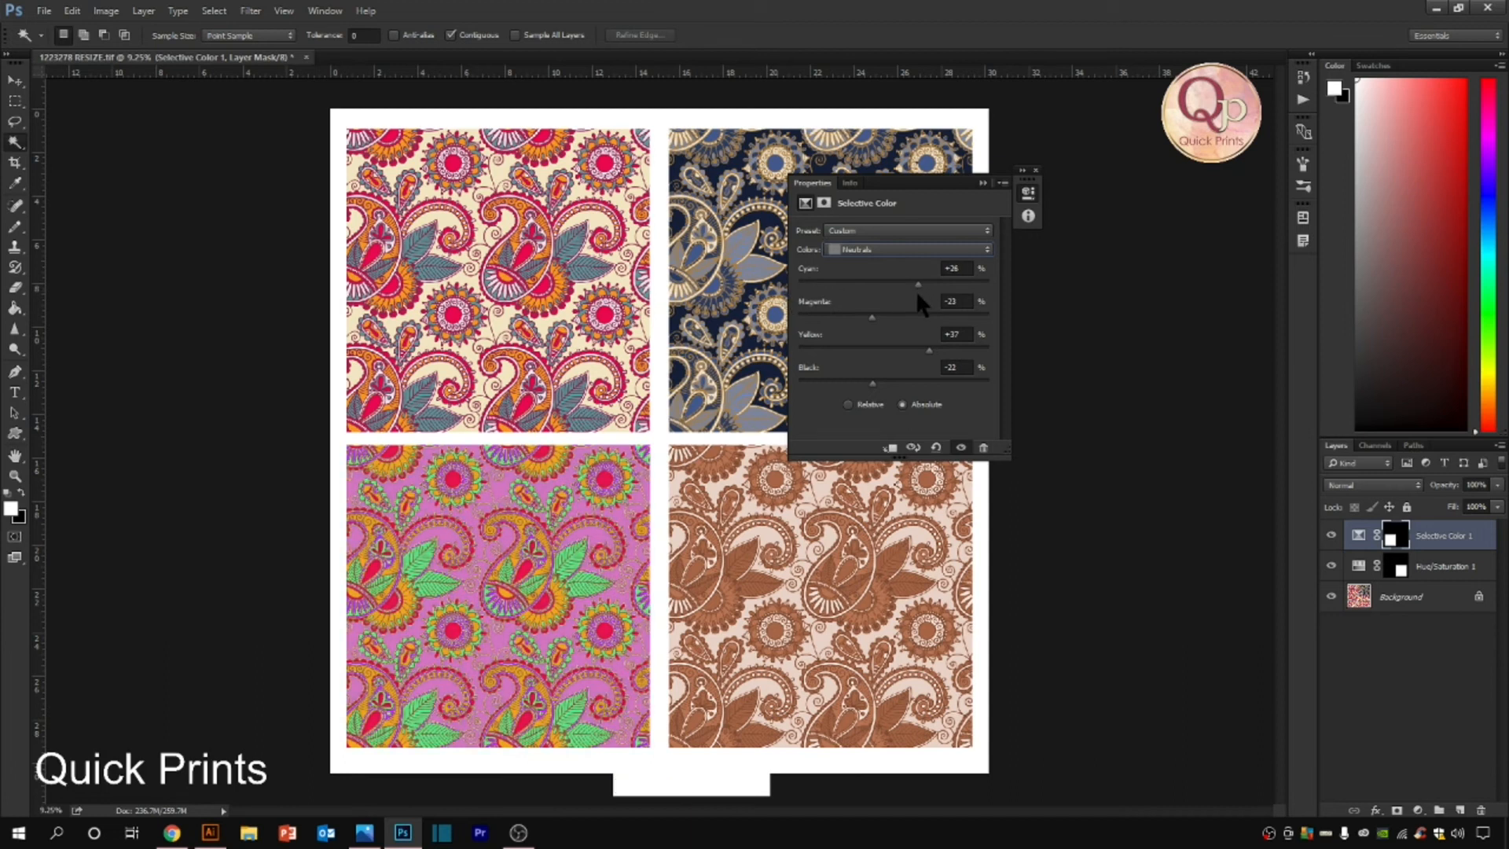
drag(871, 385, 904, 395)
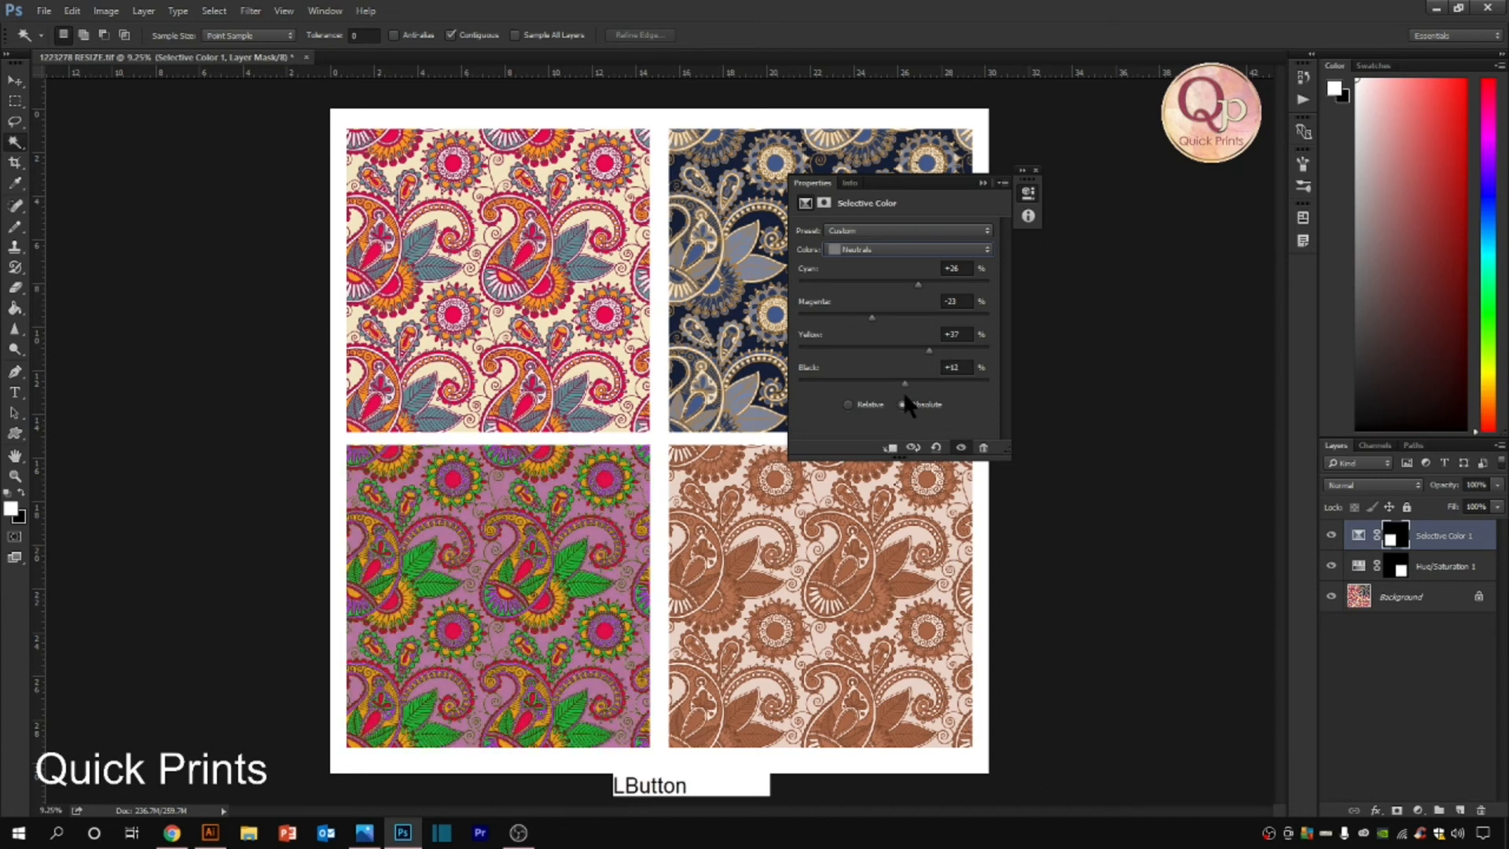
Step: Close the adjustment settings and undo the Selective Color changes, back to the tile selection
click(984, 179)
key(ctrl+alt+z)
key(ctrl+alt+z)
key(ctrl+alt+z)
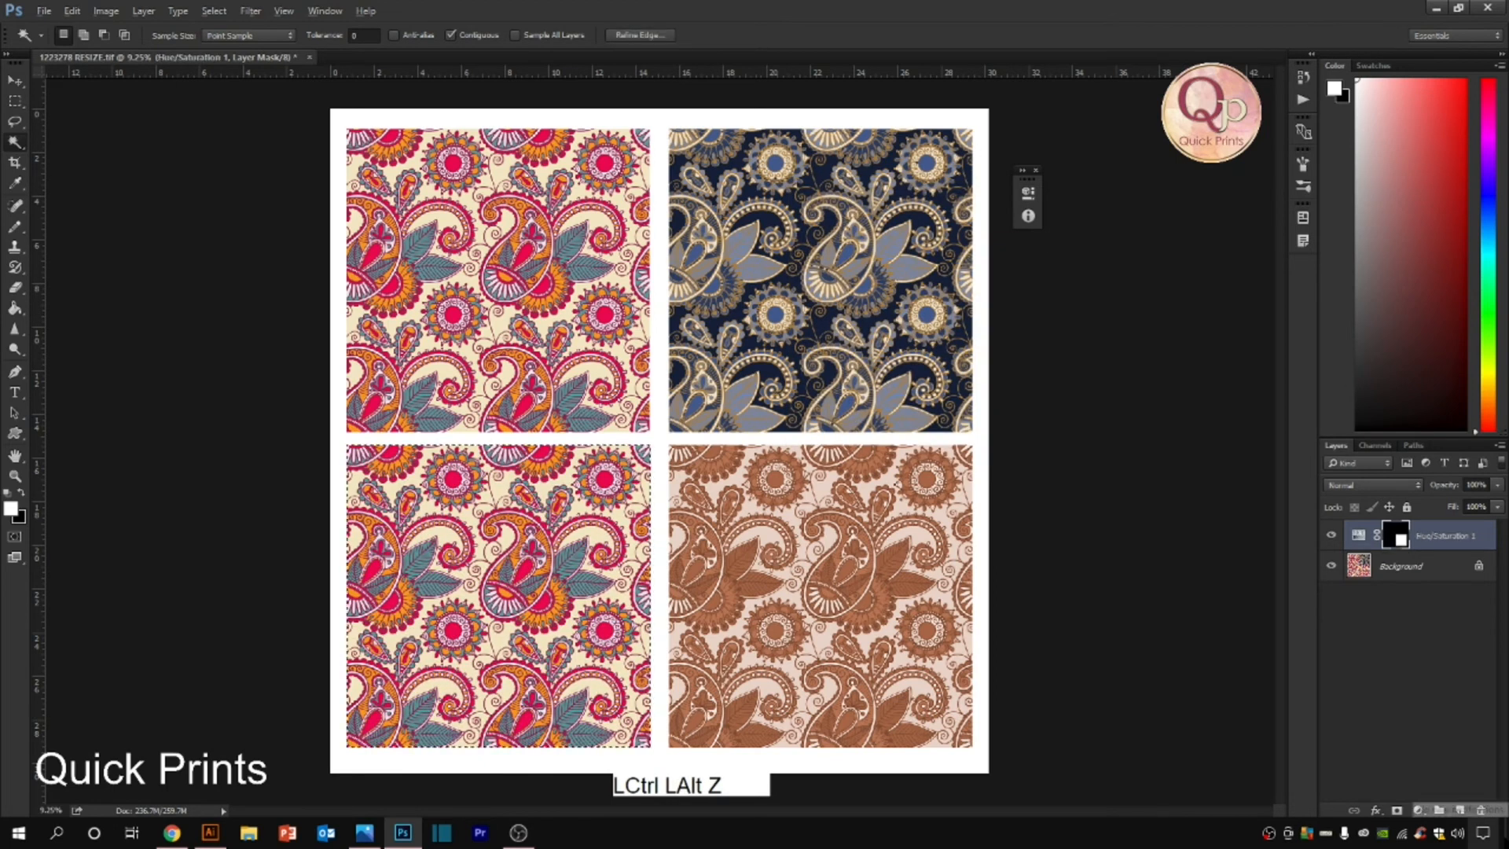
Step: Add an Absolute Selective Color adjustment layer to the selected tile and set Whites to cyan +47, magenta +23, yellow +1, black +61
click(1417, 809)
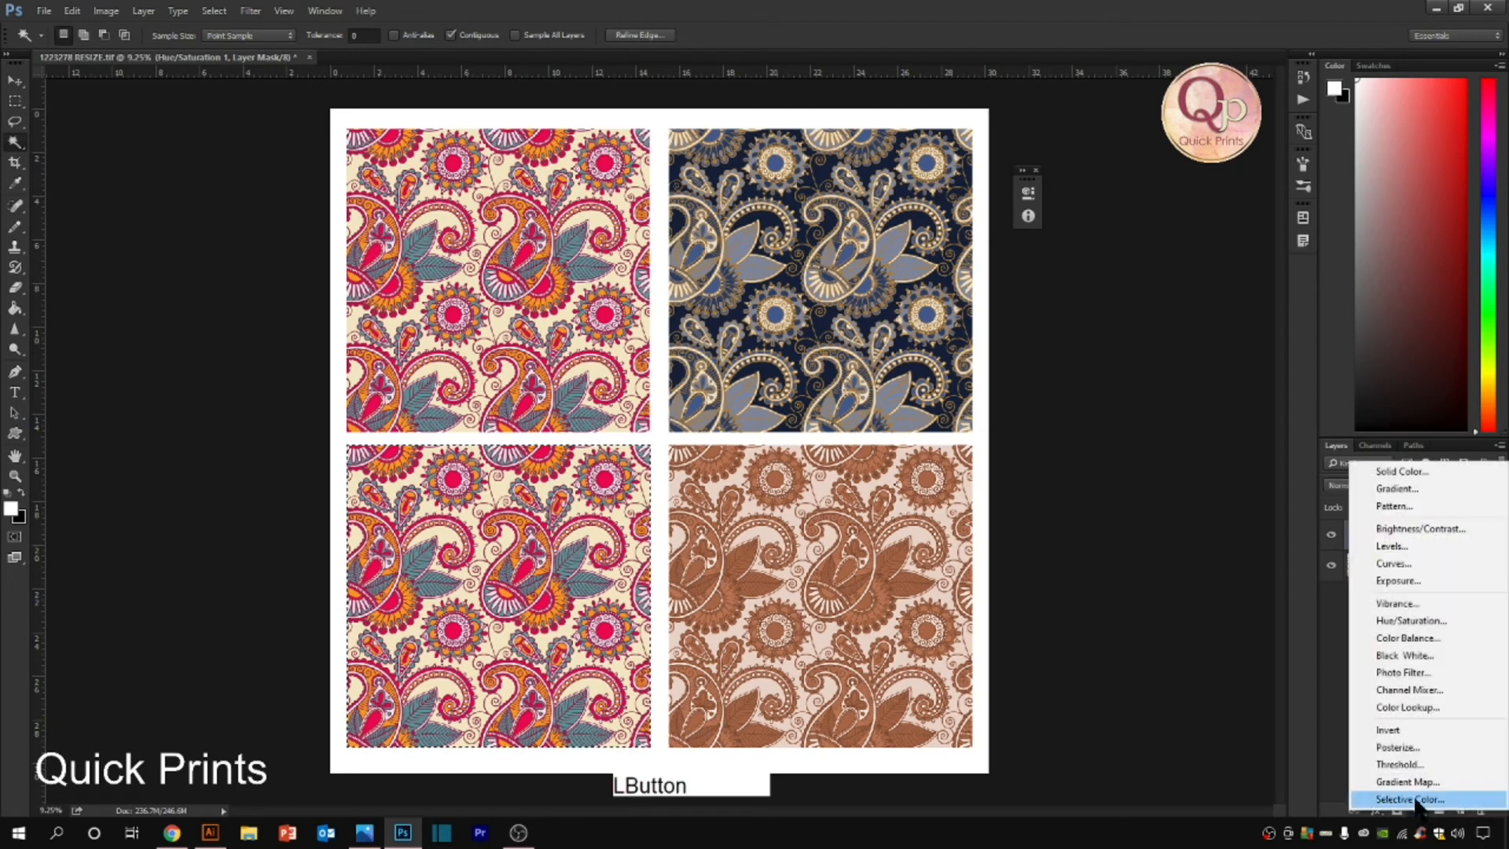
click(1414, 800)
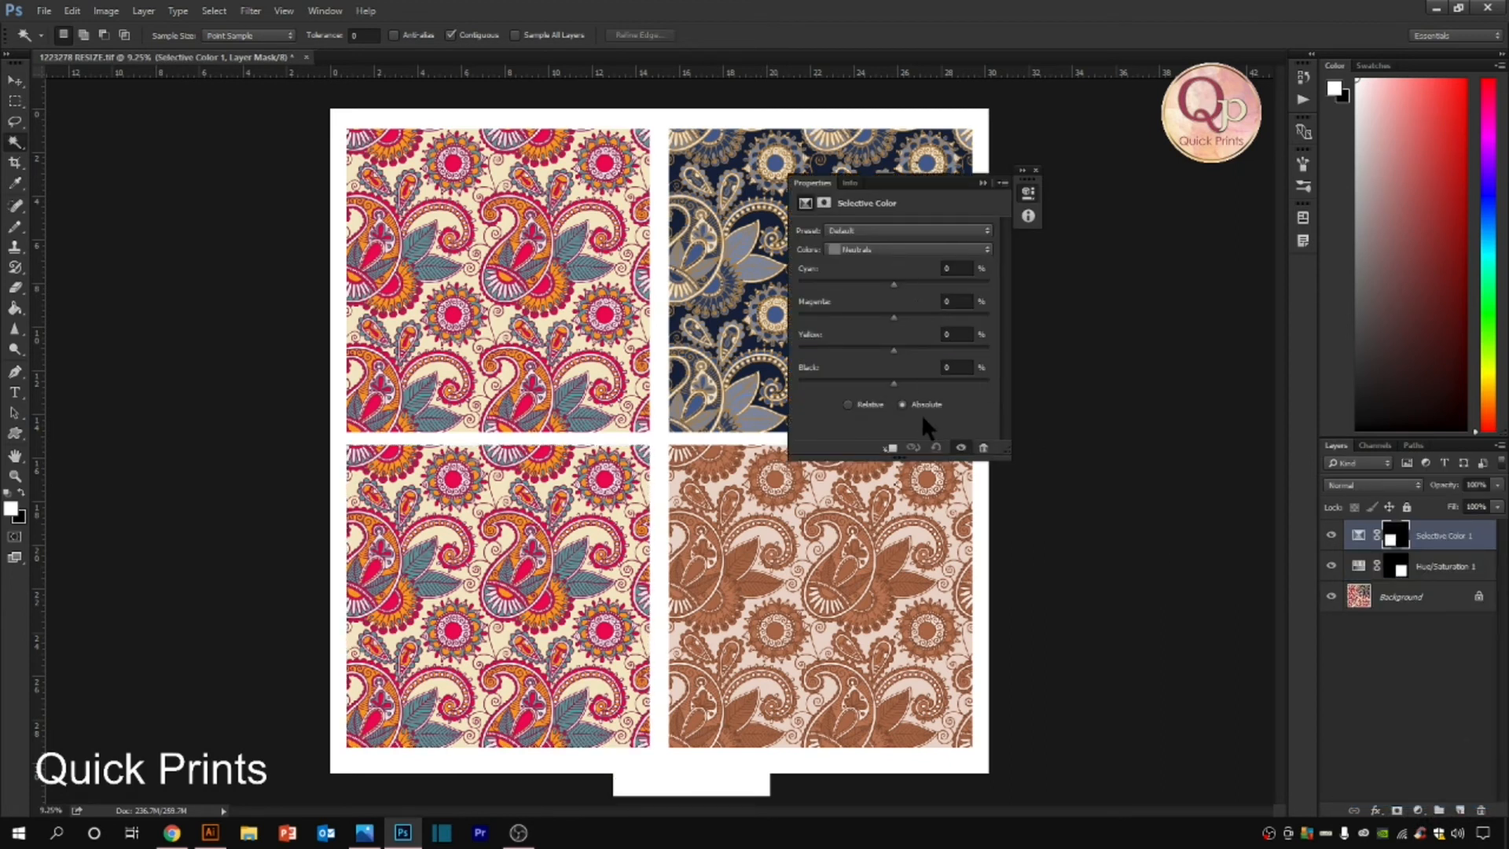
click(877, 251)
click(864, 339)
drag(889, 383, 915, 316)
drag(924, 383, 950, 385)
drag(894, 286, 923, 287)
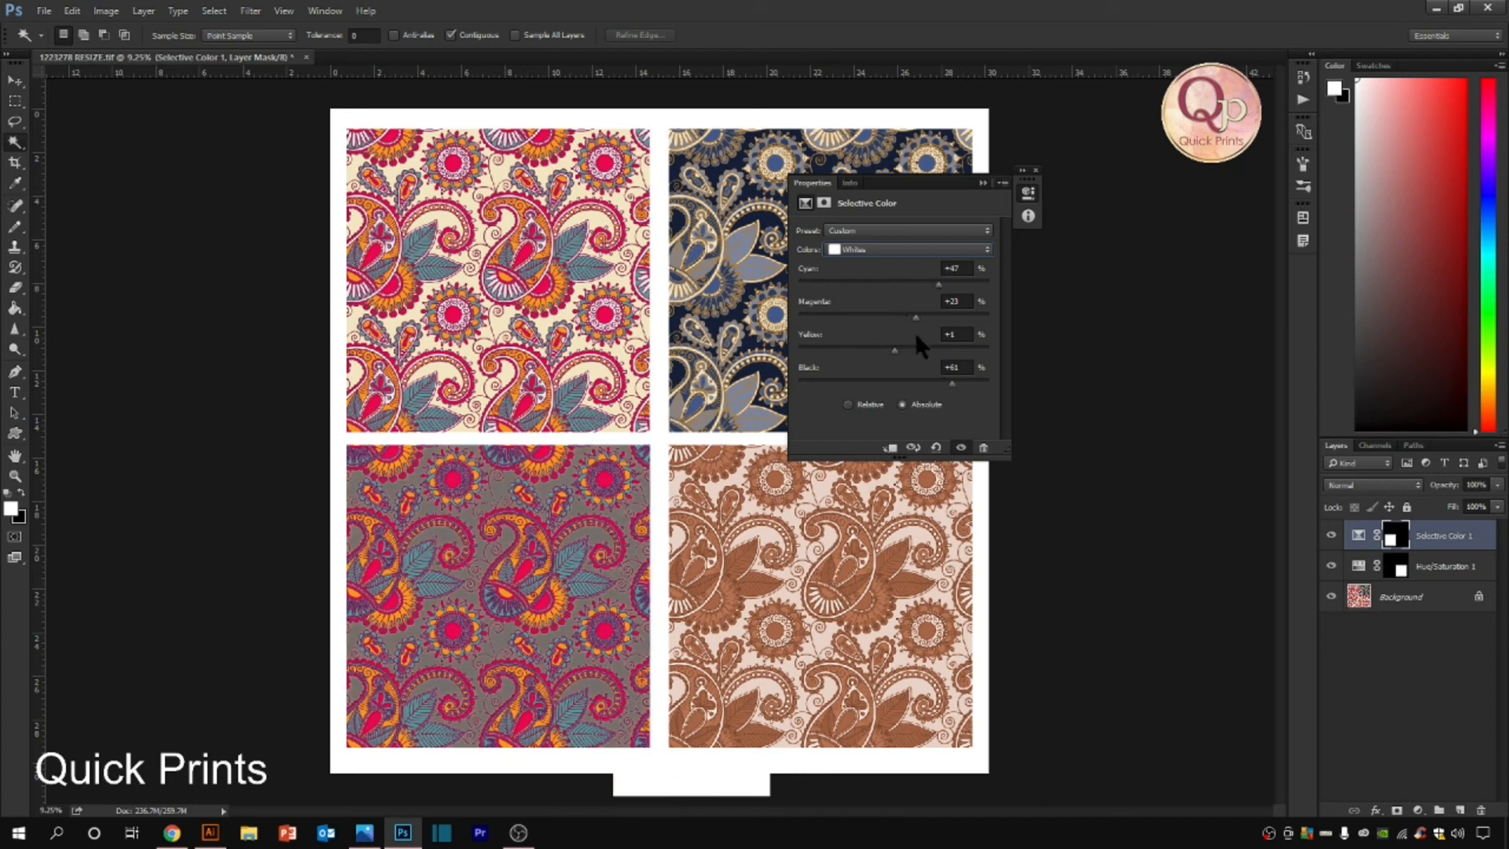
Step: Set the tile's Reds to magenta -23, yellow +18 and black -12, and its Yellows to magenta +41 and yellow -49
click(851, 249)
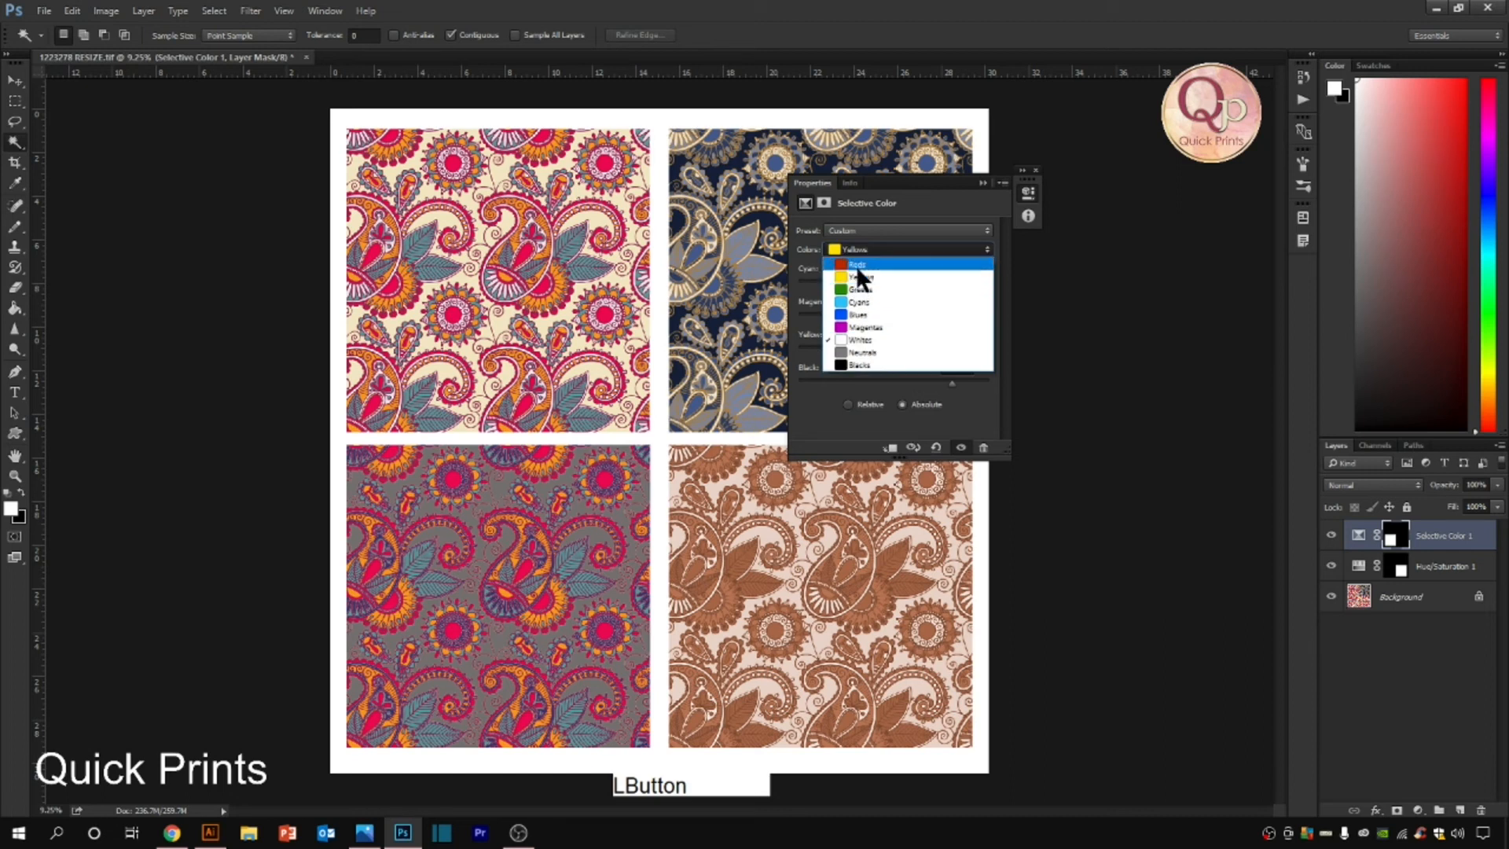
click(855, 264)
drag(892, 311, 882, 383)
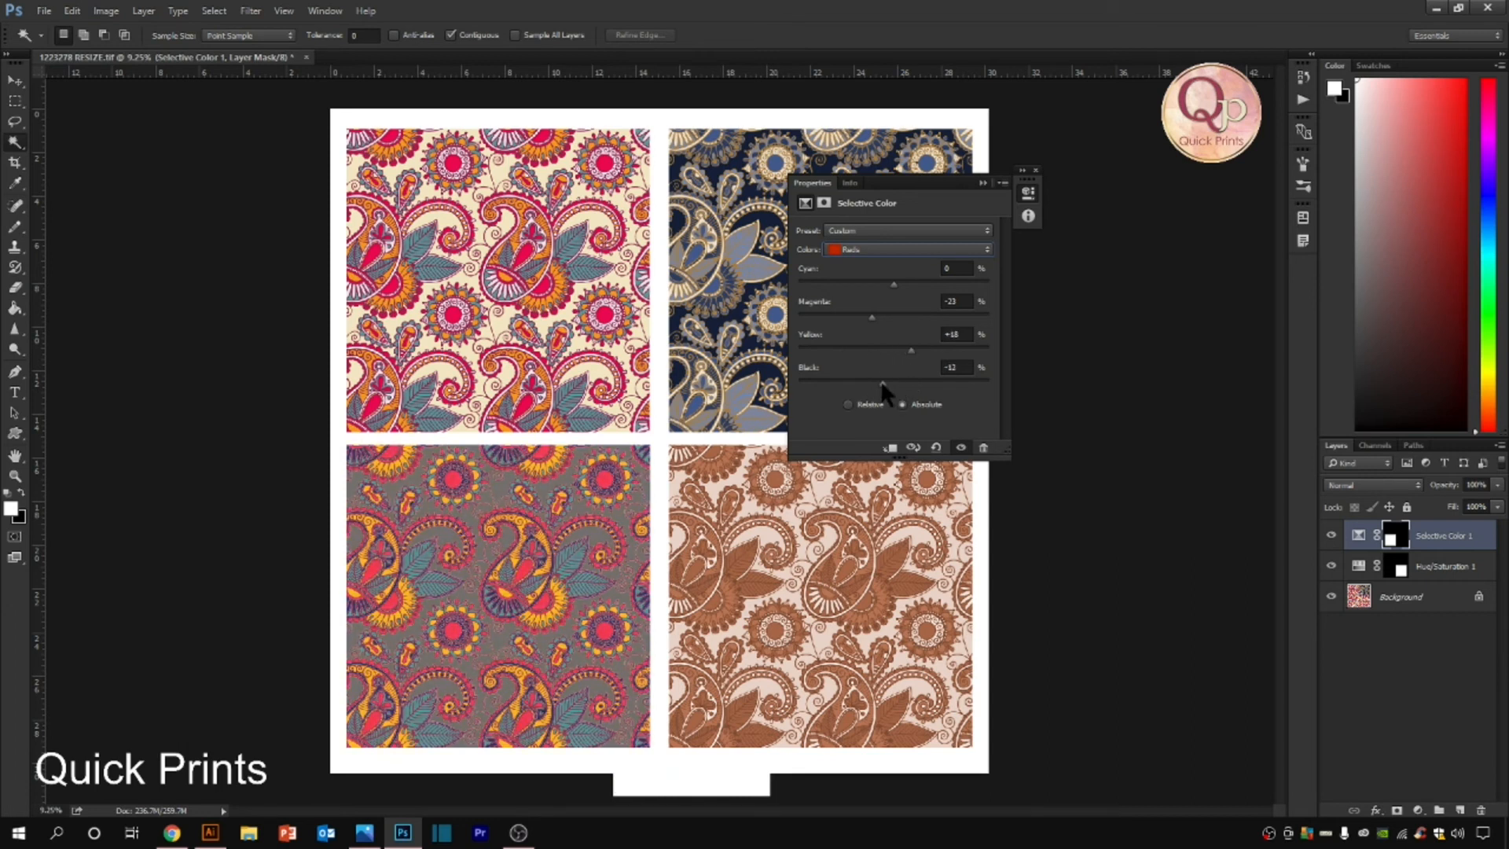
click(884, 250)
click(866, 271)
drag(893, 314, 847, 348)
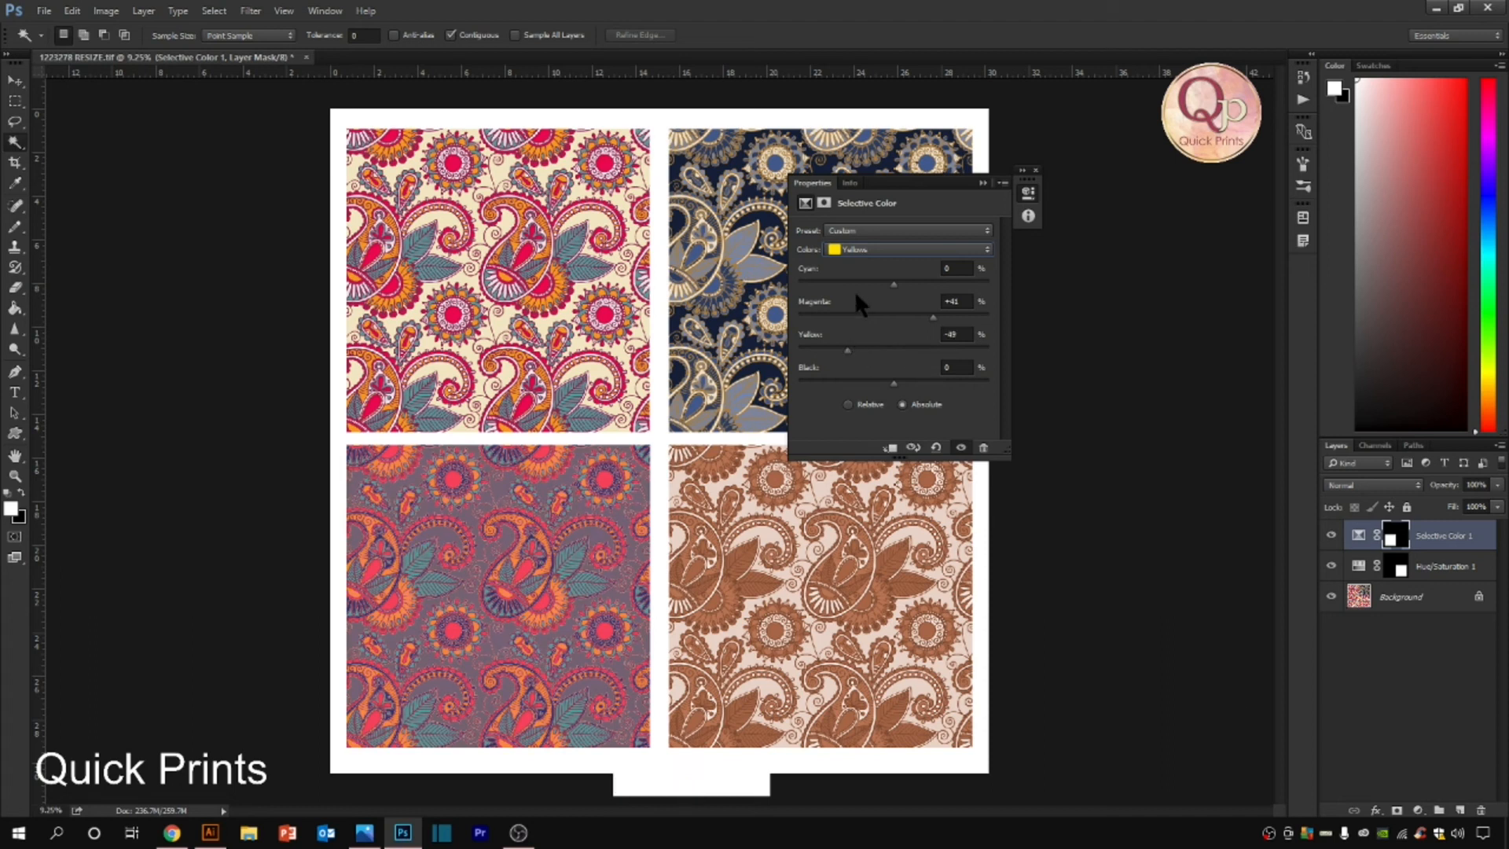
Step: Strongly increase cyan in the tile's Cyans, set magenta +66, yellow +17 and black -32, and close the adjustment settings
drag(888, 253, 971, 351)
drag(893, 315, 972, 281)
drag(896, 385, 863, 385)
drag(969, 350, 909, 348)
click(871, 251)
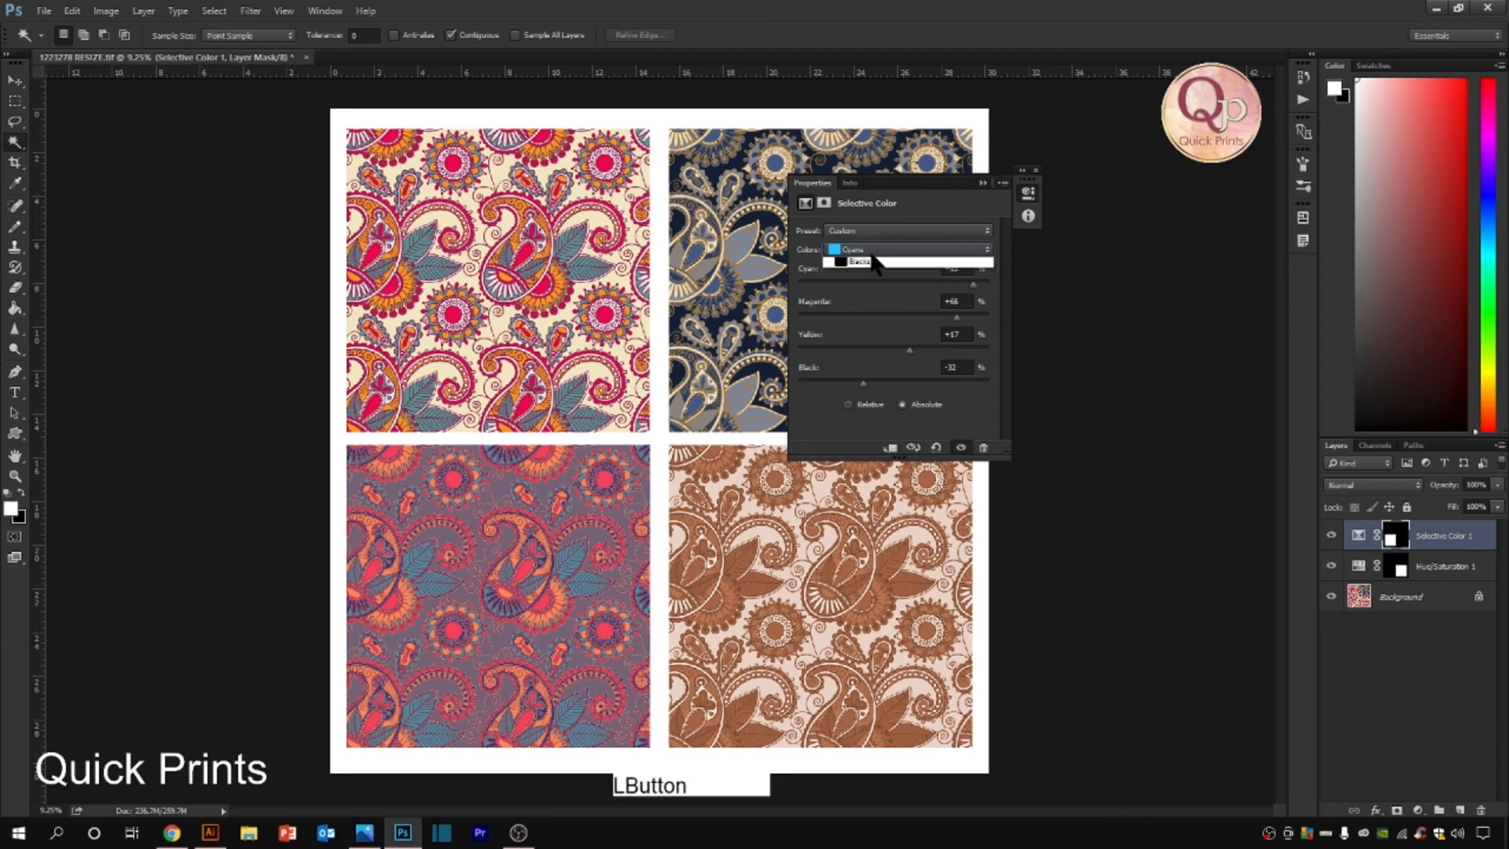
click(984, 184)
click(983, 183)
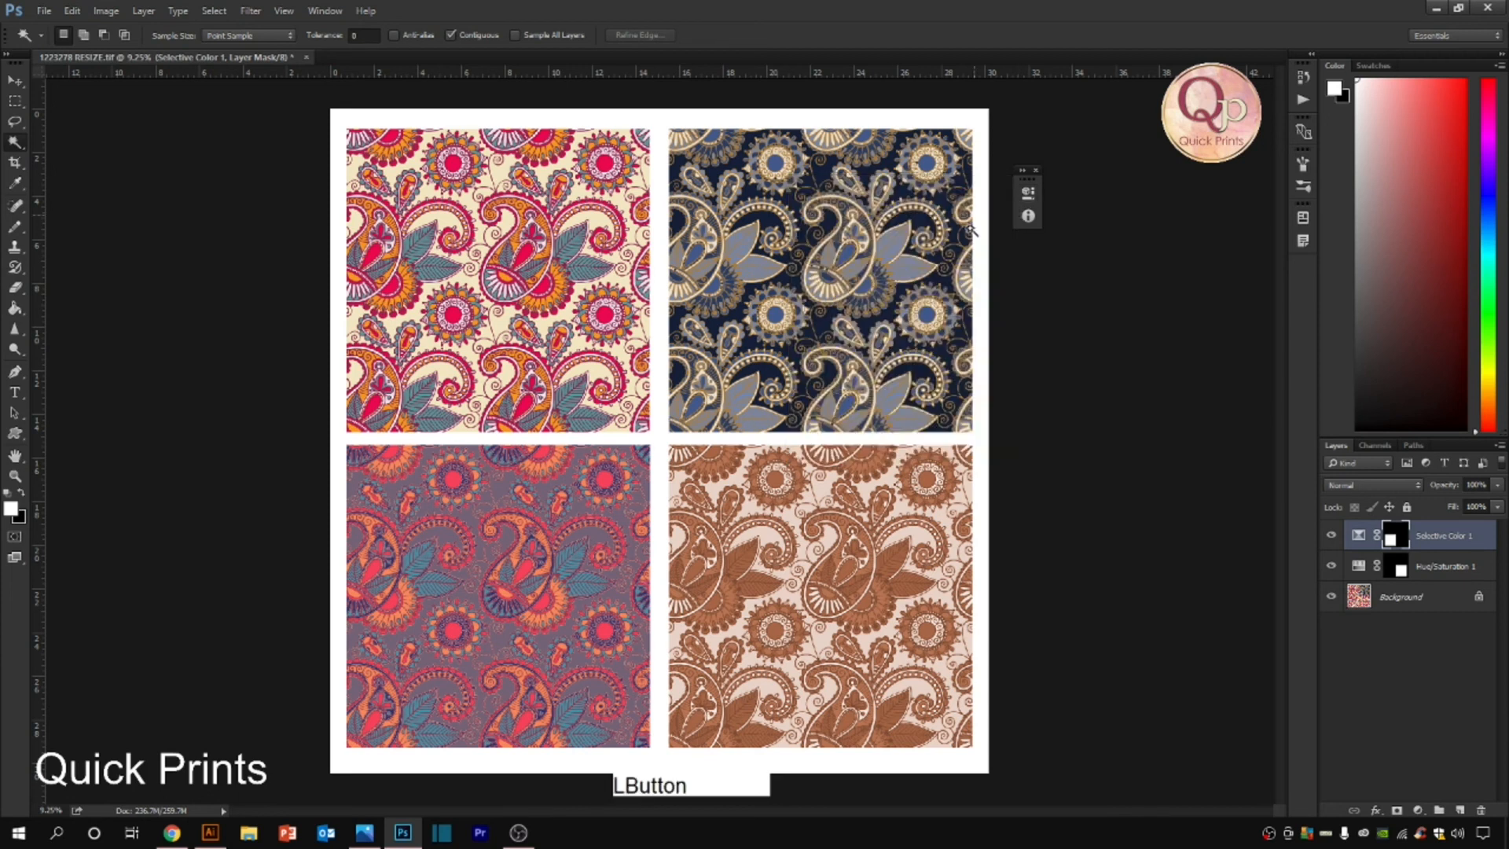
scroll(792, 551, up, 2)
scroll(635, 570, up, 2)
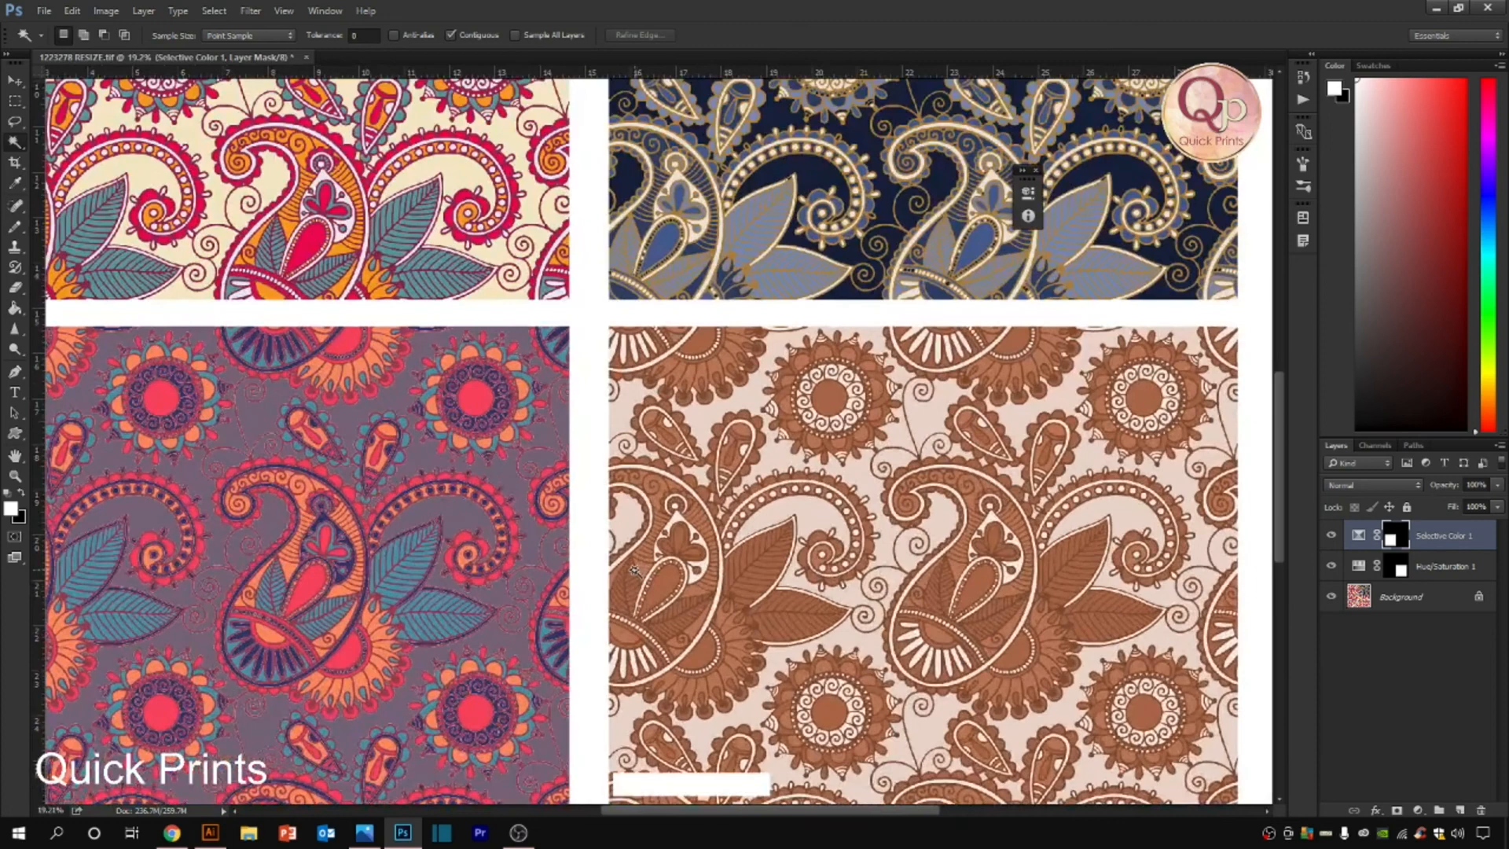
Step: Inspect the recoloured purple tile's motif edges up close and compare all four paisley colourways across the whole sheet
scroll(634, 569, up, 14)
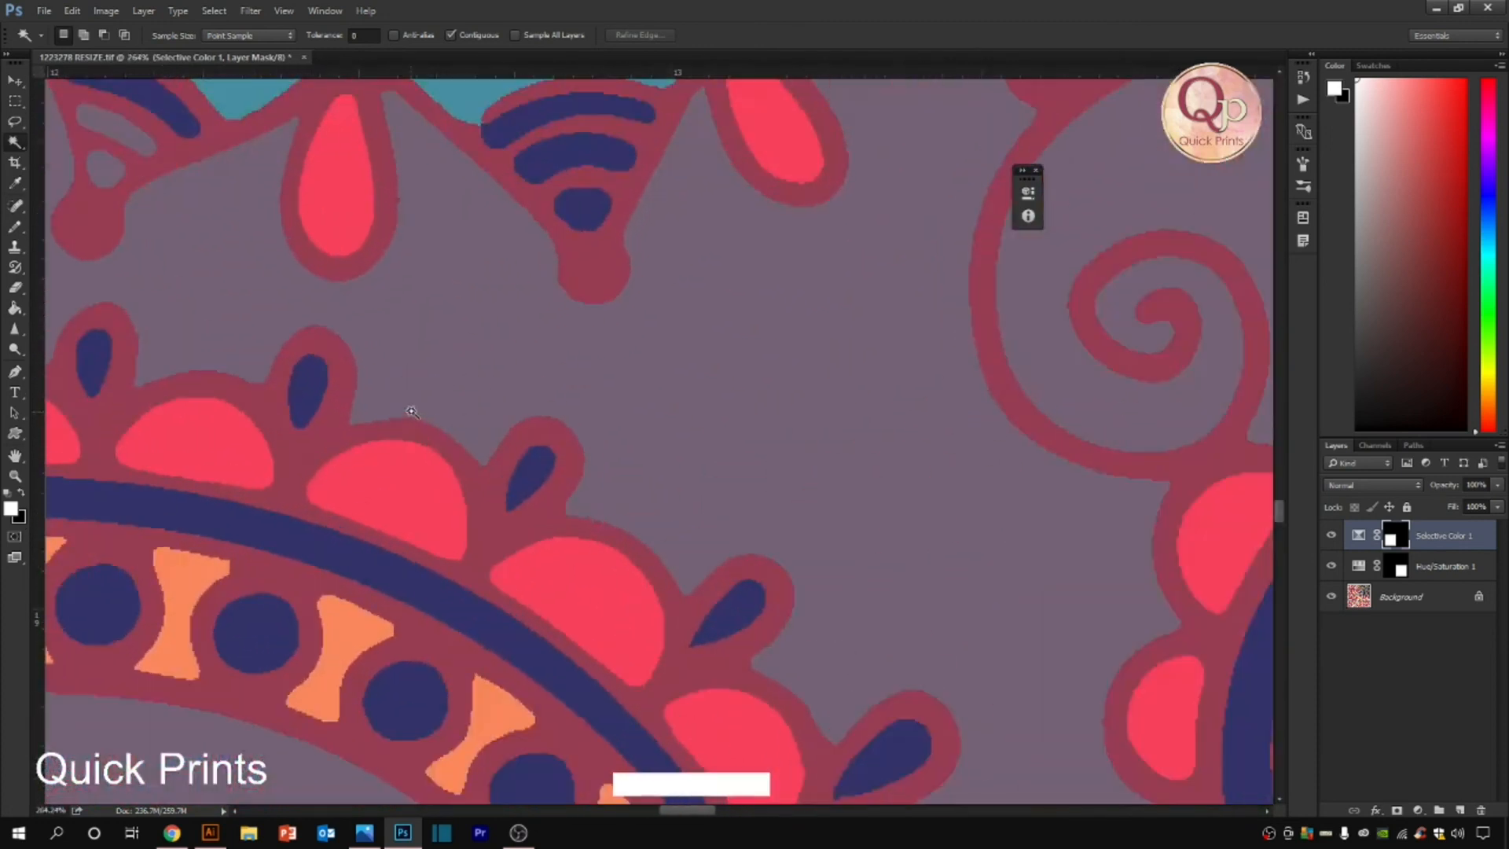
scroll(411, 411, down, 14)
scroll(848, 351, down, 5)
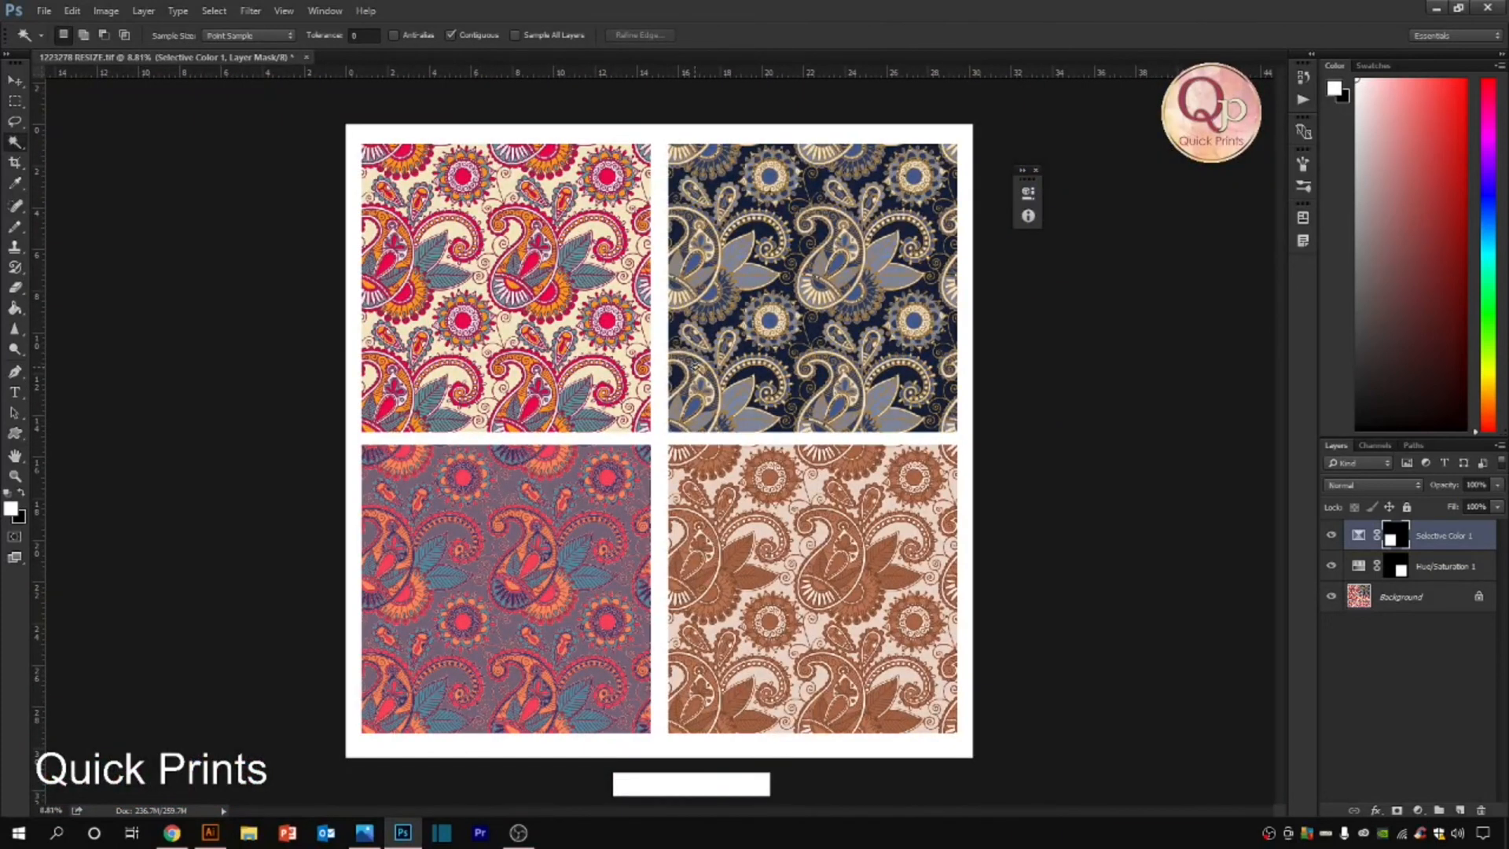
scroll(696, 369, down, 1)
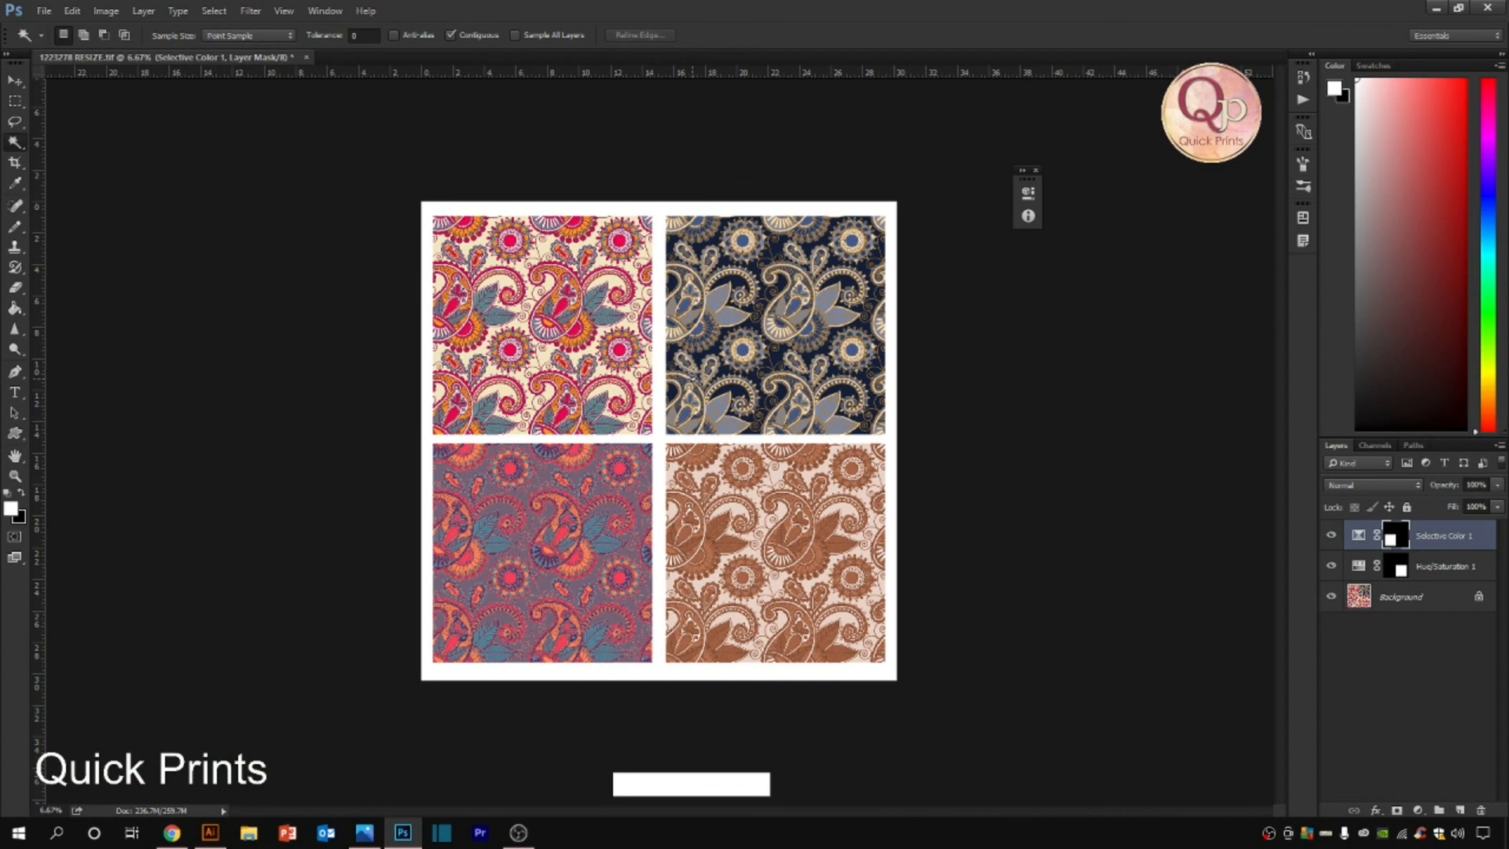
scroll(637, 465, up, 2)
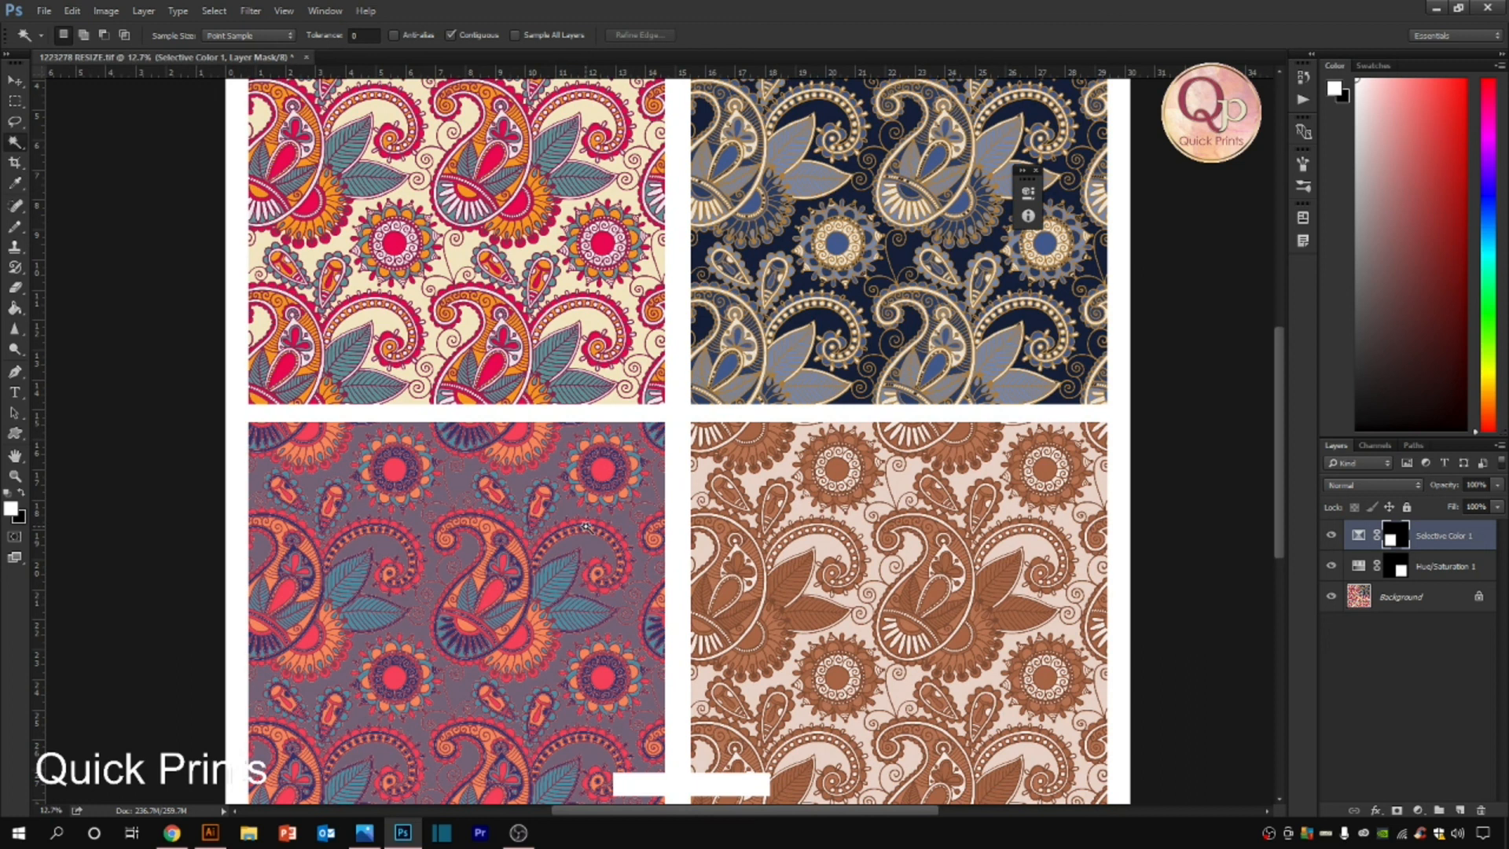
scroll(585, 526, down, 1)
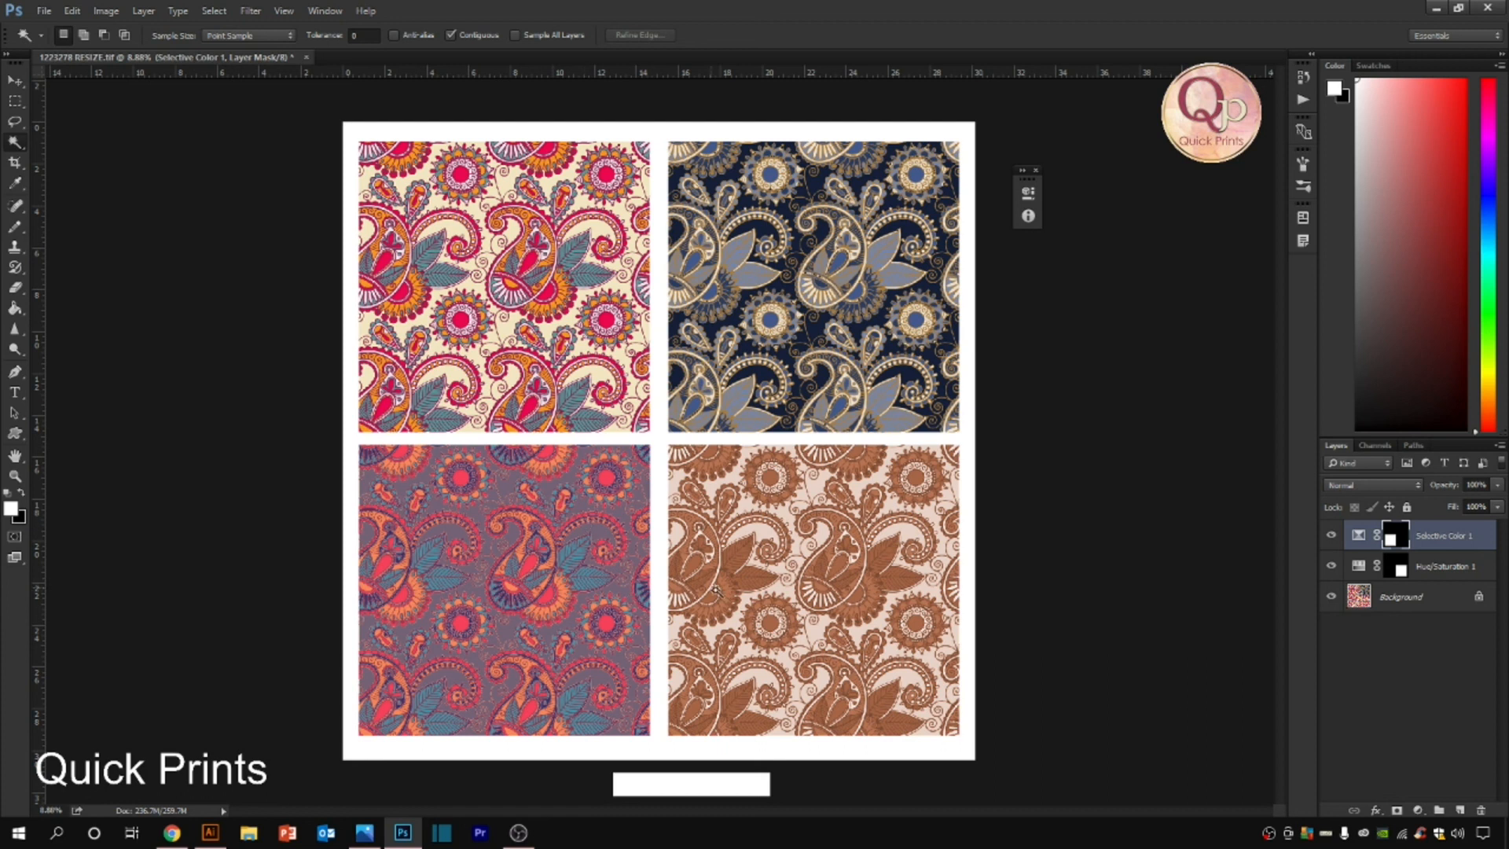
click(518, 833)
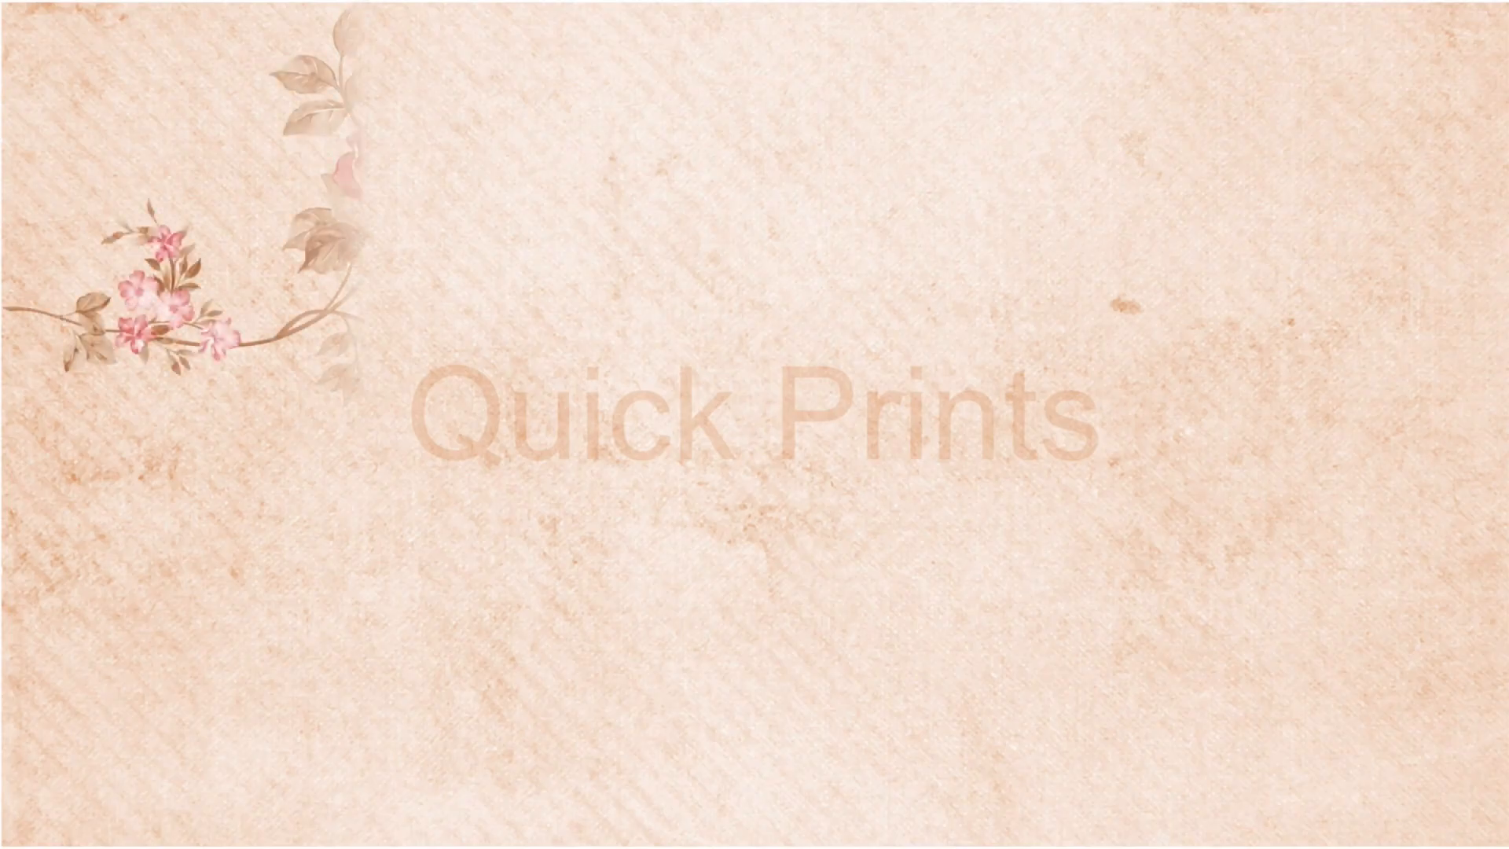